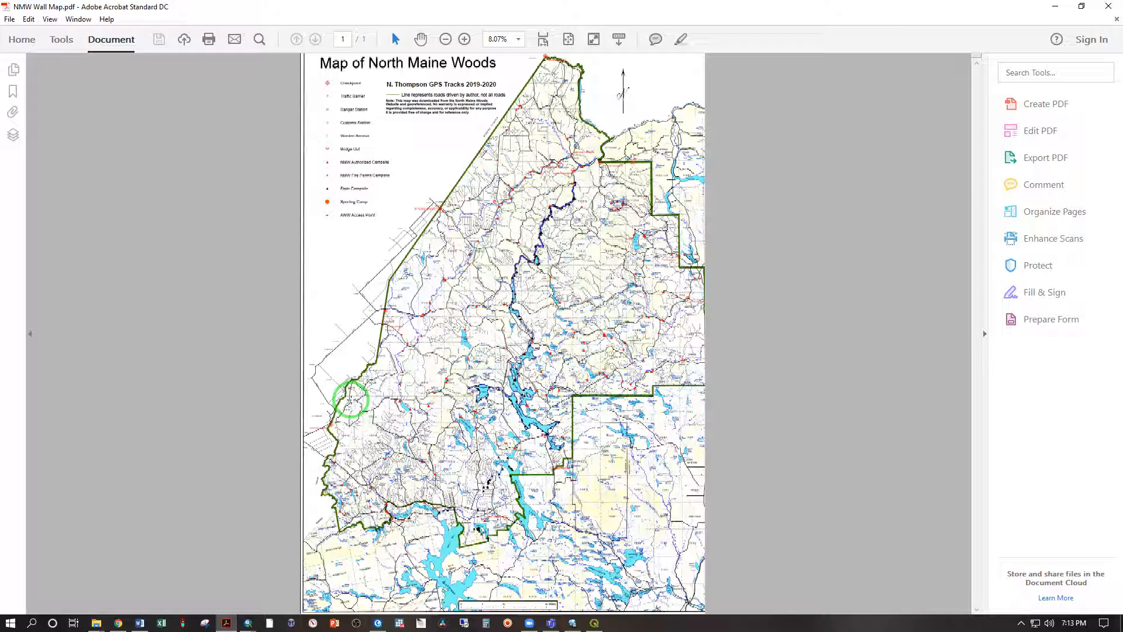
Examine the North Maine Woods wall map at 100% zoom around Clayton Lake, Umsaskis Lake and Priestly Lake.
left_click(271, 92)
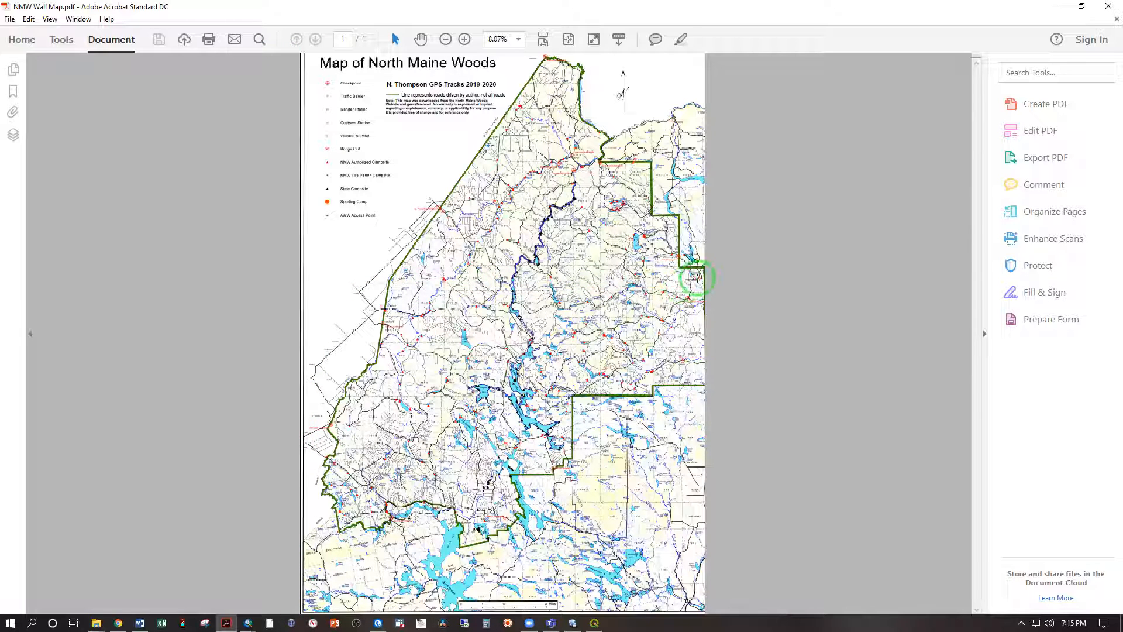
left_click(519, 39)
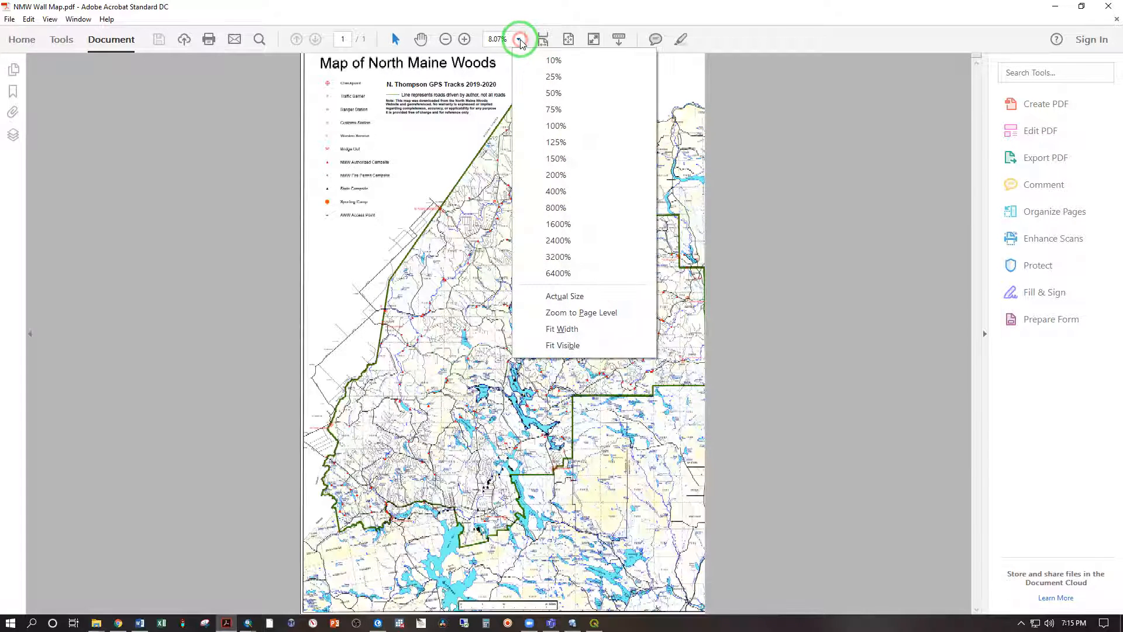
left_click(571, 110)
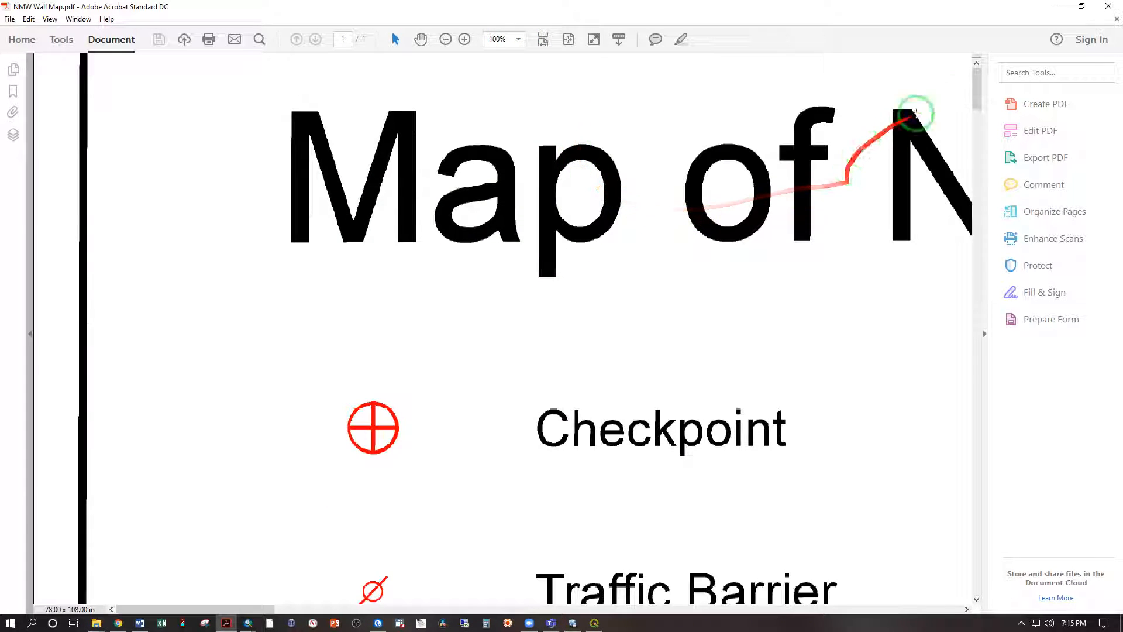
left_click_drag(976, 94, 949, 331)
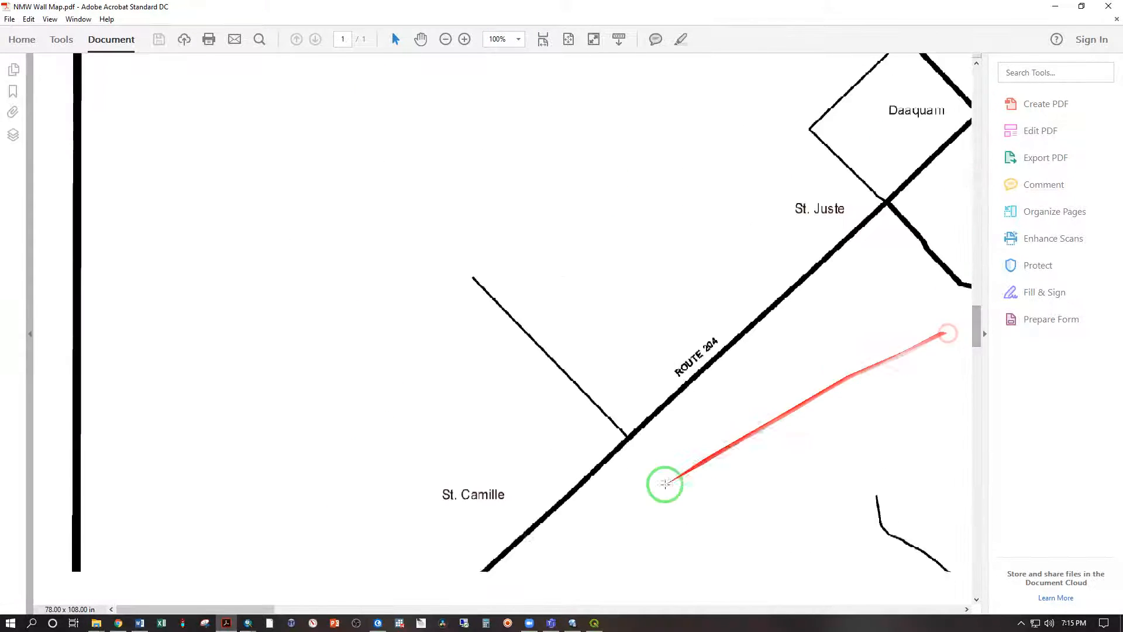
left_click_drag(247, 614, 516, 601)
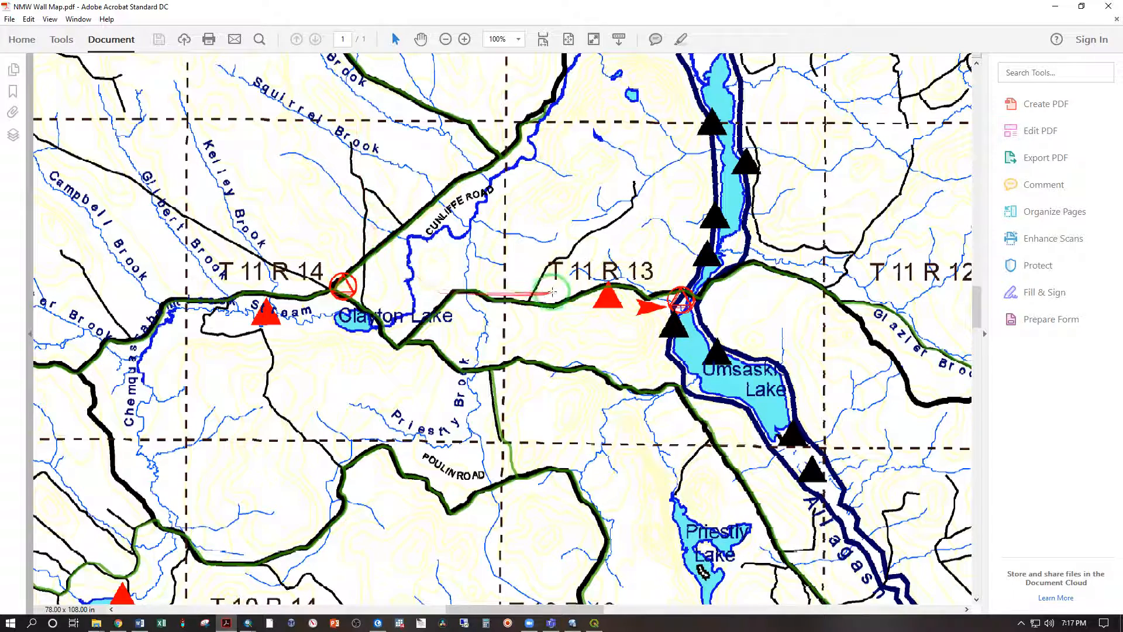
left_click_drag(480, 612, 509, 613)
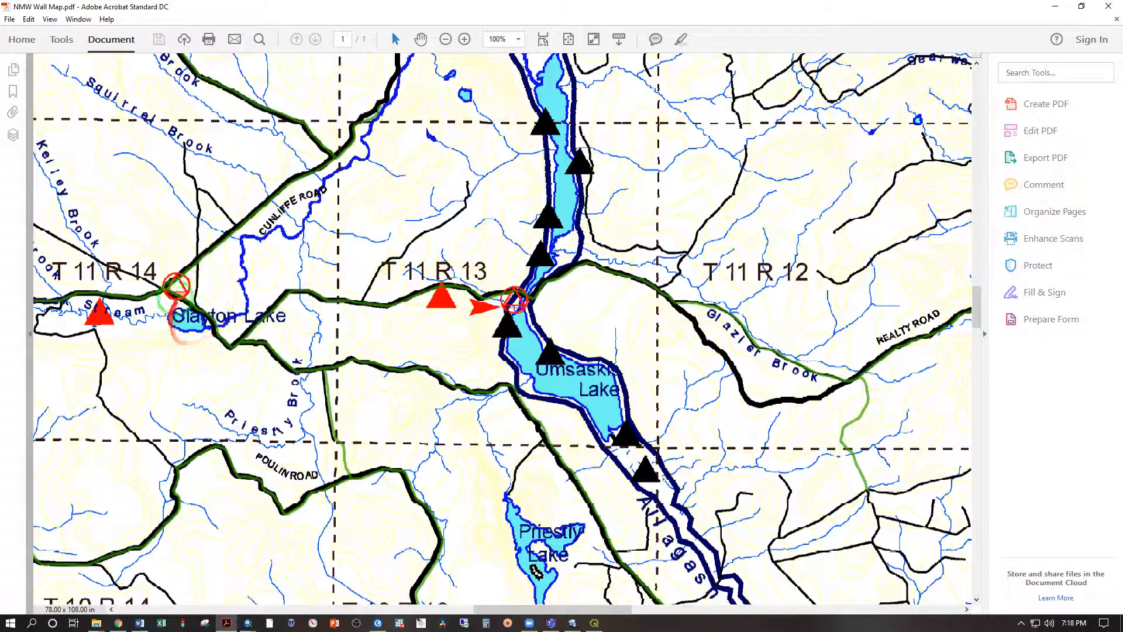
scroll(198, 257, "up", 3)
scroll(197, 258, "up", 2)
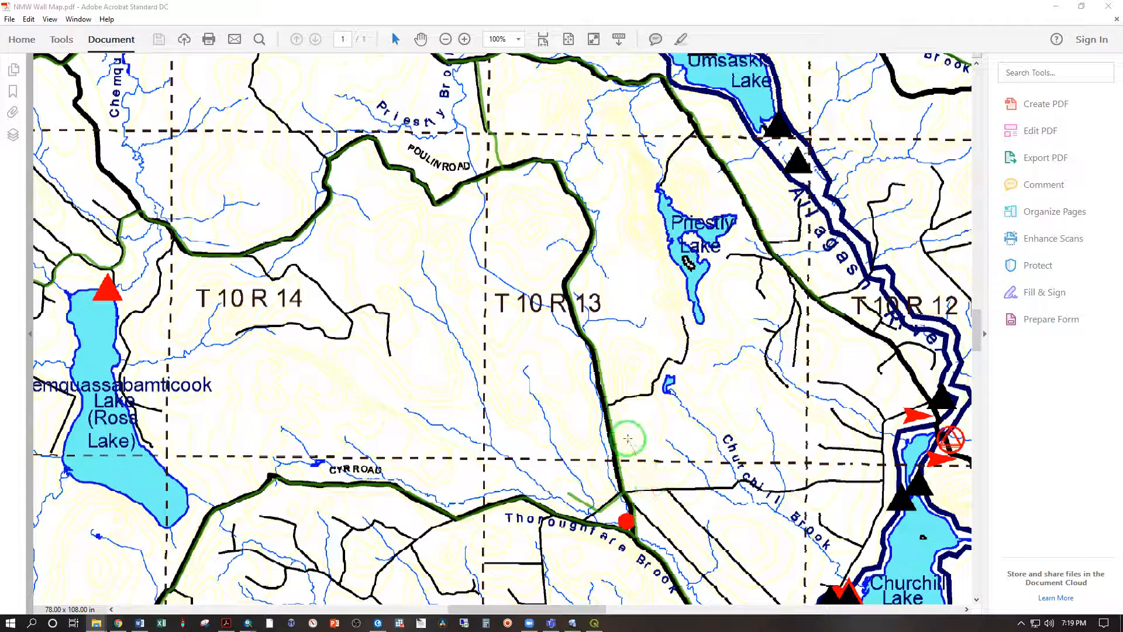
key("ctrl+0")
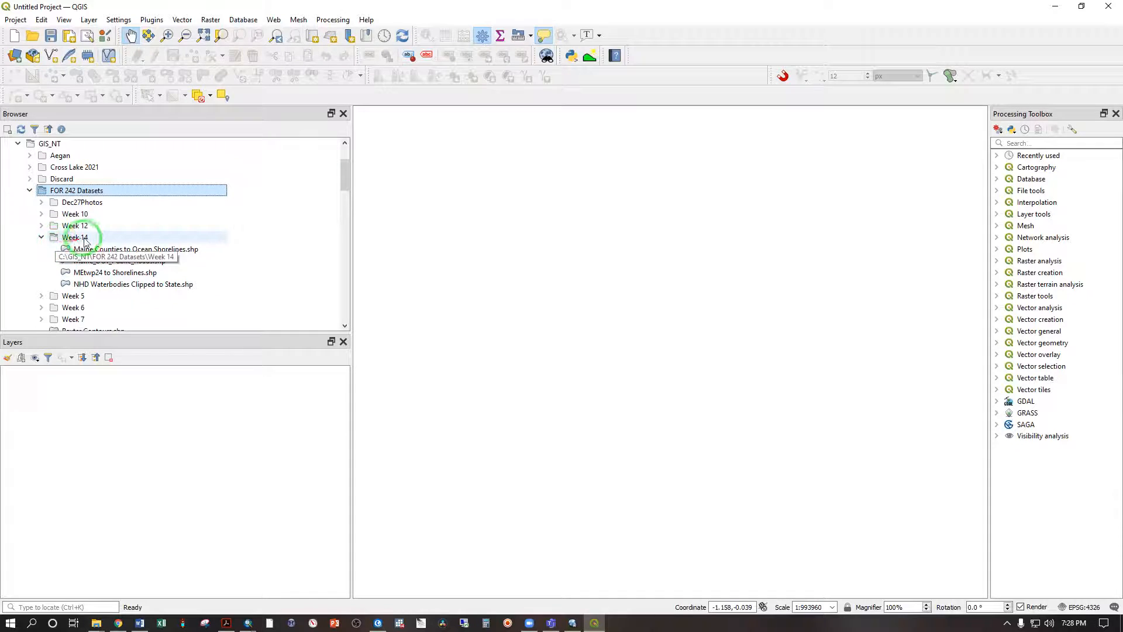
Switch to QGIS and add MEtwp24 to Shorelines.shp from the Week 14 folder, accepting the Inverse of UTM zone 19N + NAD83 to WGS 84 (1) transformation.
double_click(109, 275)
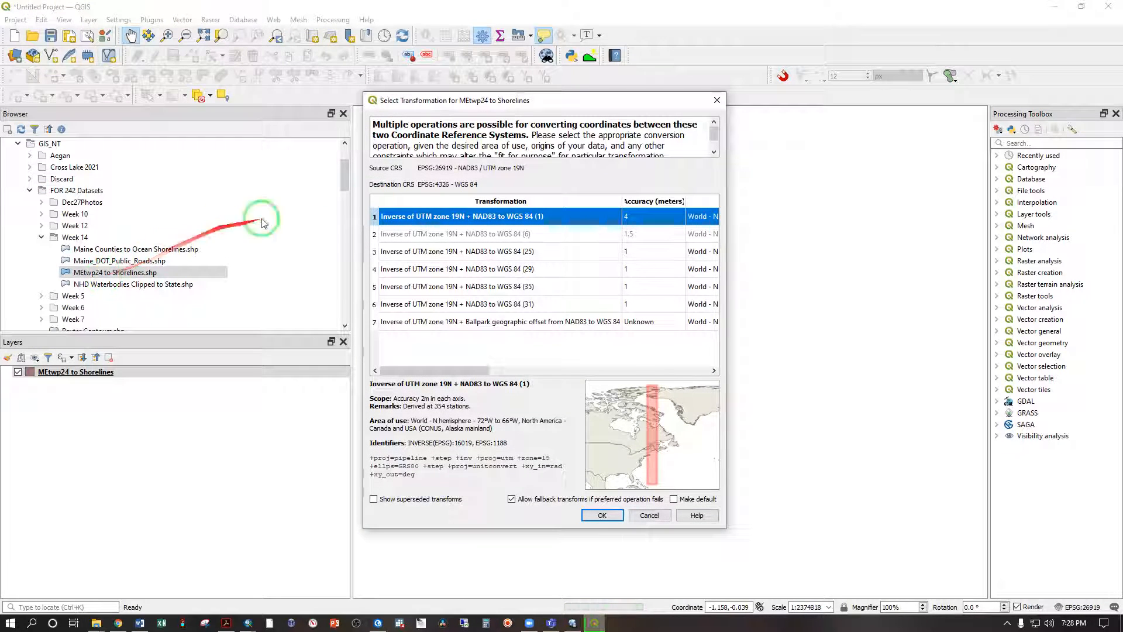
left_click(612, 519)
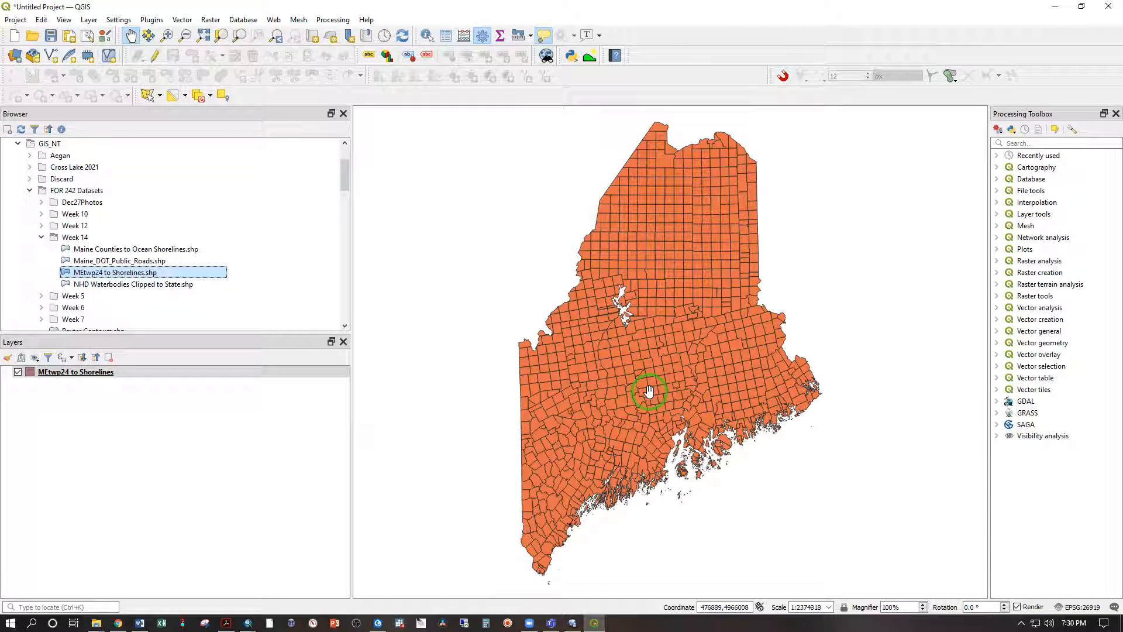
Set the simple fill style of the MEtwp24 to Shorelines layer to No Brush and apply it.
left_click(28, 377)
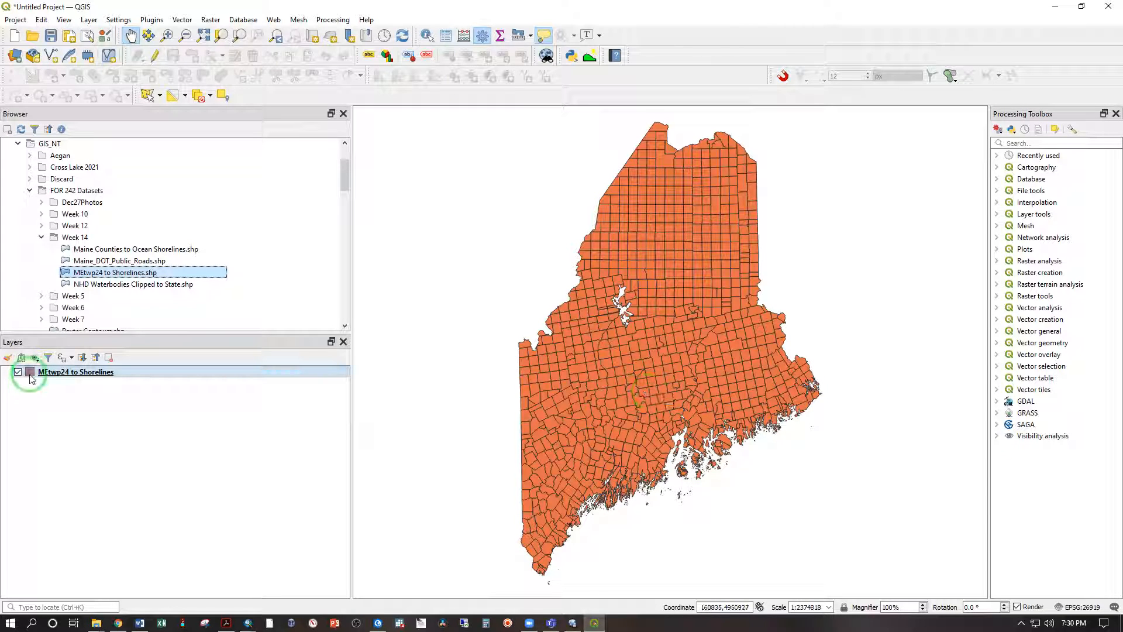
double_click(30, 377)
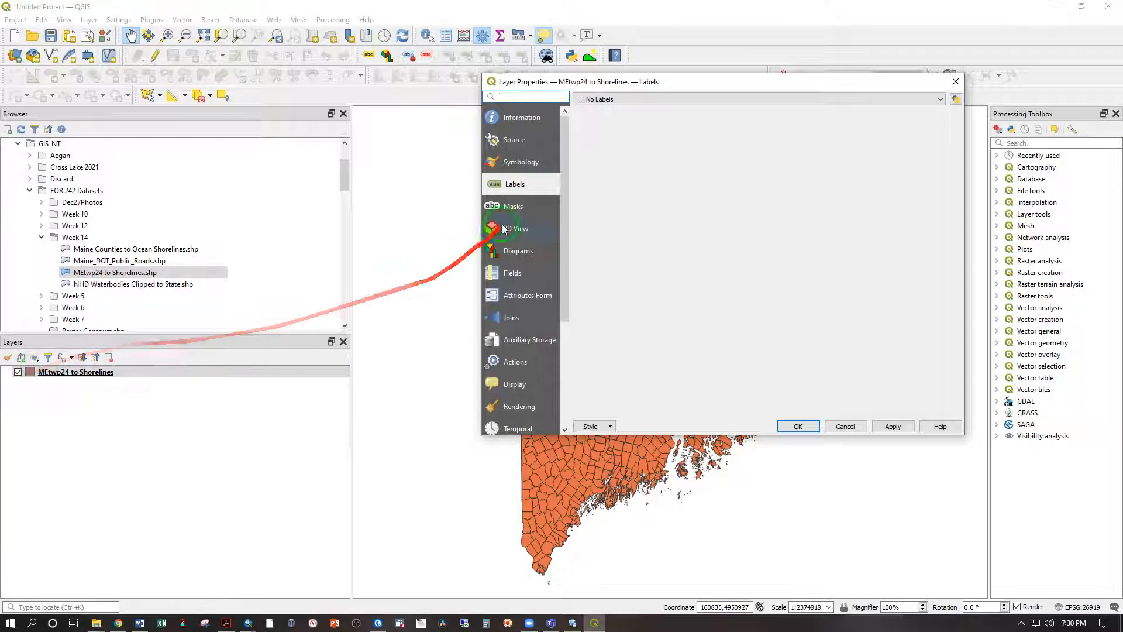
left_click(518, 164)
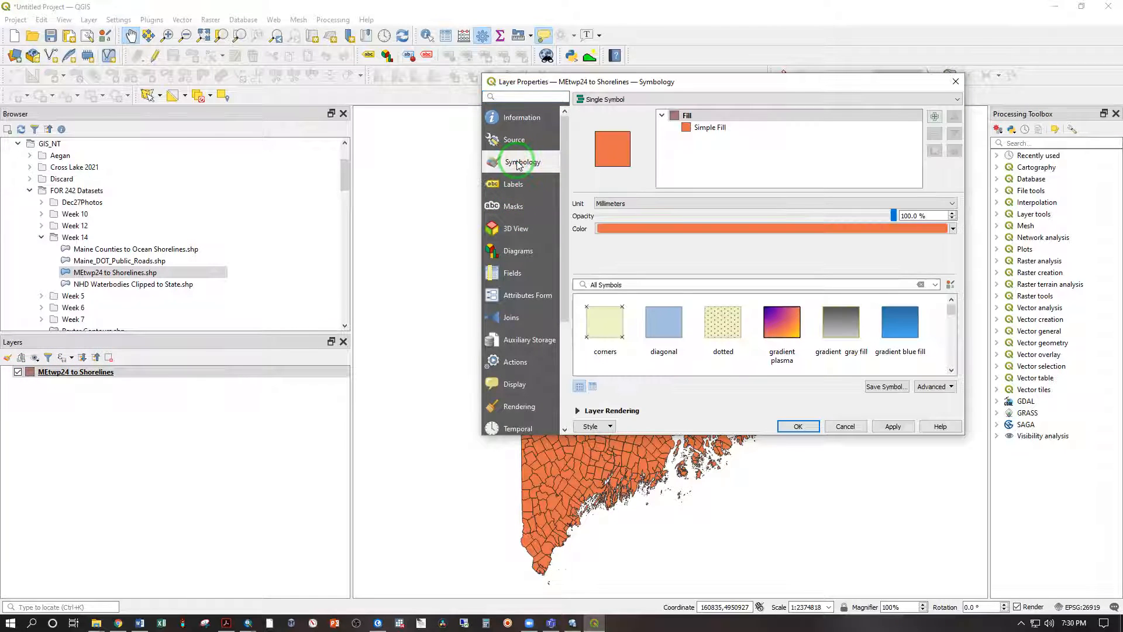
left_click(687, 131)
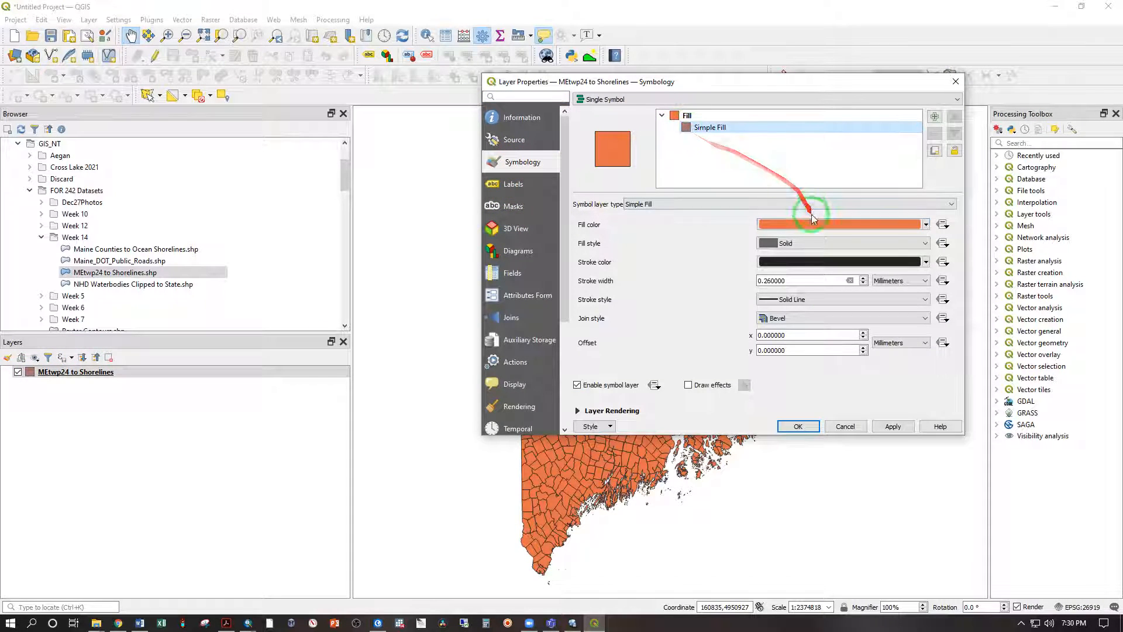
left_click(814, 240)
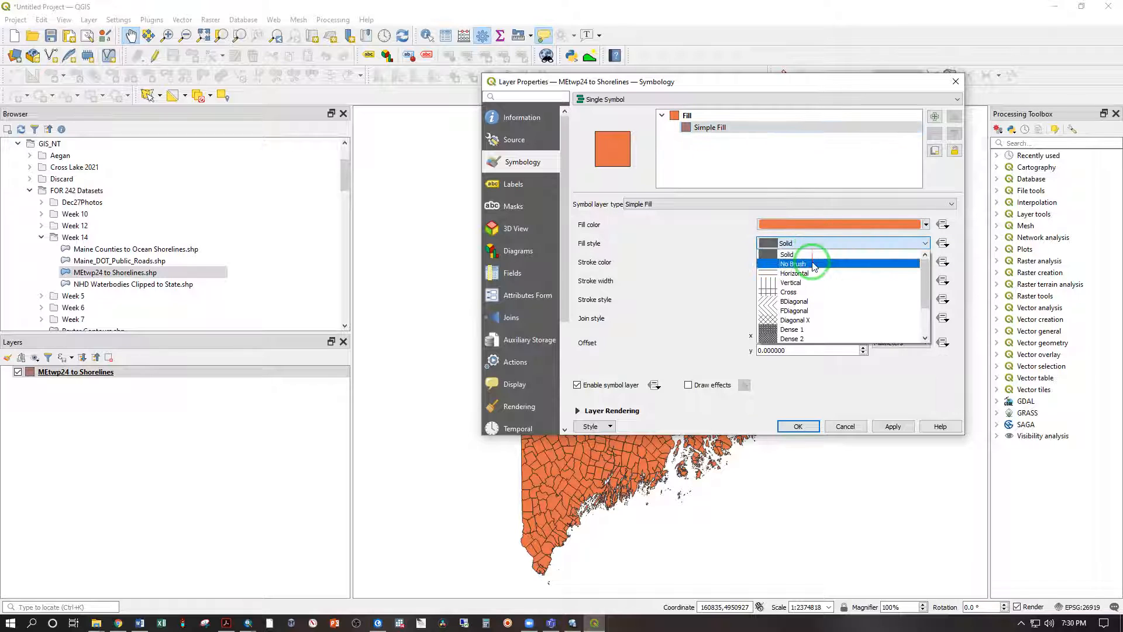
left_click(811, 268)
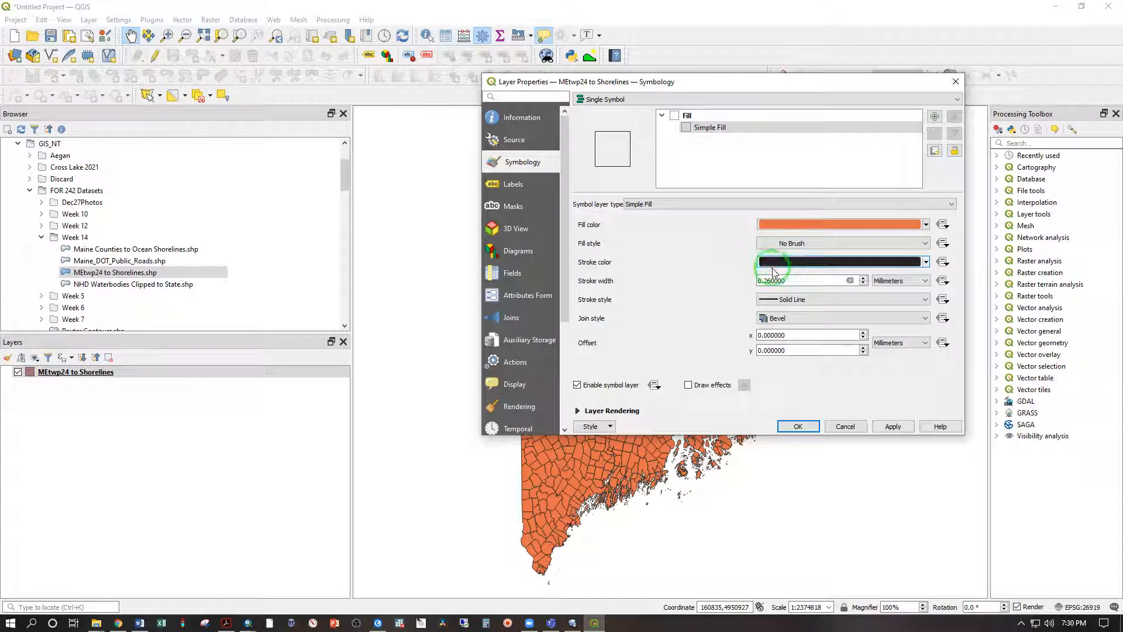
left_click(893, 426)
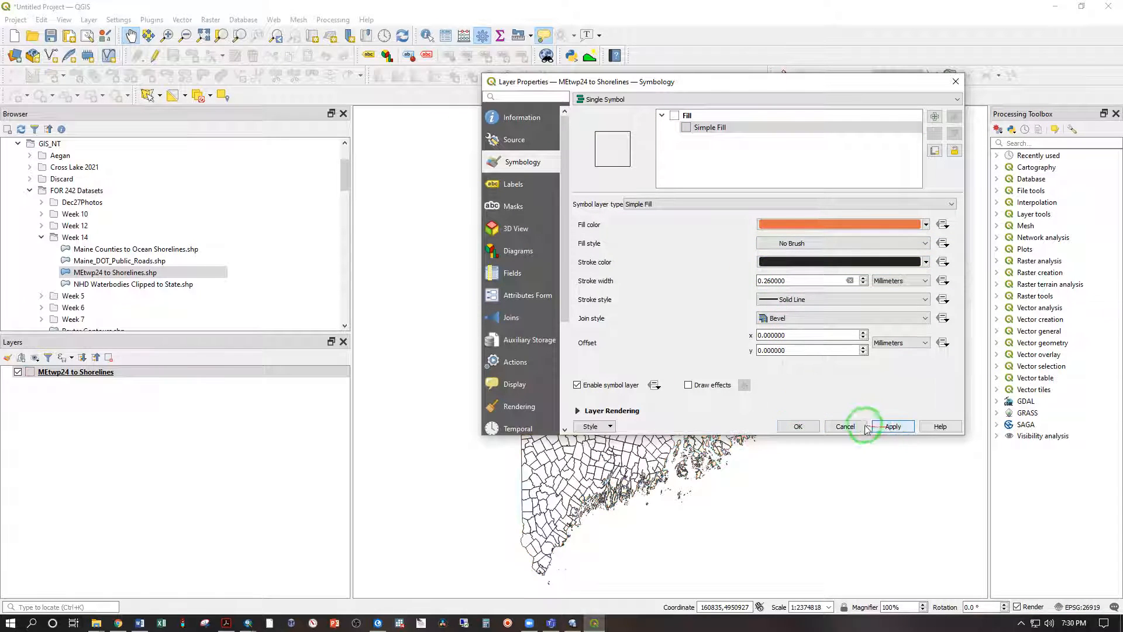
Enable single labels from the TOWN field on the township layer with a text size of 3 points.
left_click(517, 186)
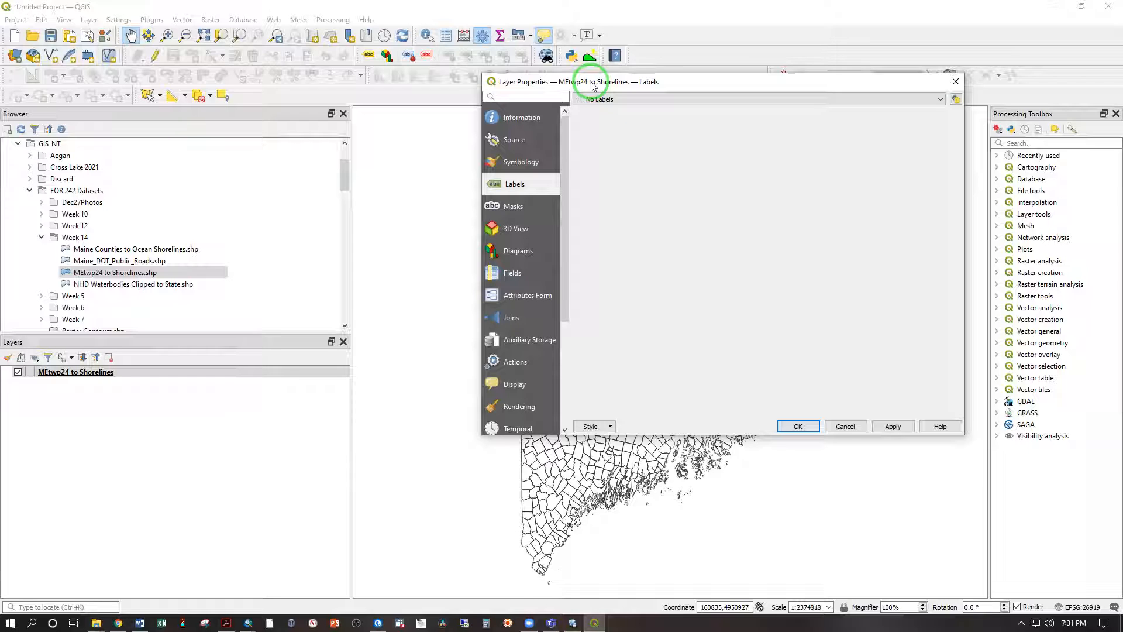
left_click(644, 100)
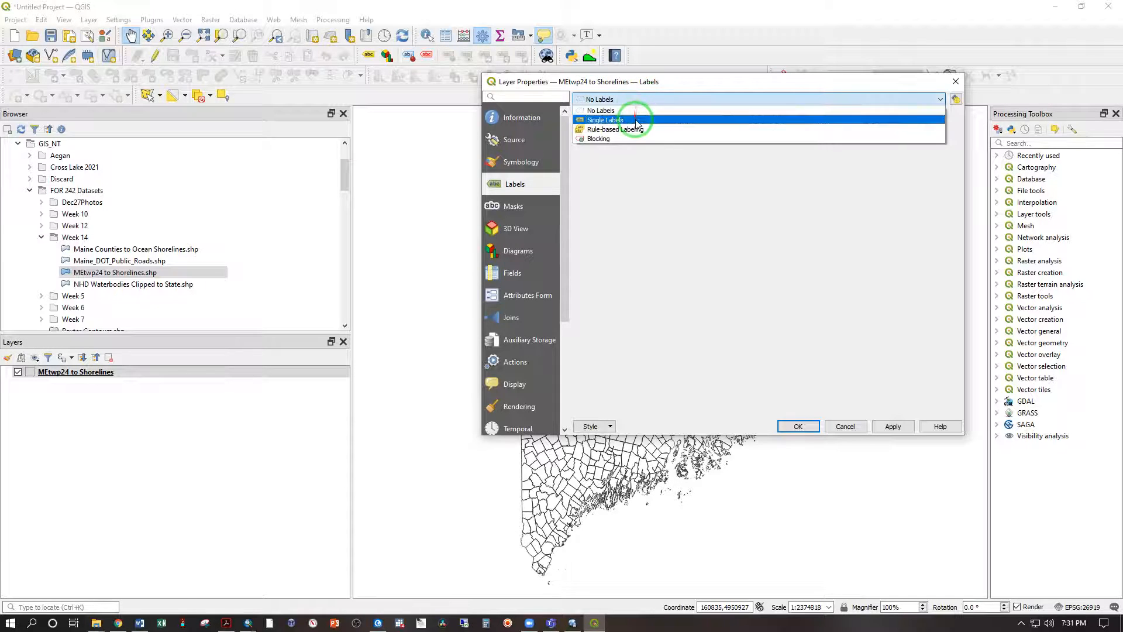
left_click(640, 120)
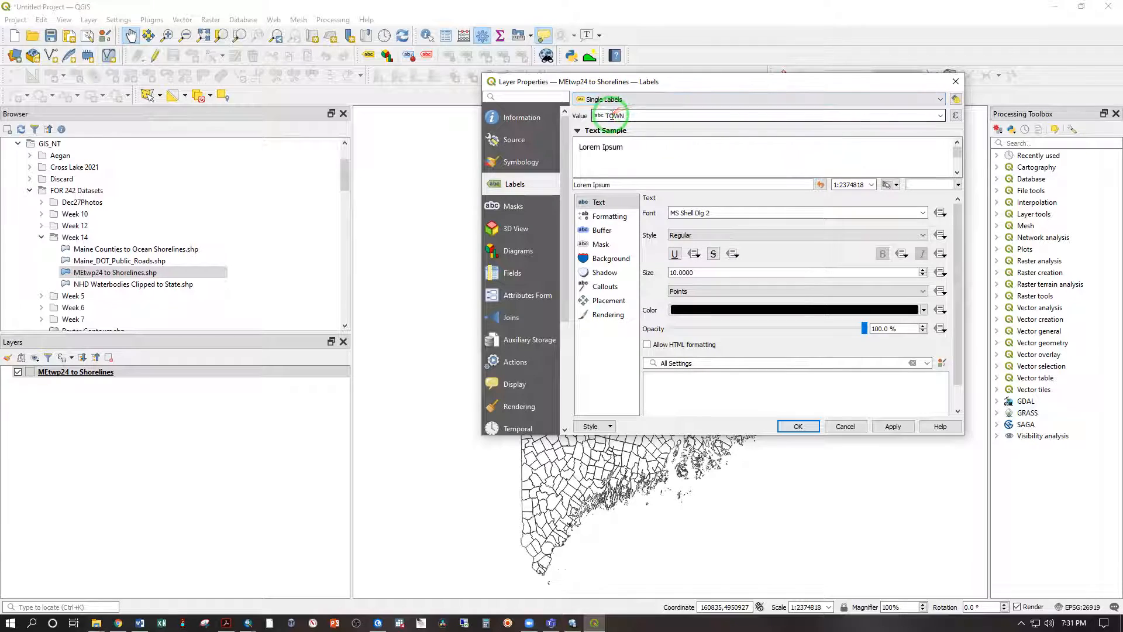
triple_click(747, 271)
type("3")
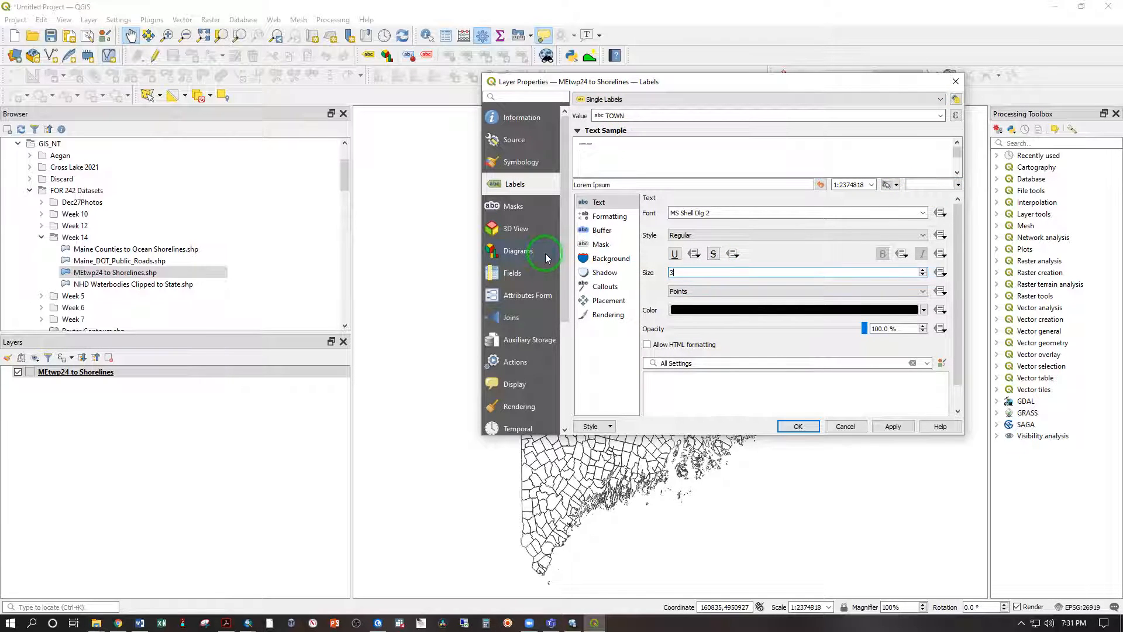
left_click(891, 426)
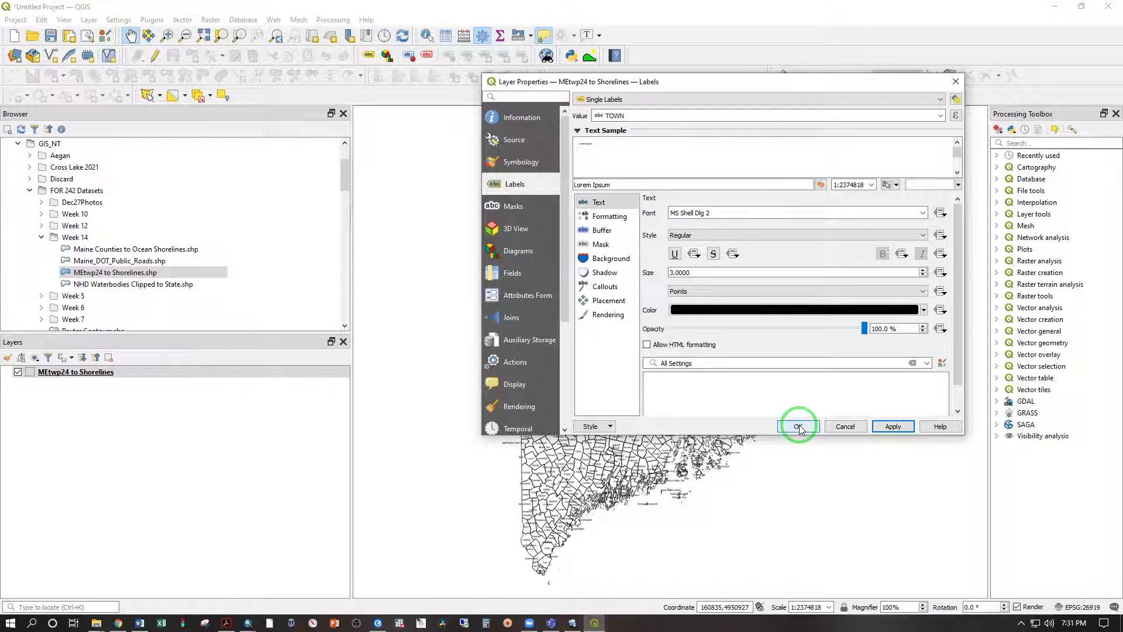
Set the town label size to 2 points, accept the layer properties and check the labels on the map.
left_click_drag(687, 272, 665, 270)
type("2")
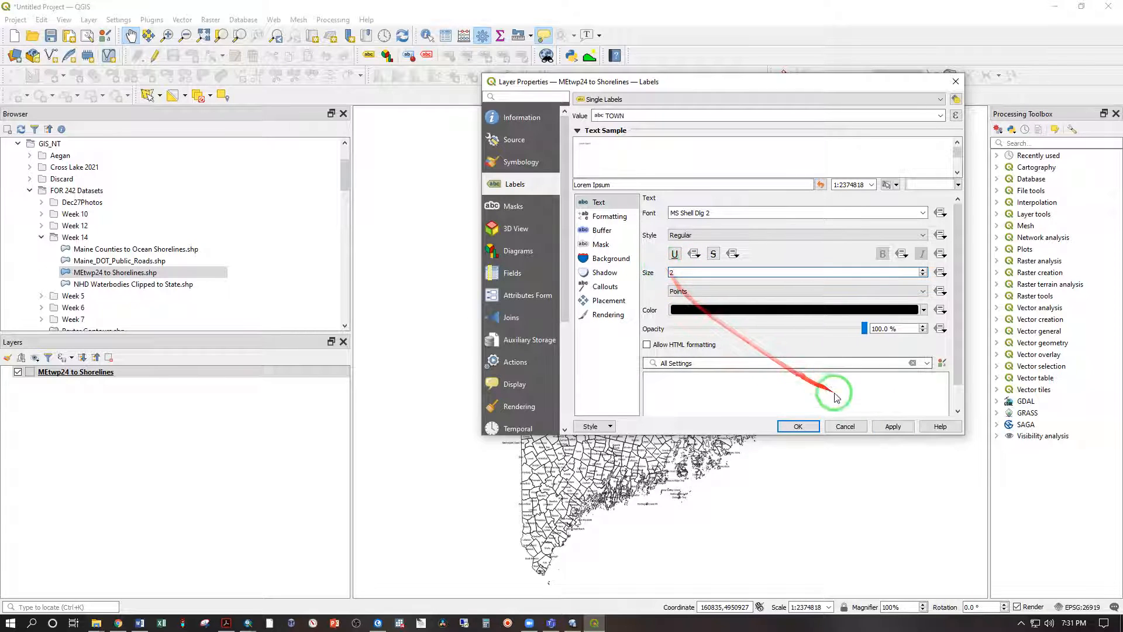
left_click(891, 427)
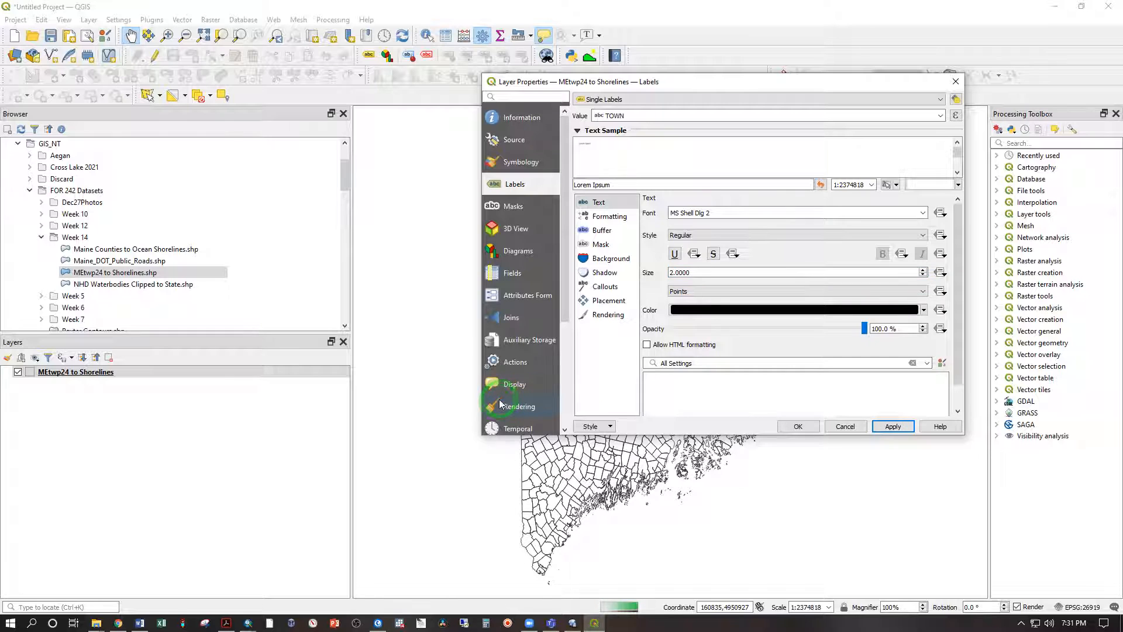
left_click(799, 426)
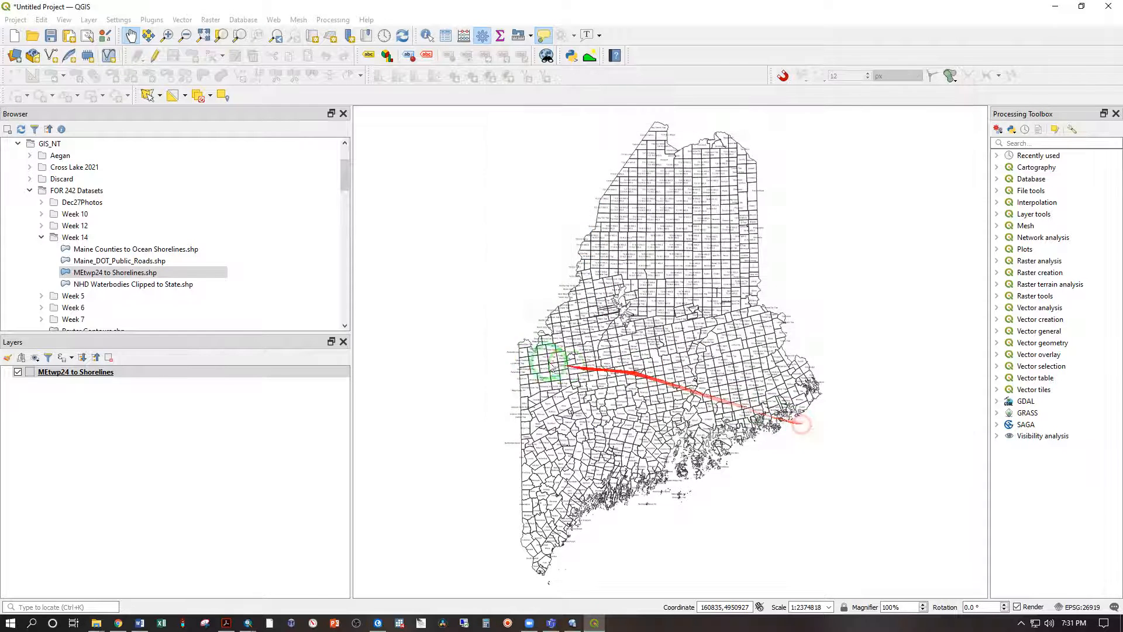
scroll(552, 367, "up", 5)
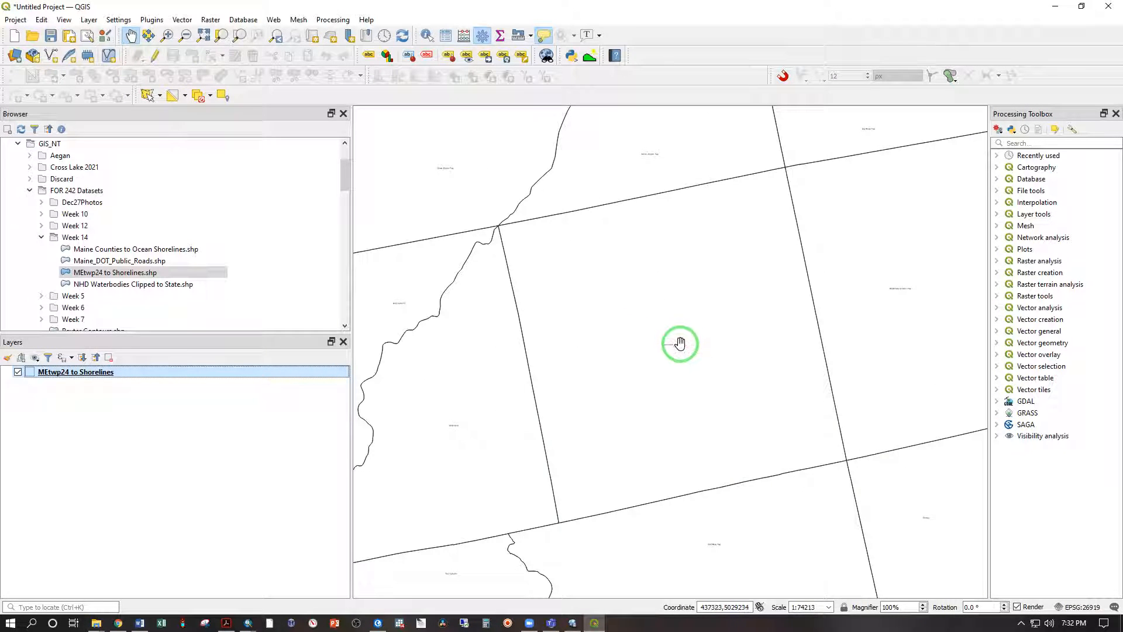
left_click_drag(680, 343, 690, 361)
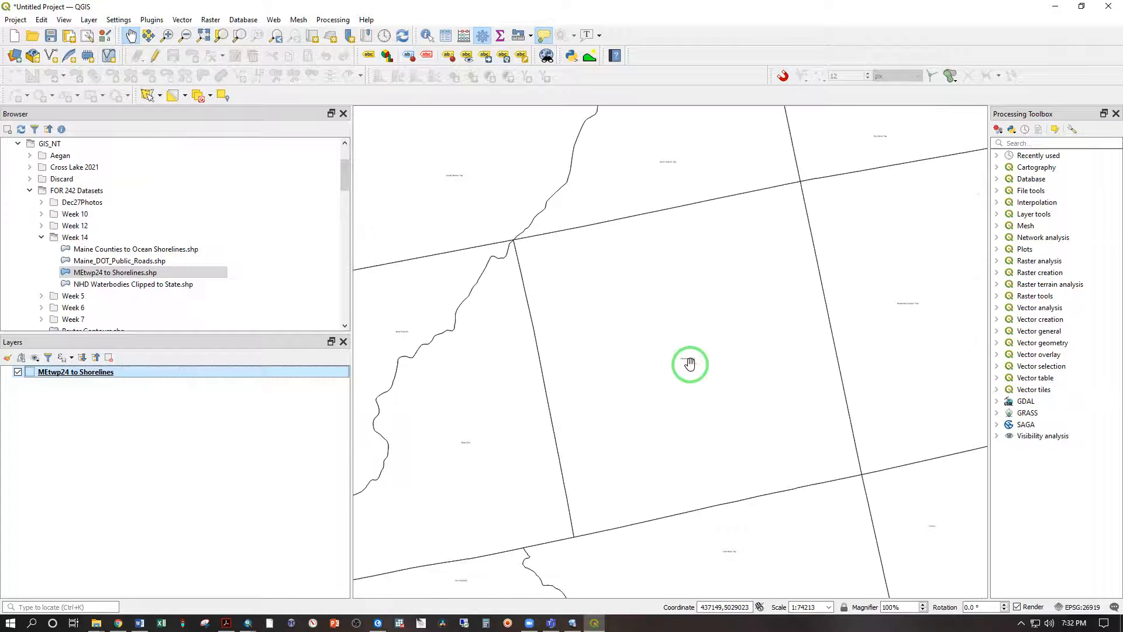
scroll(691, 364, "down", 1)
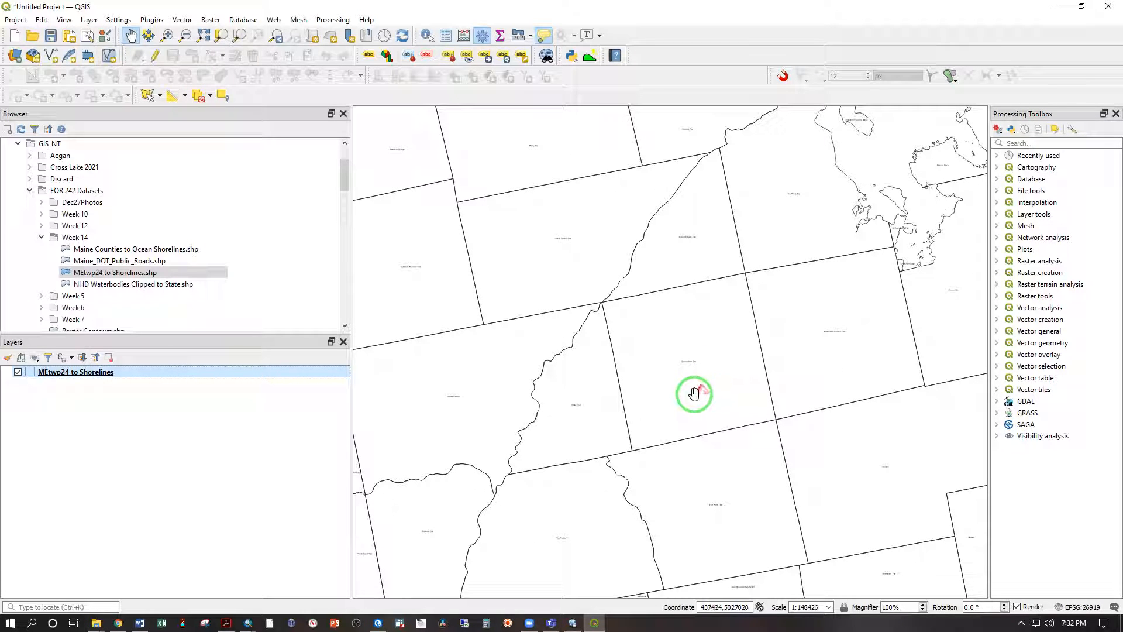
Create a new print layout titled "Mega MaP".
left_click(12, 21)
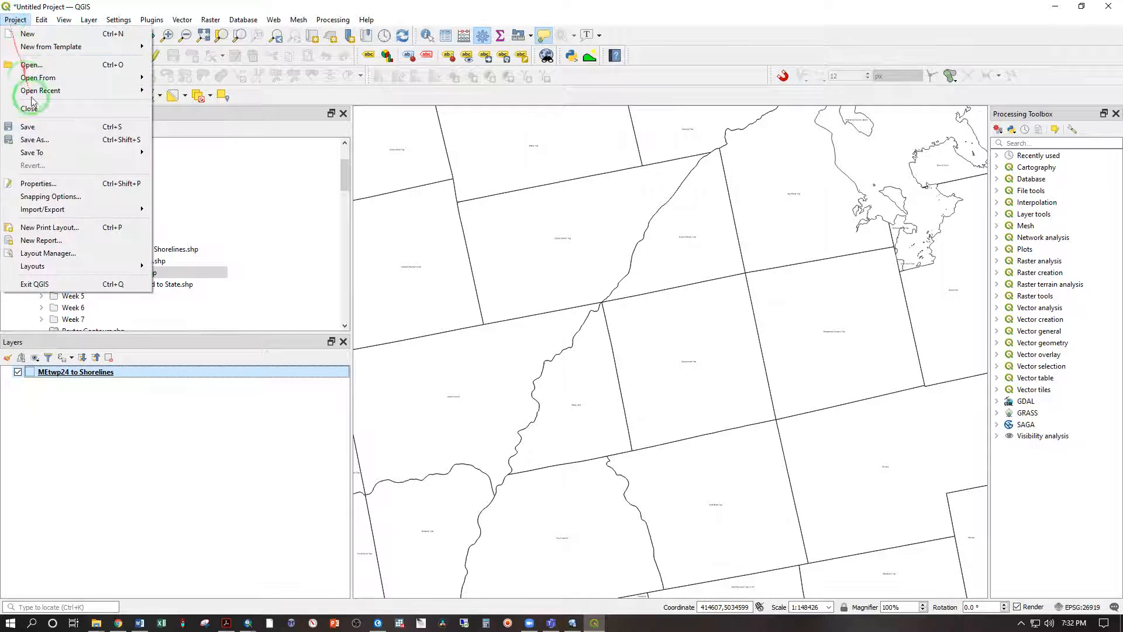
left_click(64, 227)
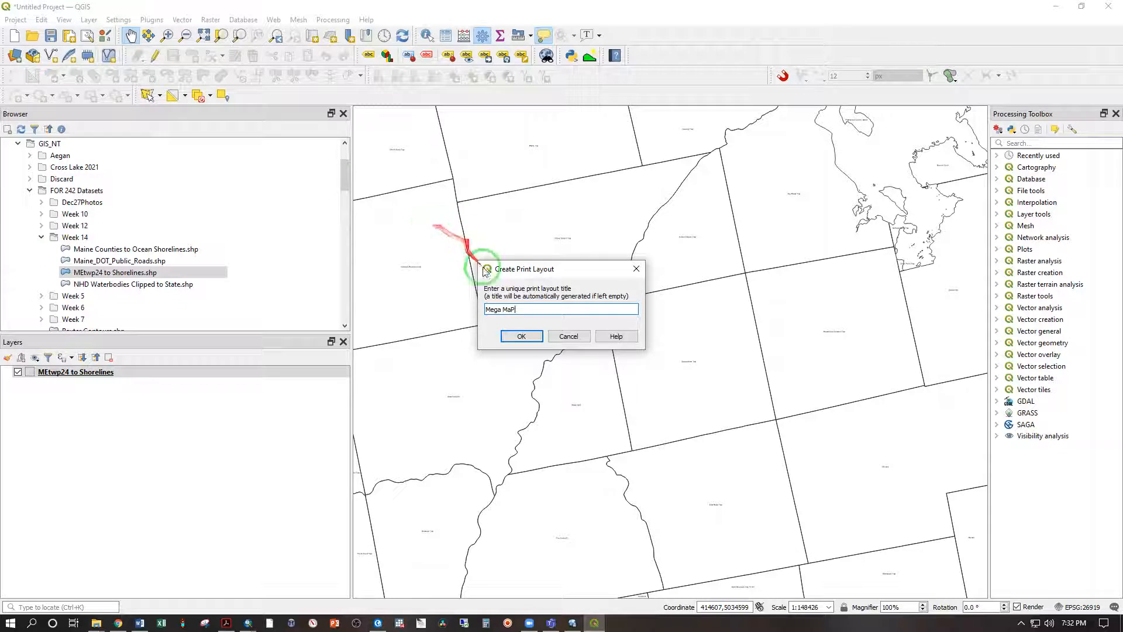
left_click(520, 335)
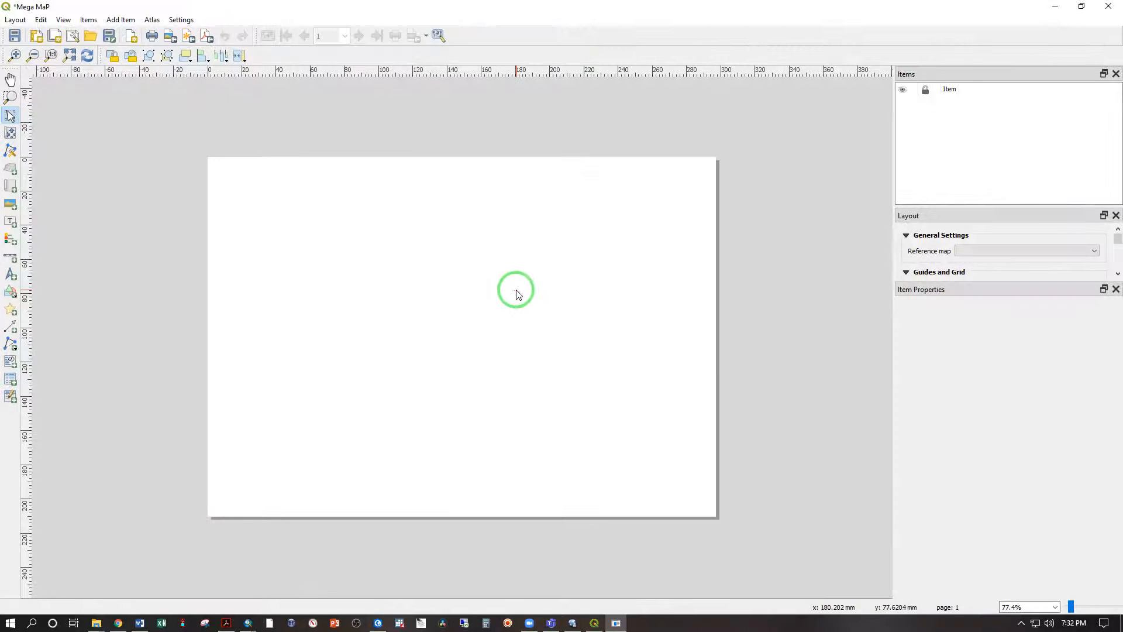
Open the layout page's properties and set its orientation to Portrait.
right_click(412, 299)
left_click(439, 334)
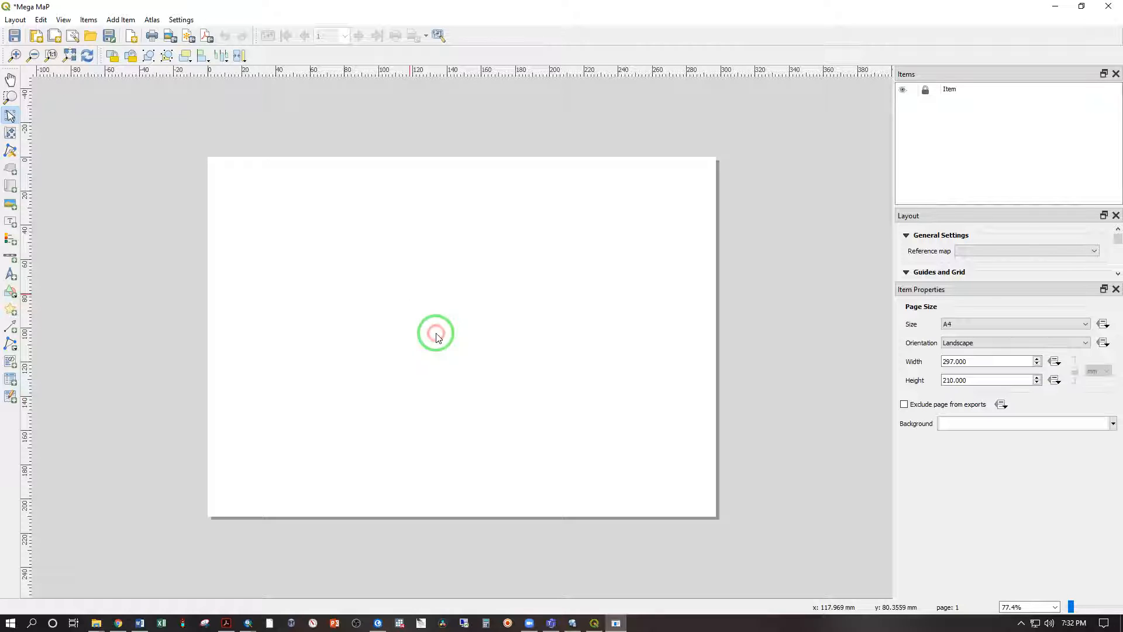
left_click(955, 346)
left_click(971, 355)
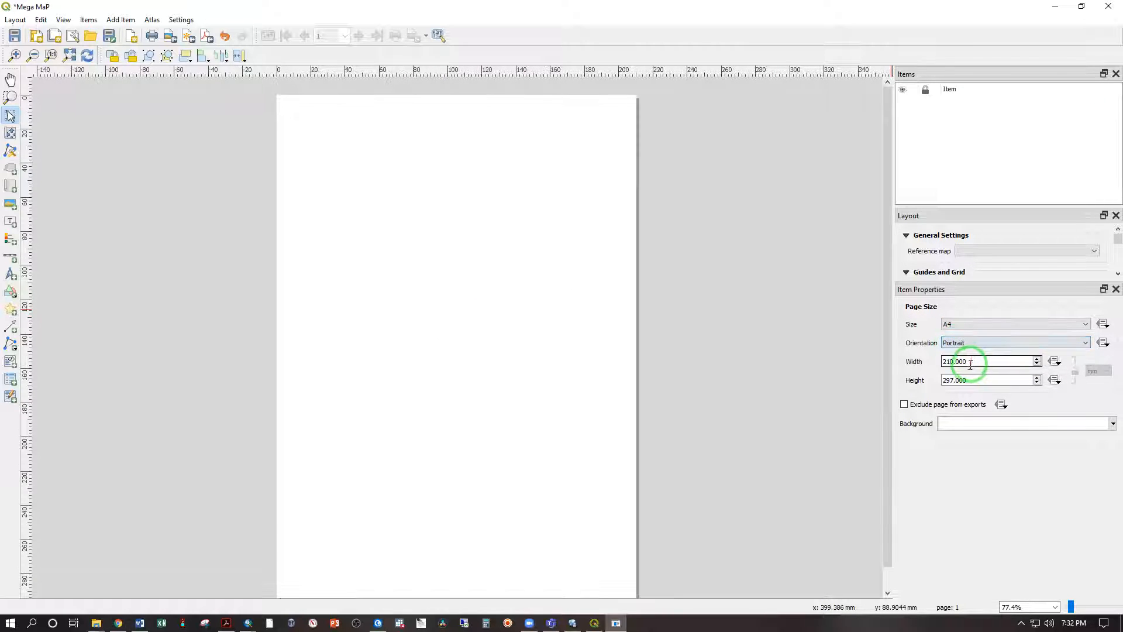
Set the layout page's height to a custom 2540 mm.
key("ctrl+minus")
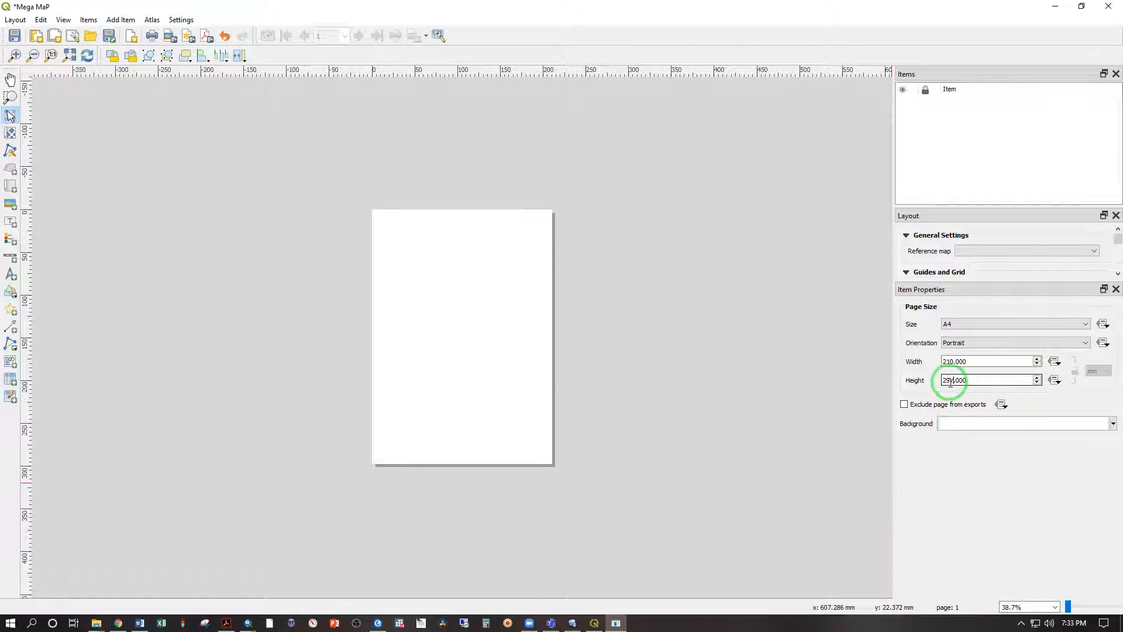
left_click_drag(964, 383, 924, 370)
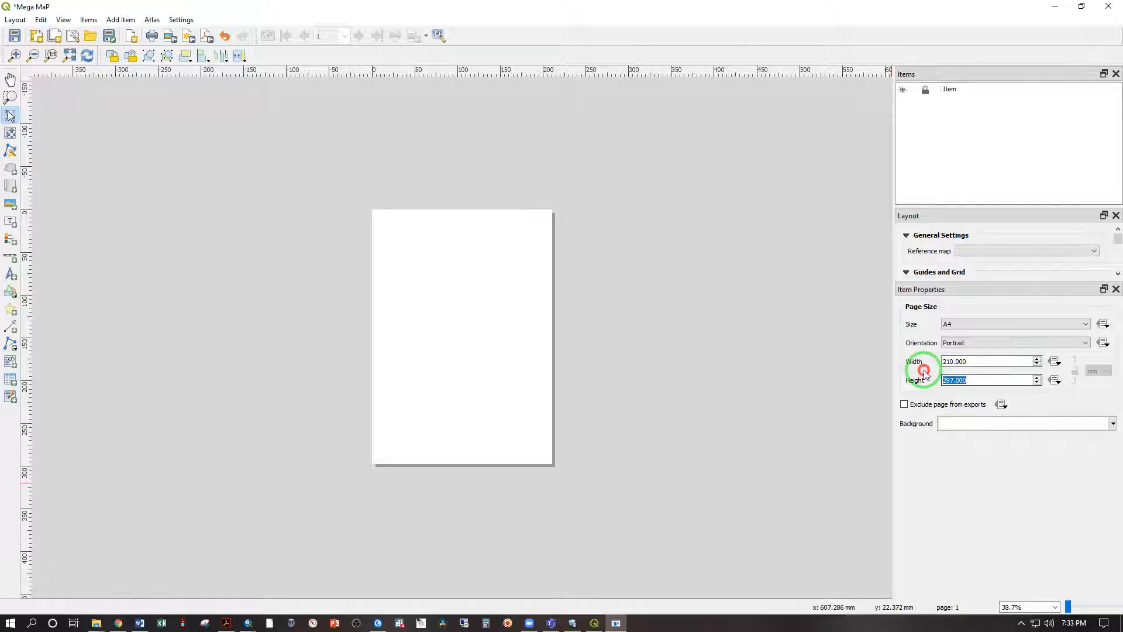
type("2540")
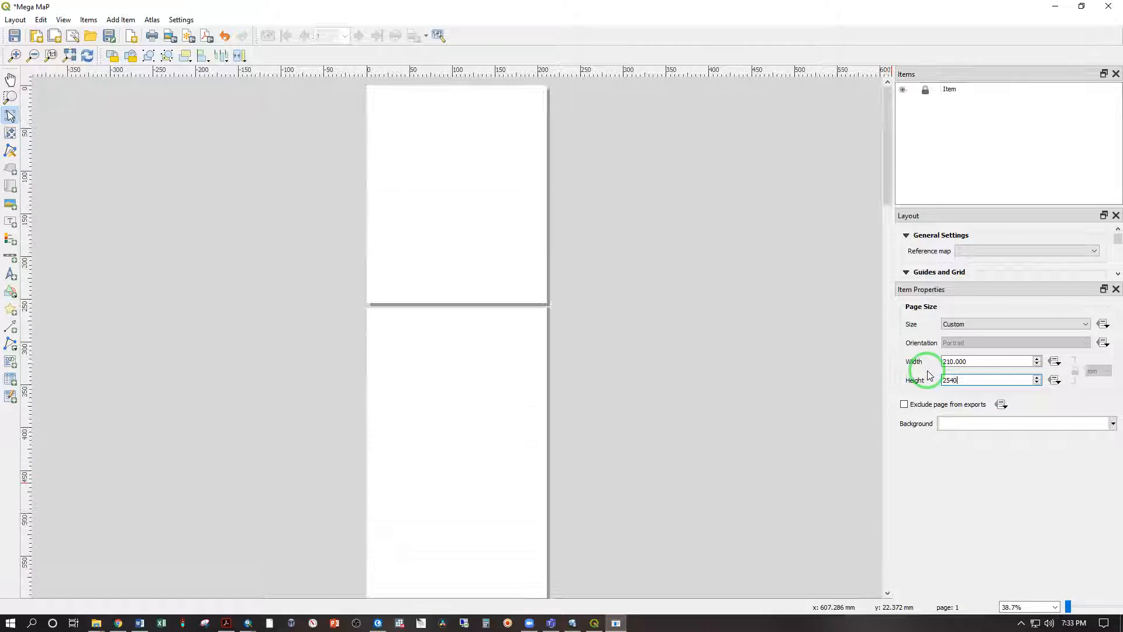
scroll(761, 394, "down", 2)
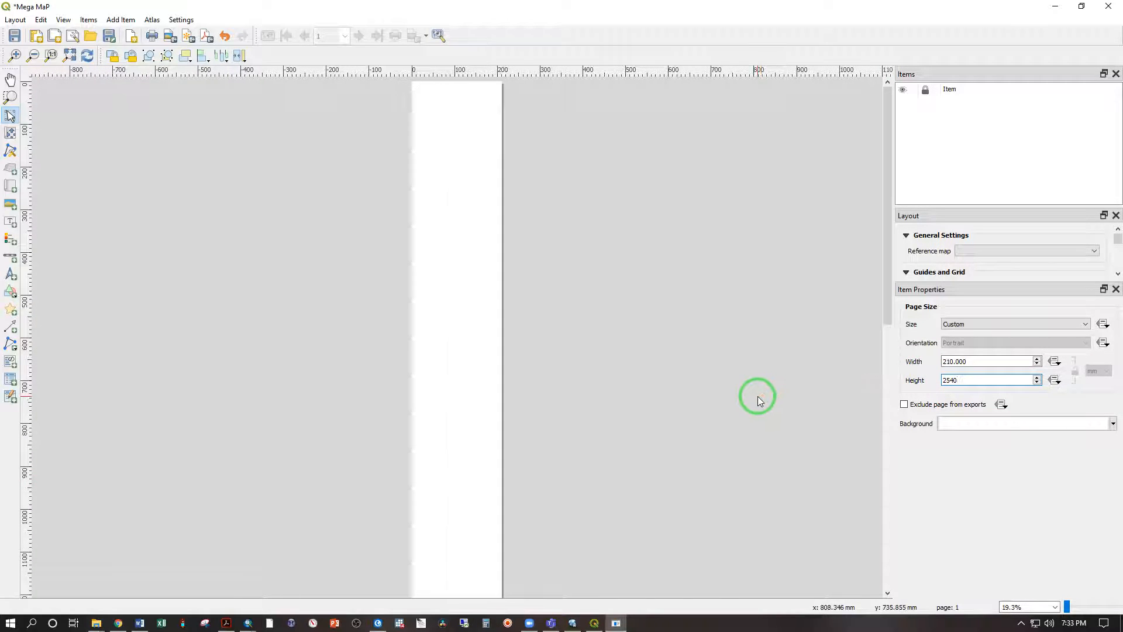
left_click(965, 387)
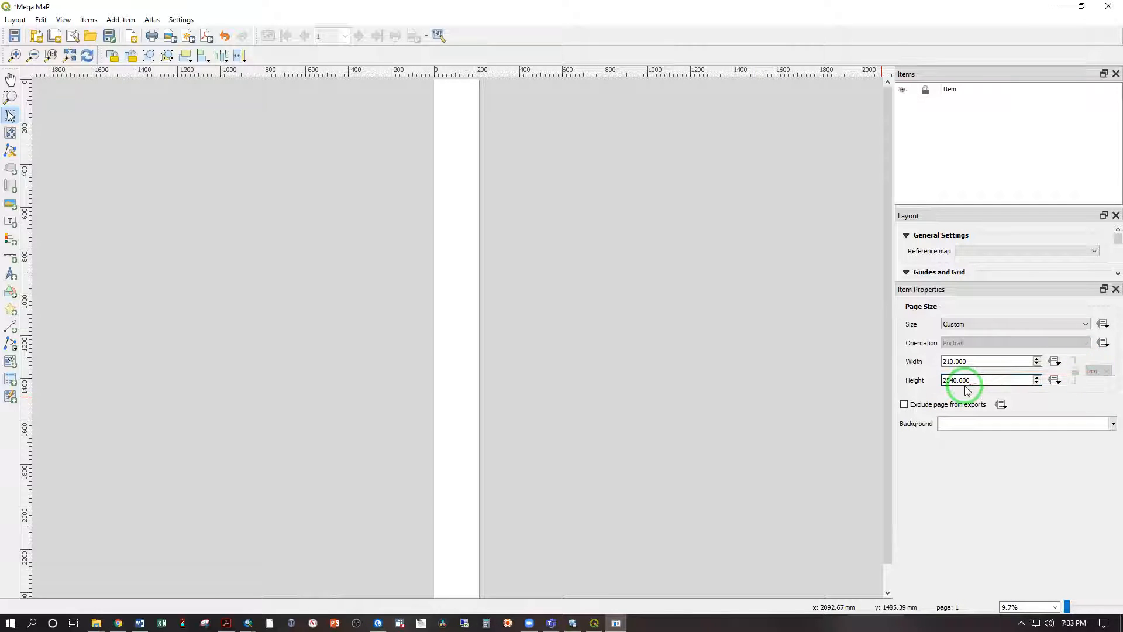
Set the layout page's width to 2032 mm.
left_click(973, 367)
left_click_drag(974, 362, 918, 352)
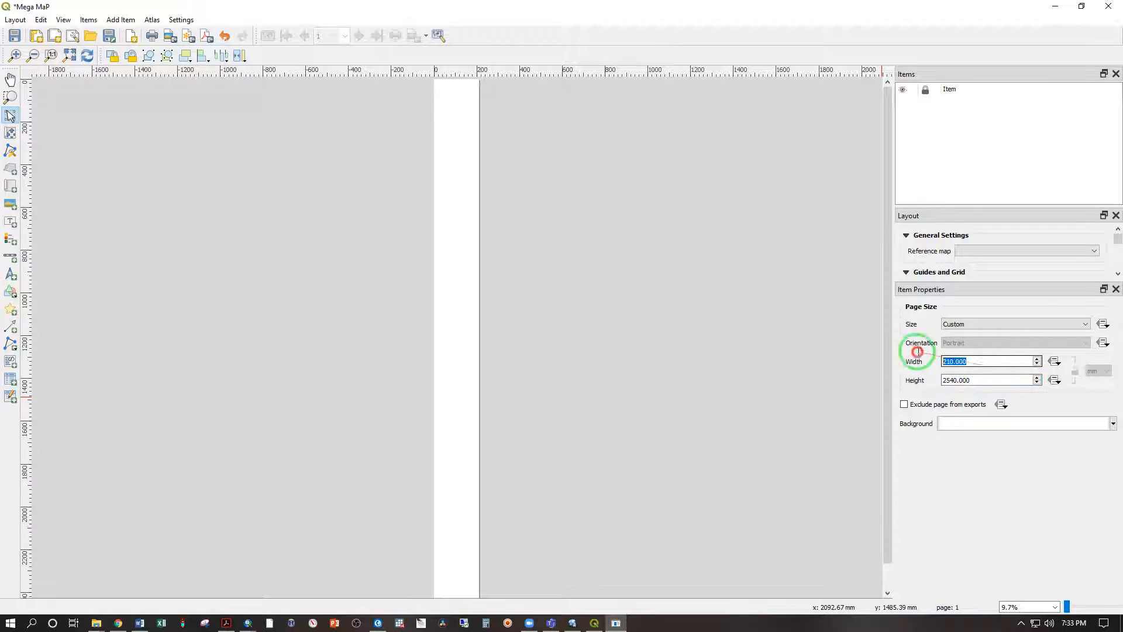
type("2031")
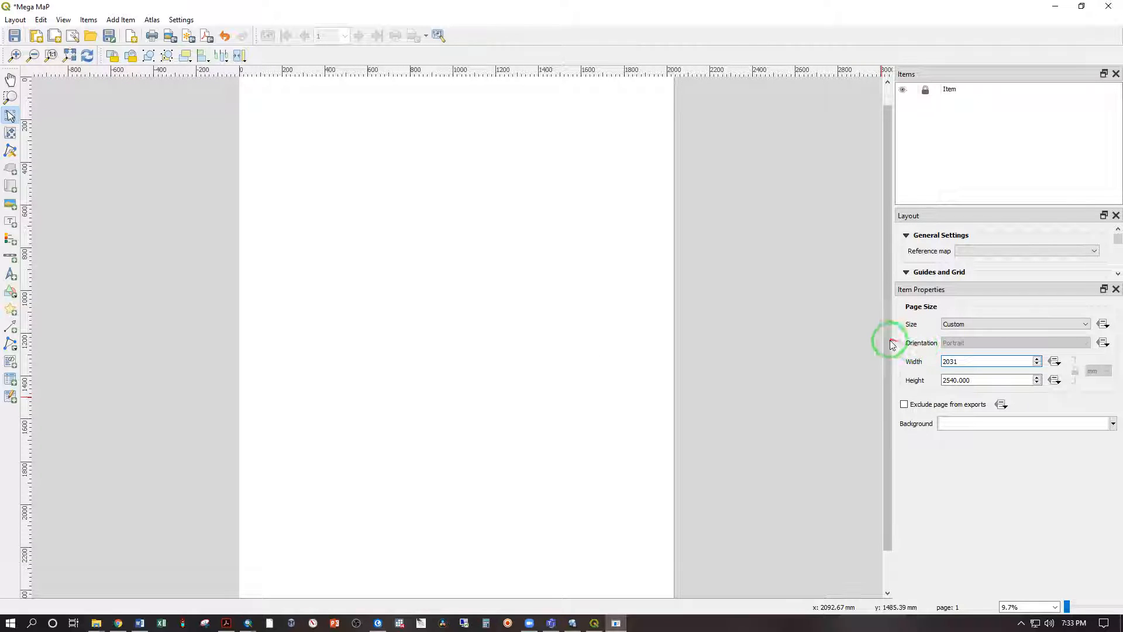
key("BackSpace")
type("2")
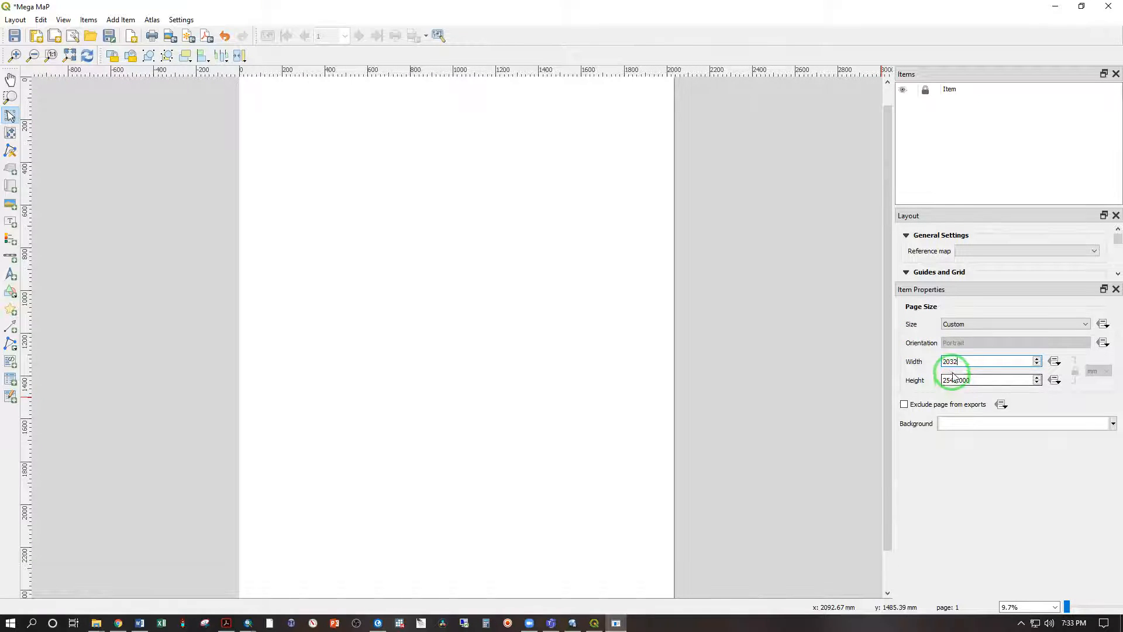
left_click(985, 380)
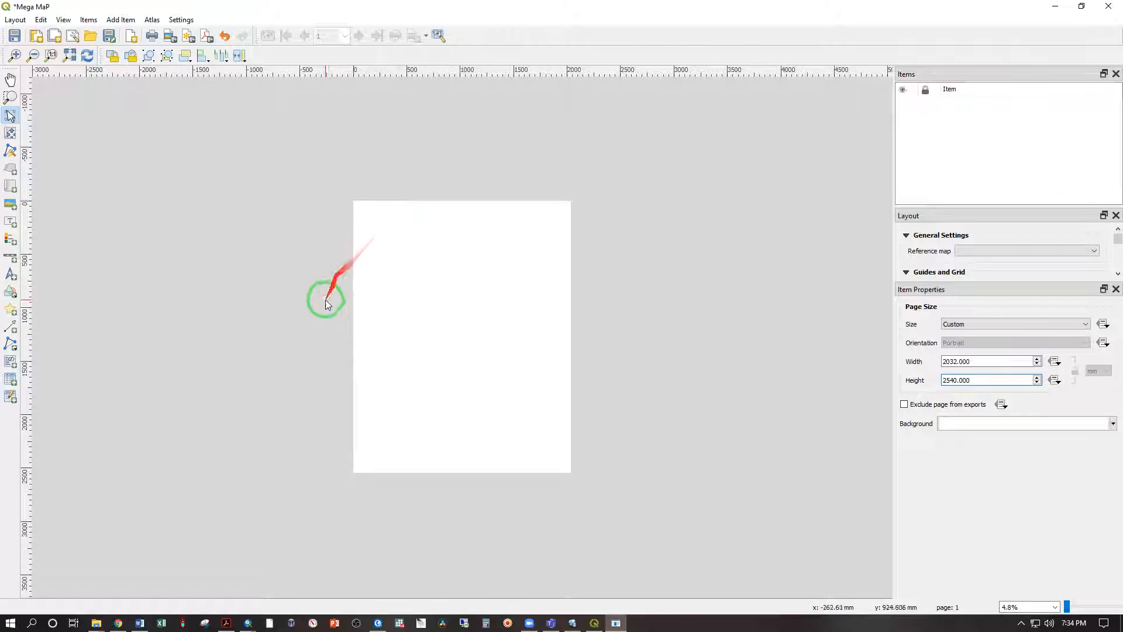
Add a map covering the entire page and set its scale to 209500.
left_click(10, 187)
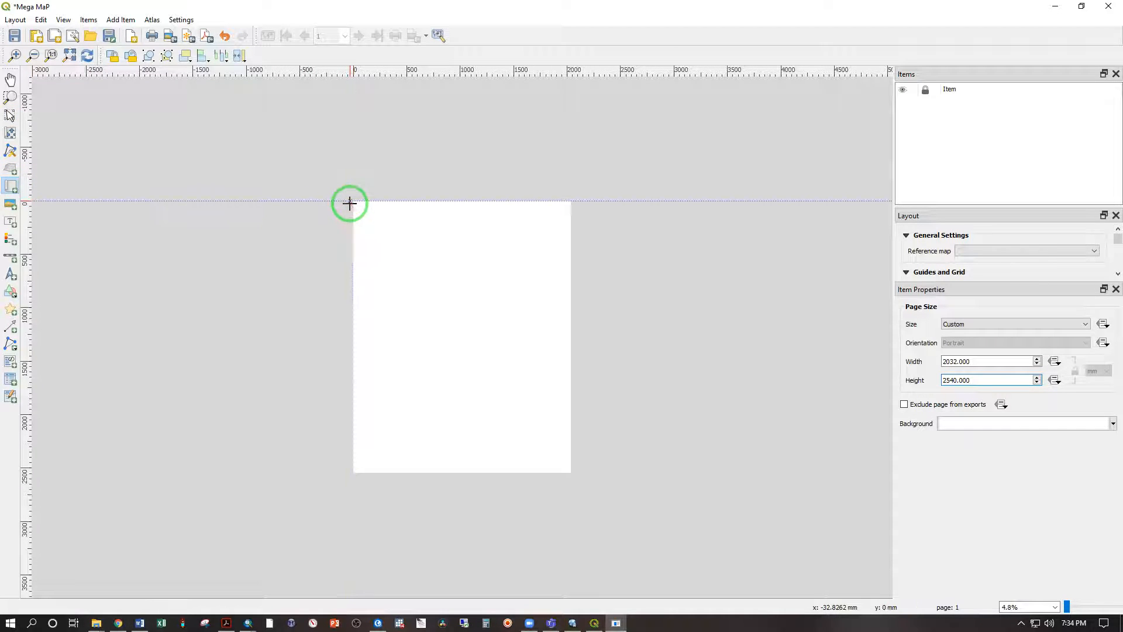
left_click_drag(353, 201, 571, 472)
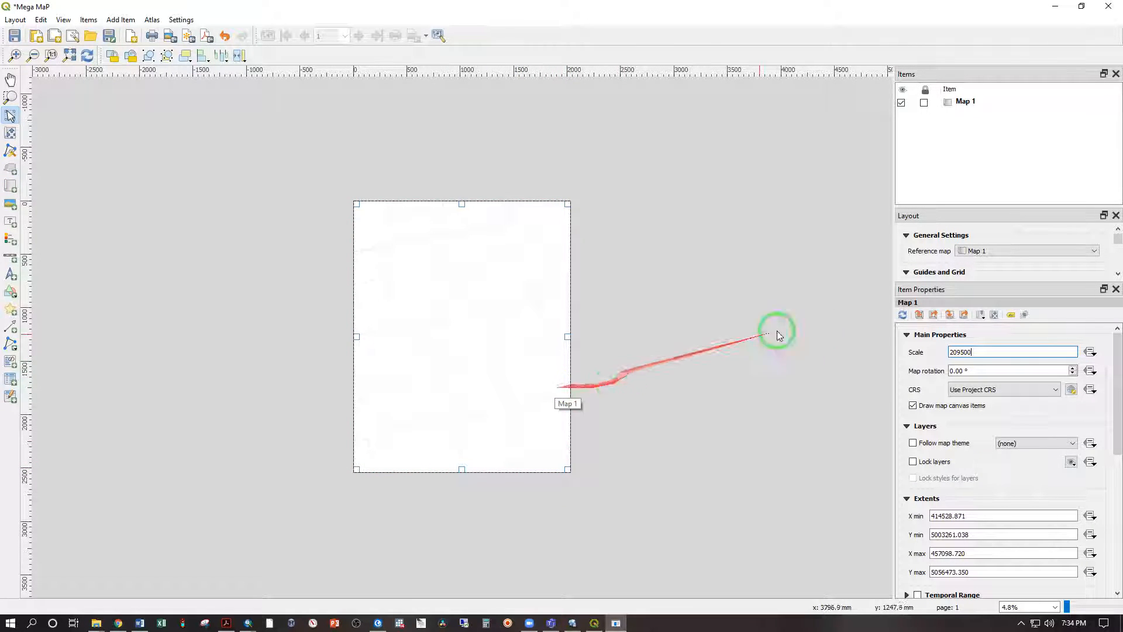
left_click(971, 372)
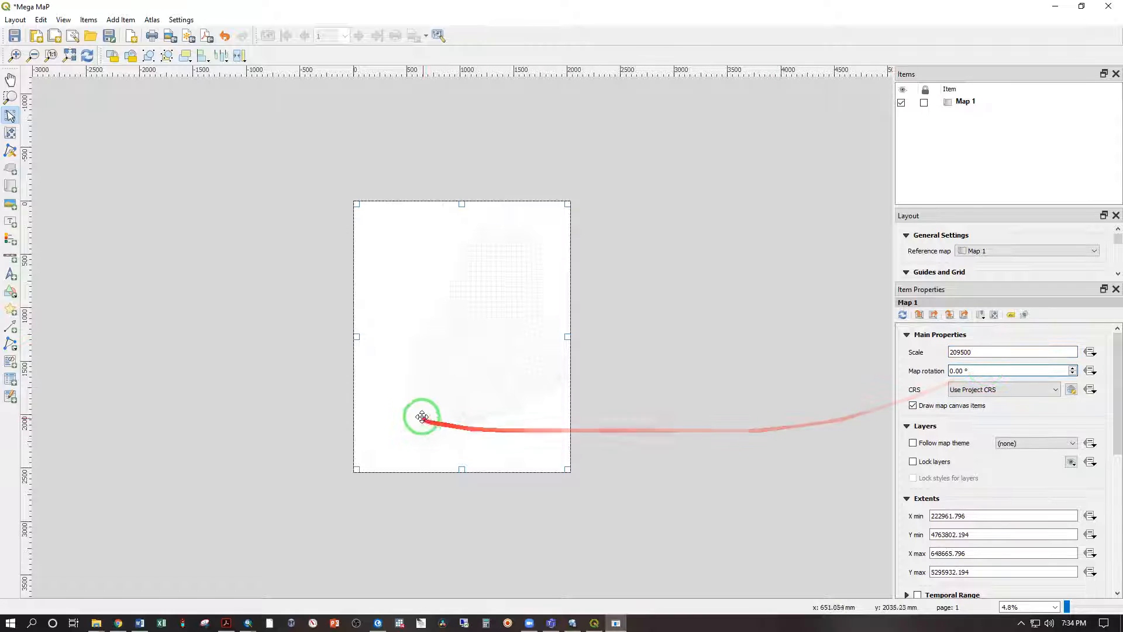
Move the map content toward the page's left edge and set the map scale to 100000.
left_click(11, 134)
left_click_drag(490, 376, 877, 349)
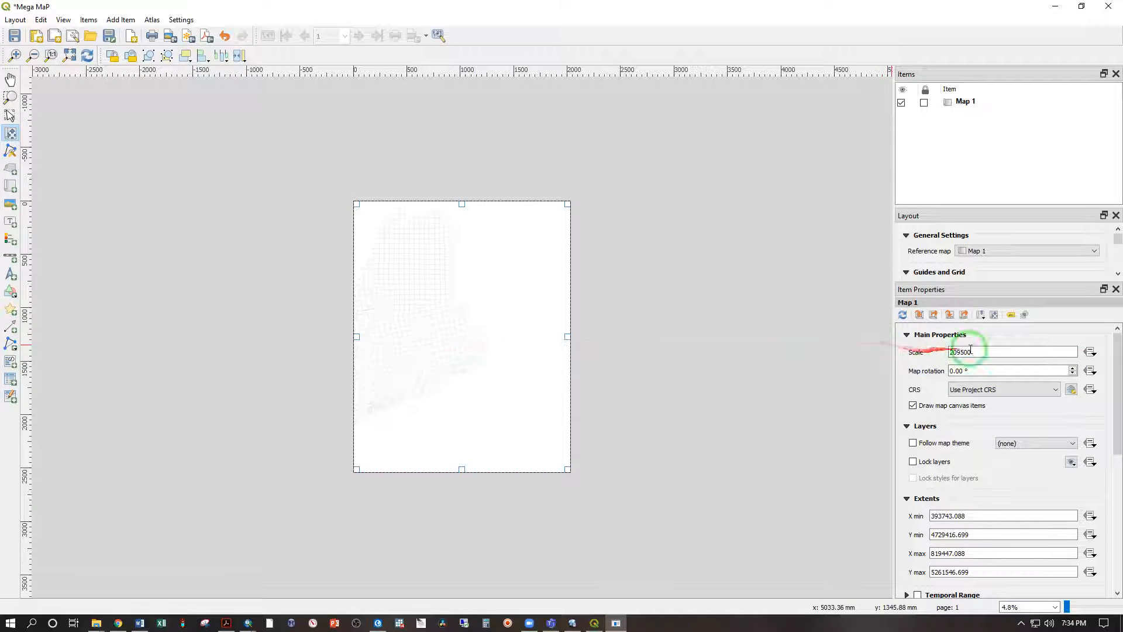
left_click_drag(988, 352, 929, 352)
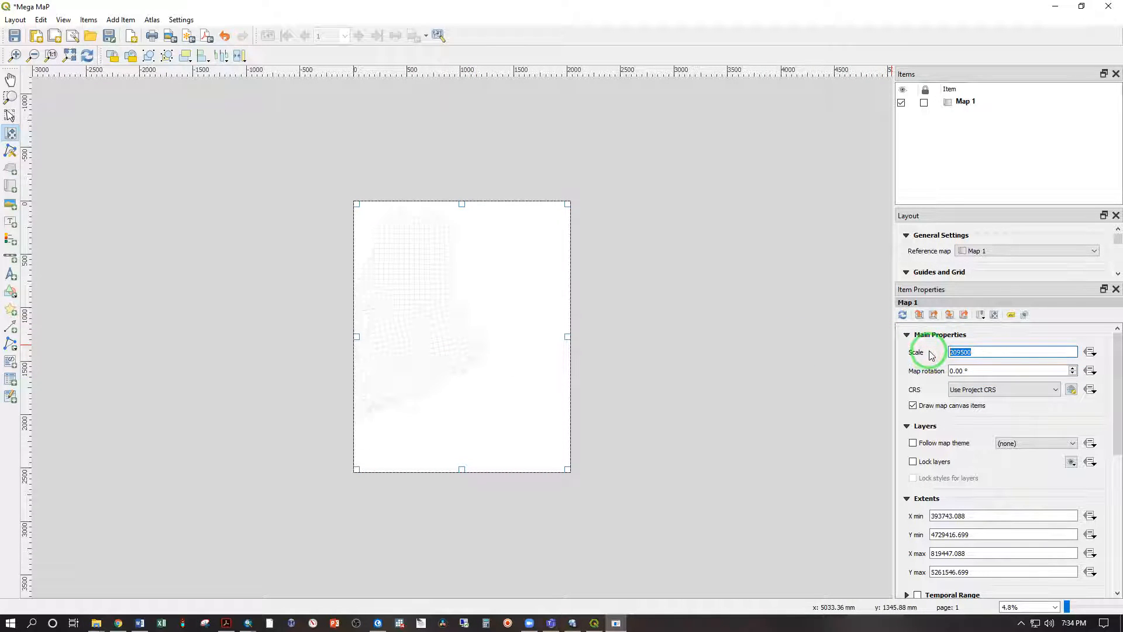
left_click(993, 369)
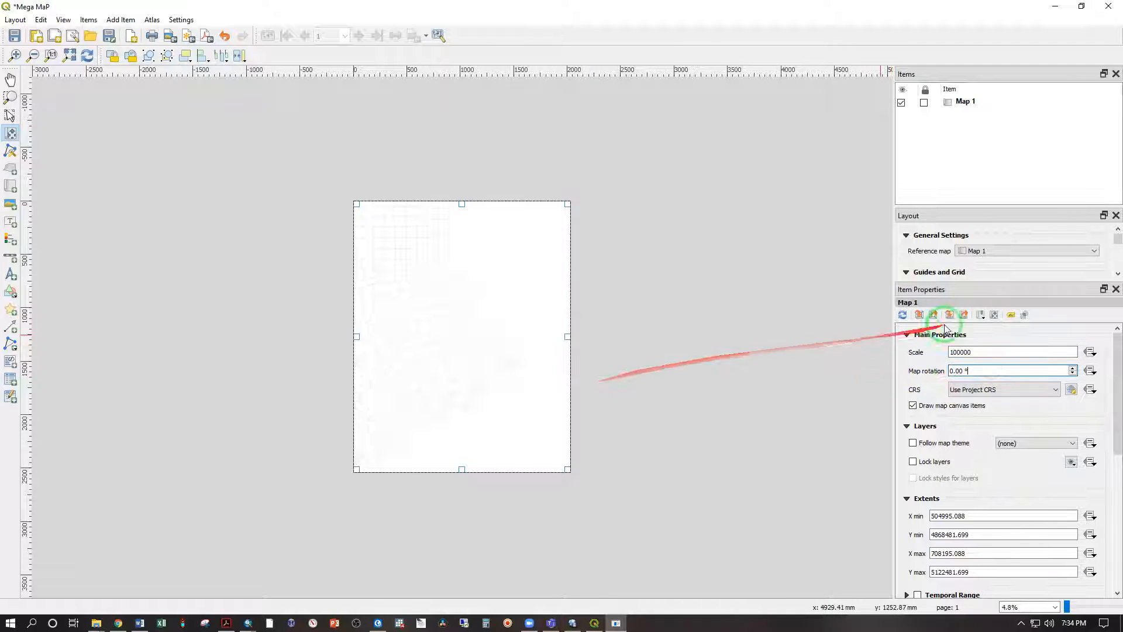
Set the map scale to 75000 and reposition the townships within the map frame.
left_click_drag(989, 351, 914, 344)
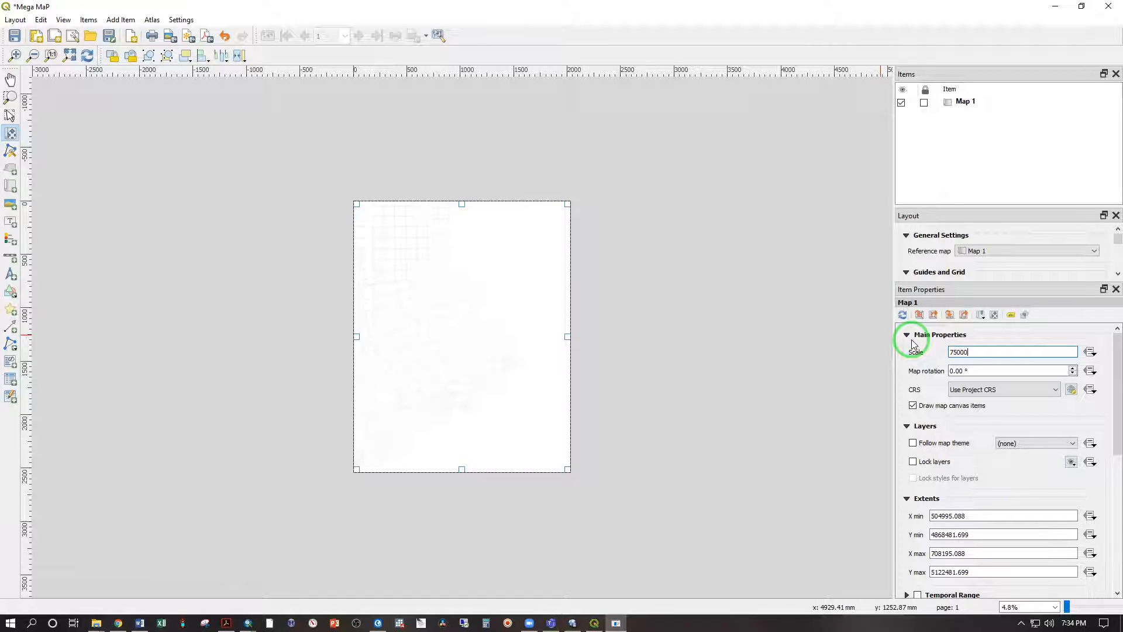
left_click(1016, 370)
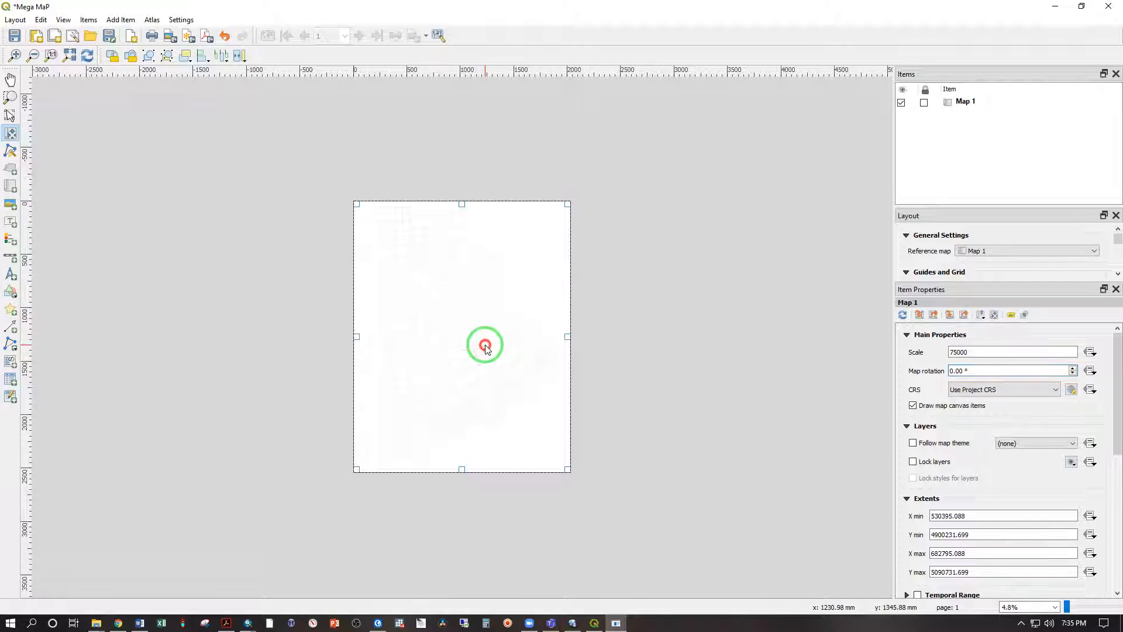
left_click_drag(485, 346, 468, 410)
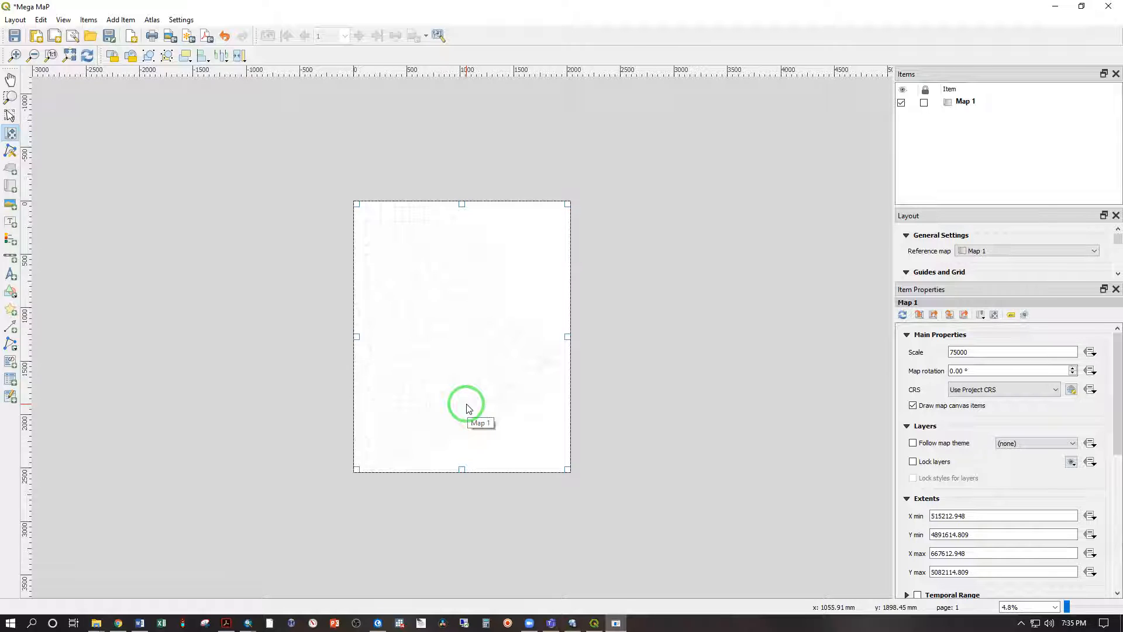
Export the layout to the Desktop as a geospatial PDF named Mega MaP, then view it at 100% in Acrobat.
left_click(202, 36)
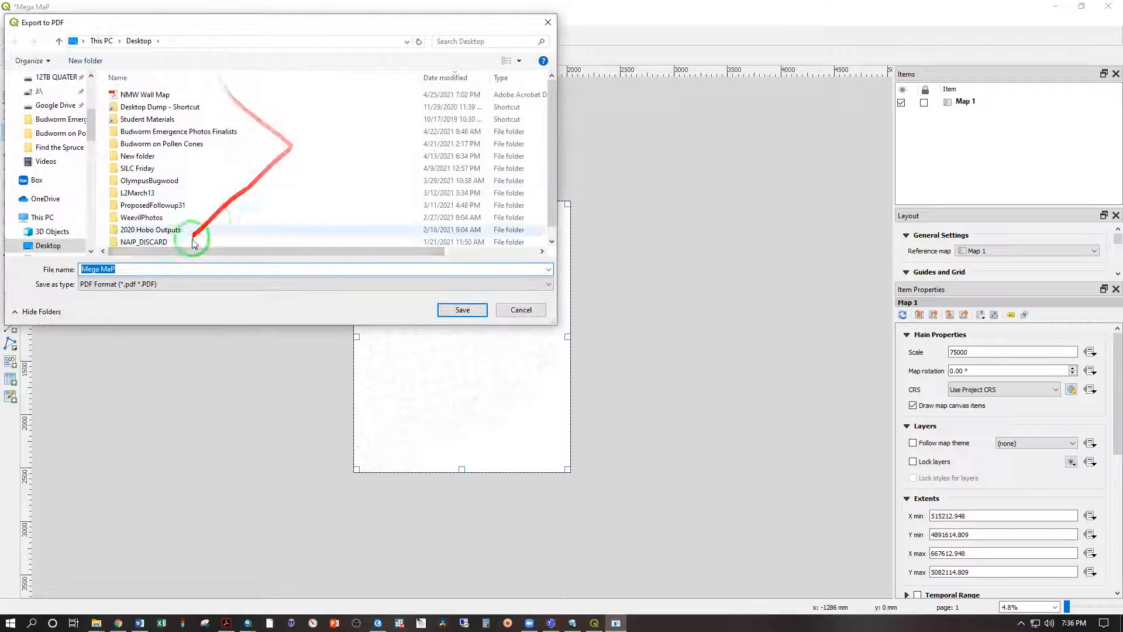
left_click(460, 310)
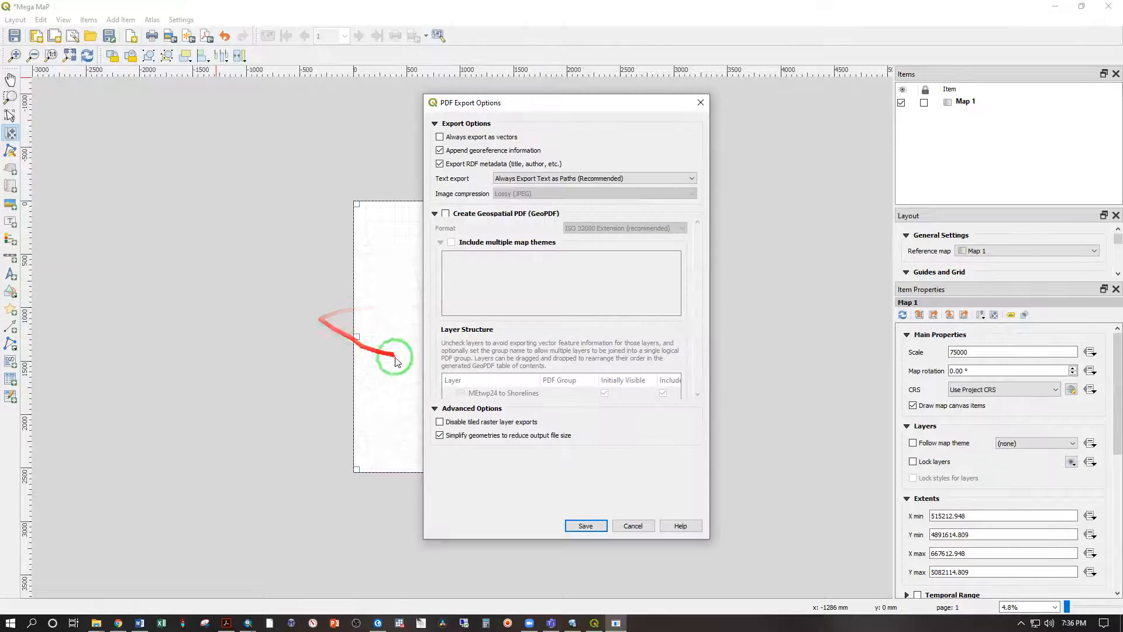
left_click(446, 213)
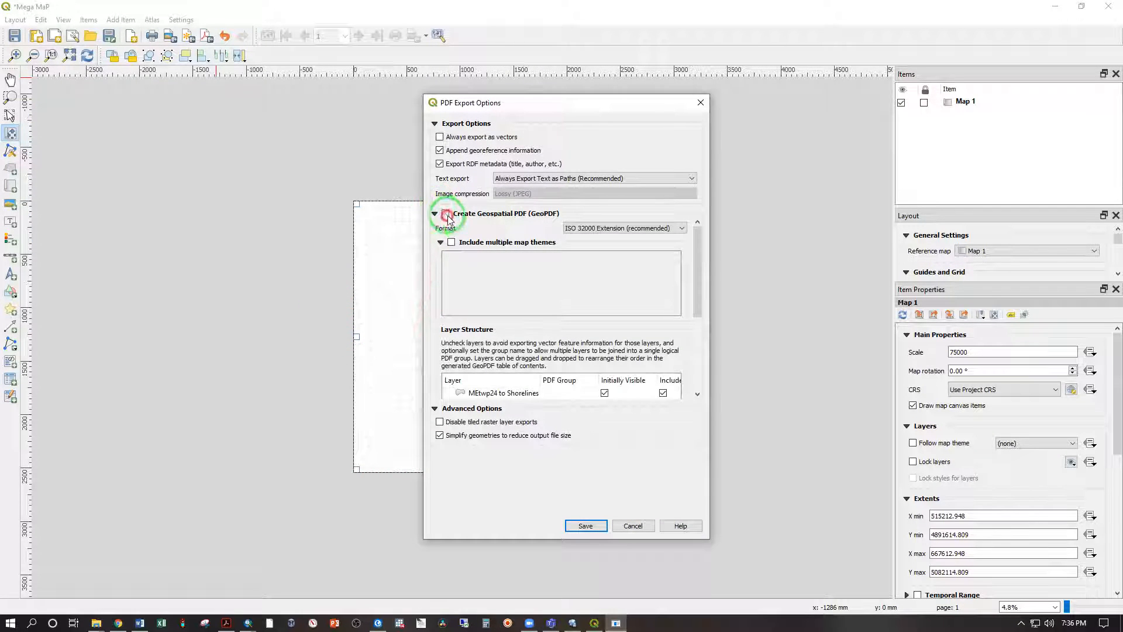
left_click(601, 526)
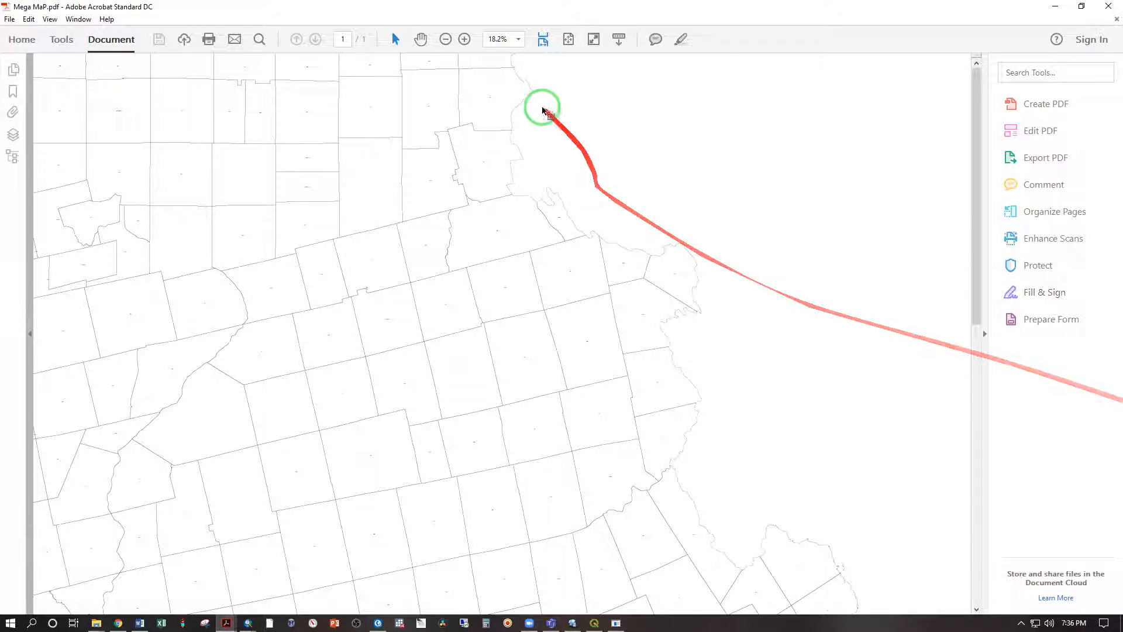
left_click(519, 39)
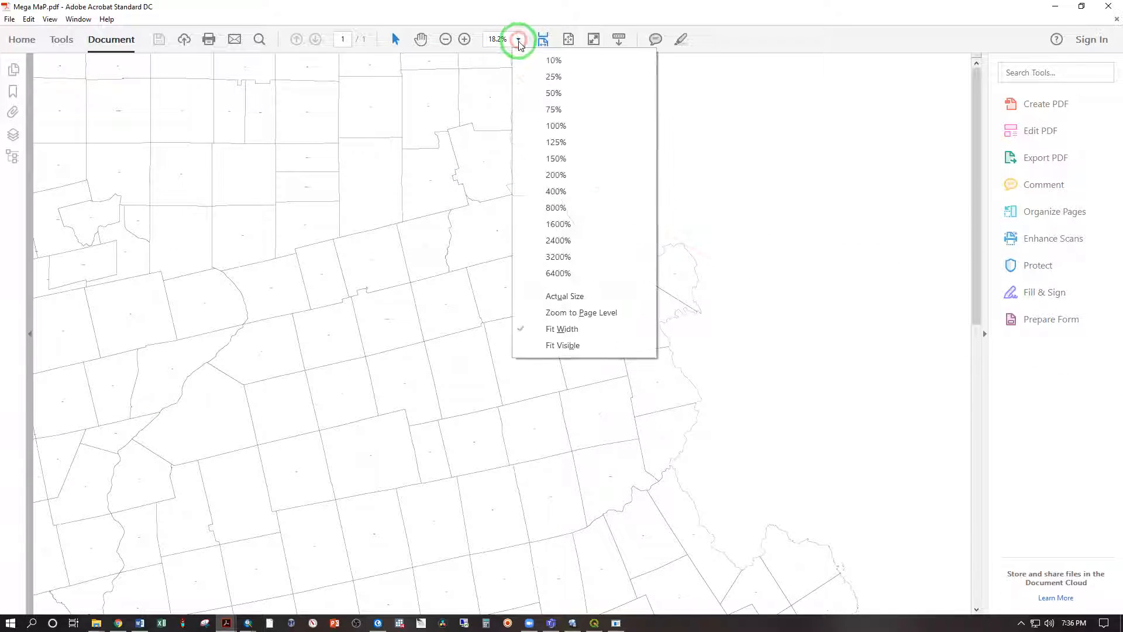
left_click(556, 128)
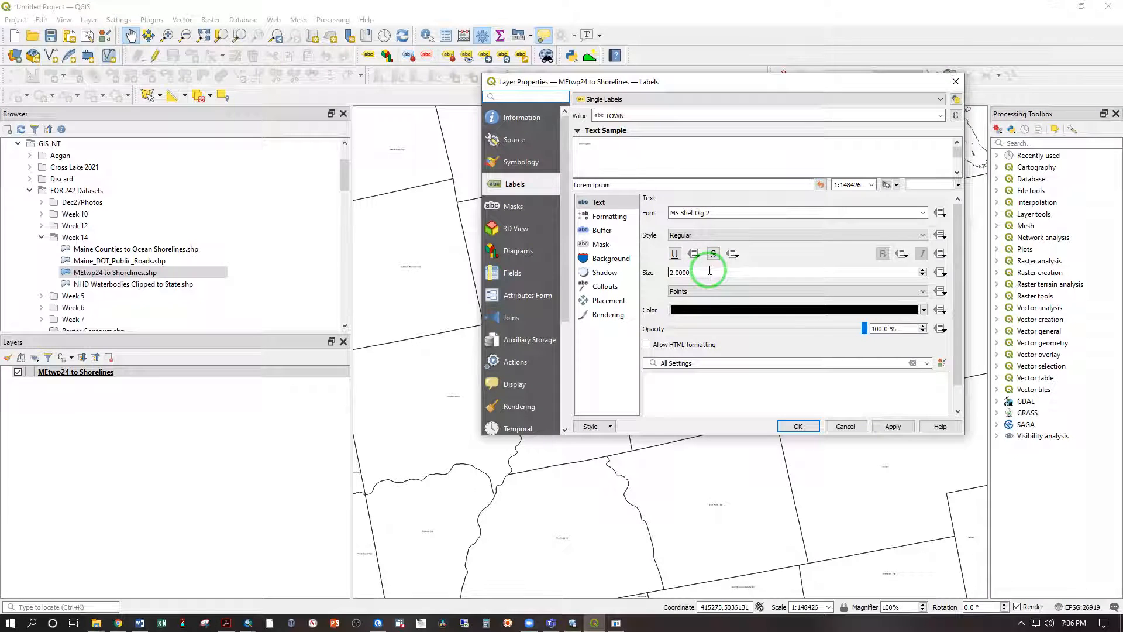
In QGIS, set the township layer's TOWN label size to 8 points and apply the layer properties.
left_click_drag(710, 271, 646, 255)
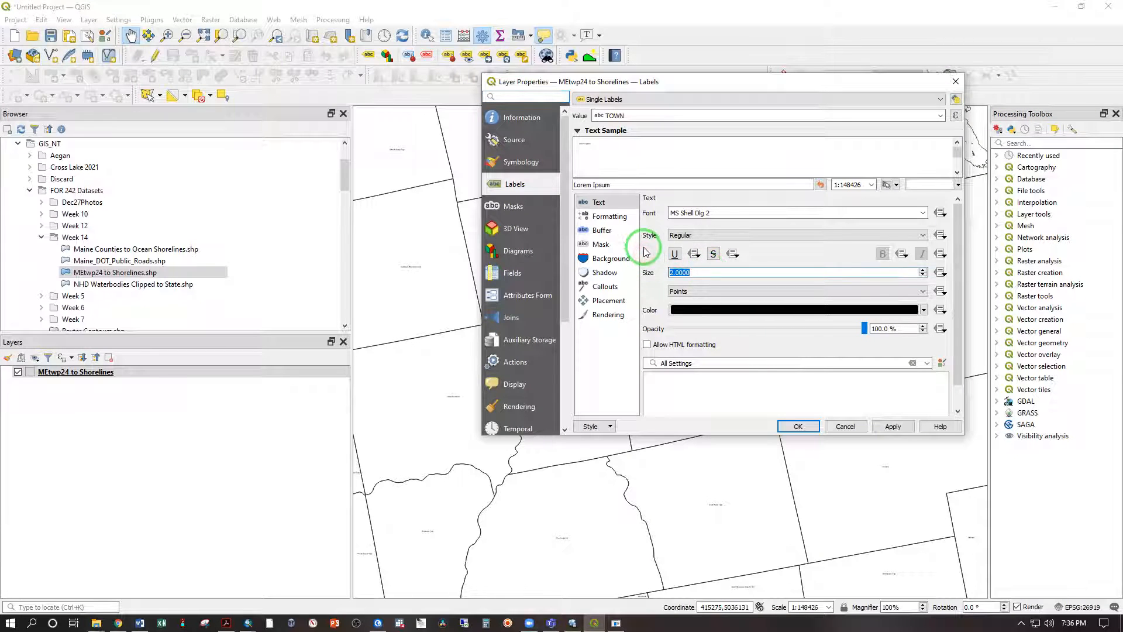
left_click(894, 426)
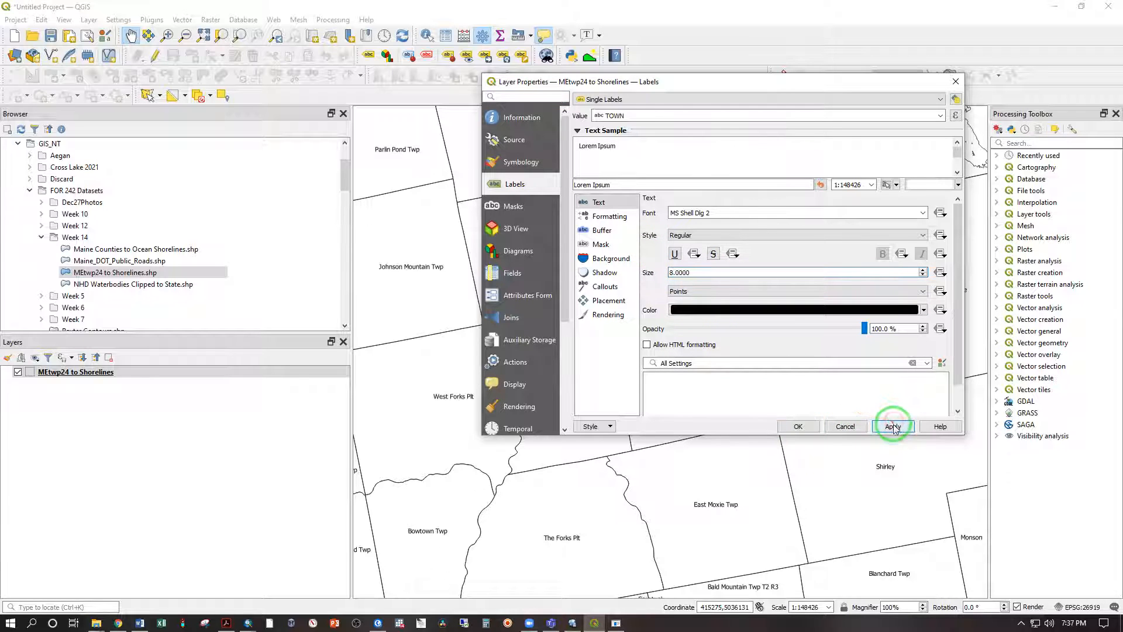
left_click(778, 427)
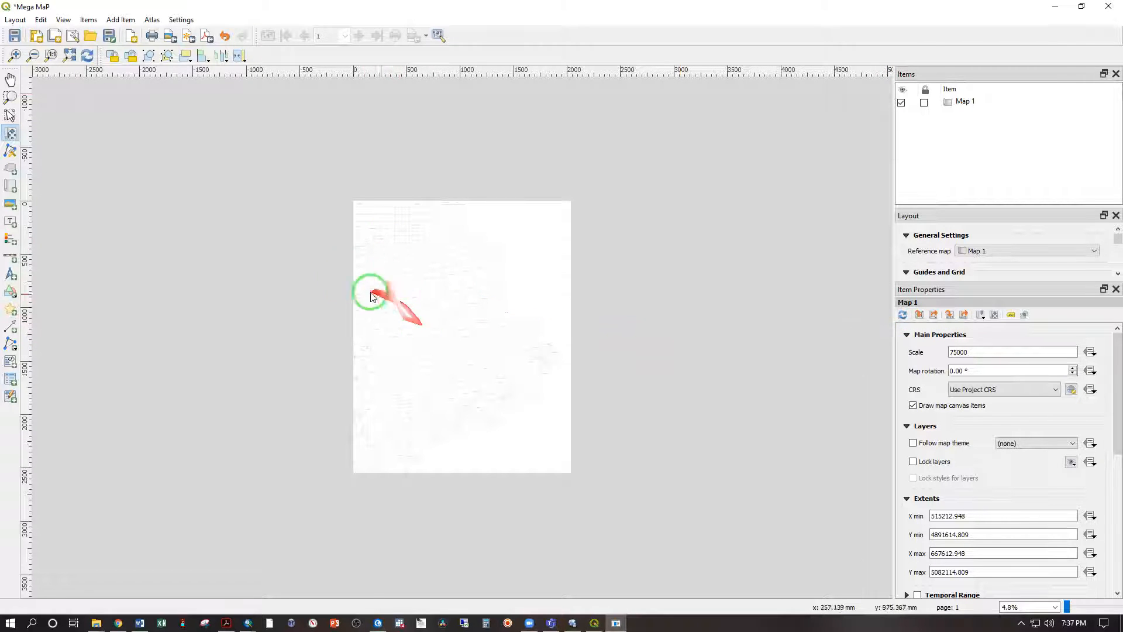
Export the layout again as a geospatial PDF, replacing the existing Mega MaP file on the Desktop.
left_click(15, 20)
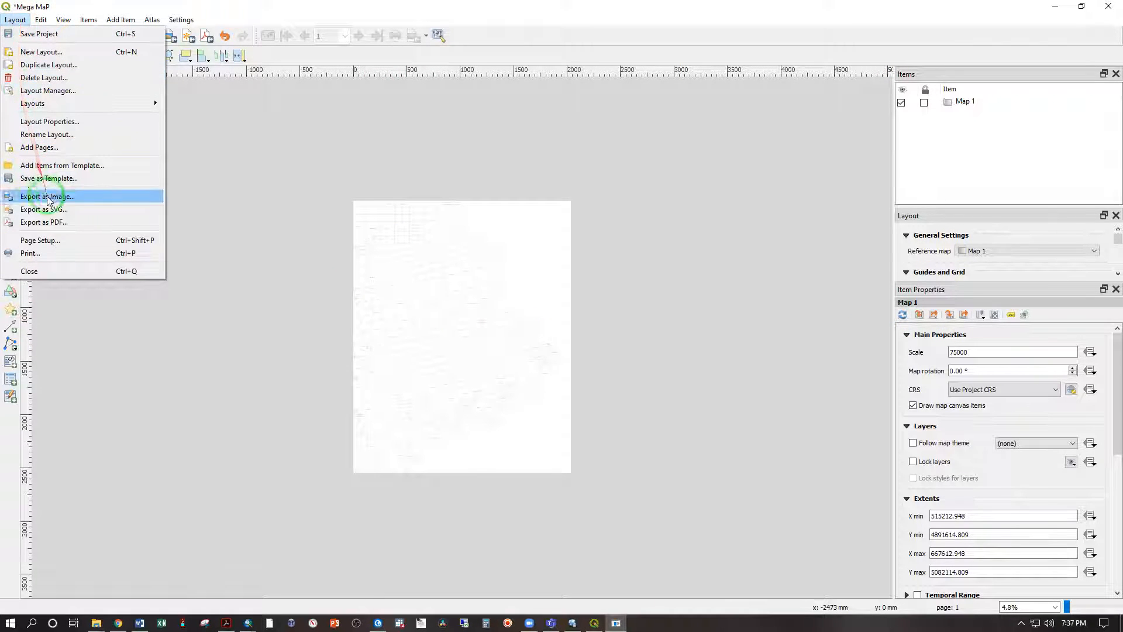
left_click(58, 225)
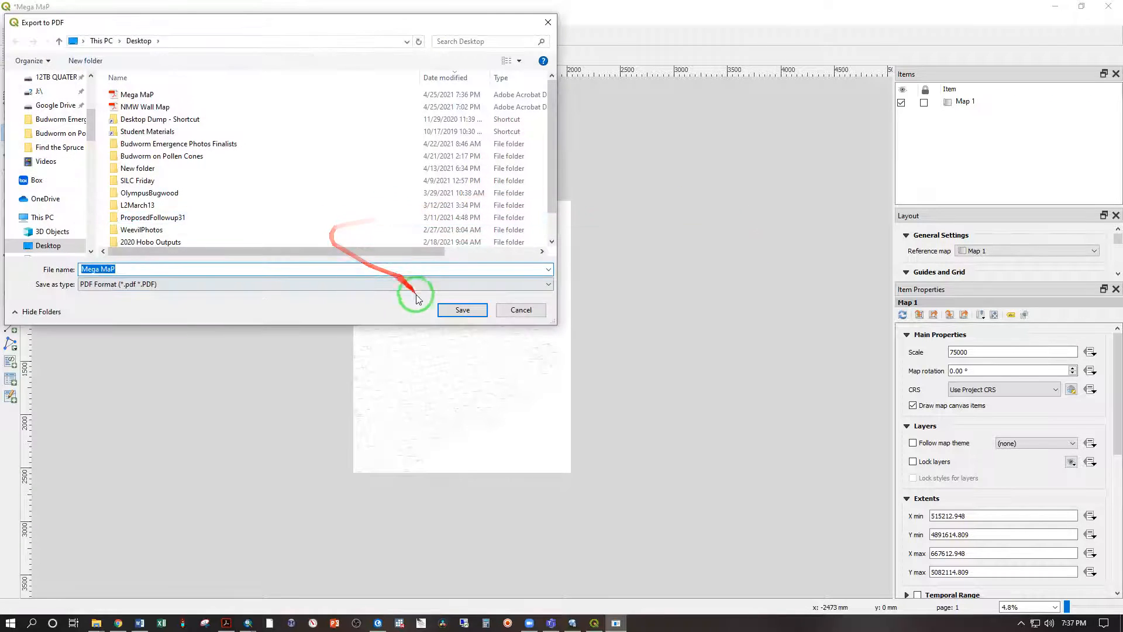
left_click(460, 311)
left_click(585, 311)
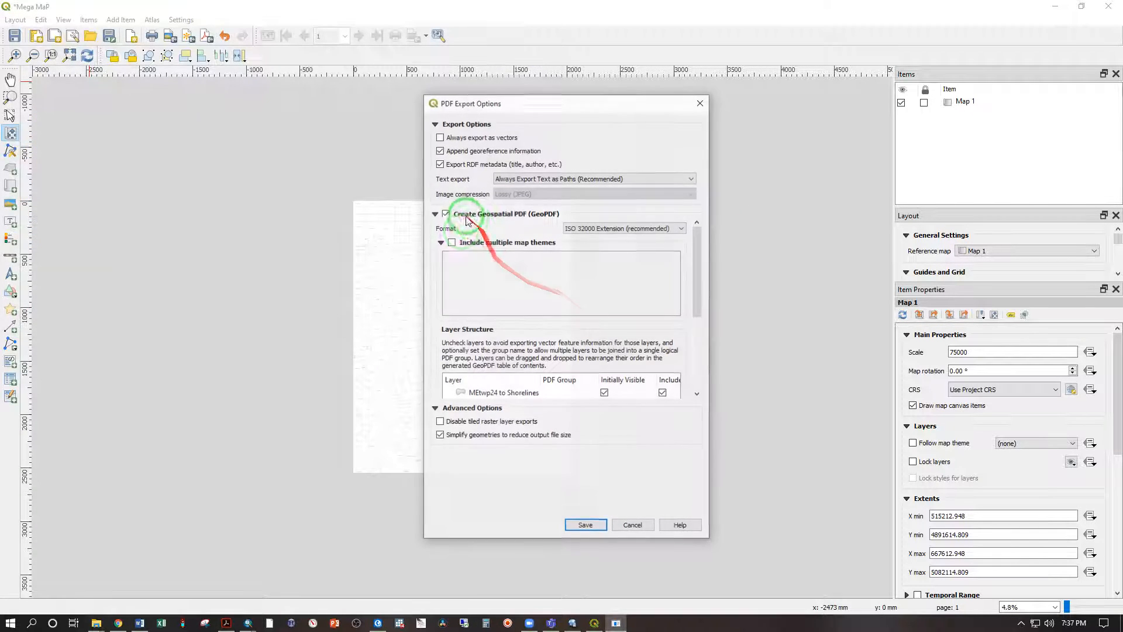
left_click(446, 213)
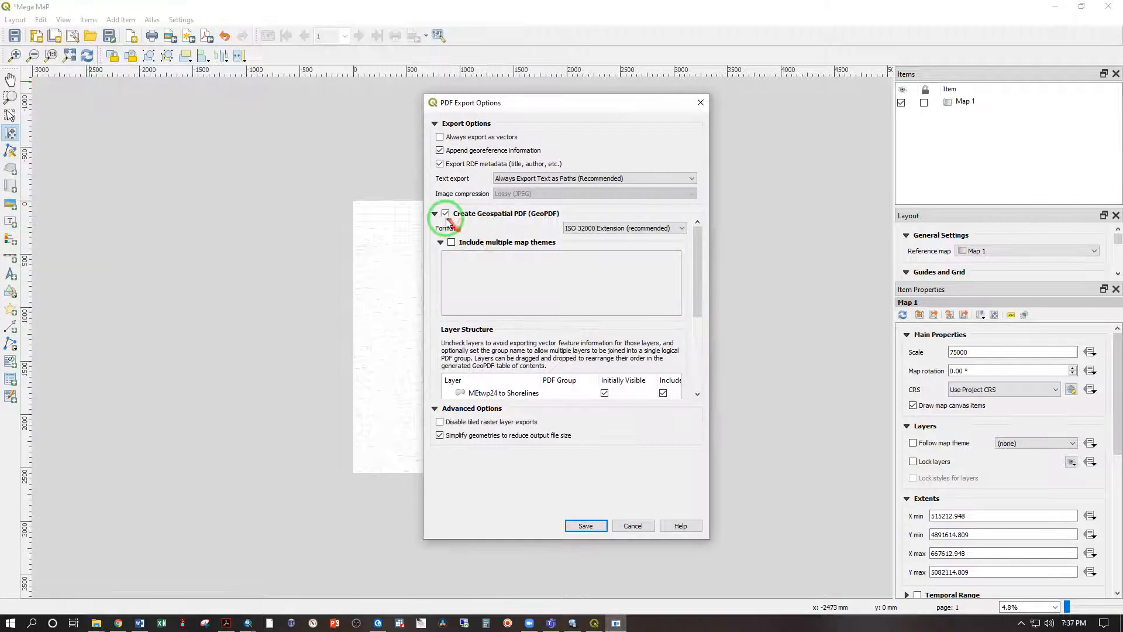
left_click(585, 526)
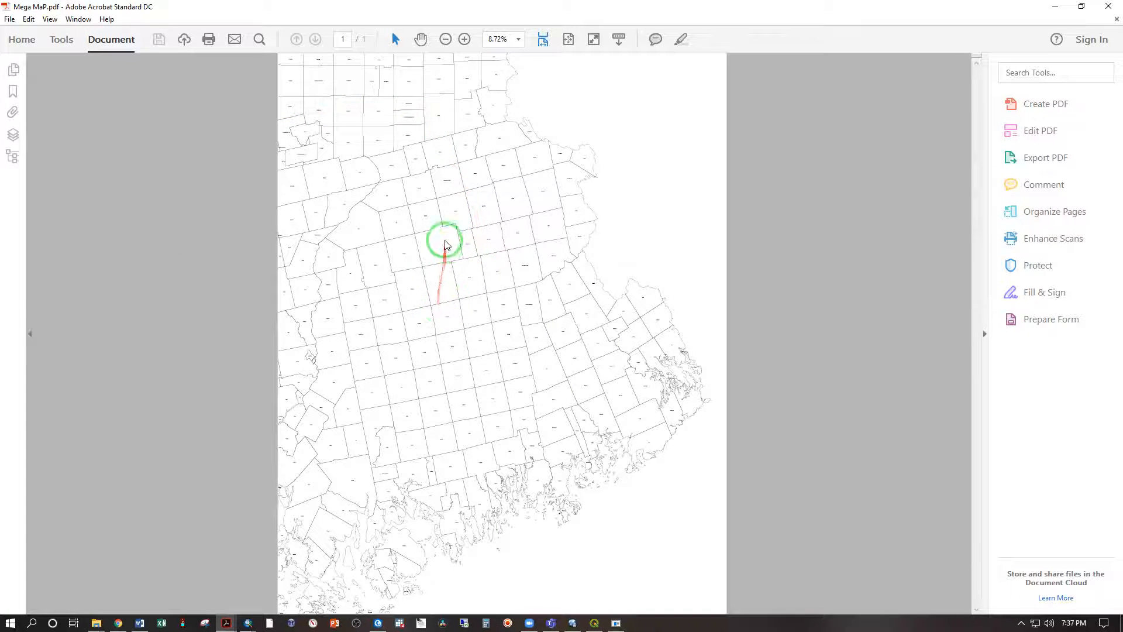
Examine the town labels in the exported PDF at 100% zoom, then return to the label settings in QGIS.
scroll(444, 240, "up", 3)
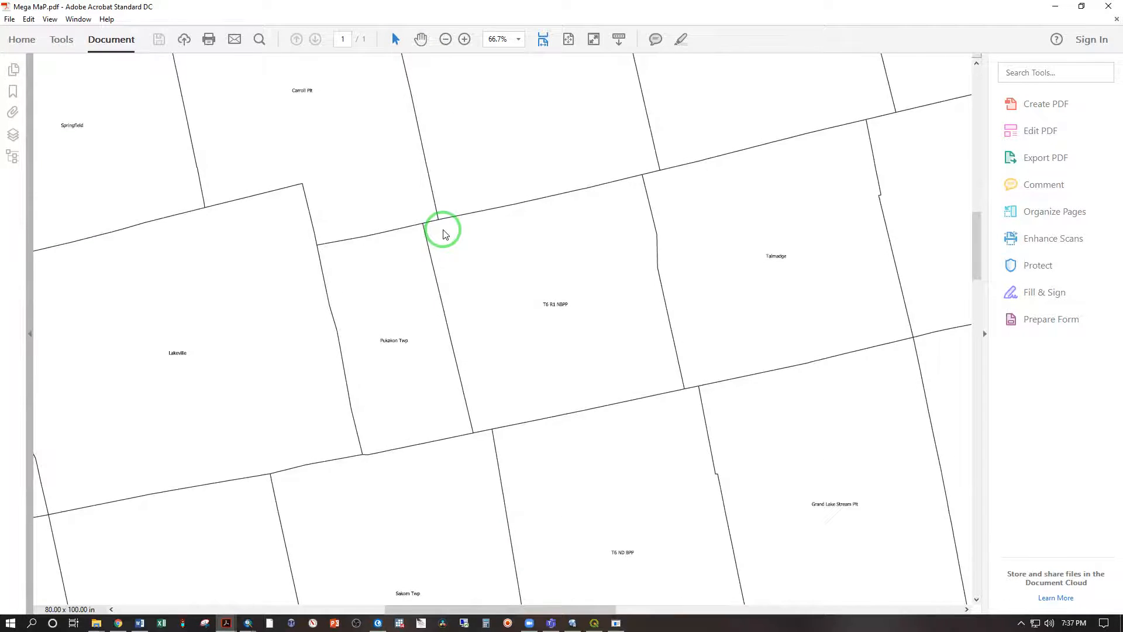
scroll(455, 226, "up", 1)
scroll(457, 226, "up", 1)
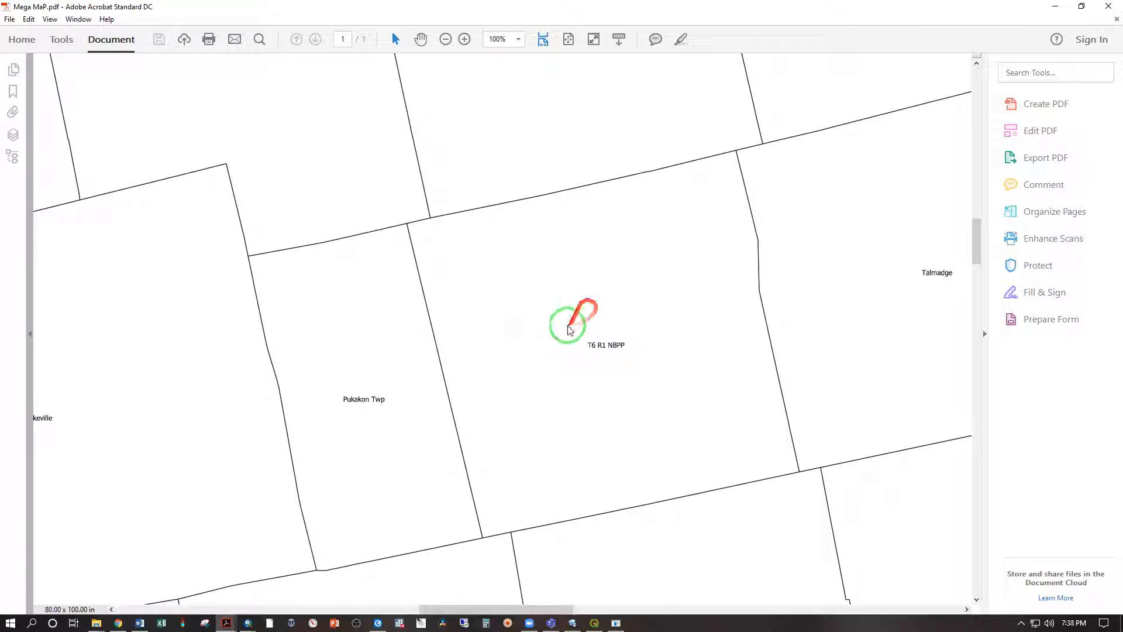
key("alt+Tab")
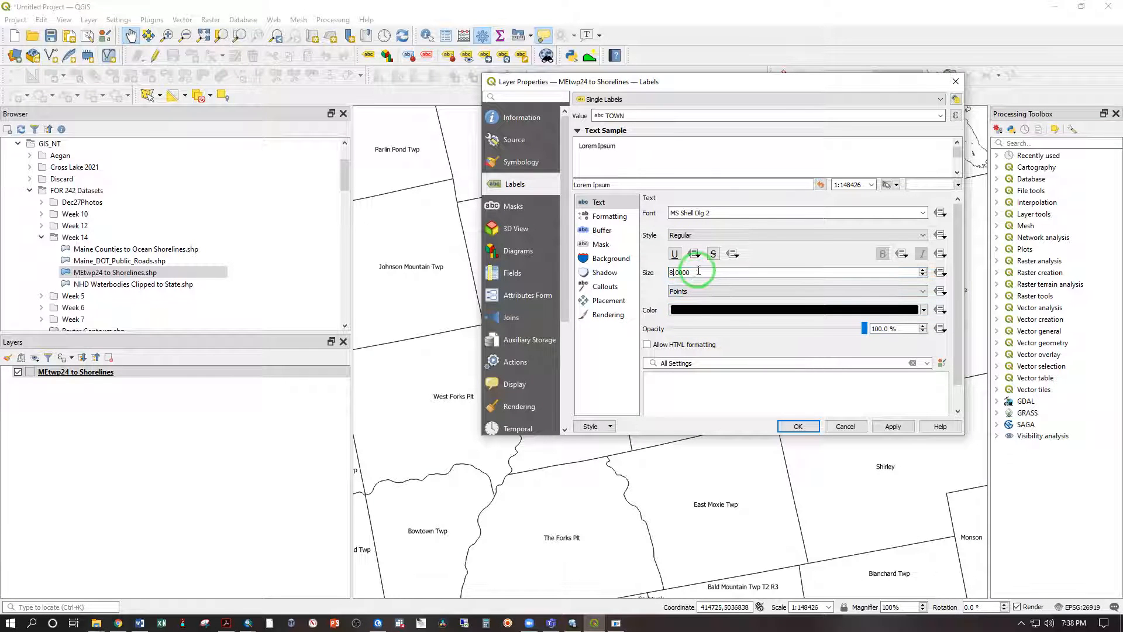
Set the township labels' text size to 12 points and their opacity to about 61.9%, and apply the layer properties.
left_click_drag(699, 270, 651, 268)
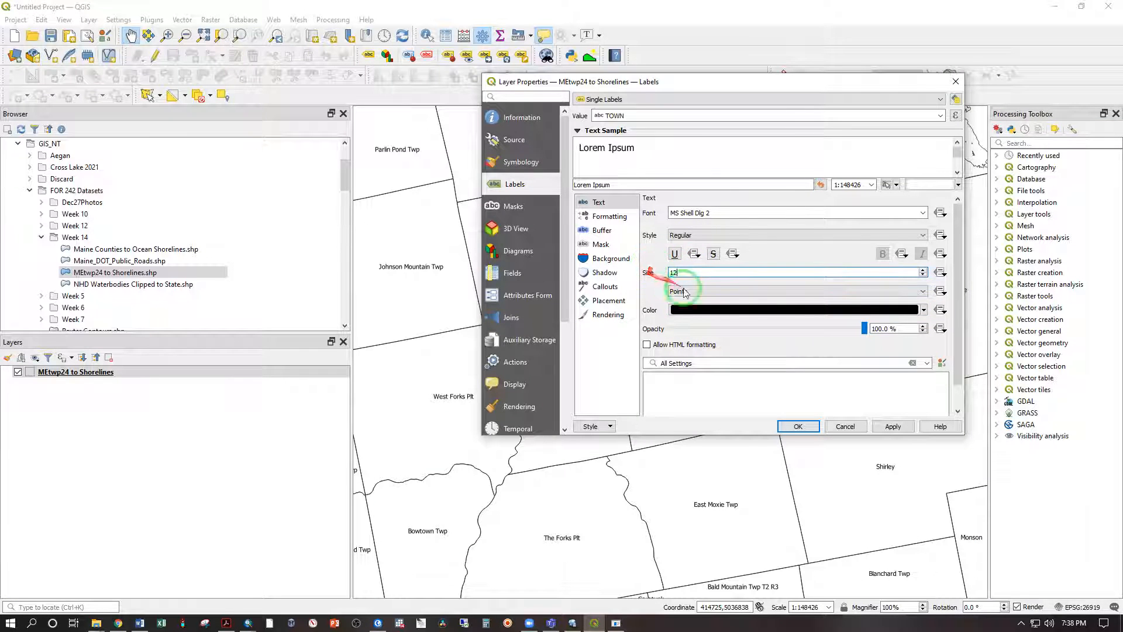
left_click_drag(865, 328, 786, 332)
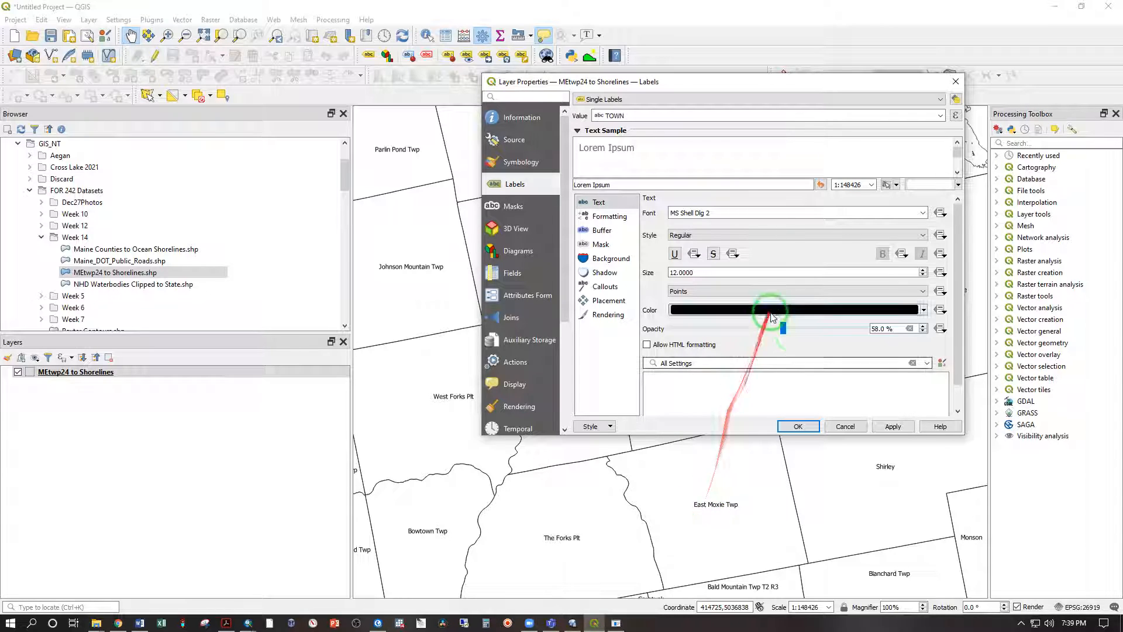
left_click_drag(783, 329, 786, 415)
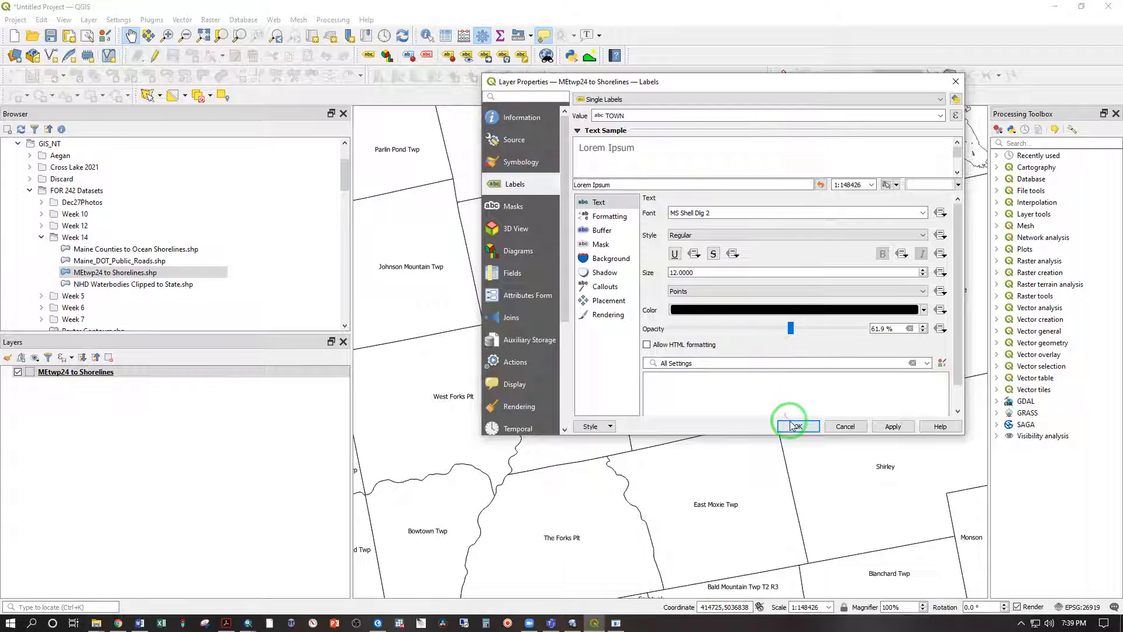
left_click(800, 427)
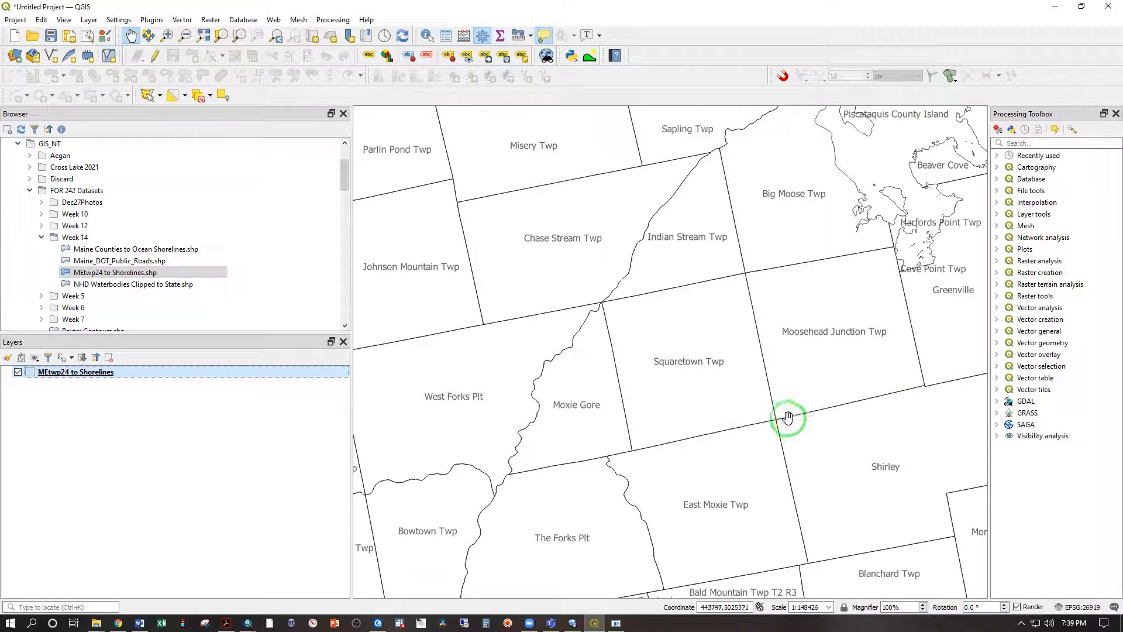
Export the Mega MaP layout as a geospatial PDF to the Desktop, replacing the existing Mega MaP file.
left_click(903, 315)
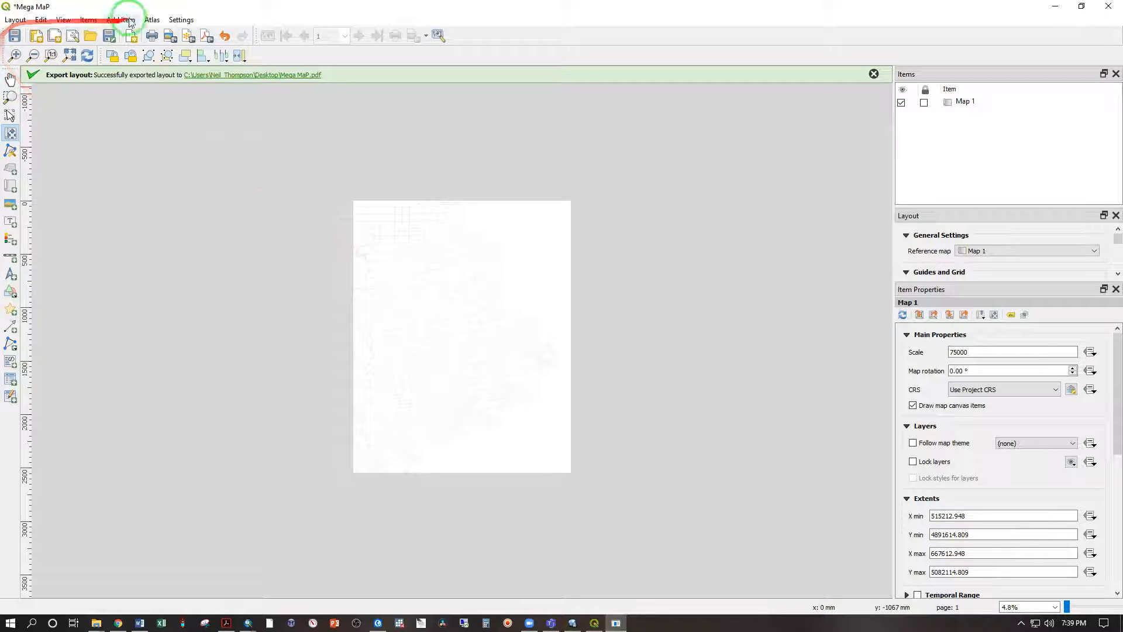
left_click(206, 35)
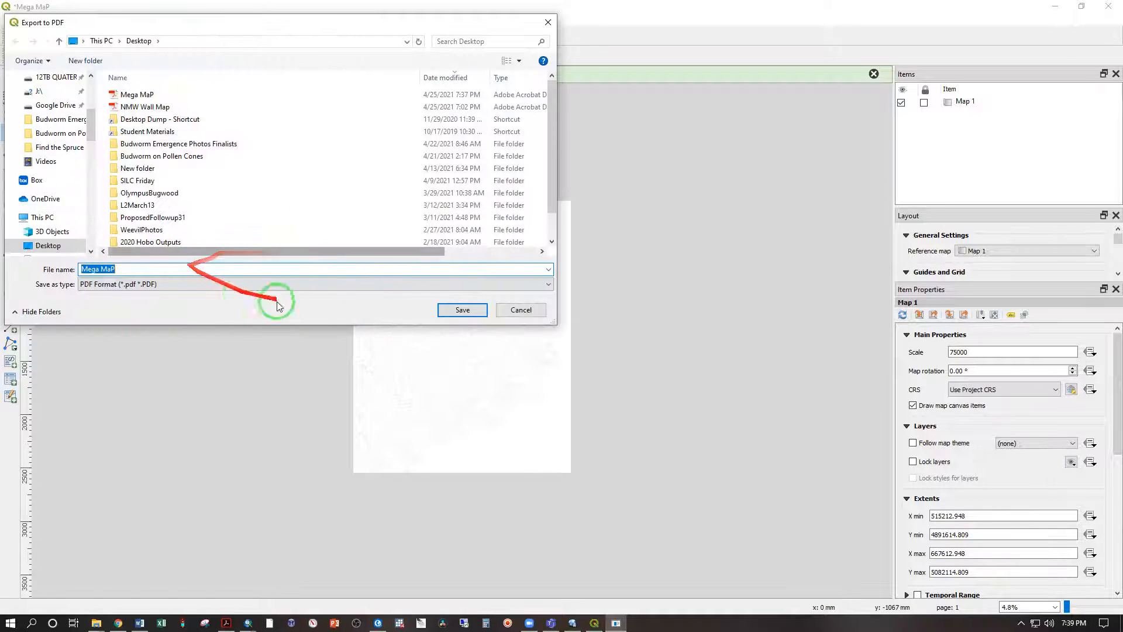
left_click(447, 308)
left_click(587, 310)
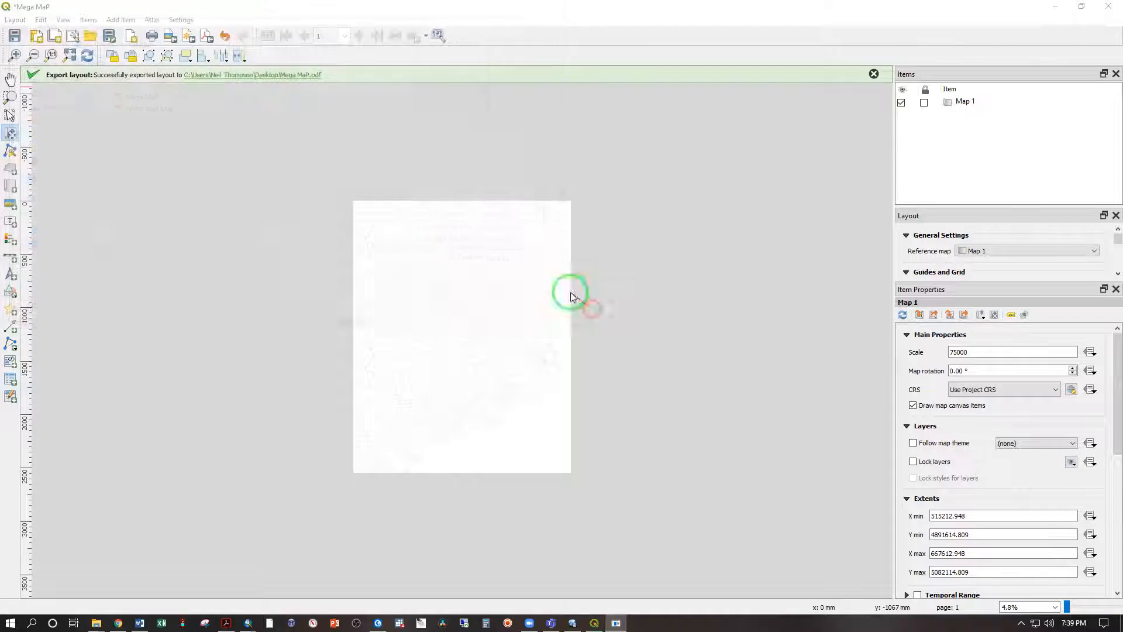
left_click(577, 525)
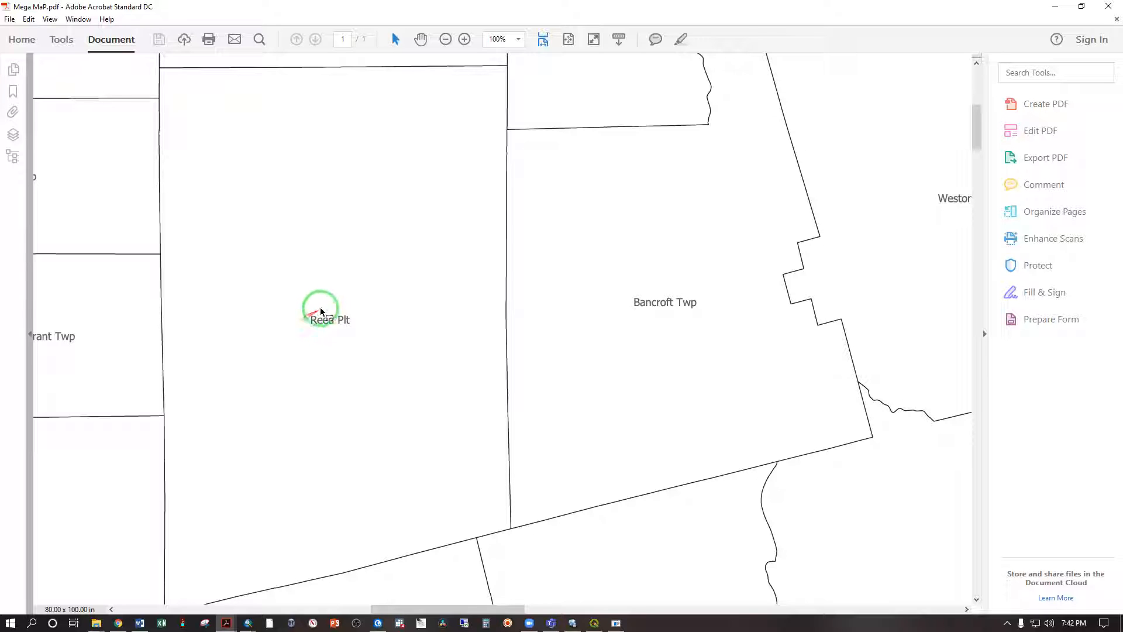
Examine the size and shade of the town labels in the exported PDF at 100% zoom.
scroll(326, 343, "up", 4)
scroll(326, 345, "up", 3)
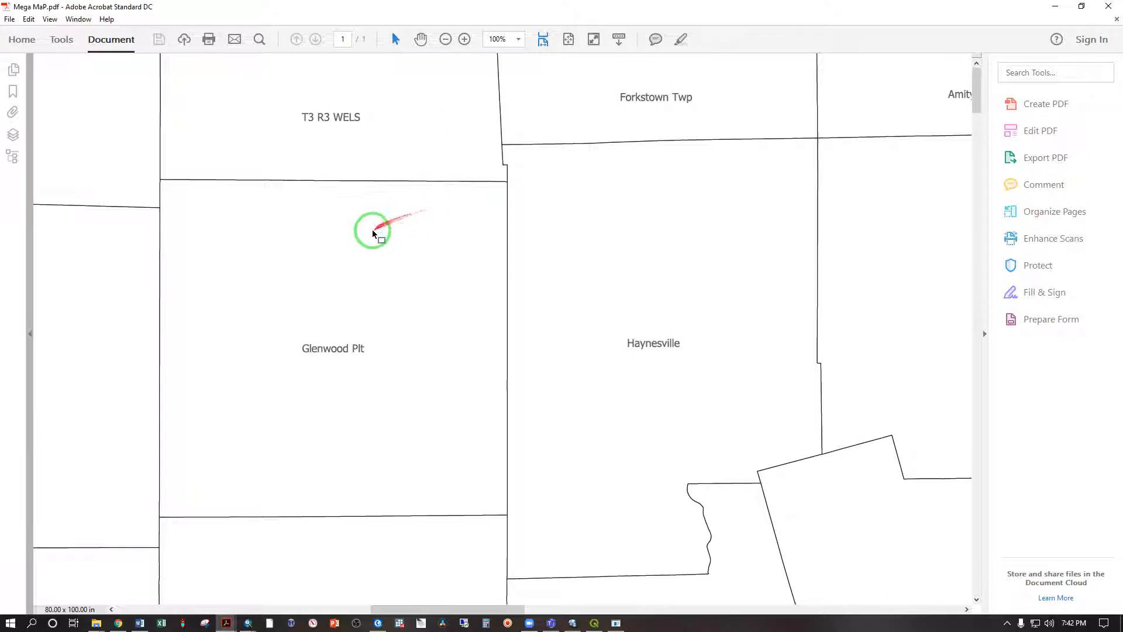
scroll(368, 234, "down", 10)
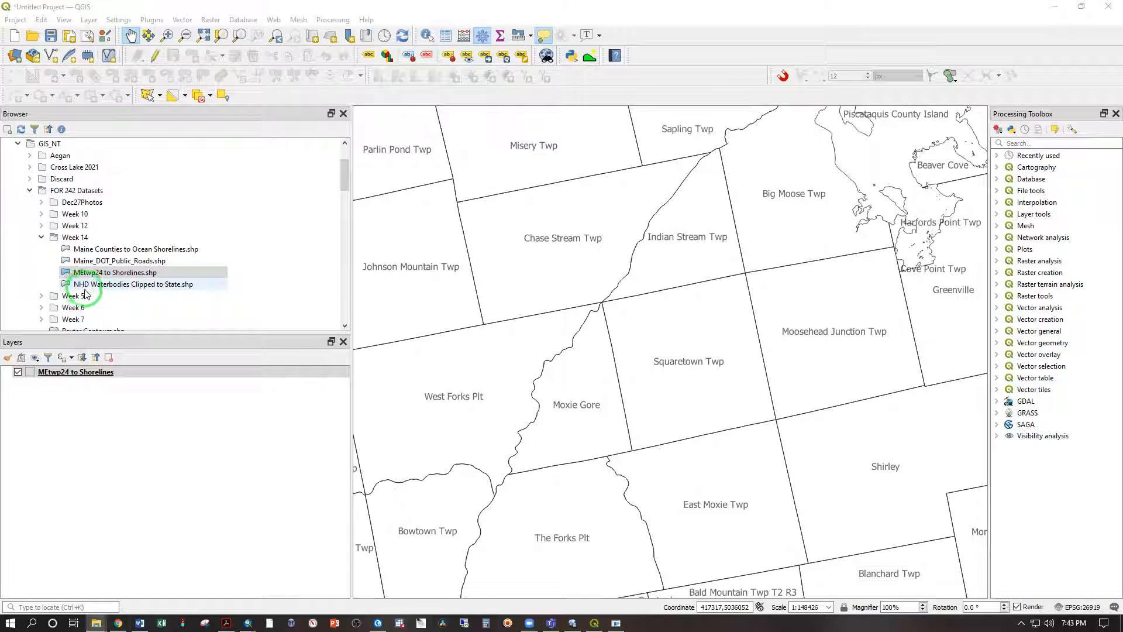
Add the NHD Waterbodies Clipped to State shapefile to the QGIS project and style it with No Brush fill and a Dot Line stroke.
left_click_drag(107, 287, 82, 363)
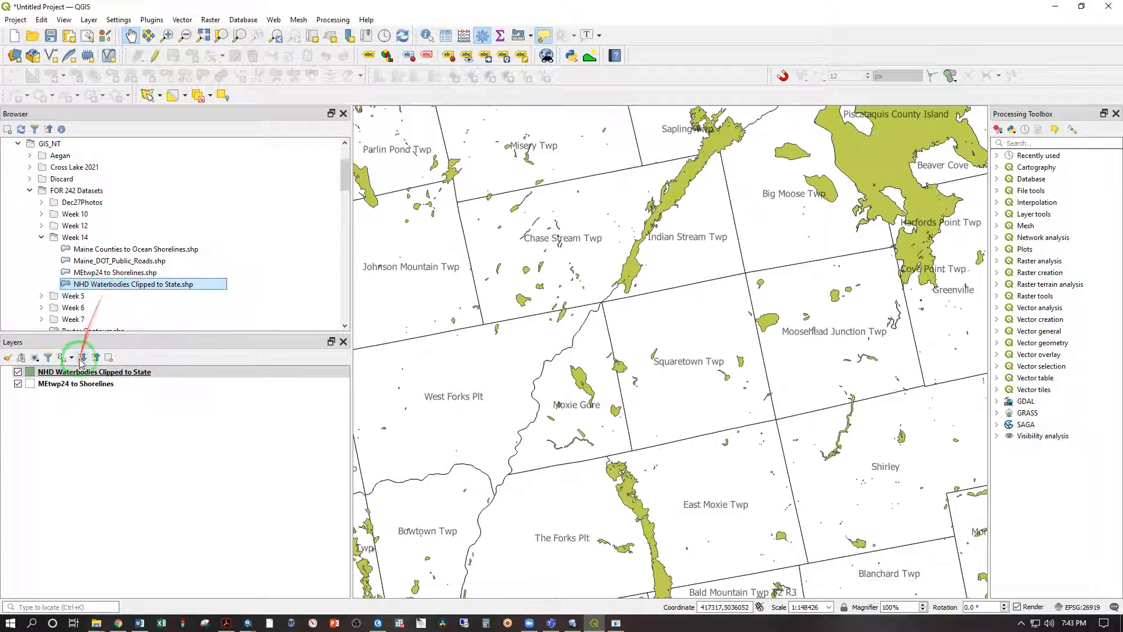
left_click(31, 375)
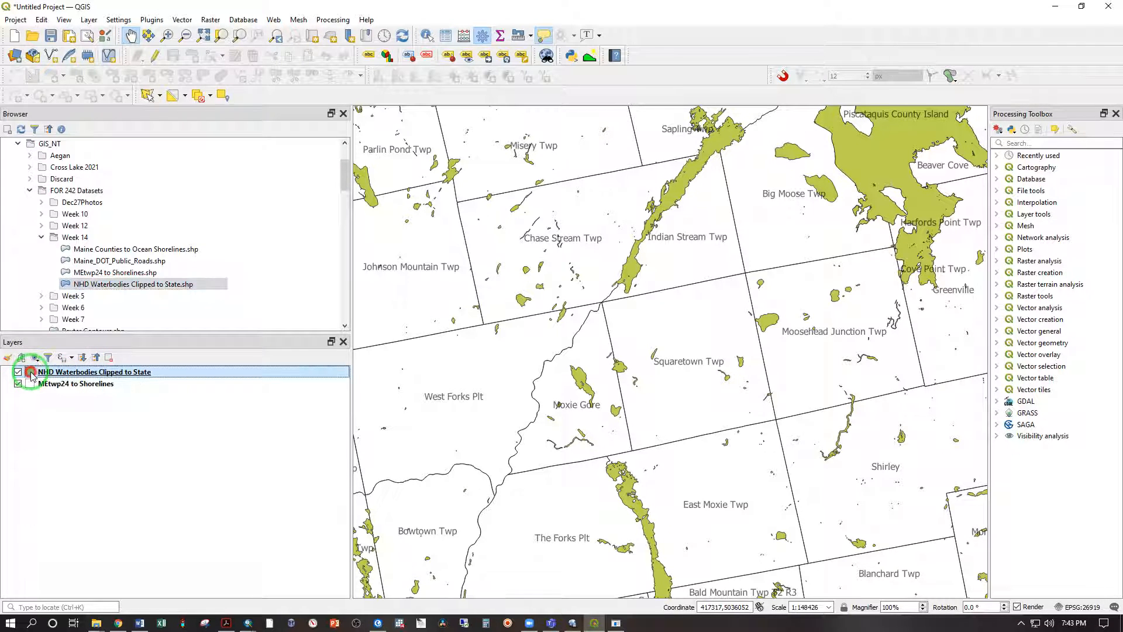
double_click(31, 373)
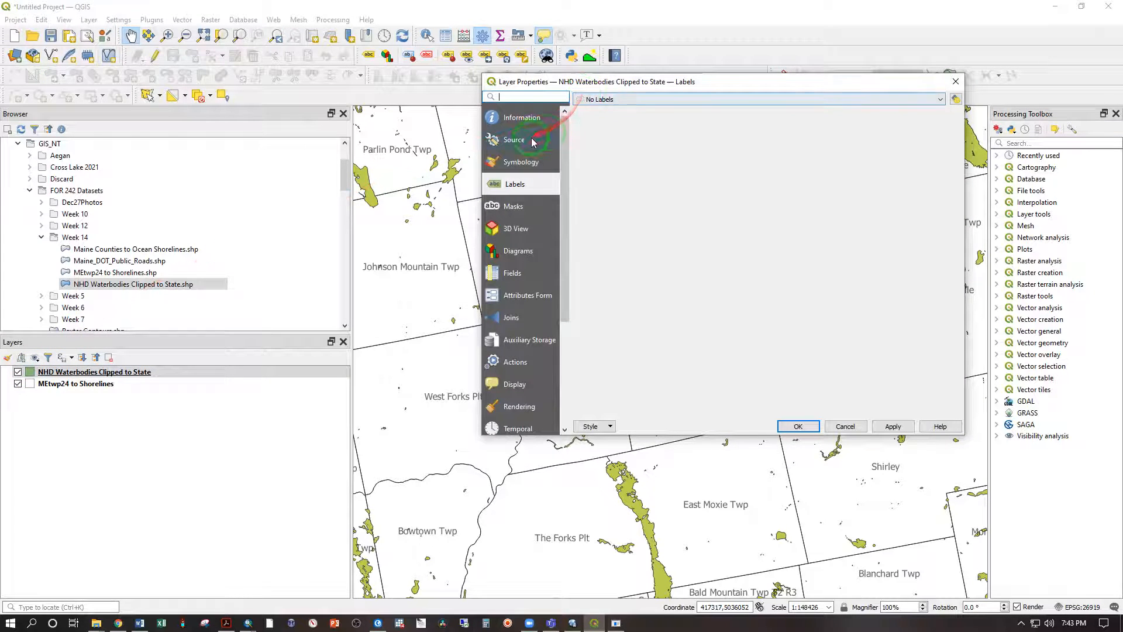
left_click(516, 166)
left_click(685, 125)
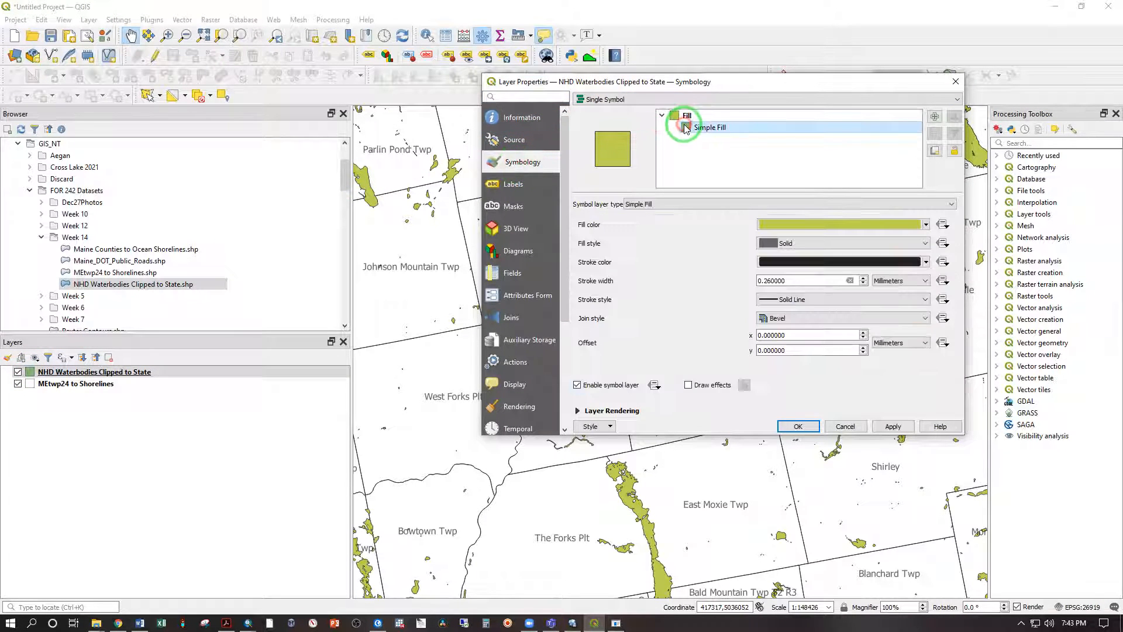
left_click(819, 243)
left_click(808, 264)
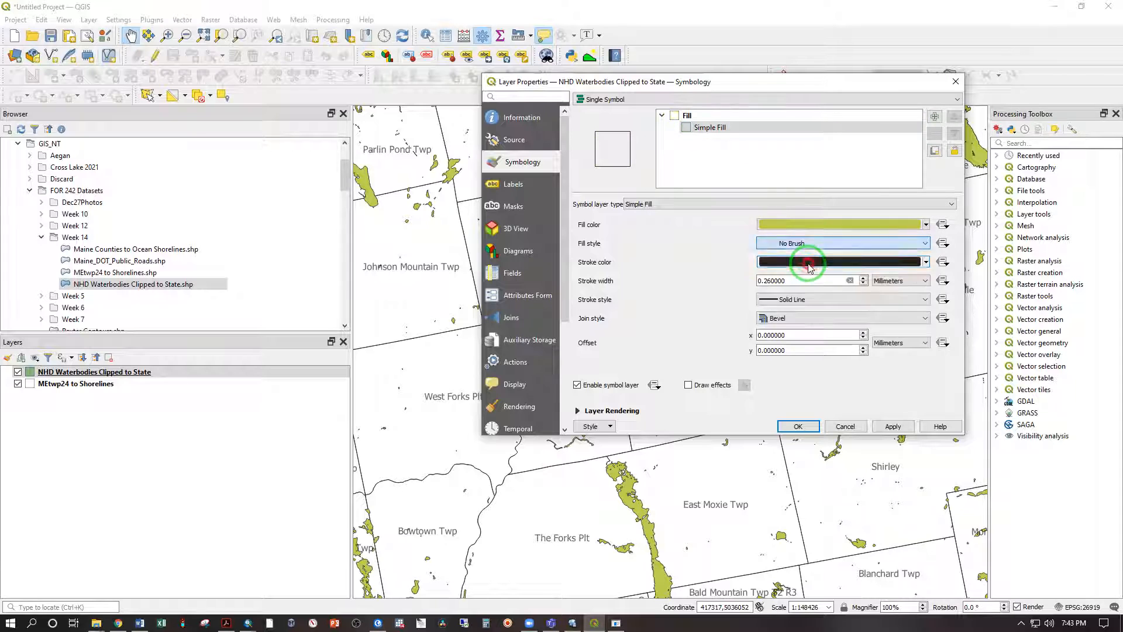
left_click(788, 299)
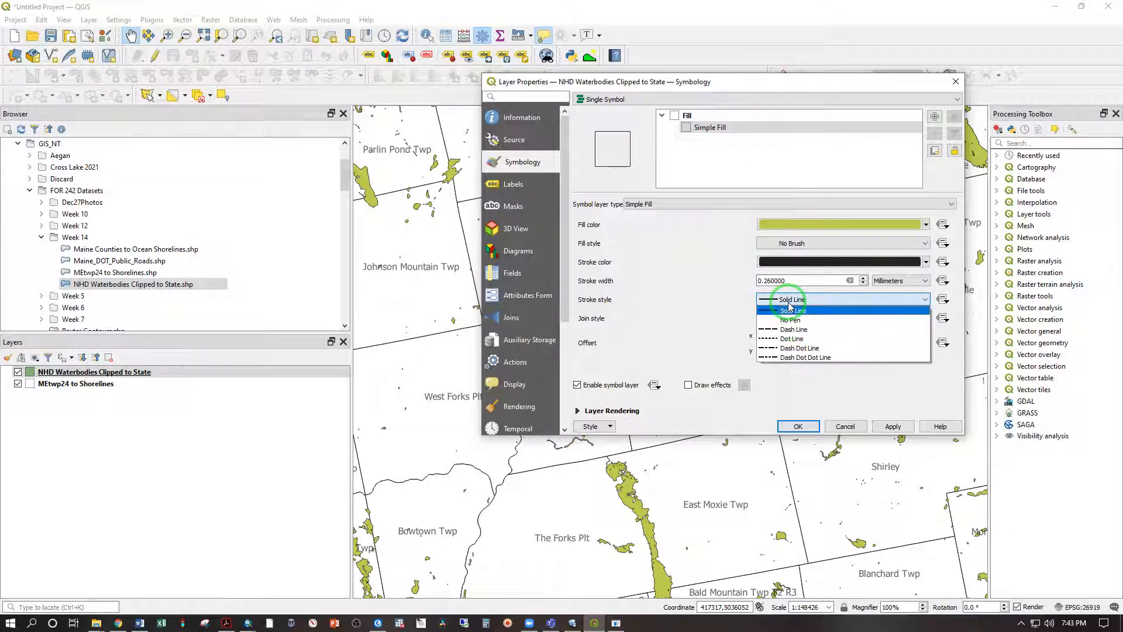
left_click(793, 338)
left_click(890, 427)
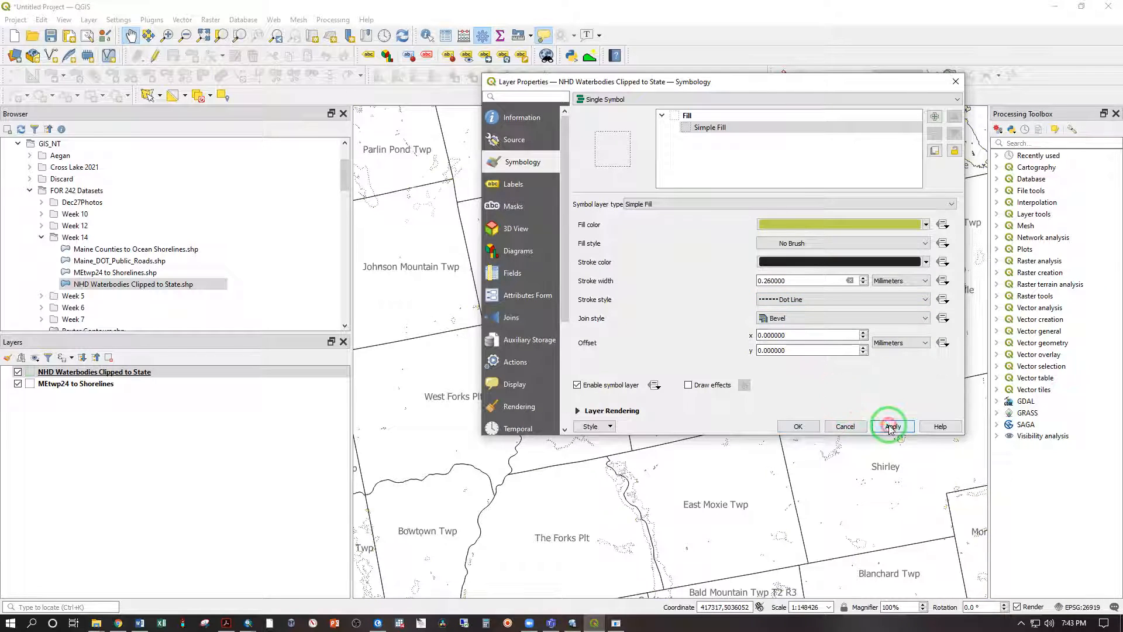
left_click(798, 427)
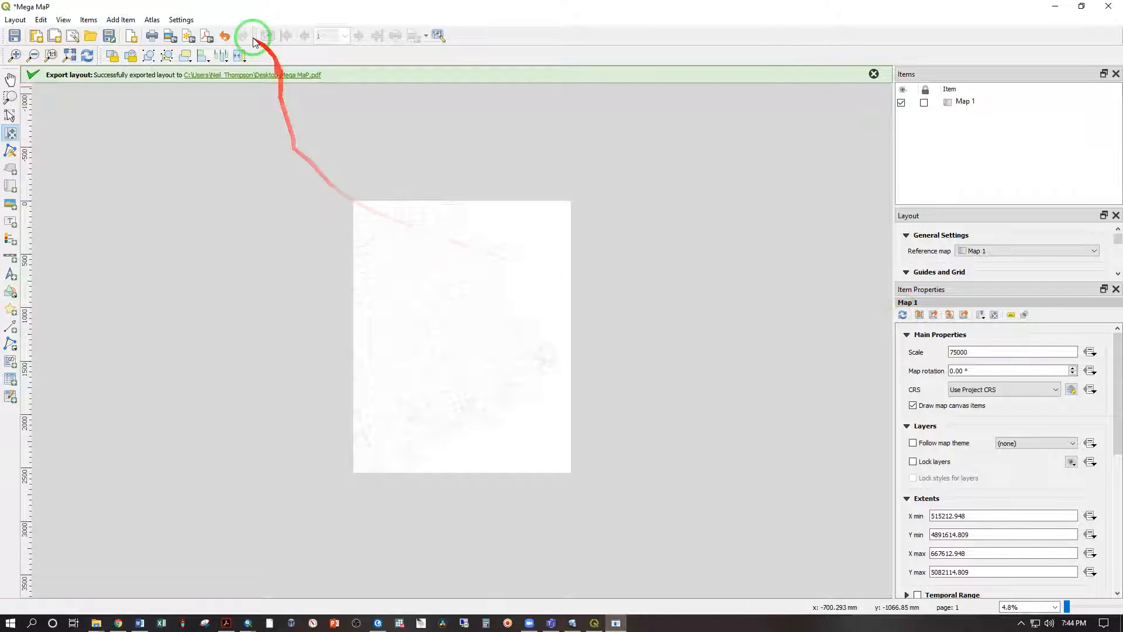
Re-export the layout with the waterbodies layer as a geospatial PDF, overwriting Mega MaP on the Desktop.
left_click(212, 39)
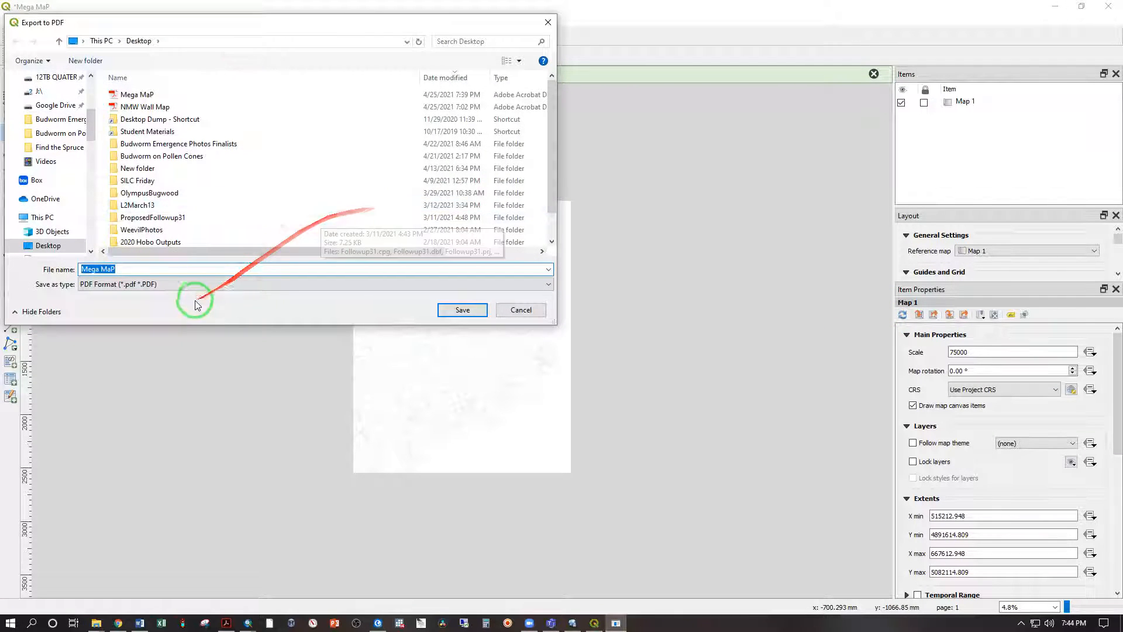
left_click(462, 310)
left_click(581, 313)
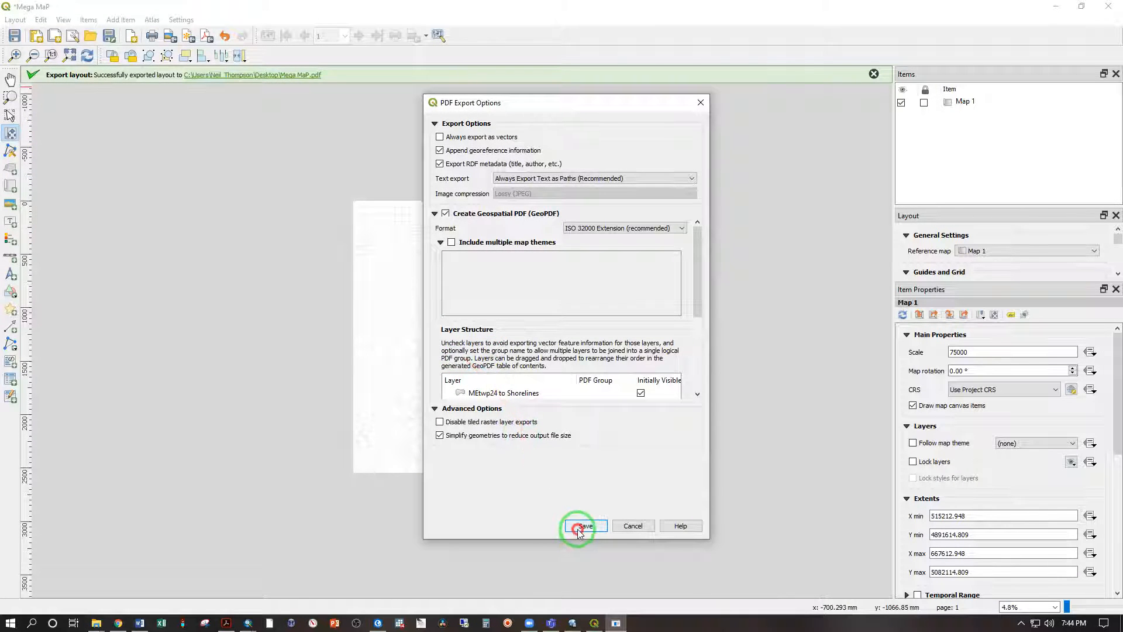
left_click(578, 529)
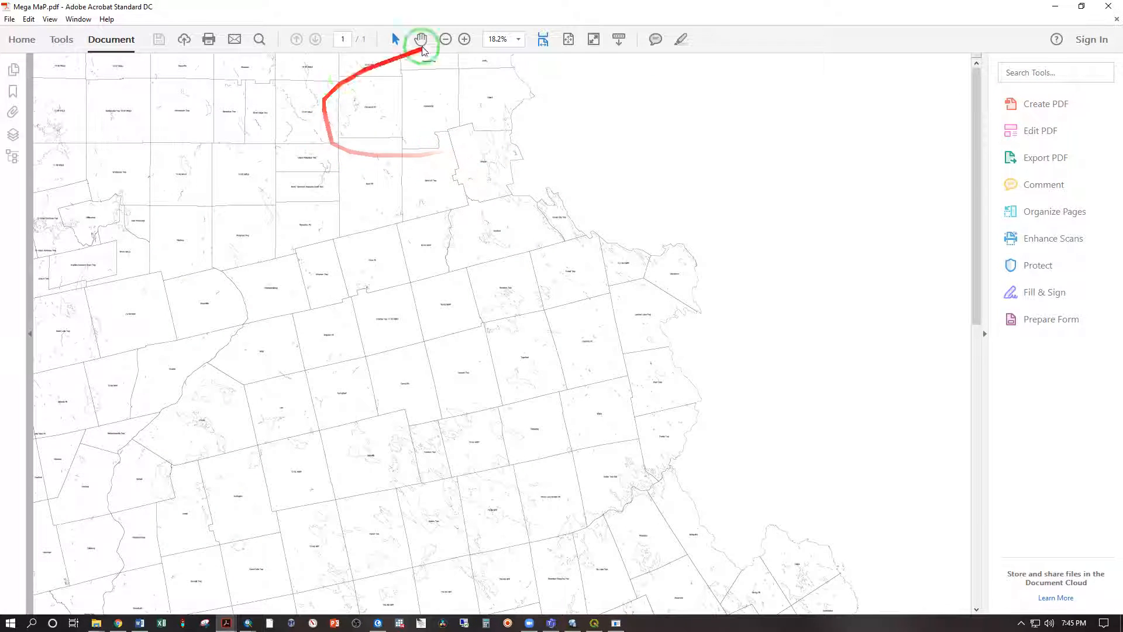
View the exported PDF in Acrobat at 66.7% and examine how the waterbody outlines look among the townships.
left_click(461, 41)
left_click(462, 41)
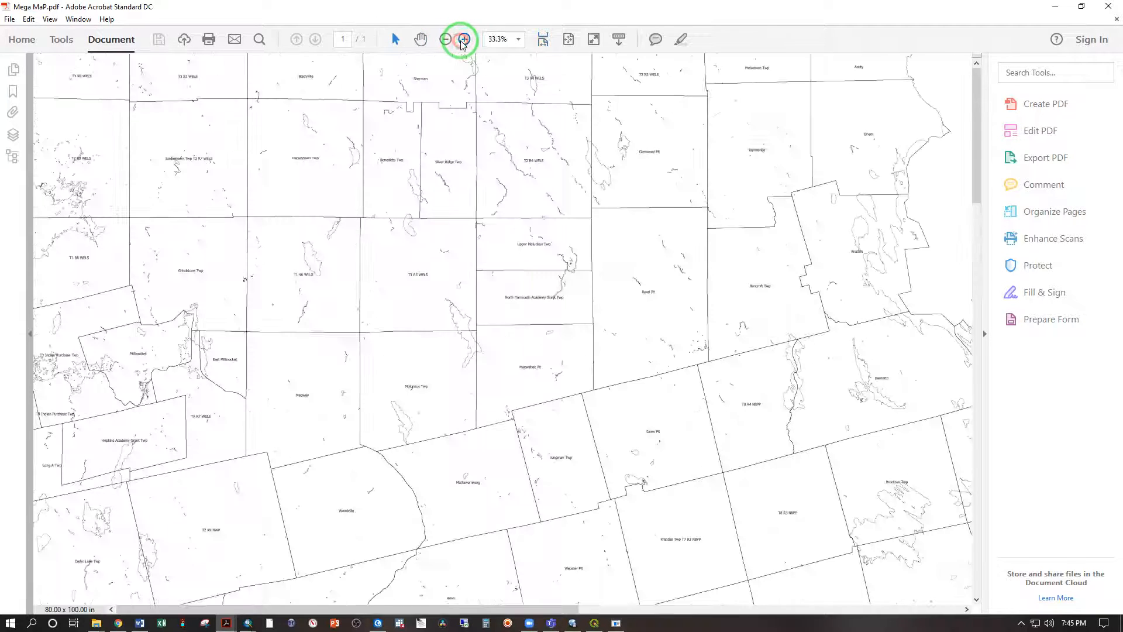
left_click(461, 41)
left_click(462, 40)
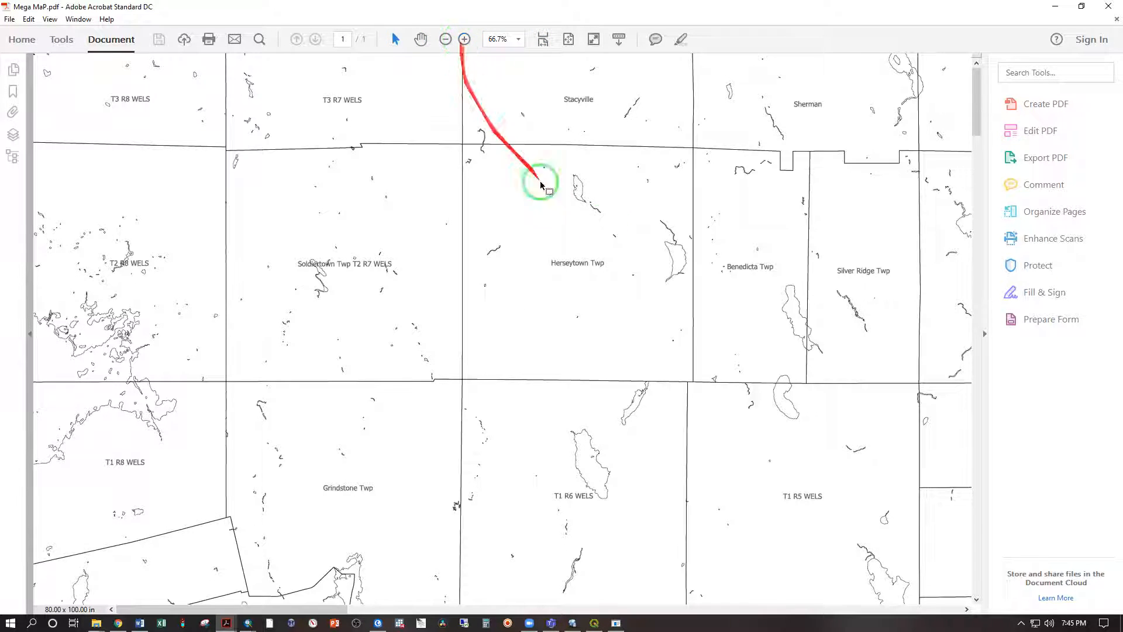
scroll(609, 304, "down", 15)
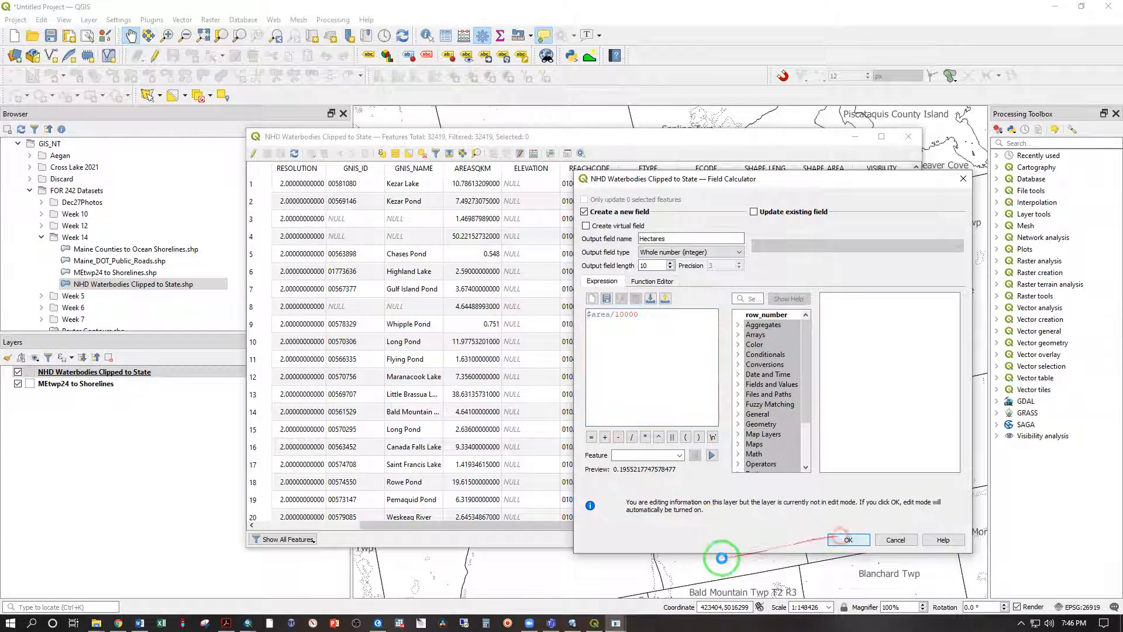
In QGIS, create a whole-number Hectares field of length 10 in the waterbodies layer, calculated as $area/10000.
key("Return")
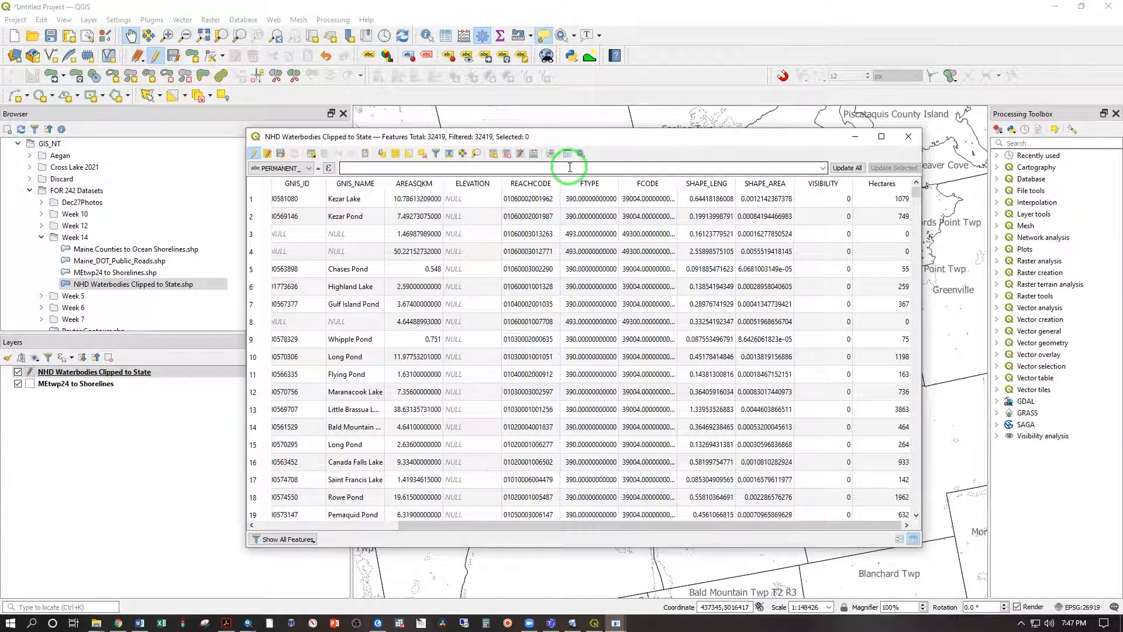
Select the waterbodies matching the expression Hectares<5 and delete them from the layer.
left_click(382, 153)
left_click(443, 313)
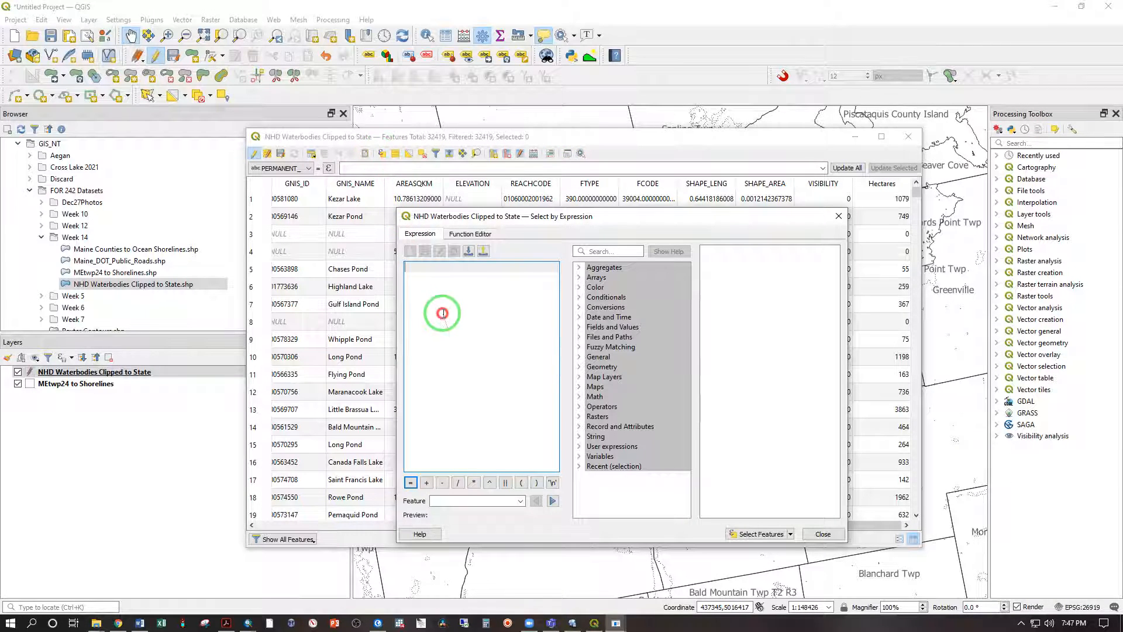
type("Hect")
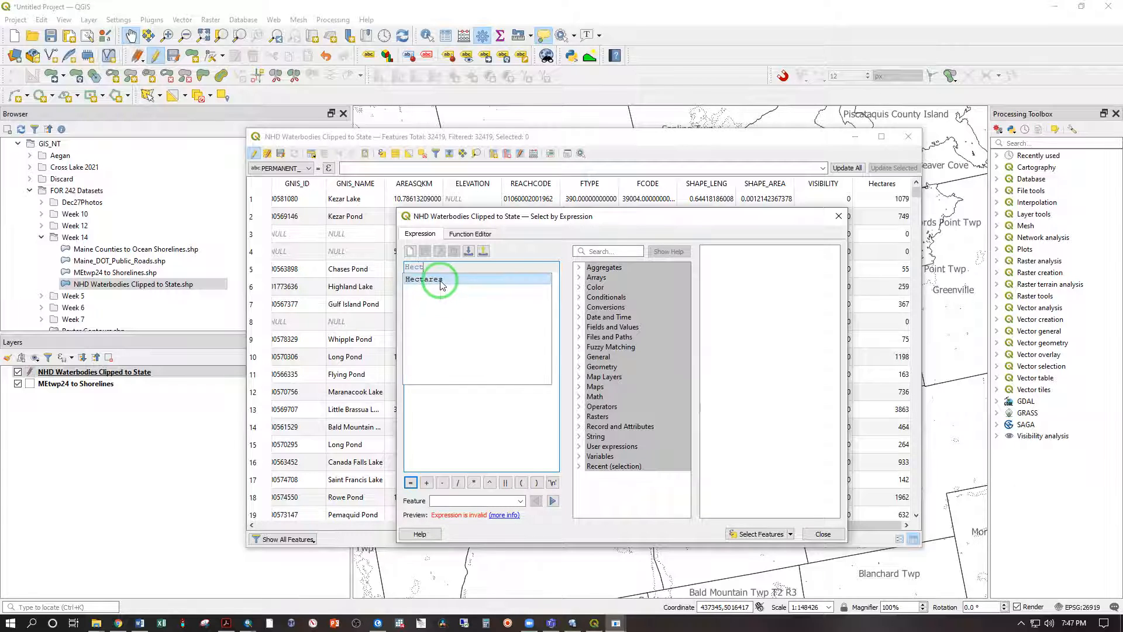
left_click(438, 281)
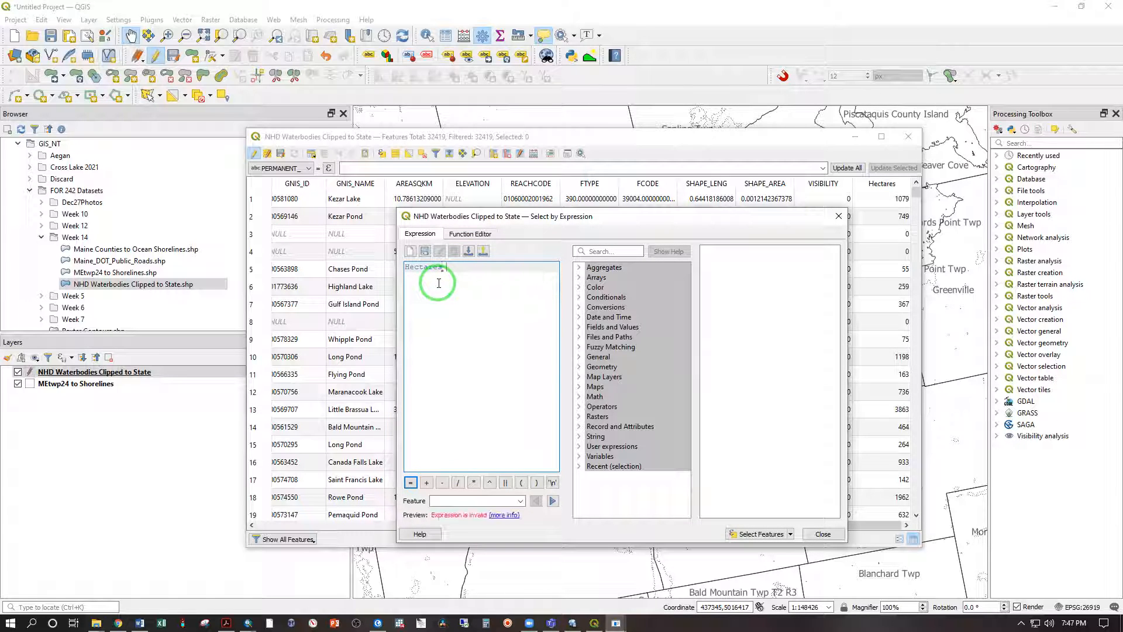
type("<5")
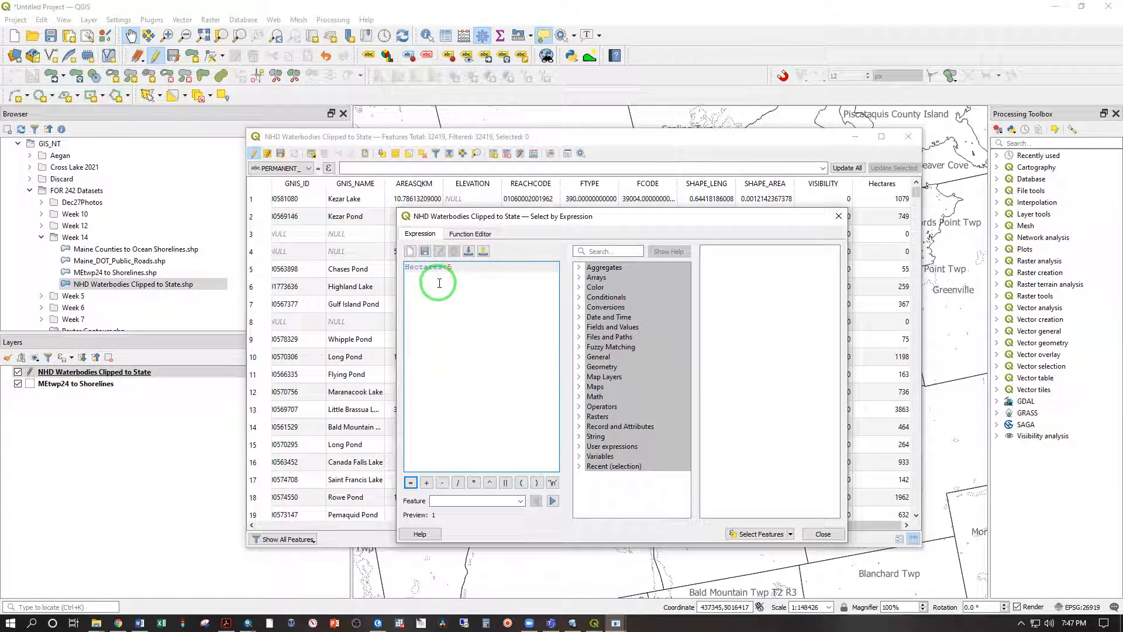
left_click(758, 534)
key("Escape")
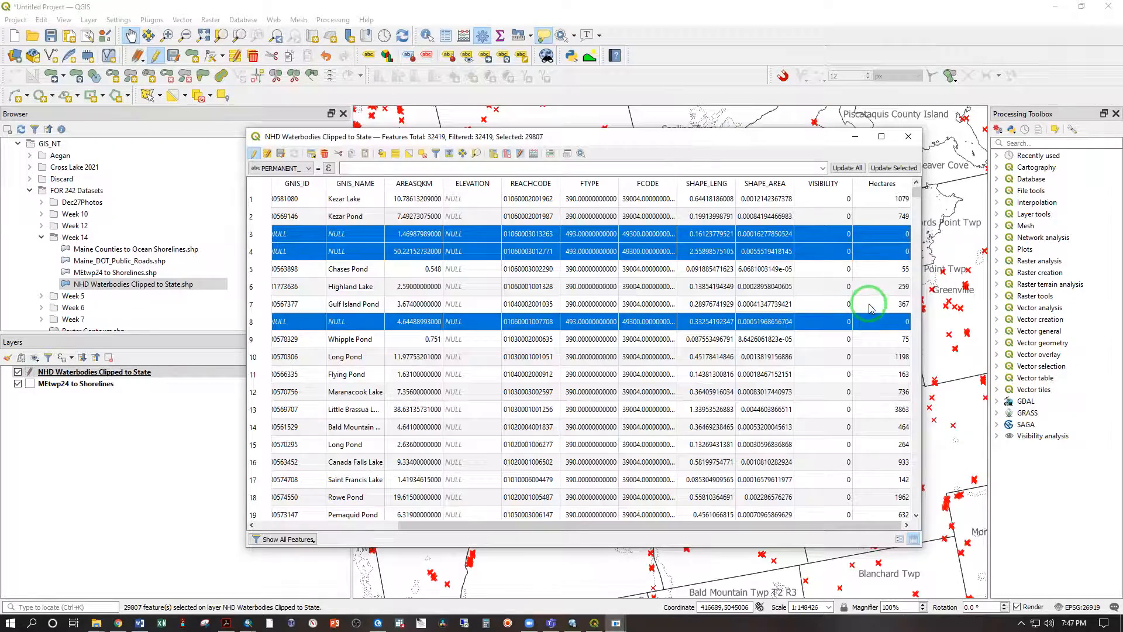
scroll(868, 311, "down", 13)
scroll(866, 316, "down", 20)
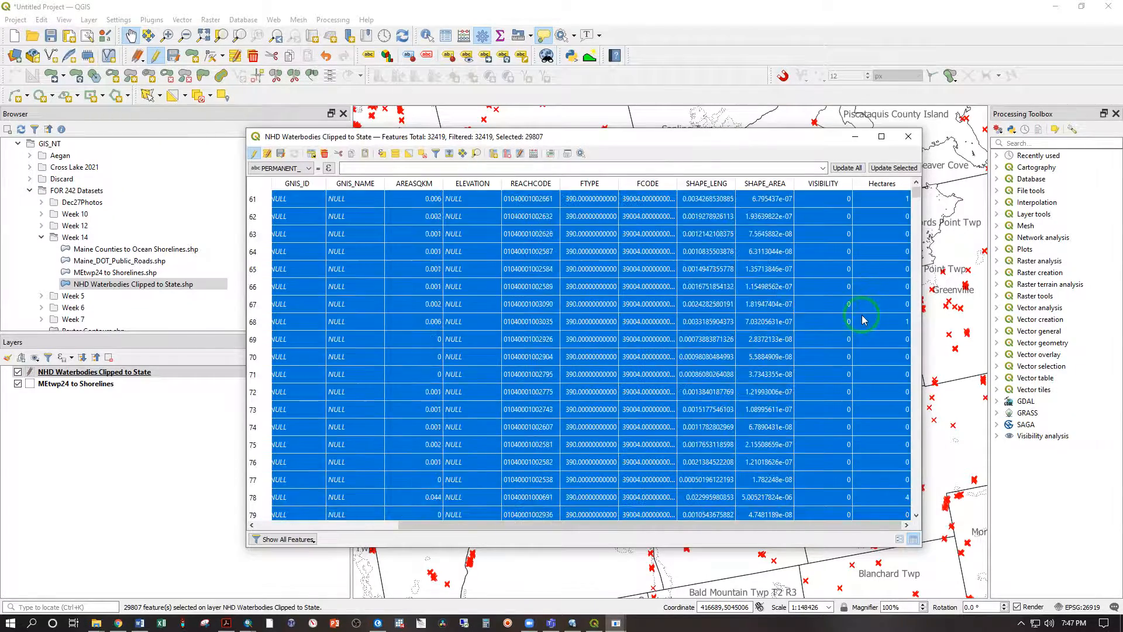
scroll(863, 320, "down", 10)
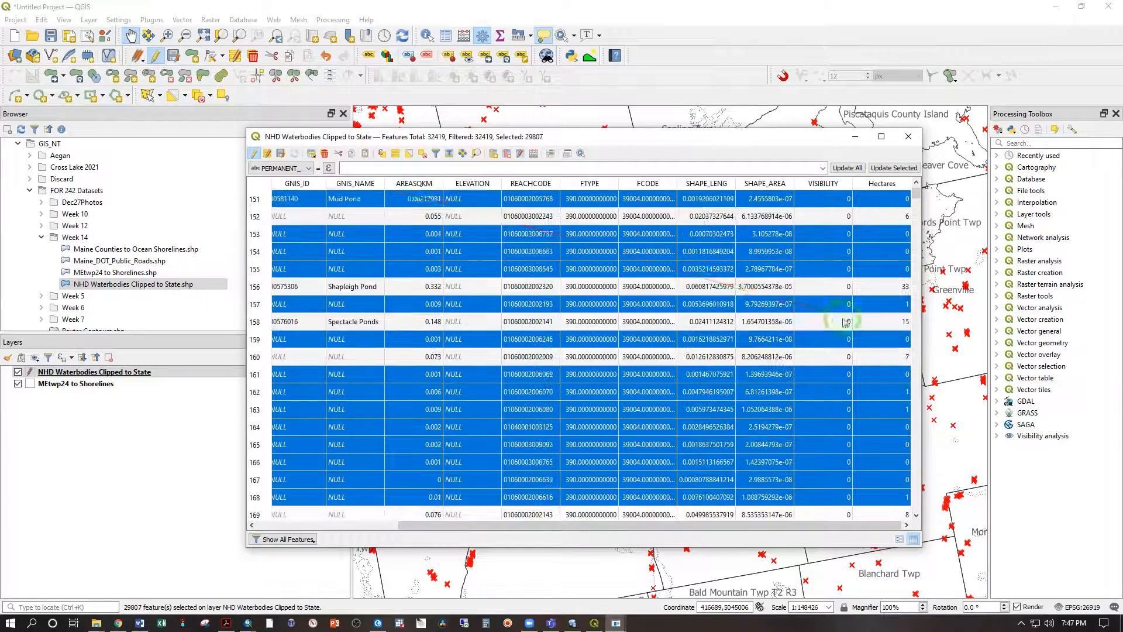
left_click(326, 154)
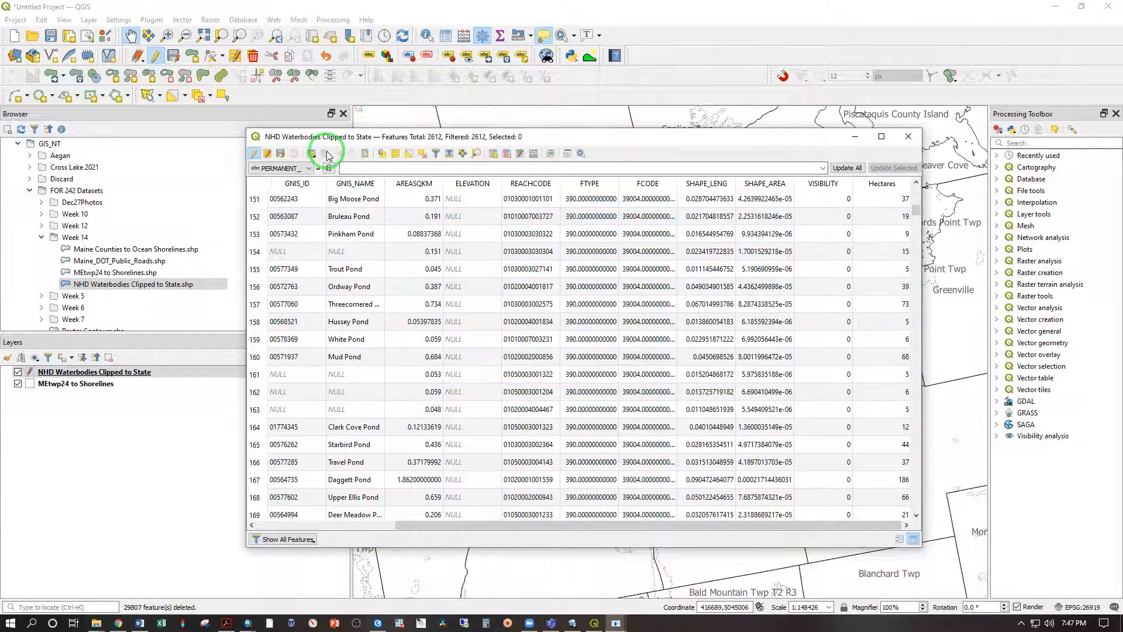
Stop editing the NHD Waterbodies Clipped to State layer and discard its unsaved changes.
left_click(67, 373)
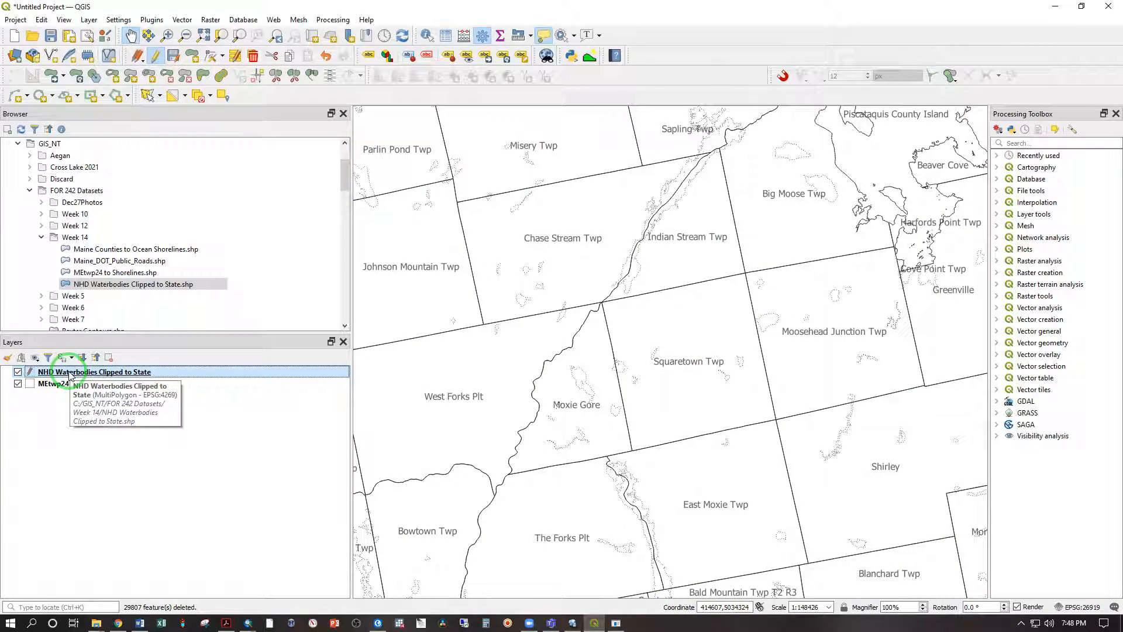
right_click(68, 375)
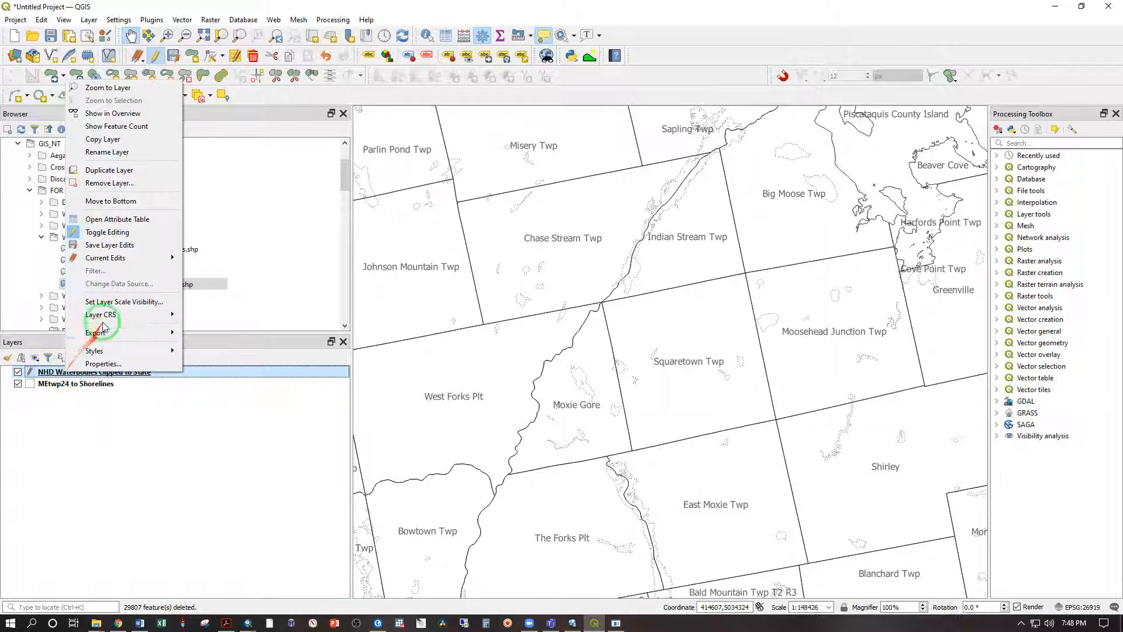
left_click(129, 239)
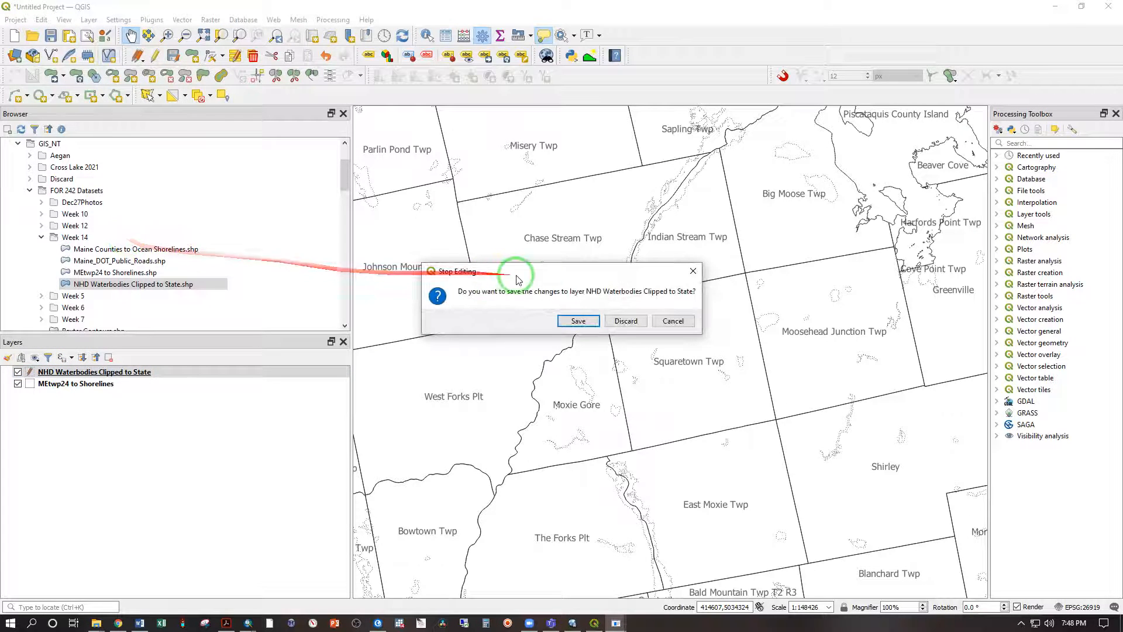
left_click(634, 322)
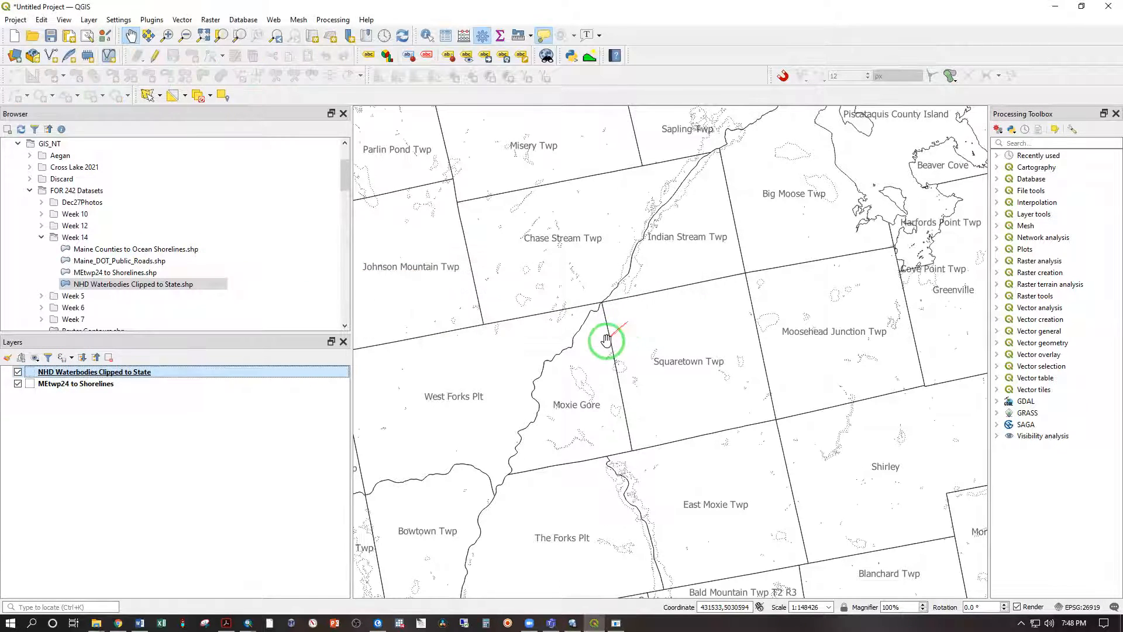
Create a decimal Acres field of length 10 and precision 3 in the waterbodies layer, calculated as $area*0.000247105.
key("F6")
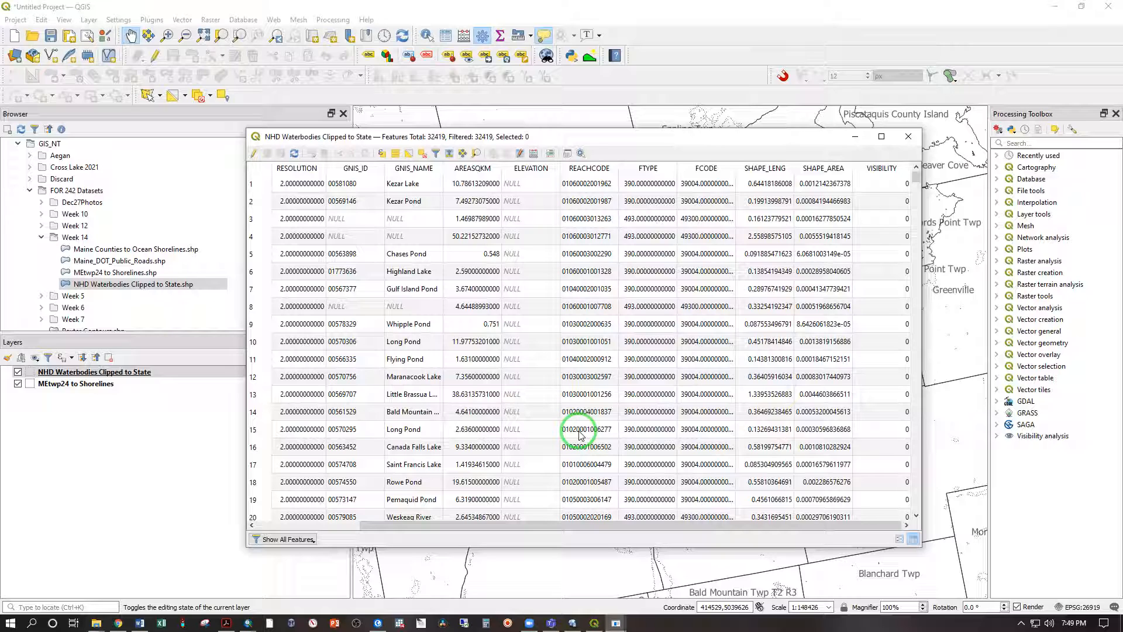
left_click(532, 155)
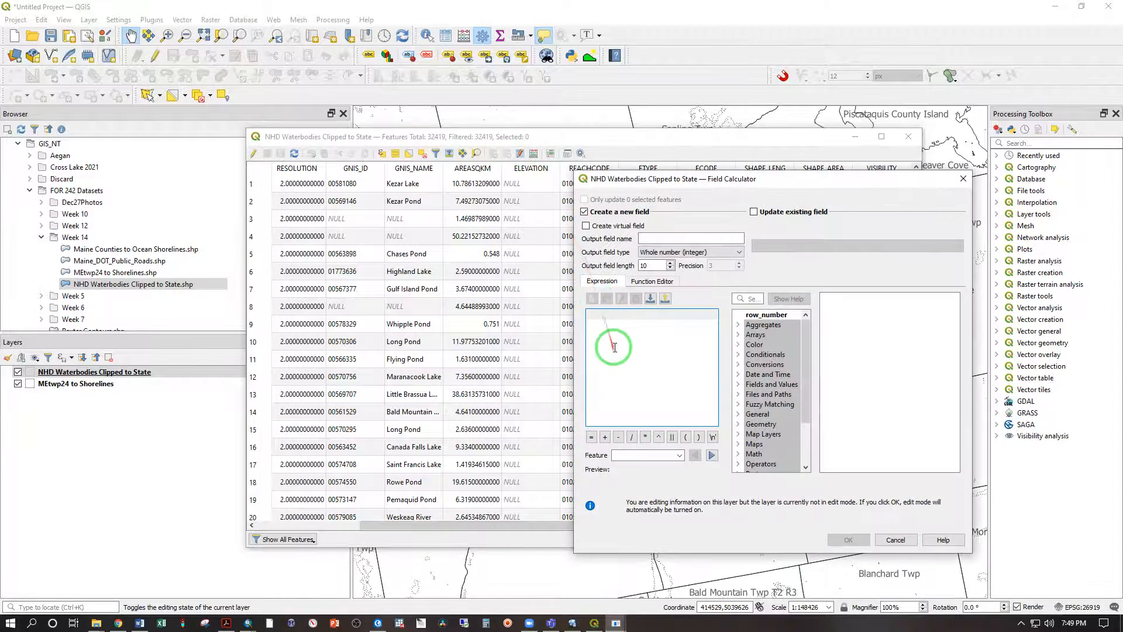
left_click(663, 239)
type("Acre")
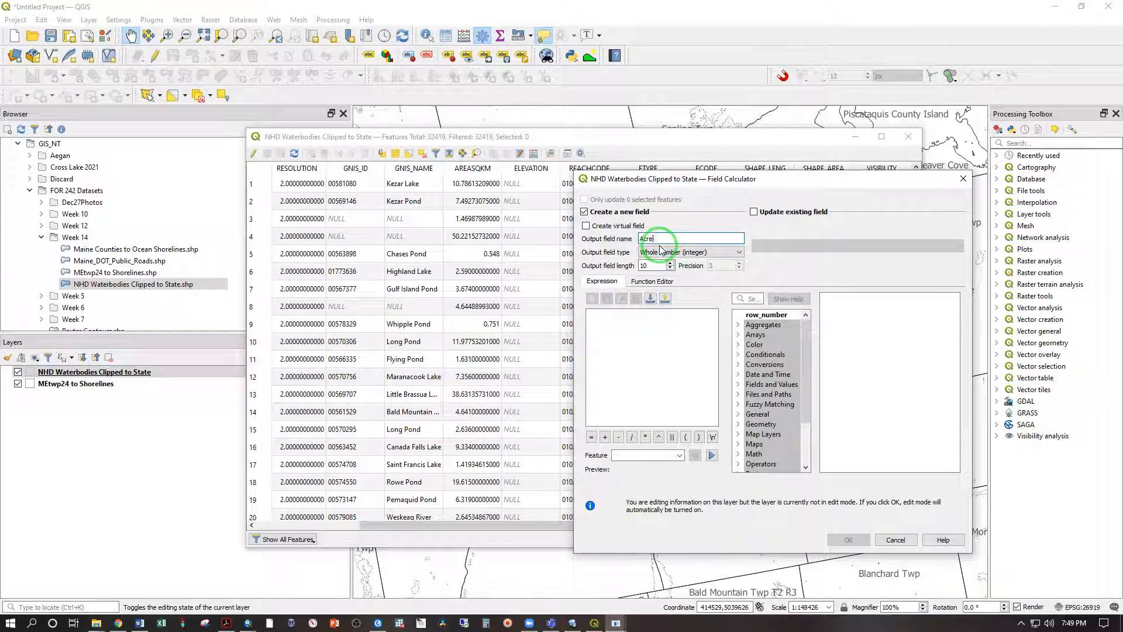
type("s")
left_click(661, 251)
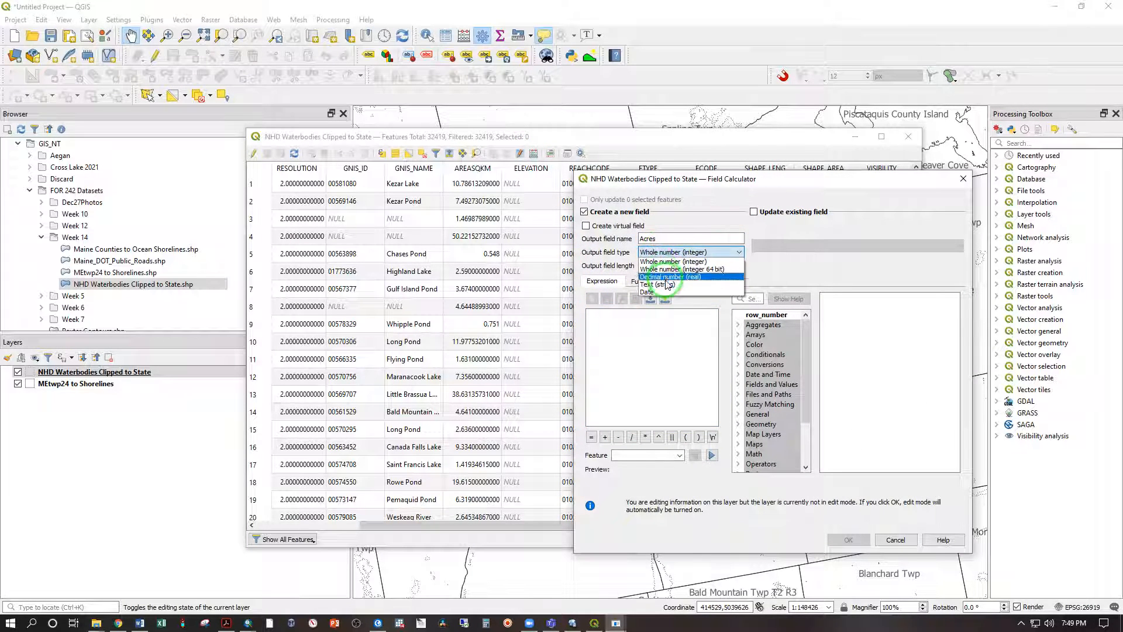
left_click(667, 279)
left_click(654, 345)
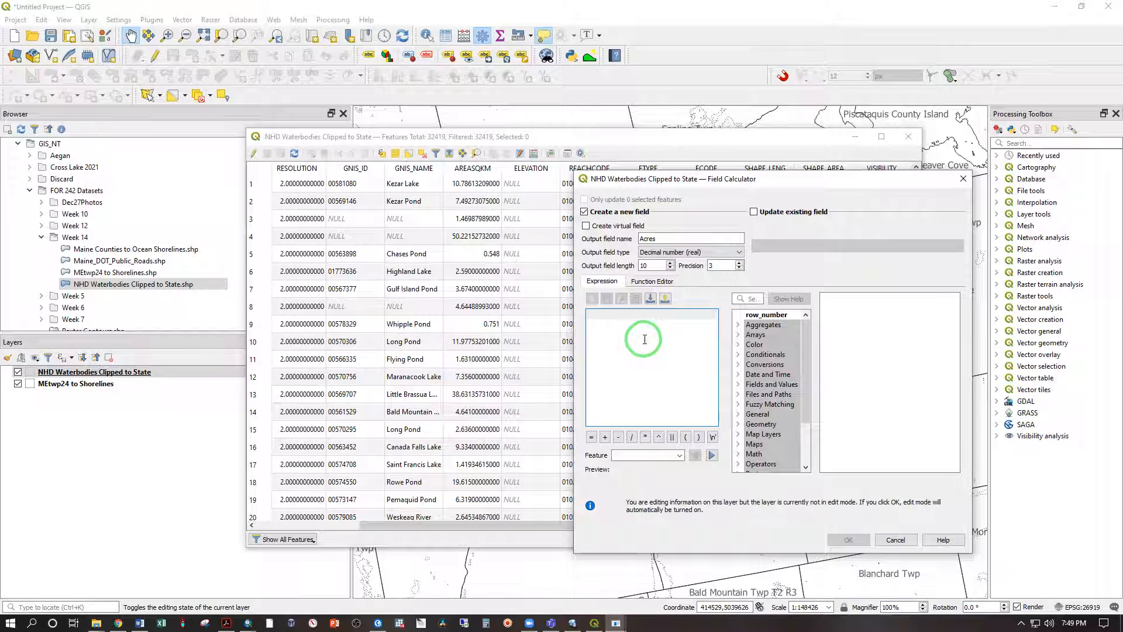
type("$area")
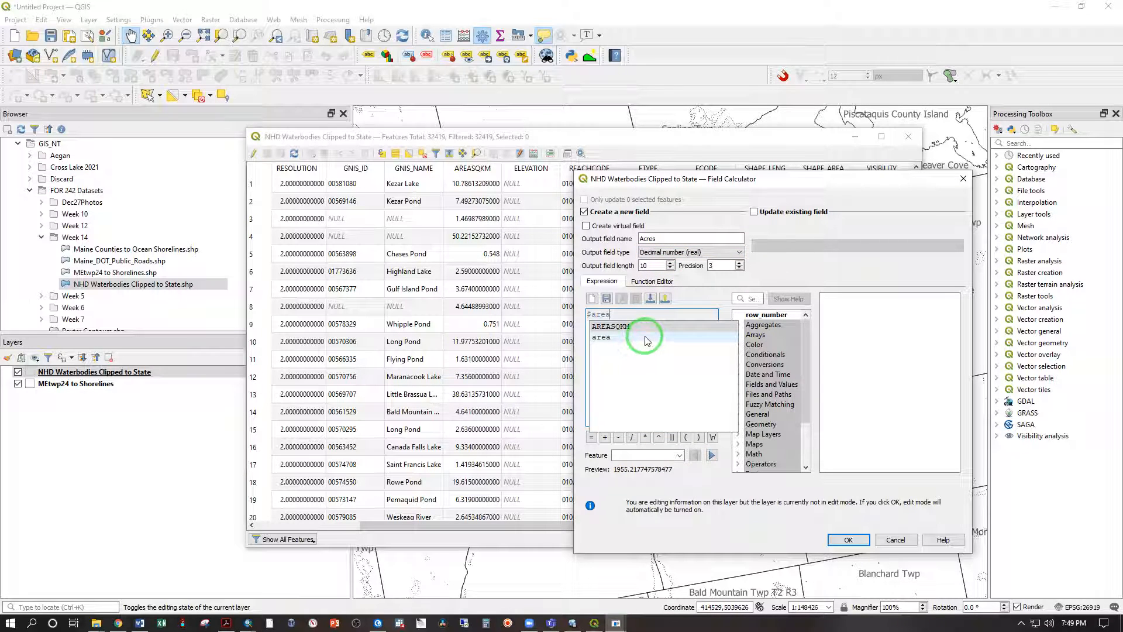
type("*")
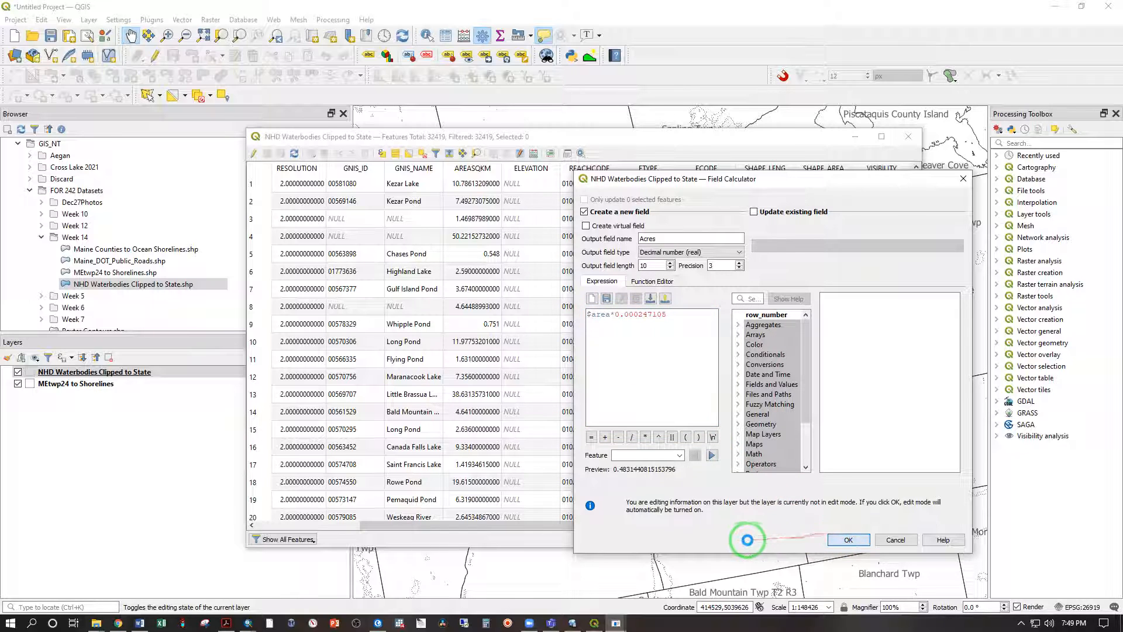
key("Return")
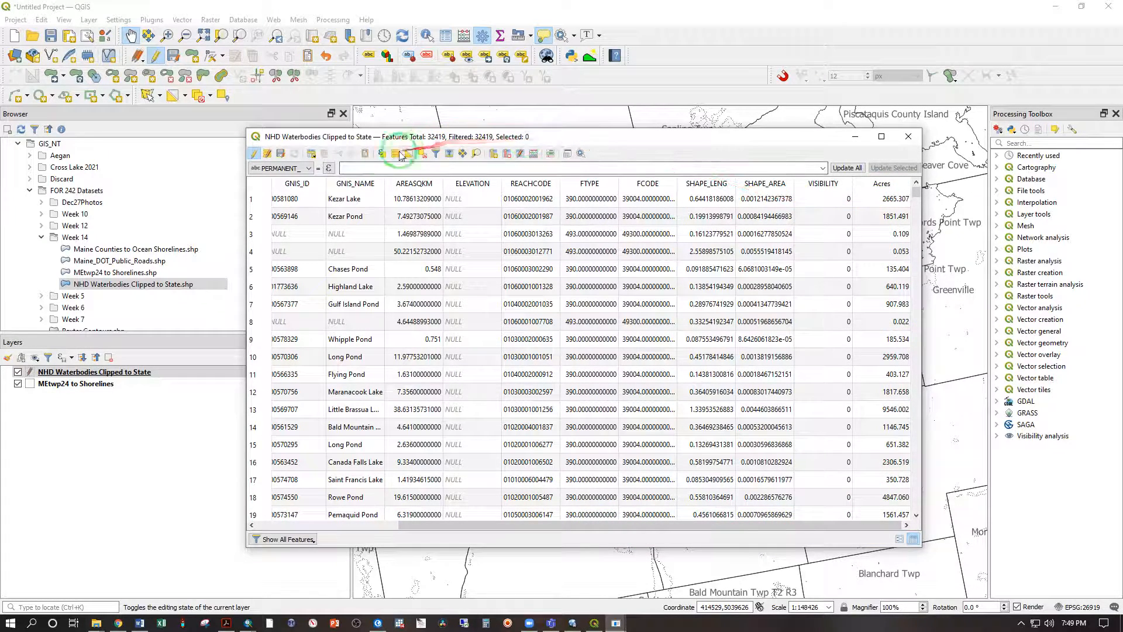
Select the waterbodies matching the expression Acres<10 and delete them from the layer.
left_click(381, 154)
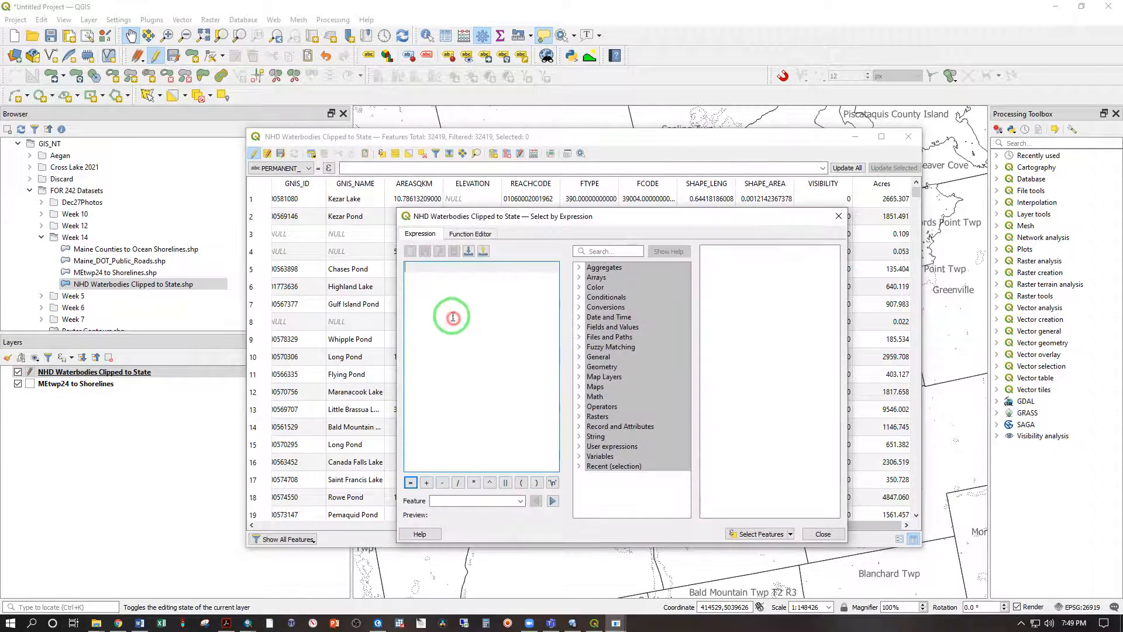
type("Acres")
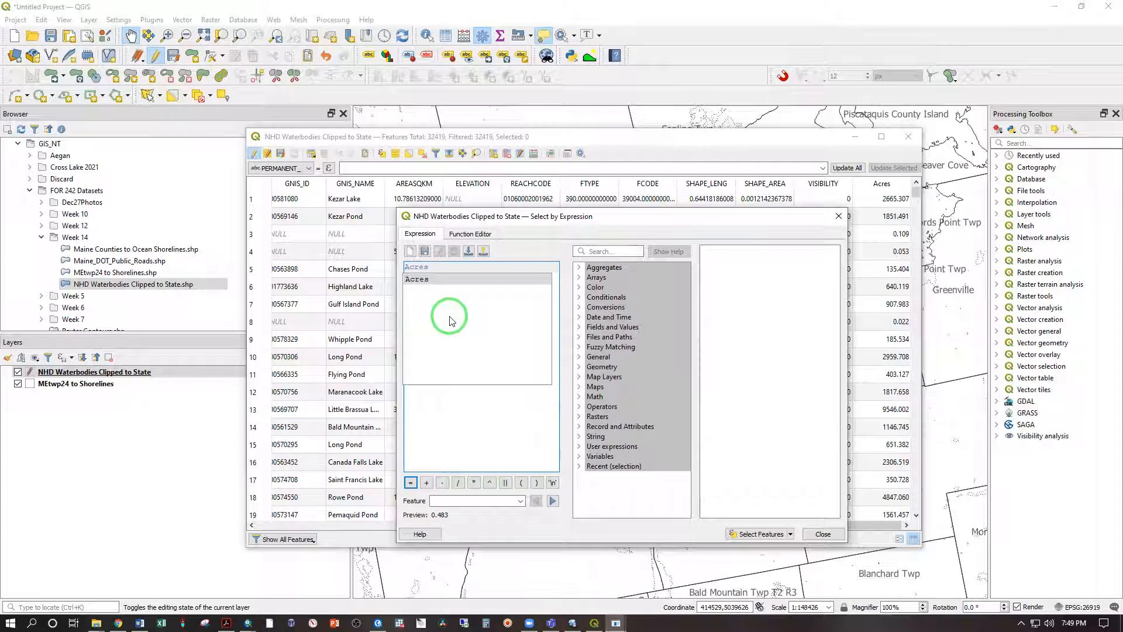
type("<10")
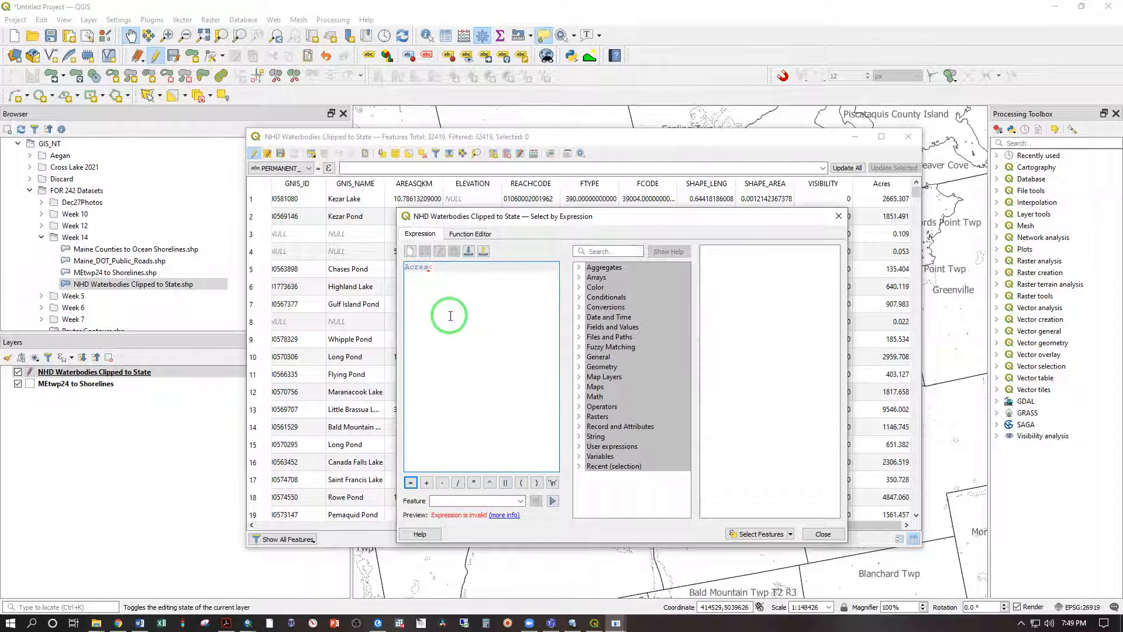
left_click(761, 533)
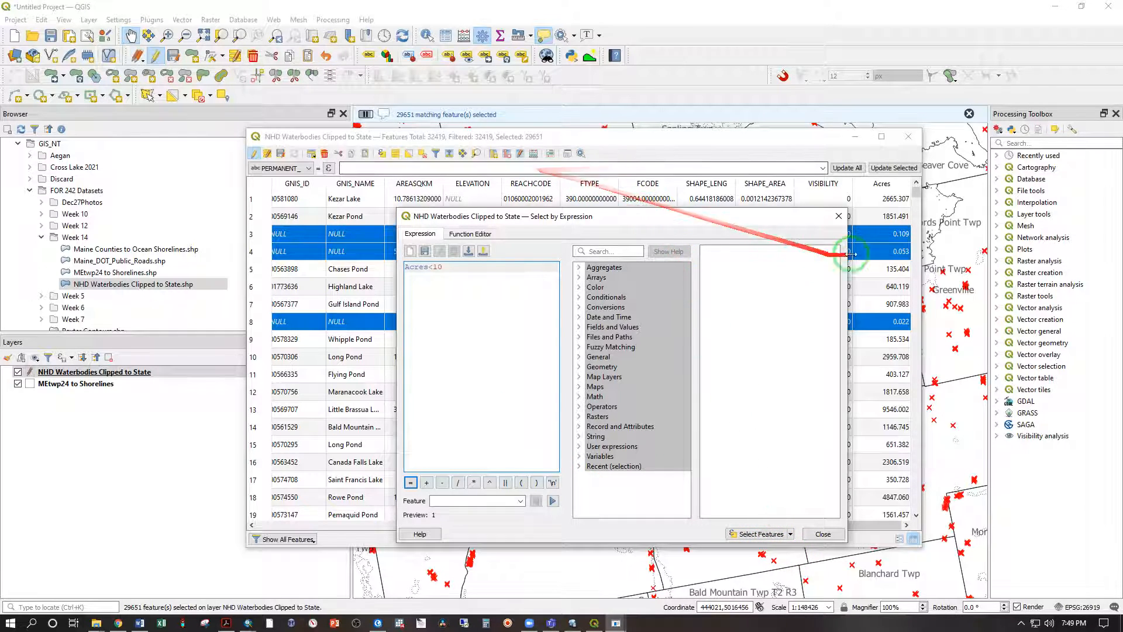
left_click(839, 216)
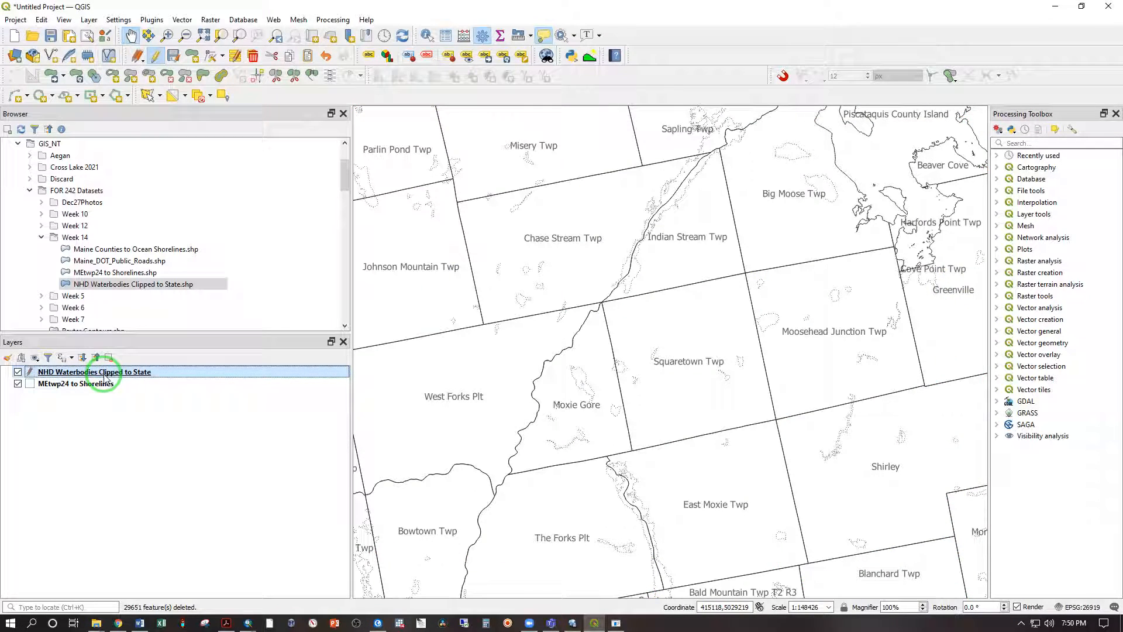
Stop editing the waterbodies layer and save the changes.
right_click(111, 373)
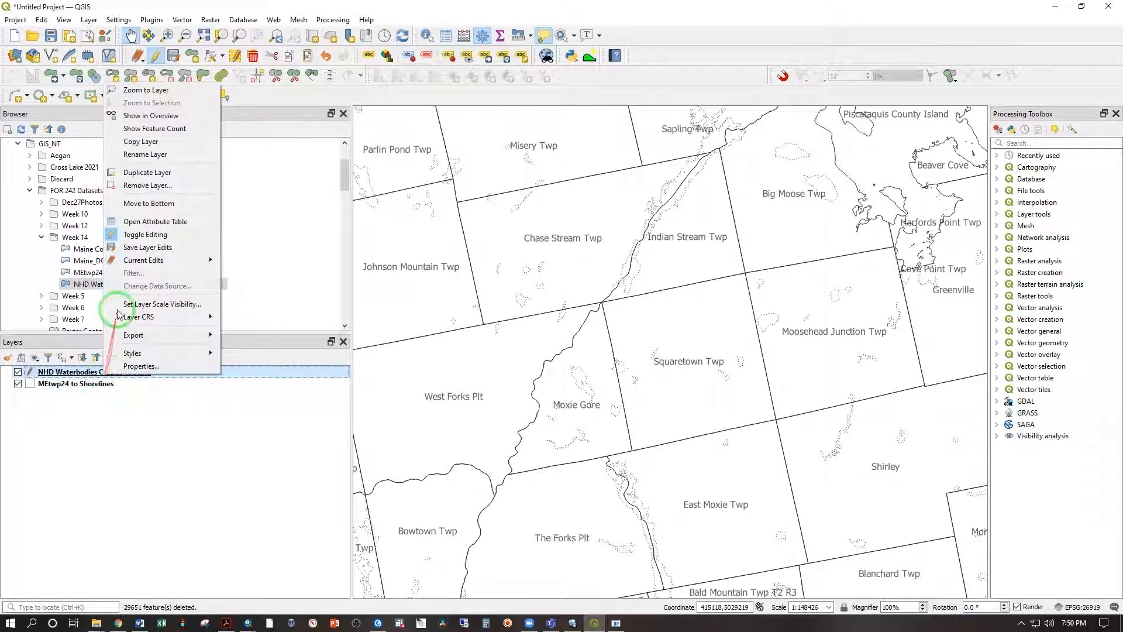
left_click(138, 239)
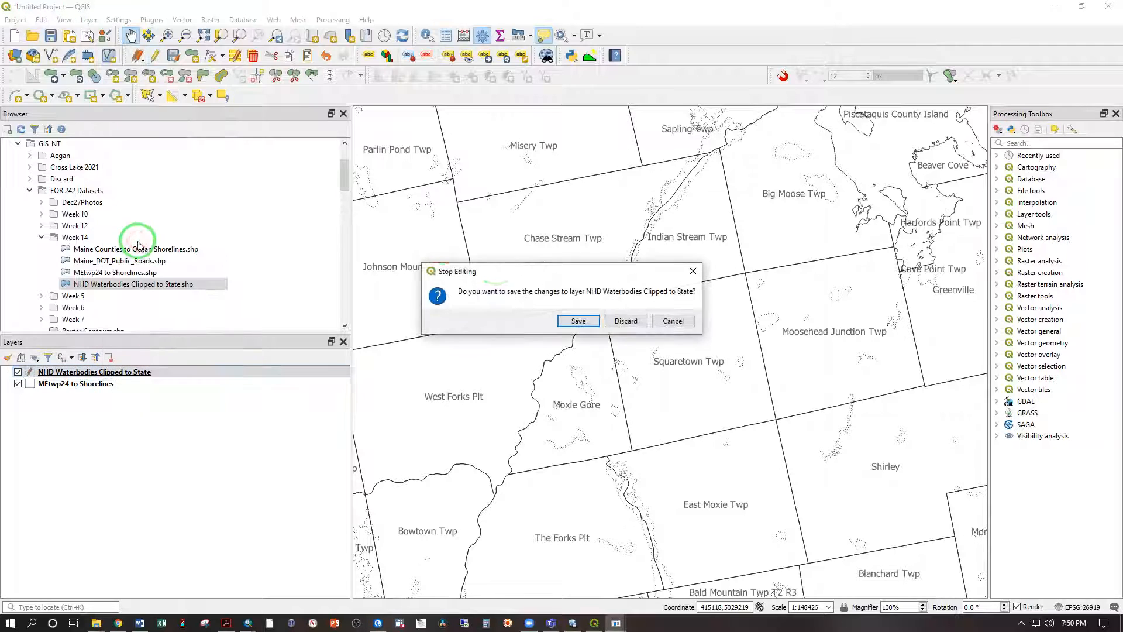
left_click(571, 322)
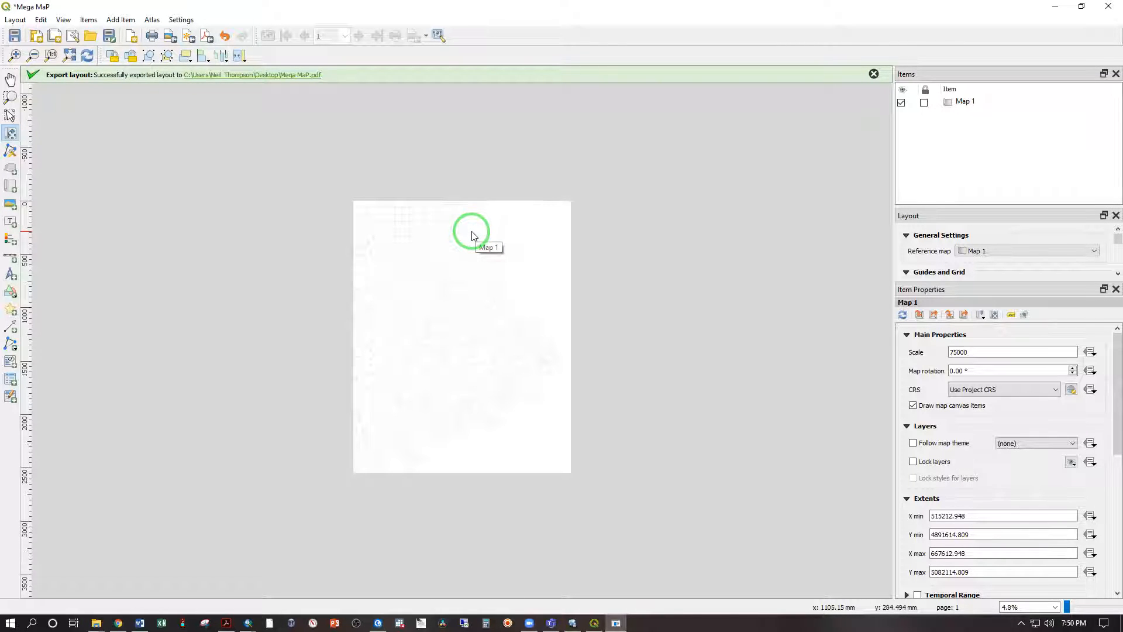
Refresh the map in the Mega MaP layout, re-export it as a PDF and examine the remaining waterbodies in Acrobat.
left_click_drag(474, 235, 441, 226)
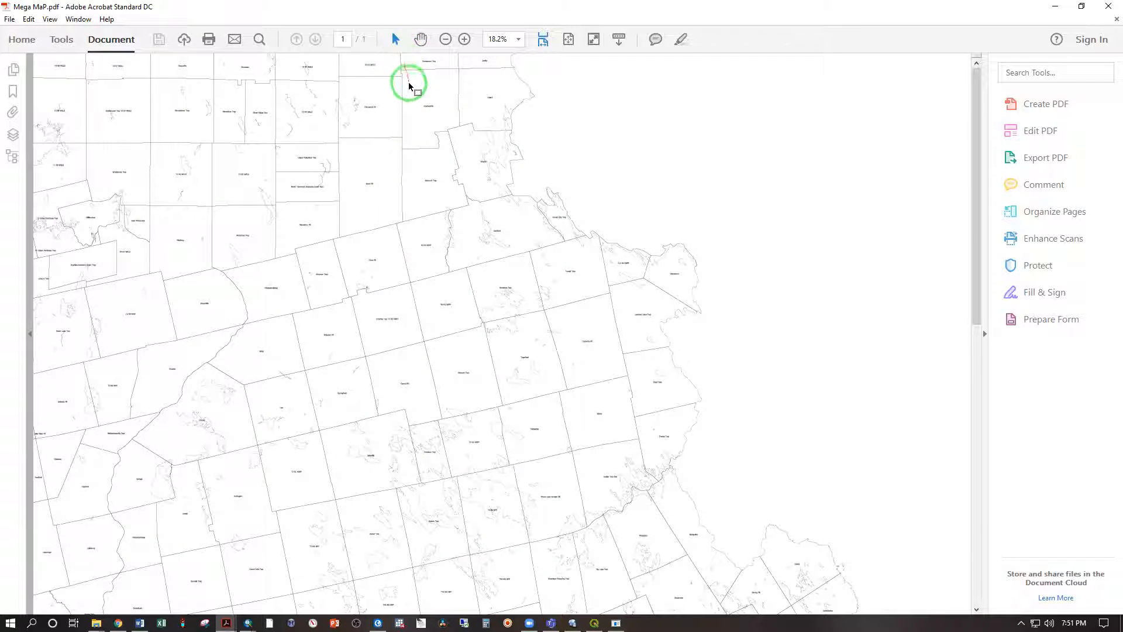
scroll(425, 280, "down", 3)
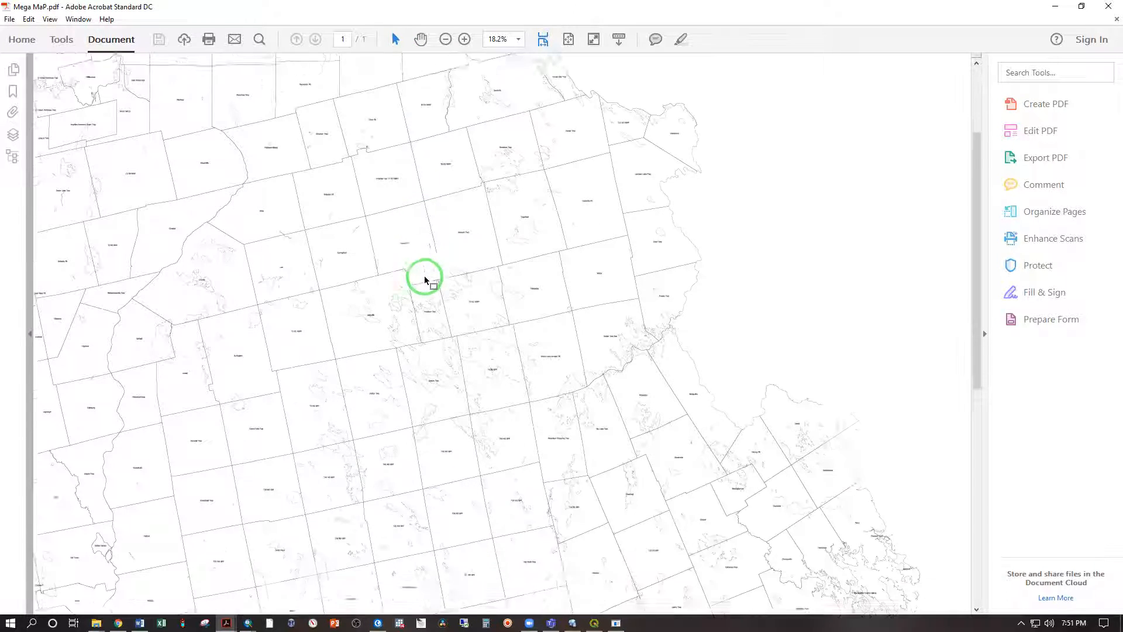
scroll(425, 280, "down", 1)
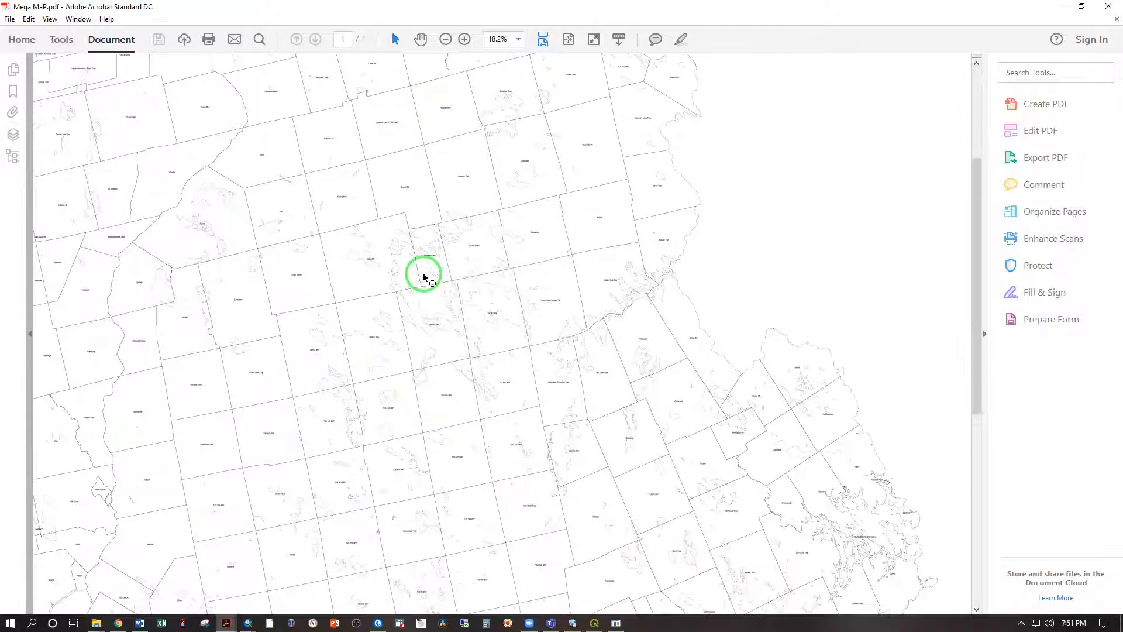
left_click(1056, 6)
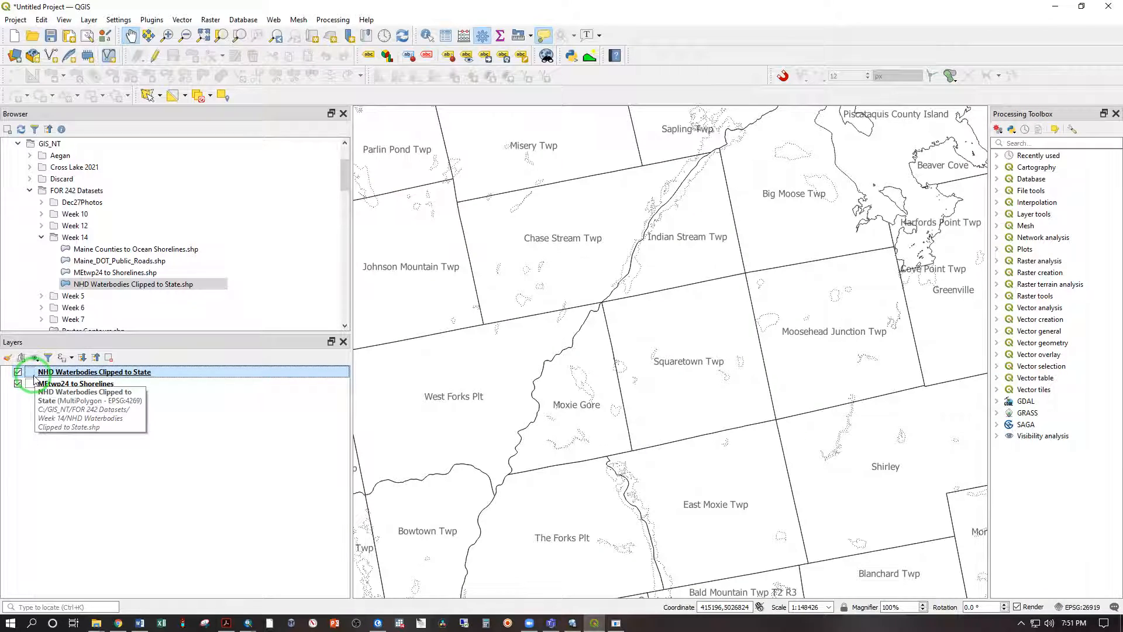
In QGIS, set the stroke colour of the waterbodies layer's simple fill to pure blue.
double_click(34, 376)
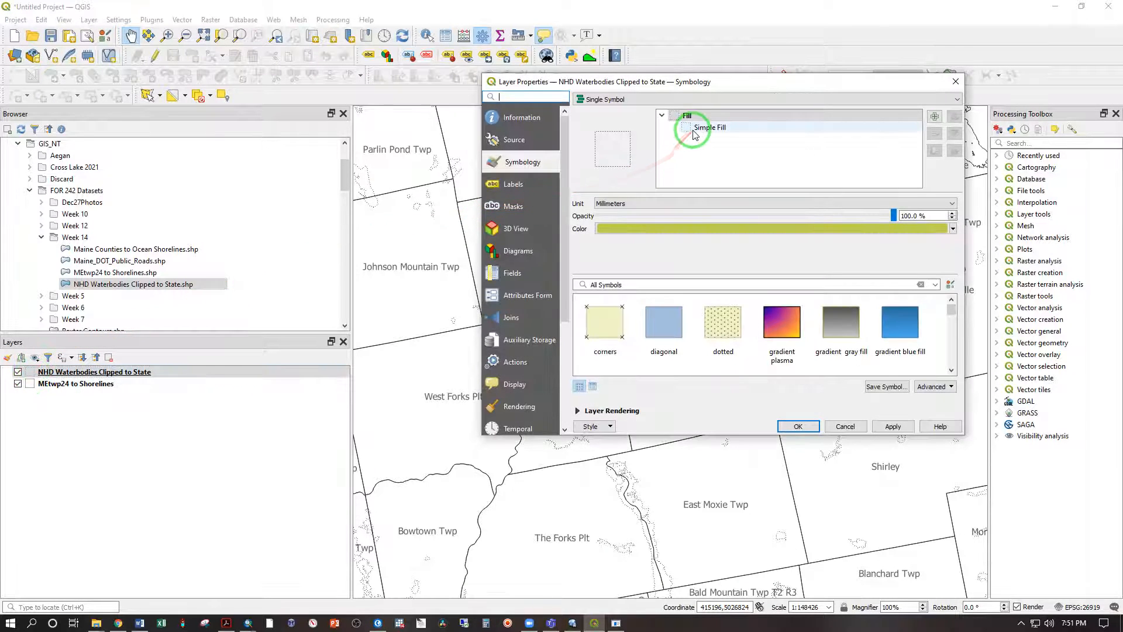
left_click(694, 132)
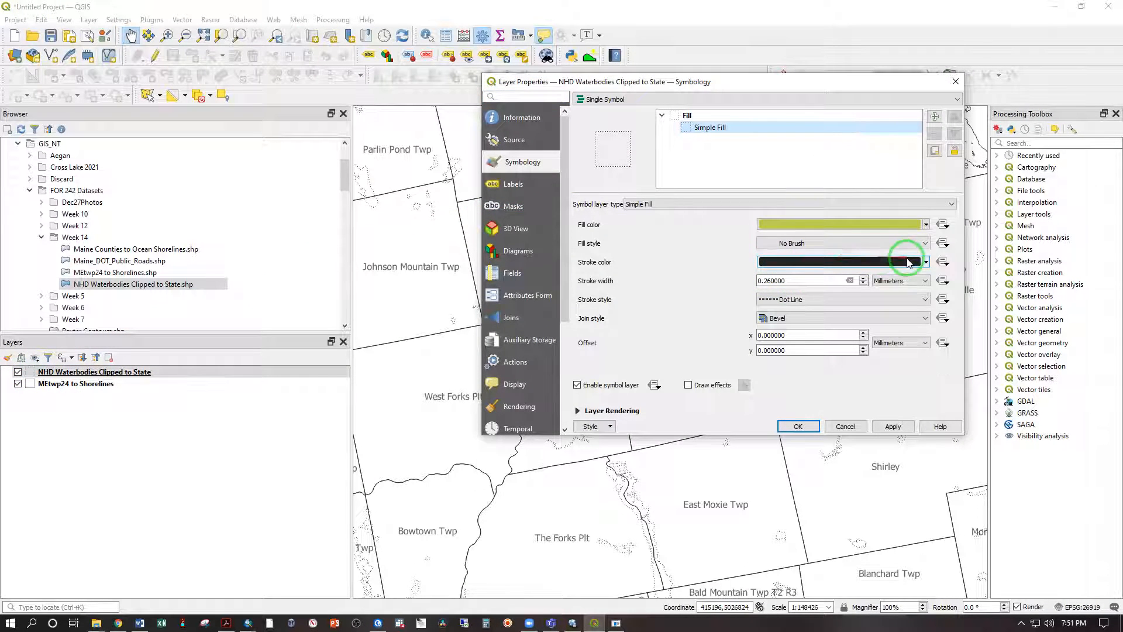
left_click(927, 262)
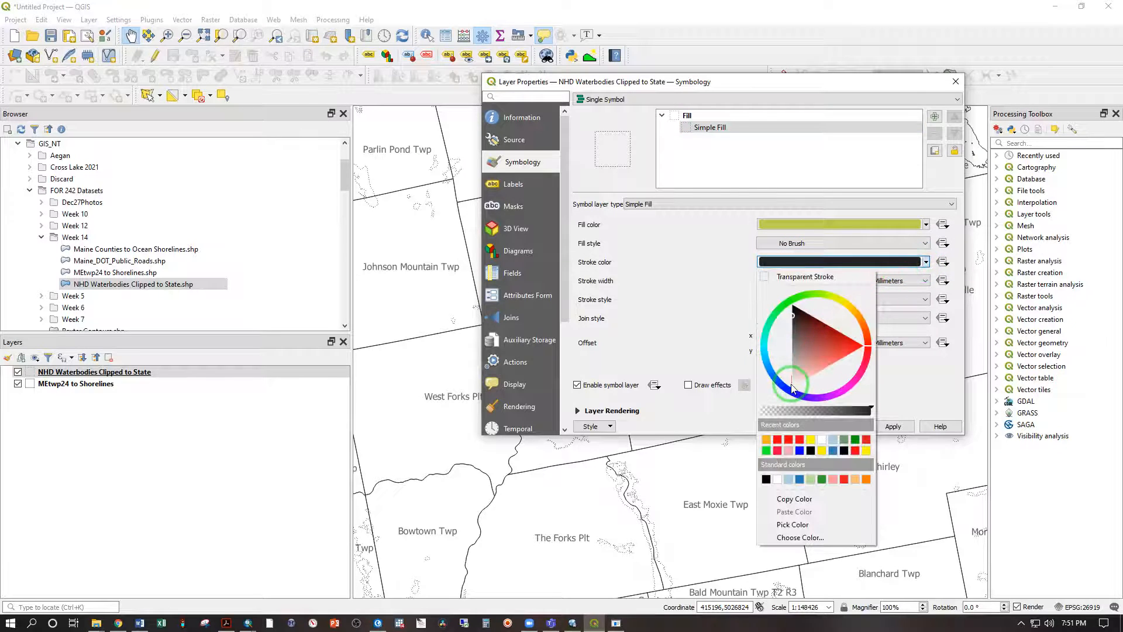
left_click_drag(793, 388, 927, 370)
left_click(890, 399)
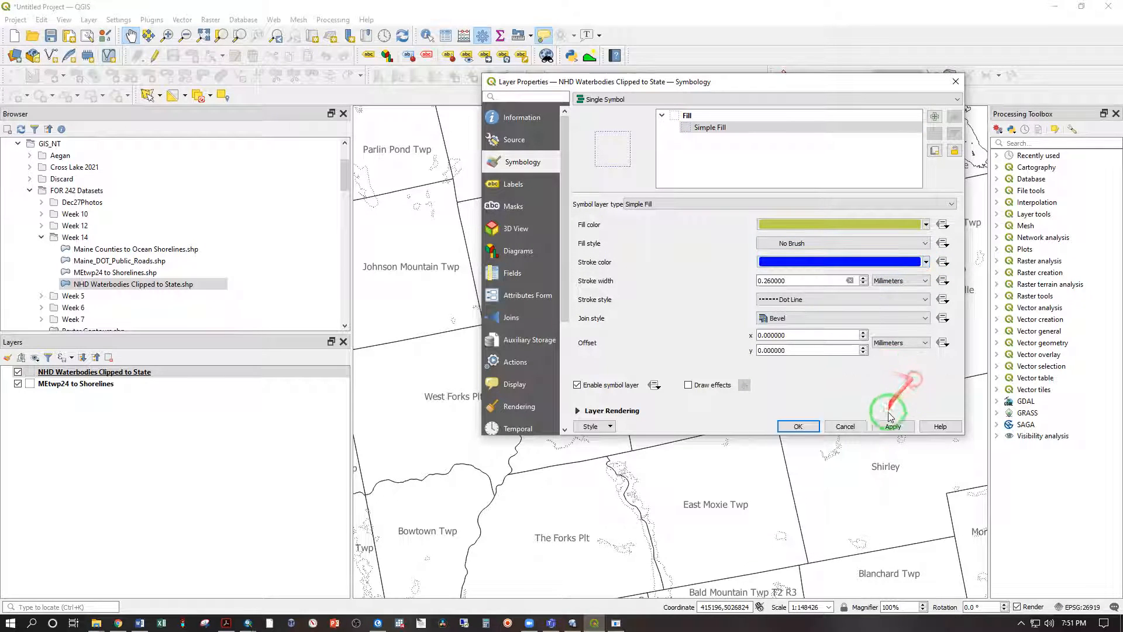
left_click(885, 429)
left_click(799, 431)
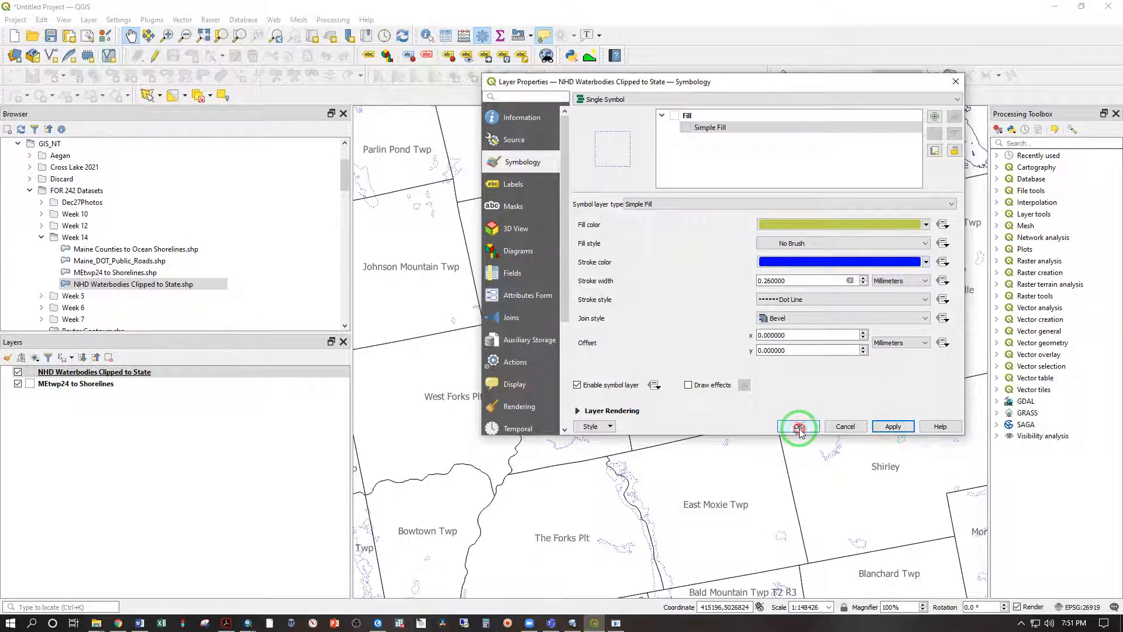
Re-export the layout as Mega MaP.pdf and examine the blue waterbody outlines in Acrobat.
left_click(380, 195)
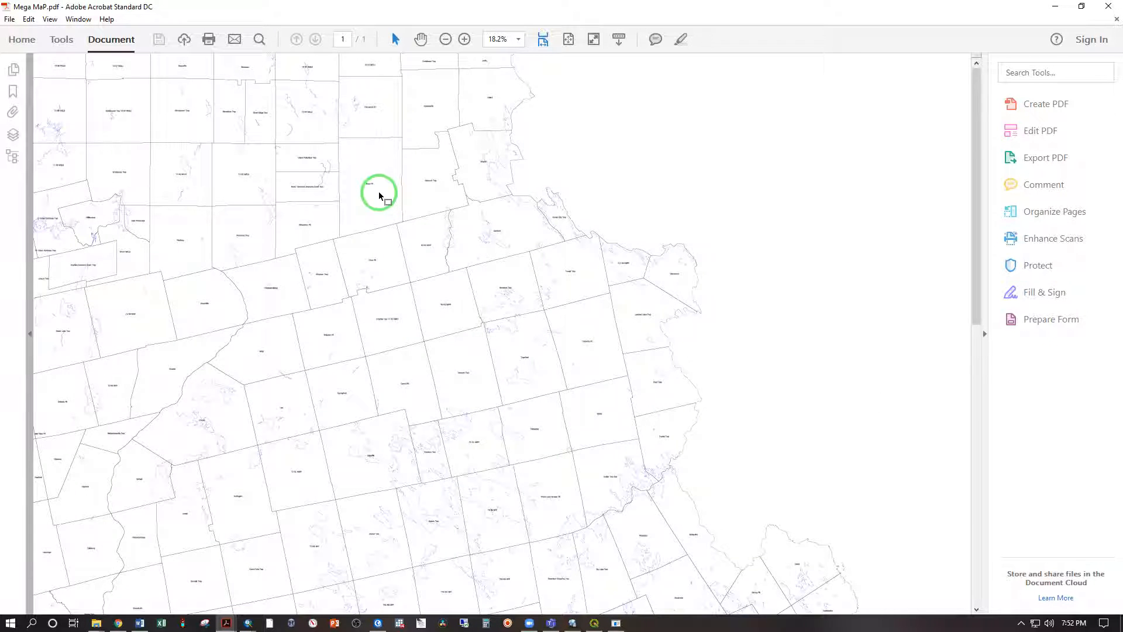
scroll(363, 228, "down", 5)
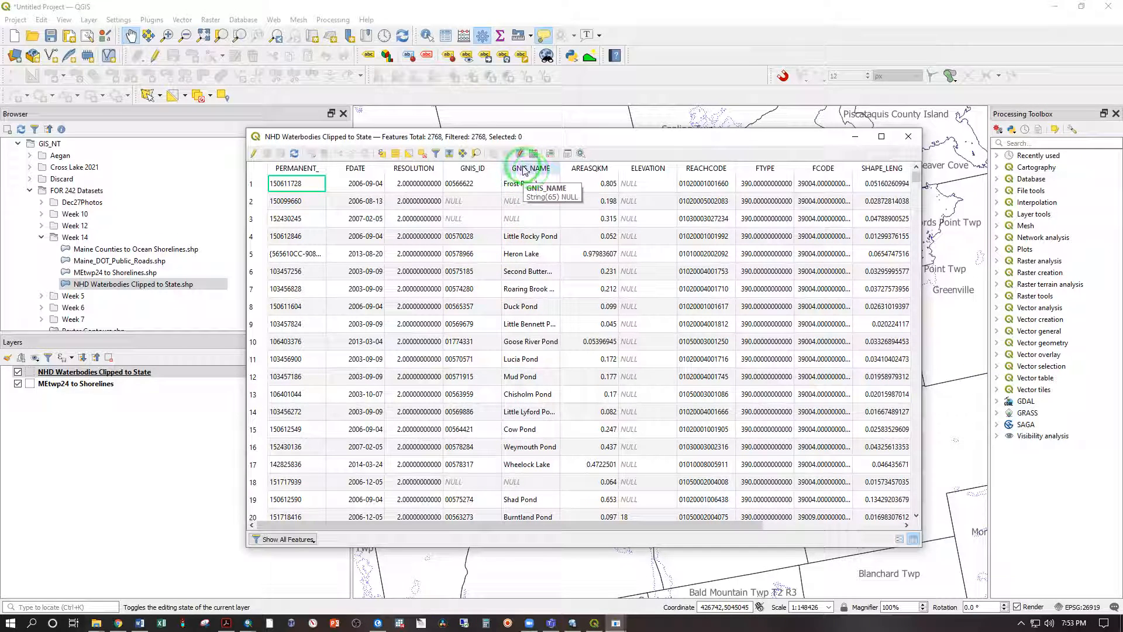
Enable single labels on the NHD Waterbodies Clipped to State layer using the GNIS_NAME field.
double_click(105, 370)
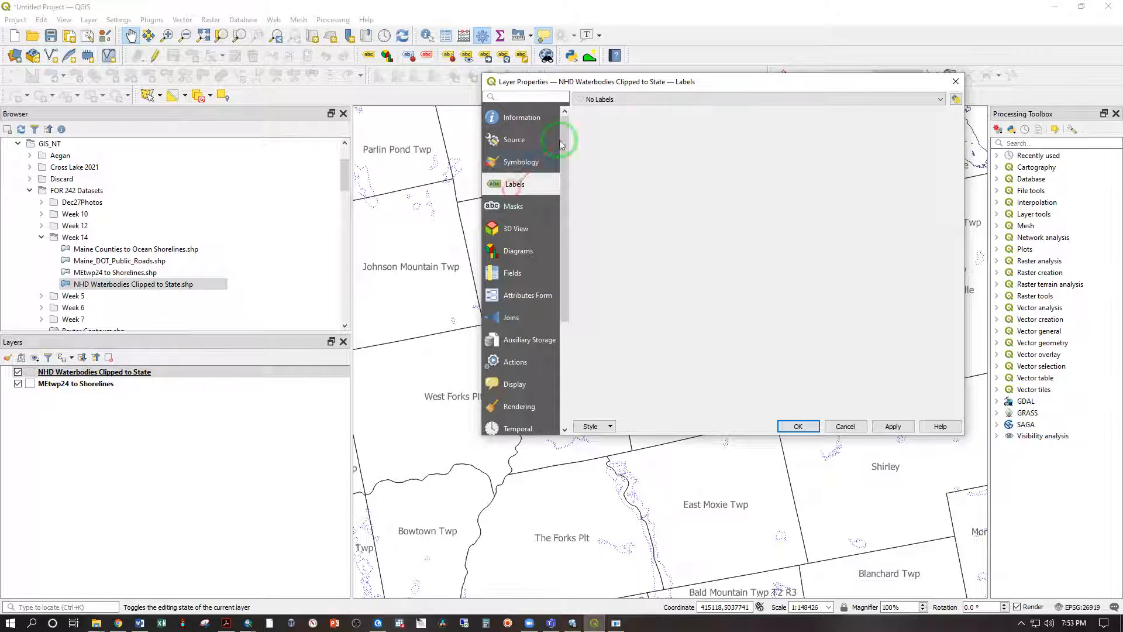
left_click(593, 100)
left_click(593, 111)
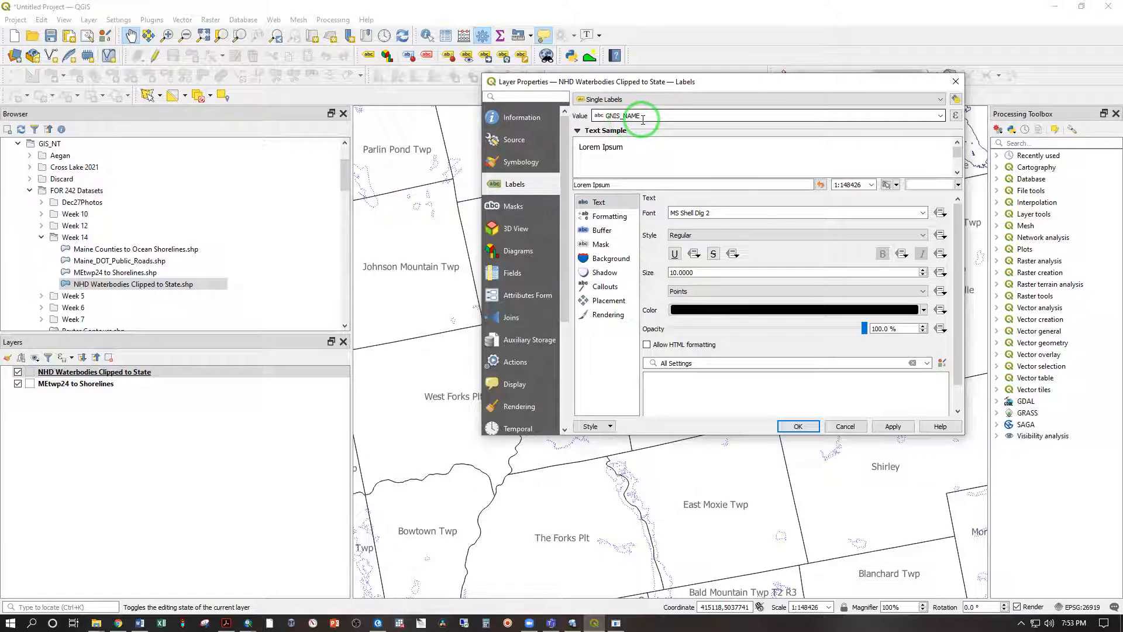
Set the waterbody label text to pure blue with a size of 6 points and apply the label settings.
left_click(925, 312)
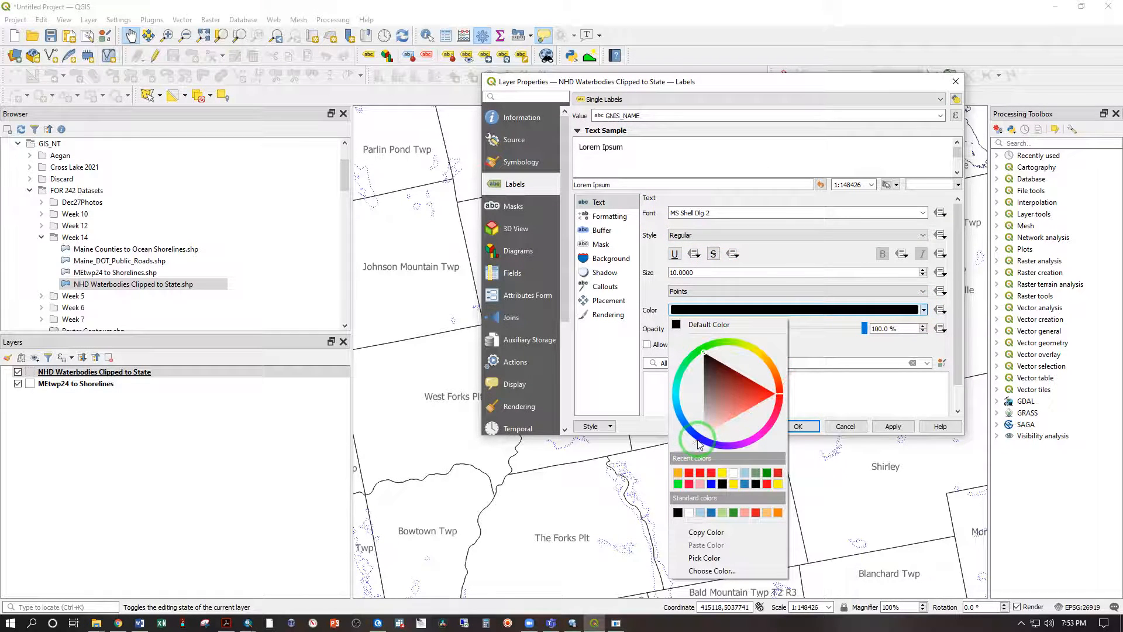
left_click(697, 440)
left_click(701, 434)
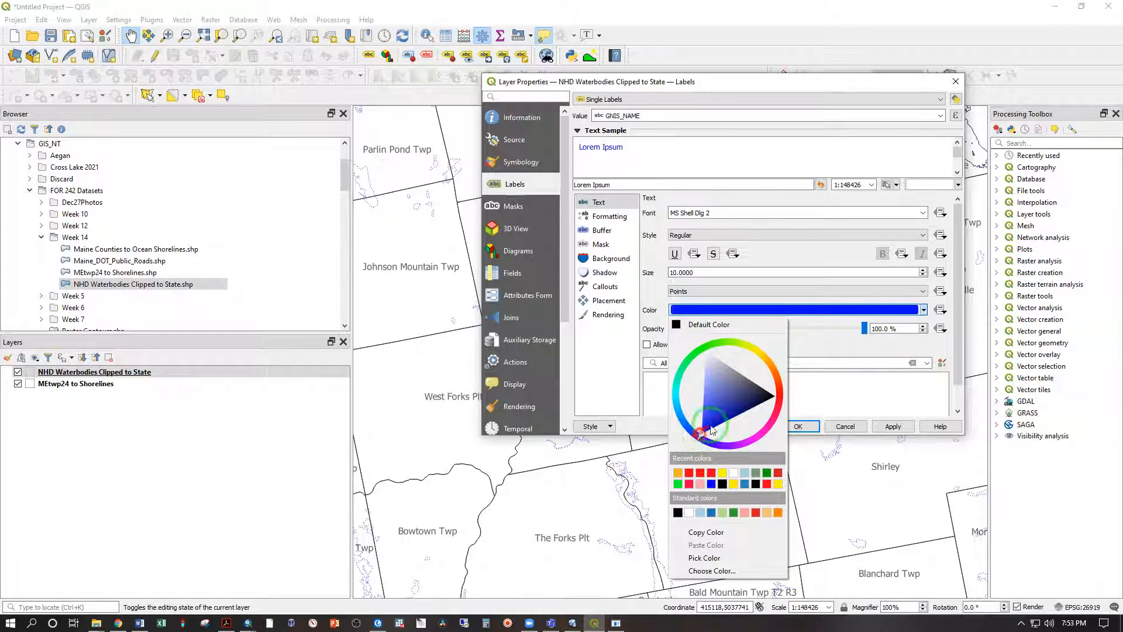
left_click(710, 274)
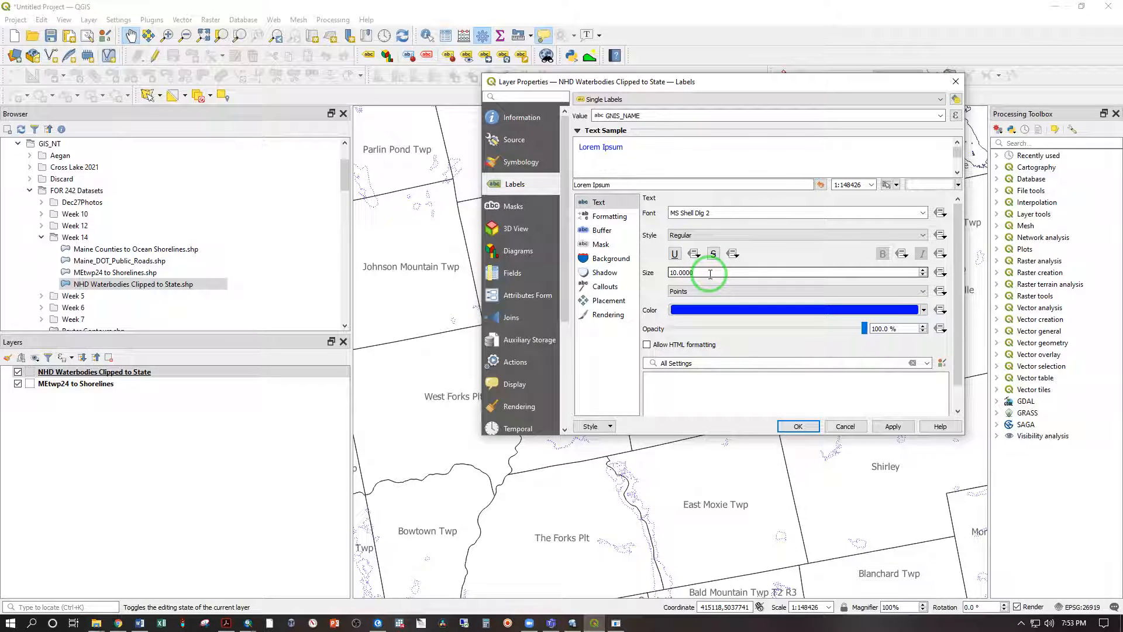
left_click_drag(710, 274, 650, 257)
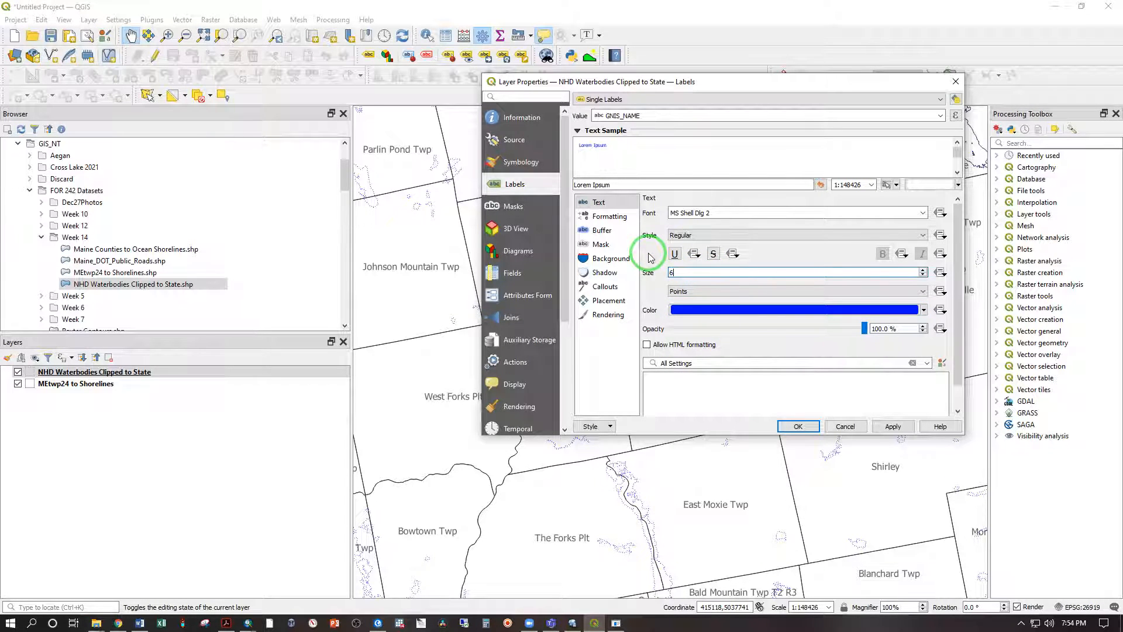
key("Return")
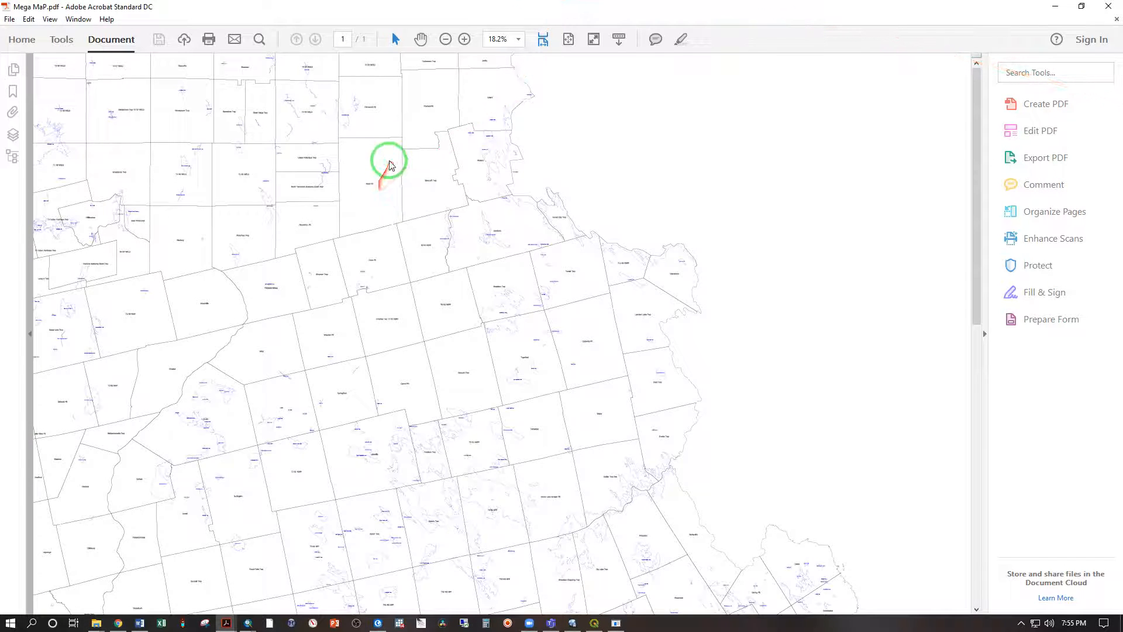
In Acrobat, view Mega MaP.pdf at 100% and examine the waterbody name labels against the outlines and township names.
left_click(518, 39)
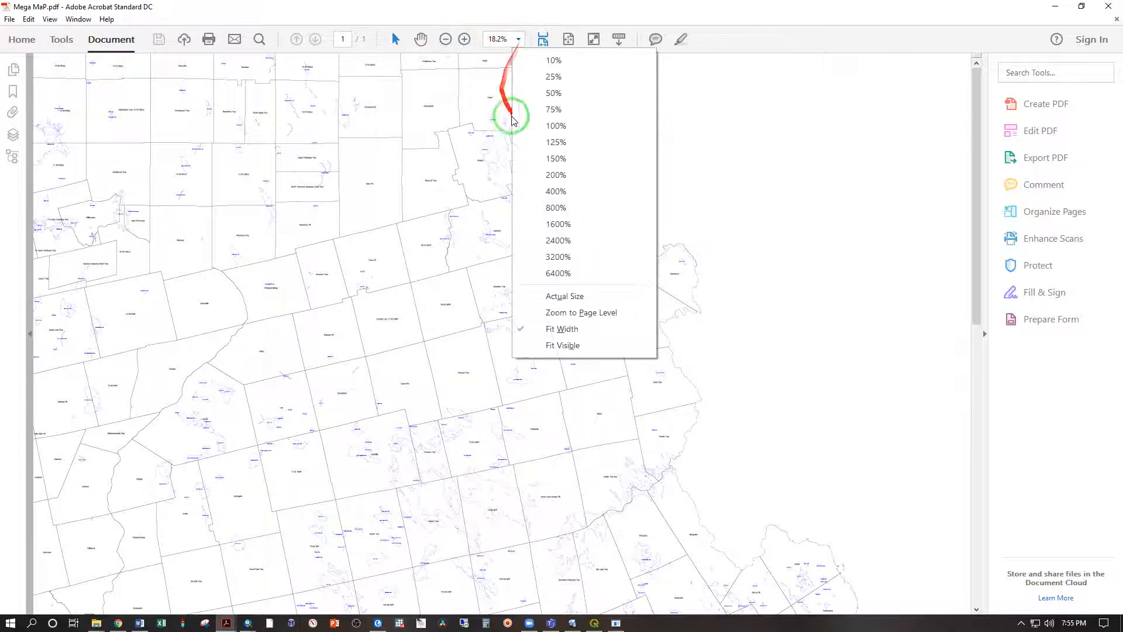
left_click(556, 126)
scroll(345, 202, "down", 3)
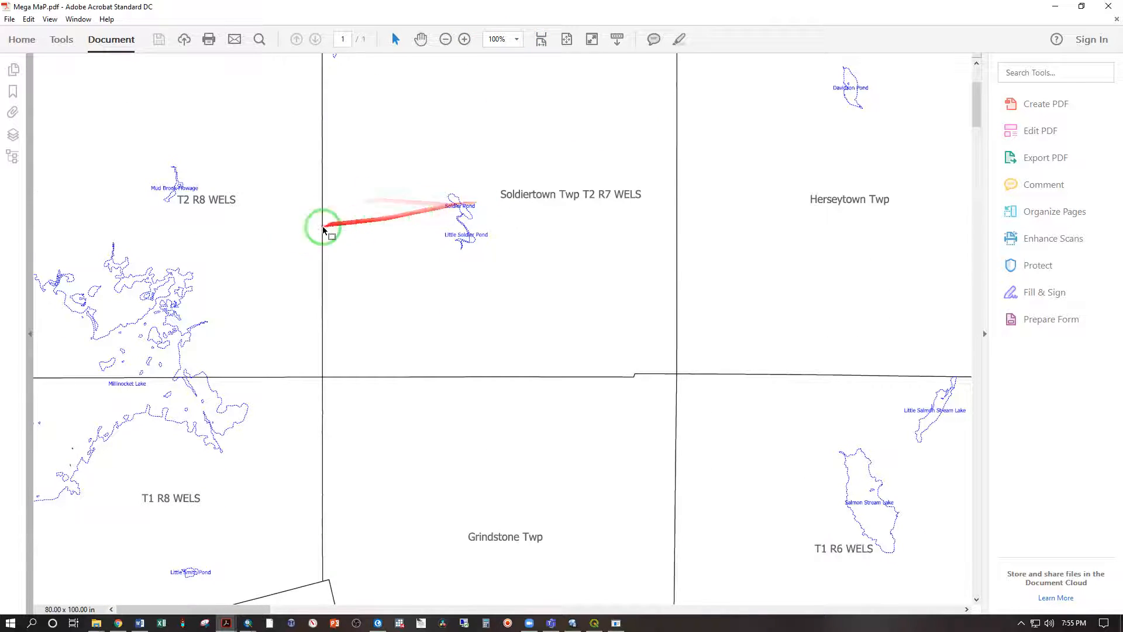
scroll(151, 263, "down", 1)
scroll(234, 438, "down", 3)
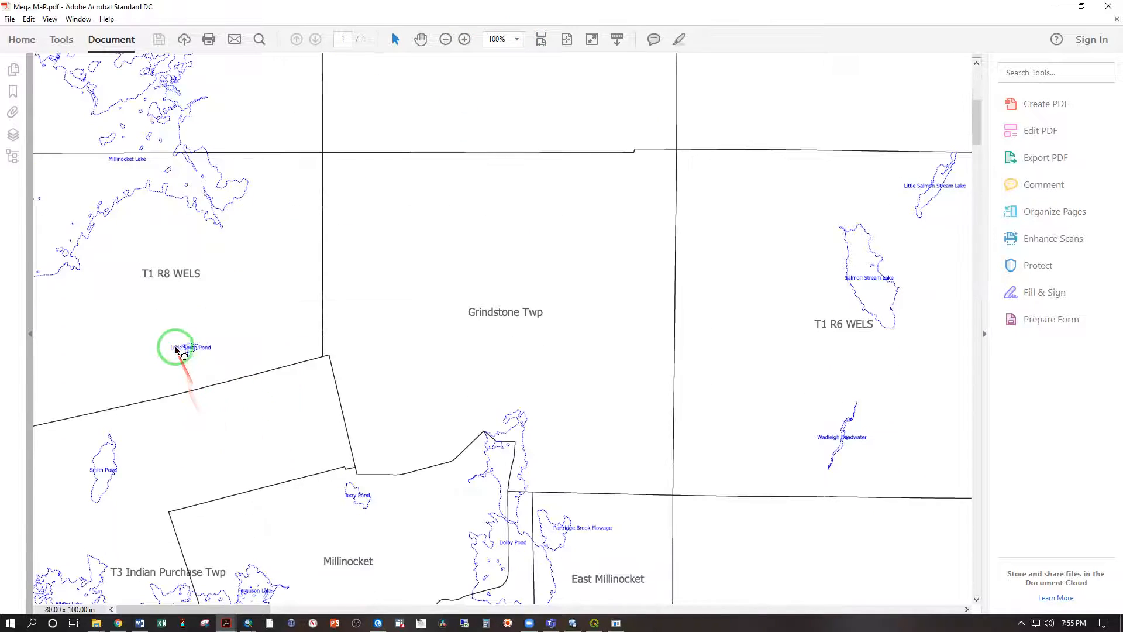
scroll(234, 348, "down", 2)
scroll(316, 330, "down", 1)
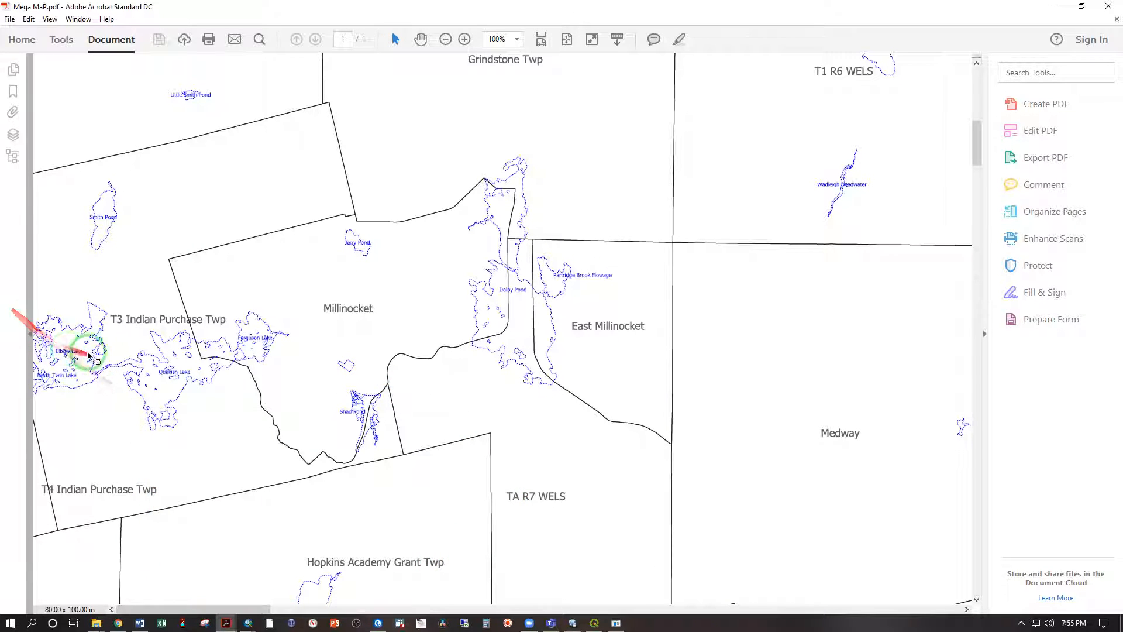
scroll(108, 251, "up", 4)
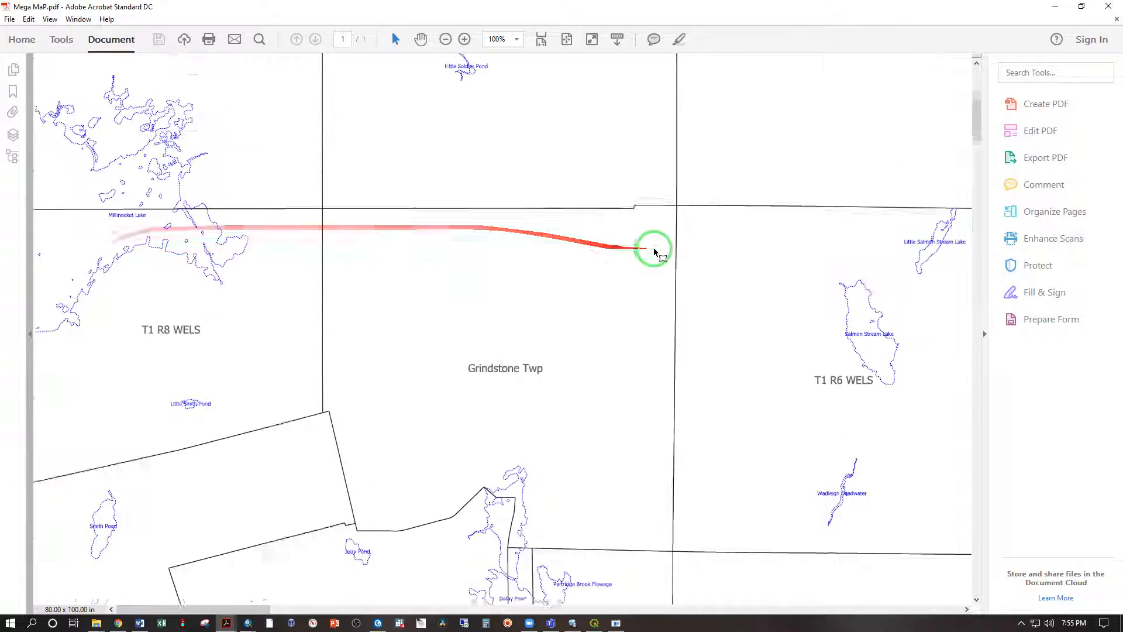
scroll(592, 226, "up", 3)
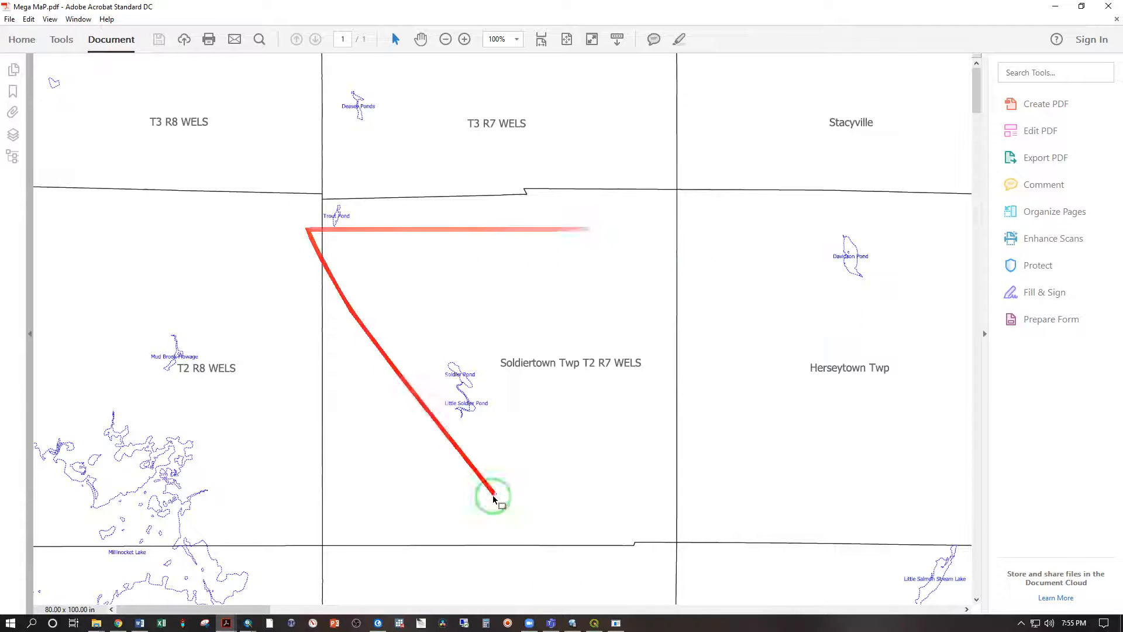
scroll(447, 513, "down", 1)
scroll(375, 503, "up", 8)
scroll(308, 482, "down", 8)
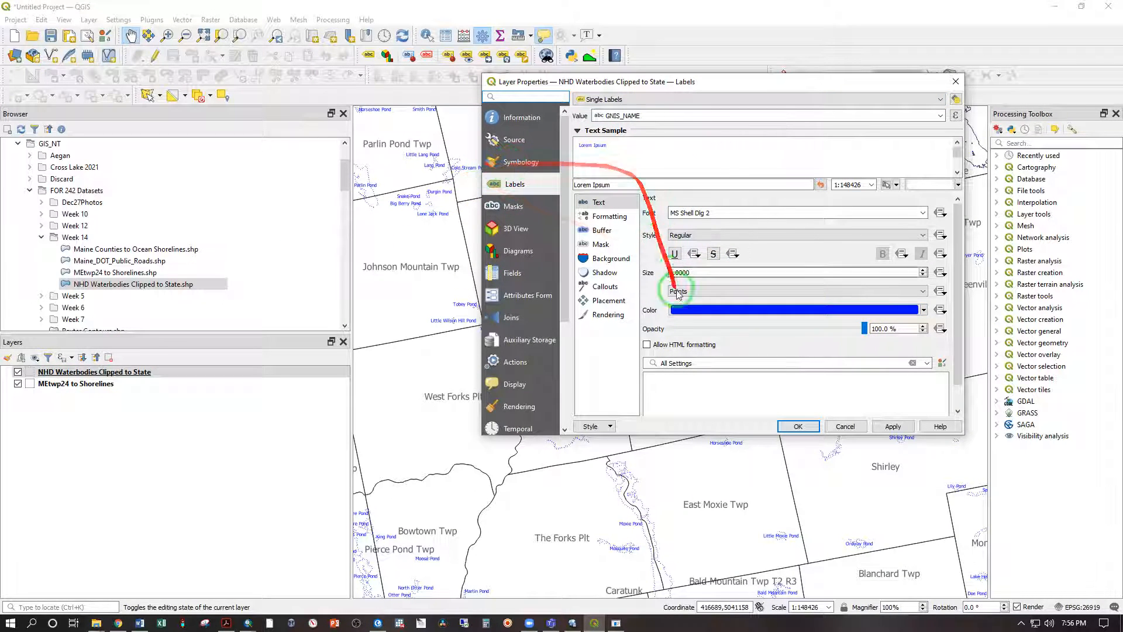
In QGIS, make the blue stroke colour of the waterbodies layer's simple fill partly transparent and apply it.
left_click(518, 166)
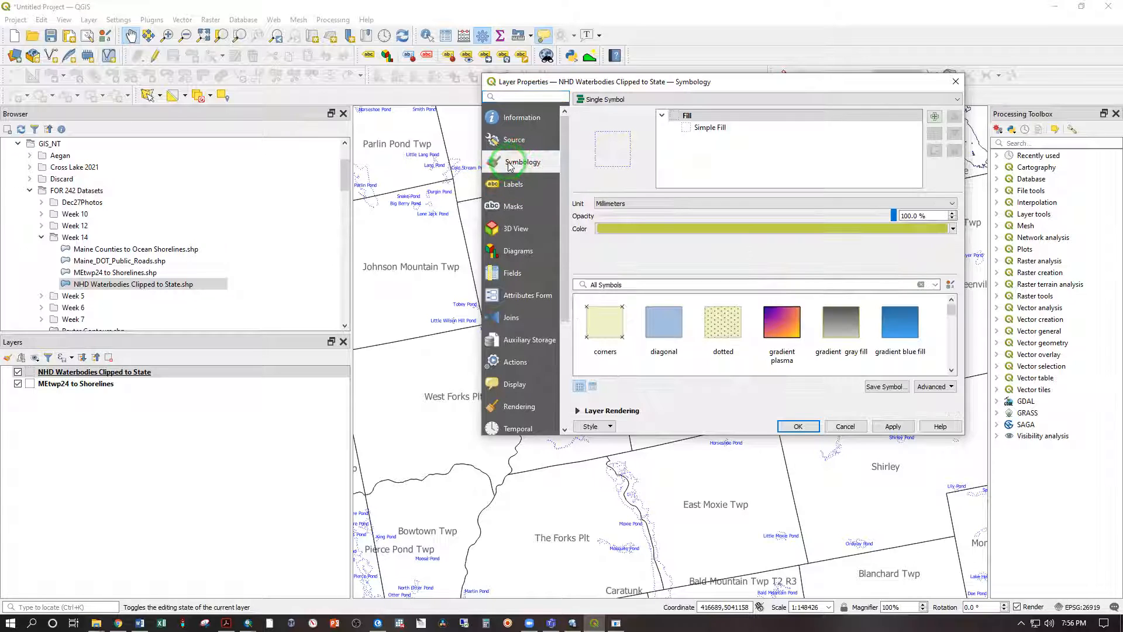
left_click(708, 127)
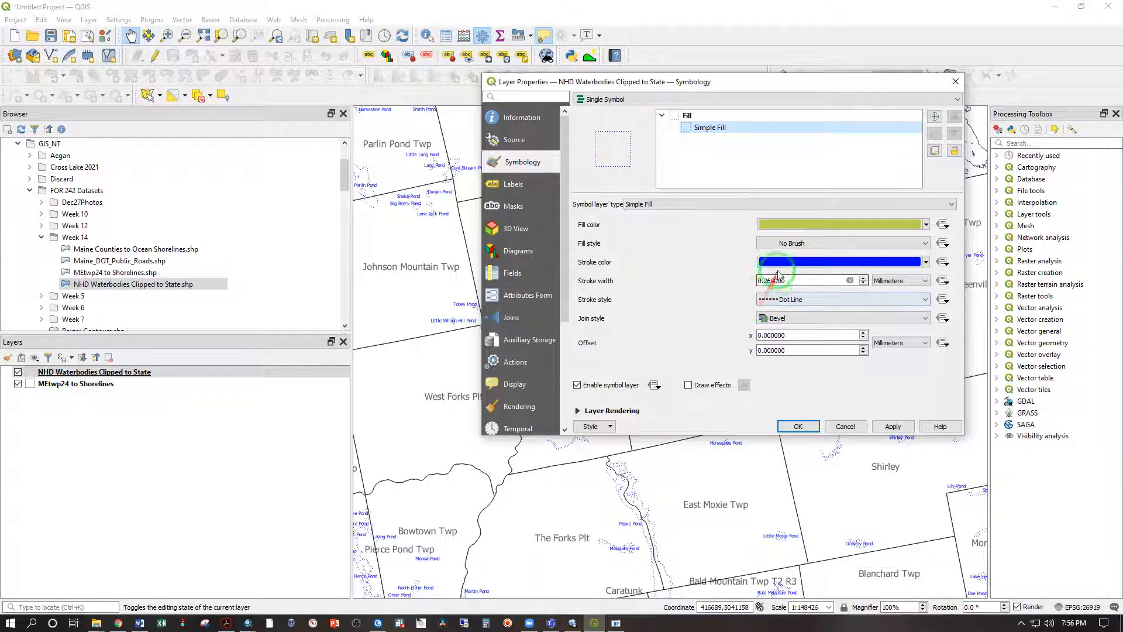
left_click(926, 261)
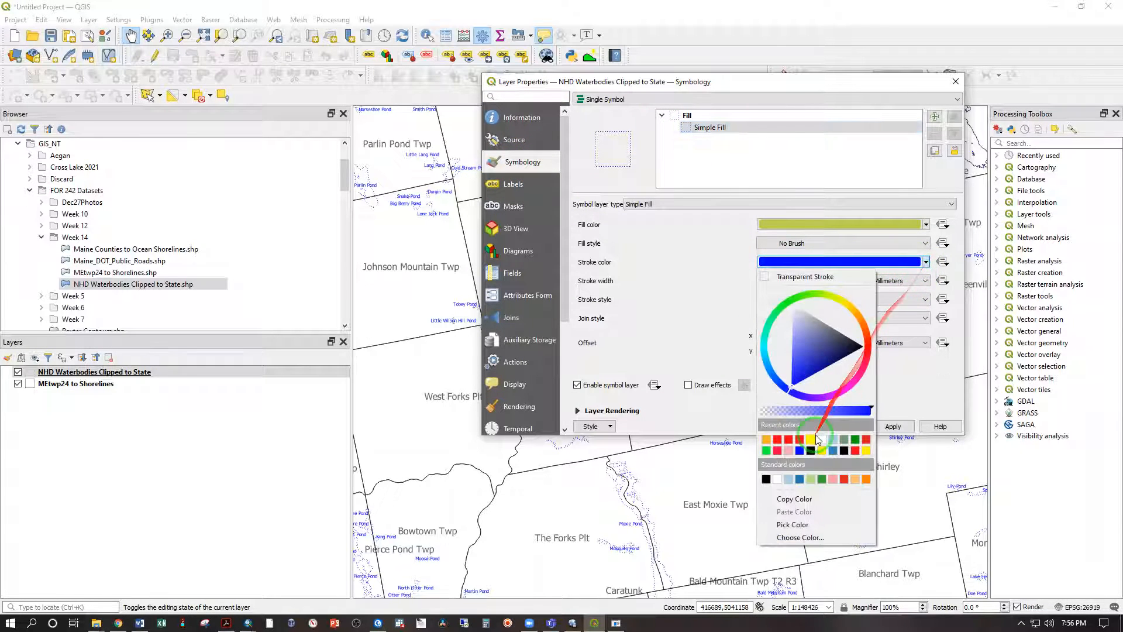
left_click_drag(870, 410, 817, 410)
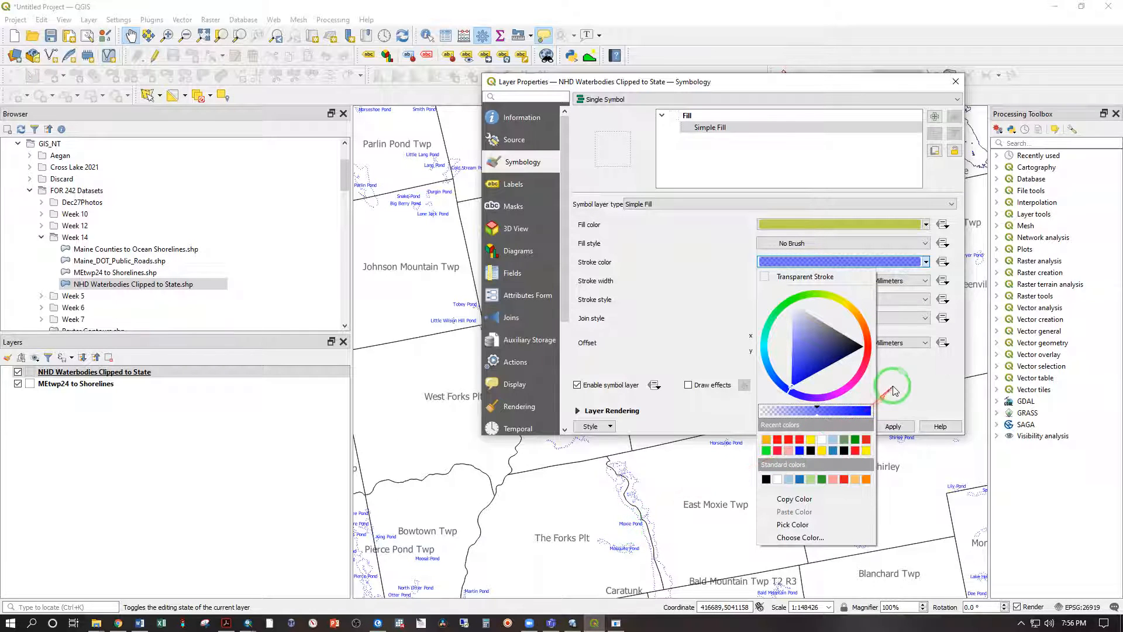
left_click_drag(817, 411, 826, 412)
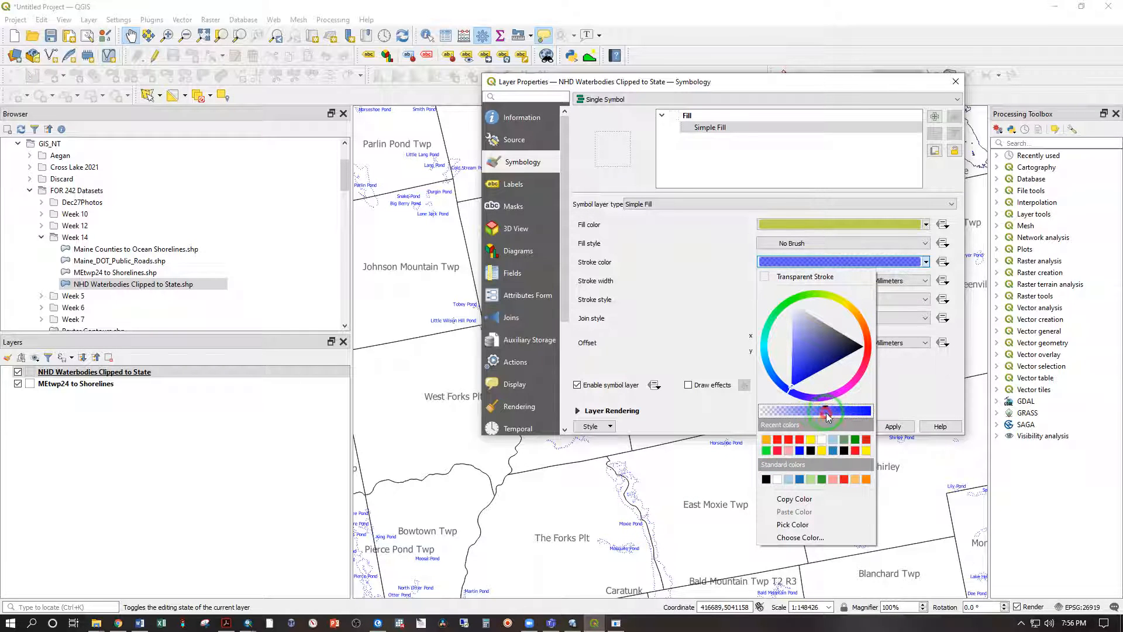
left_click(902, 397)
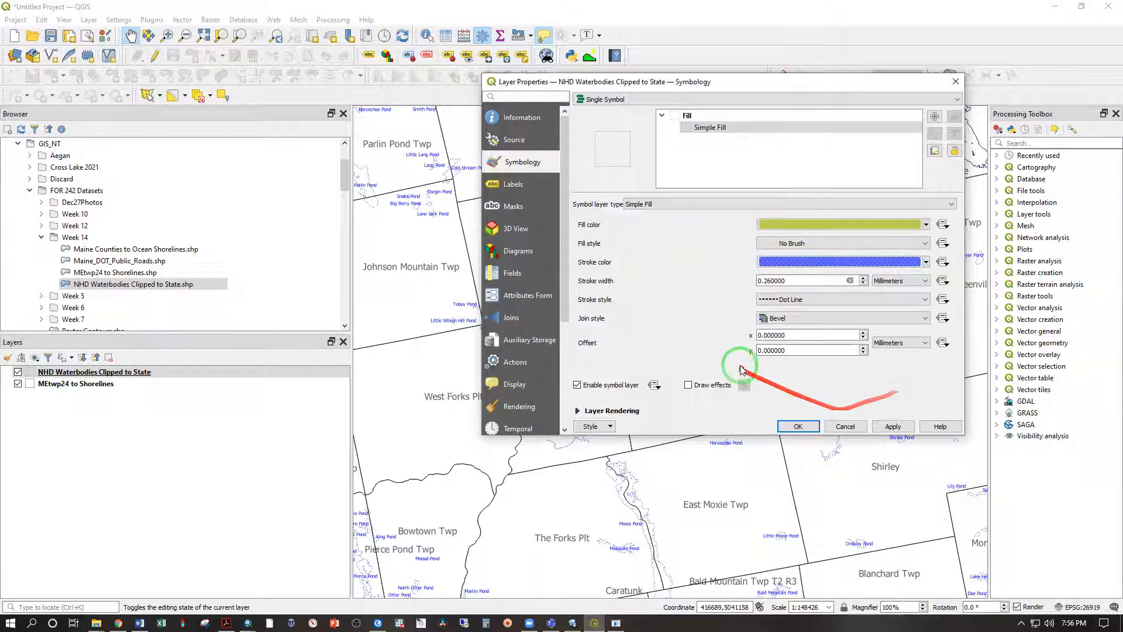
left_click(791, 426)
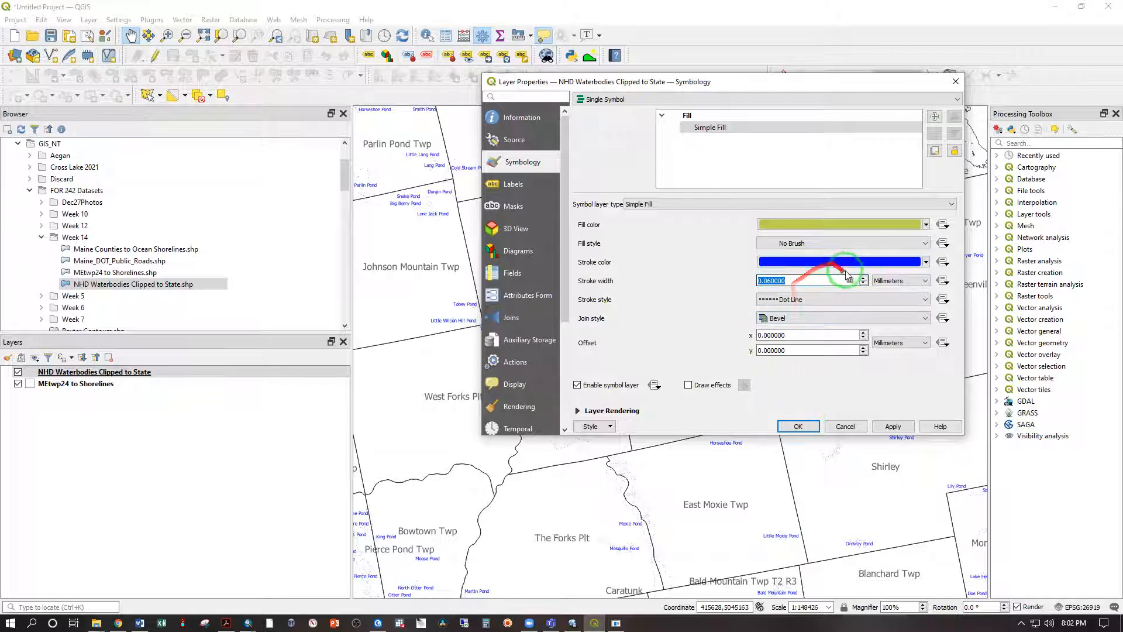
Set the stroke width of the waterbodies layer's simple fill to 0.16 mm and apply it.
left_click(863, 278)
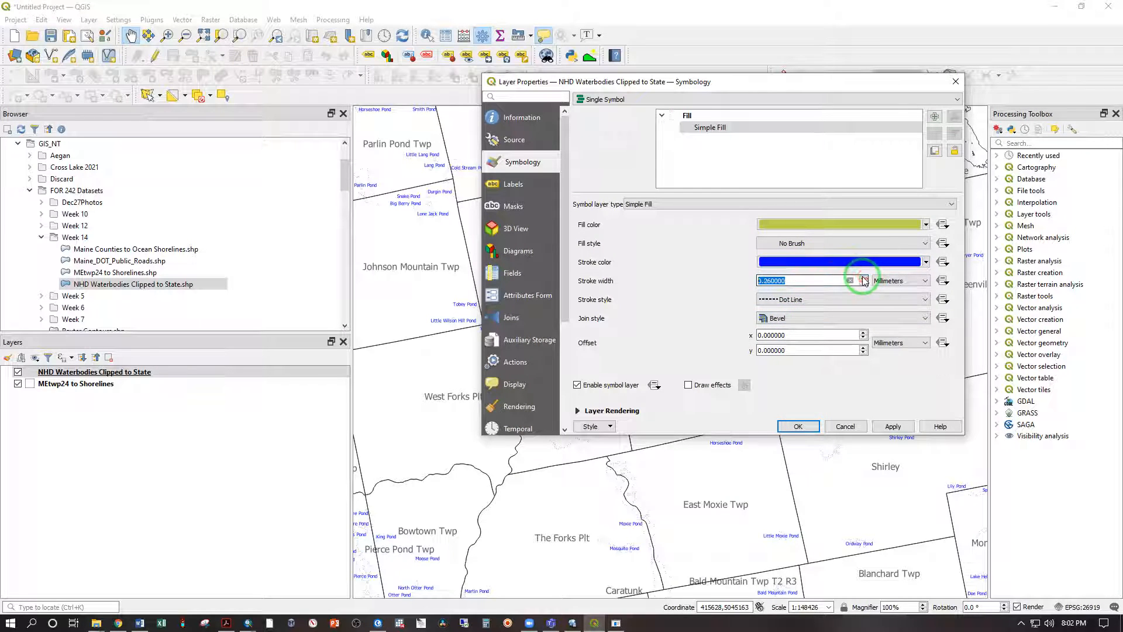
left_click(768, 282)
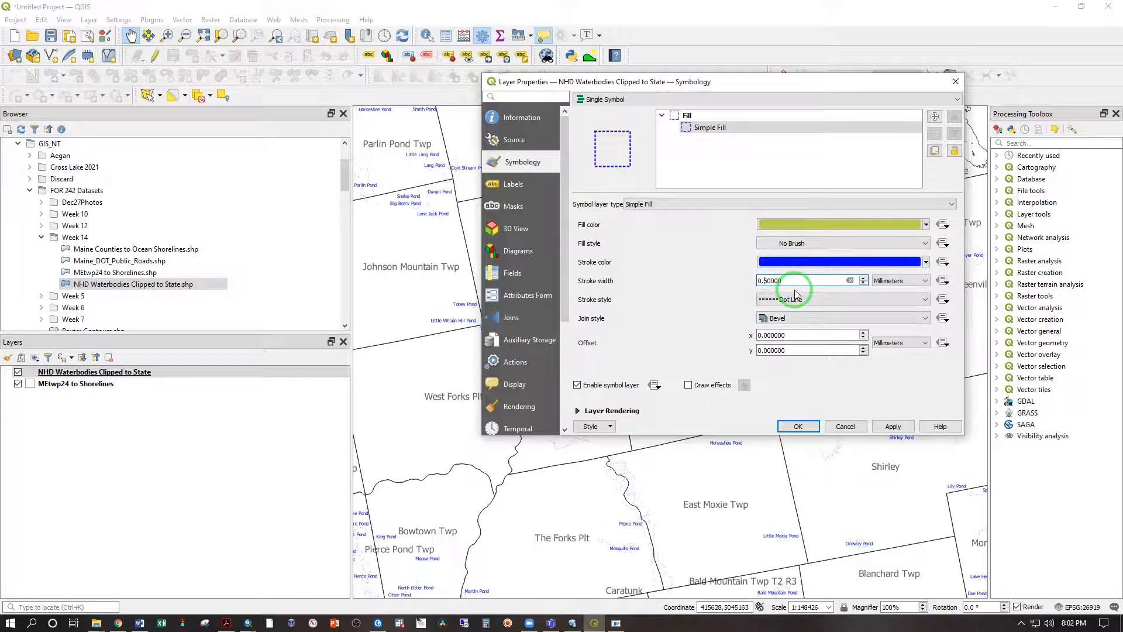
type("1")
left_click(805, 426)
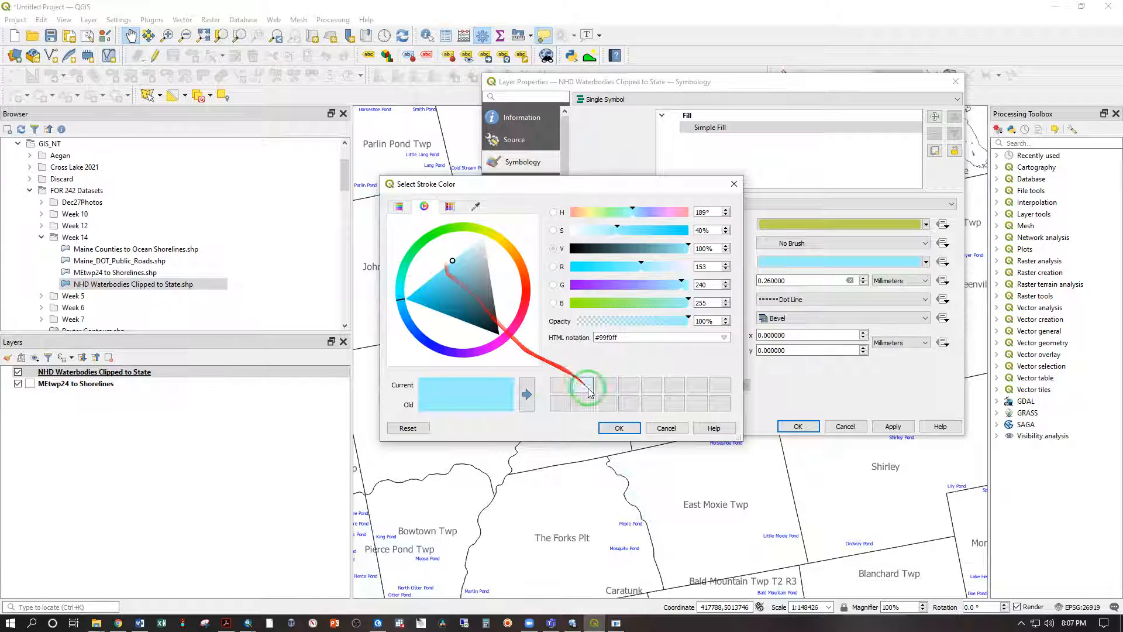
Apply the light blue #99f0ff as the waterbodies layer's stroke colour.
left_click(620, 428)
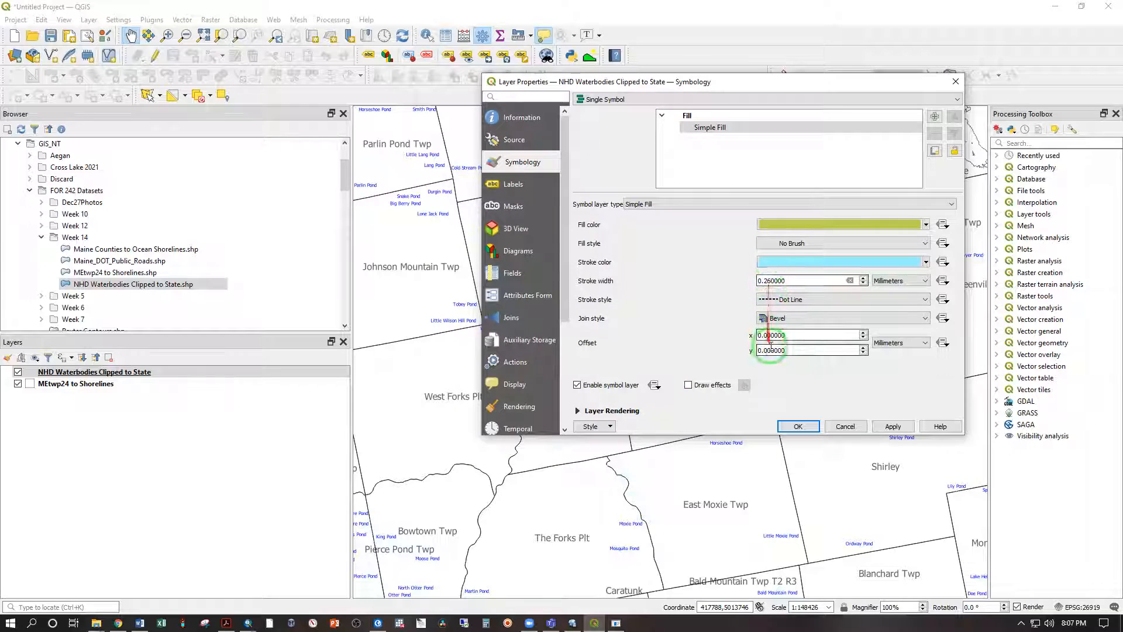
left_click(795, 427)
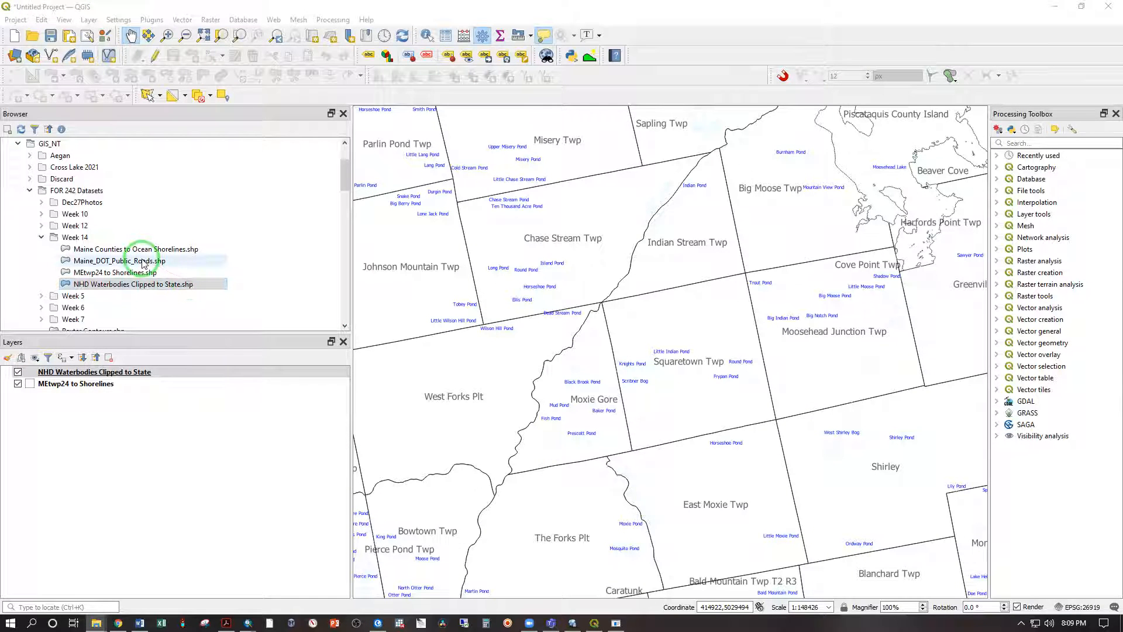
Add Maine_DOT_Public_Roads.shp from the Week 14 folder to the project above the waterbodies layer.
left_click(143, 261)
left_click_drag(146, 265, 157, 375)
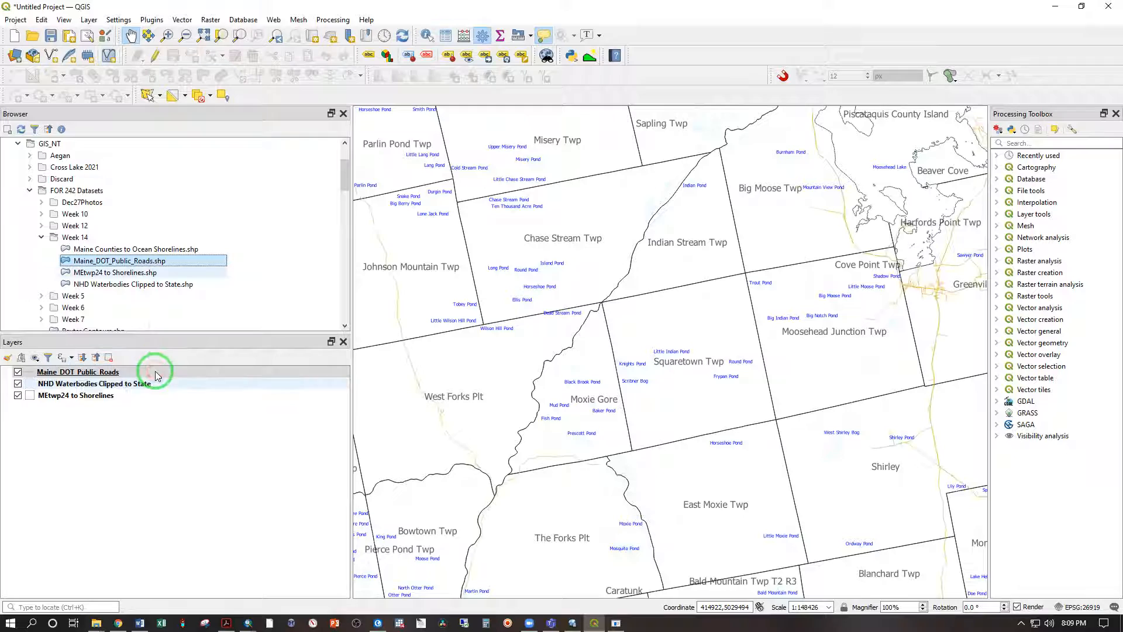
left_click(141, 262)
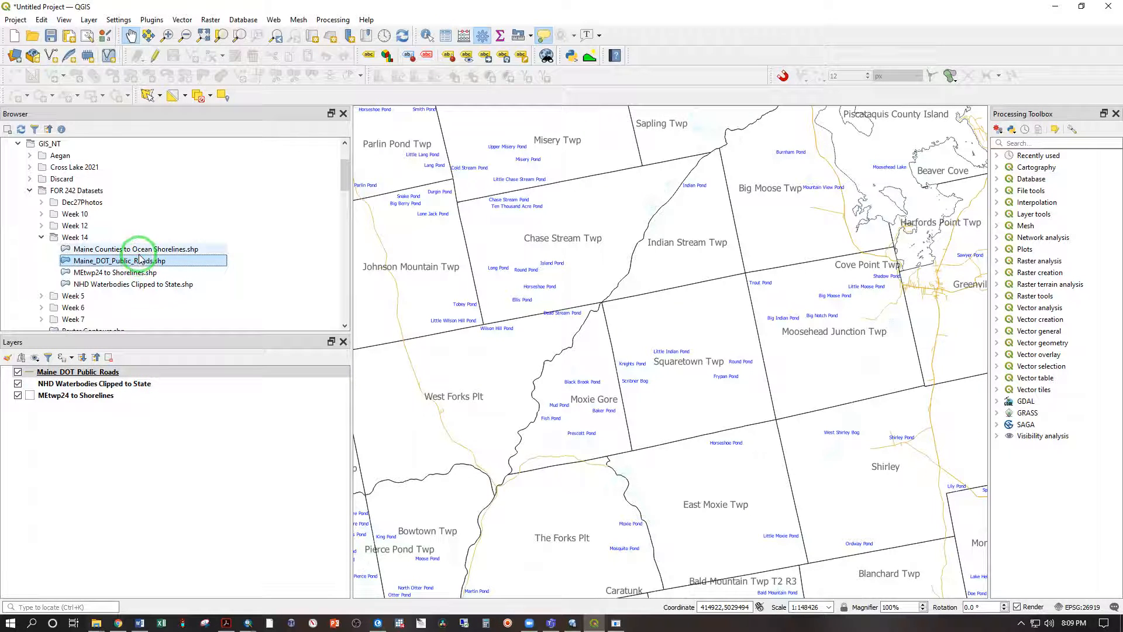
Examine the attribute table of the Maine_DOT_Public_Roads layer across all its fields, up to PRIORITY and Shape_len.
left_click(80, 375)
right_click(81, 376)
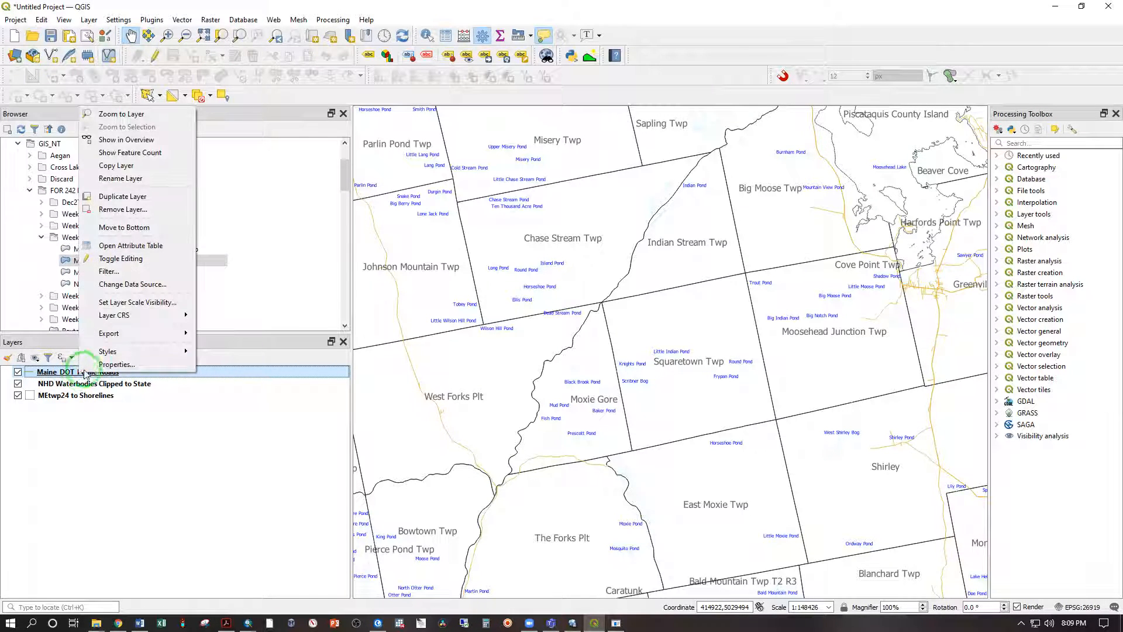
left_click(123, 211)
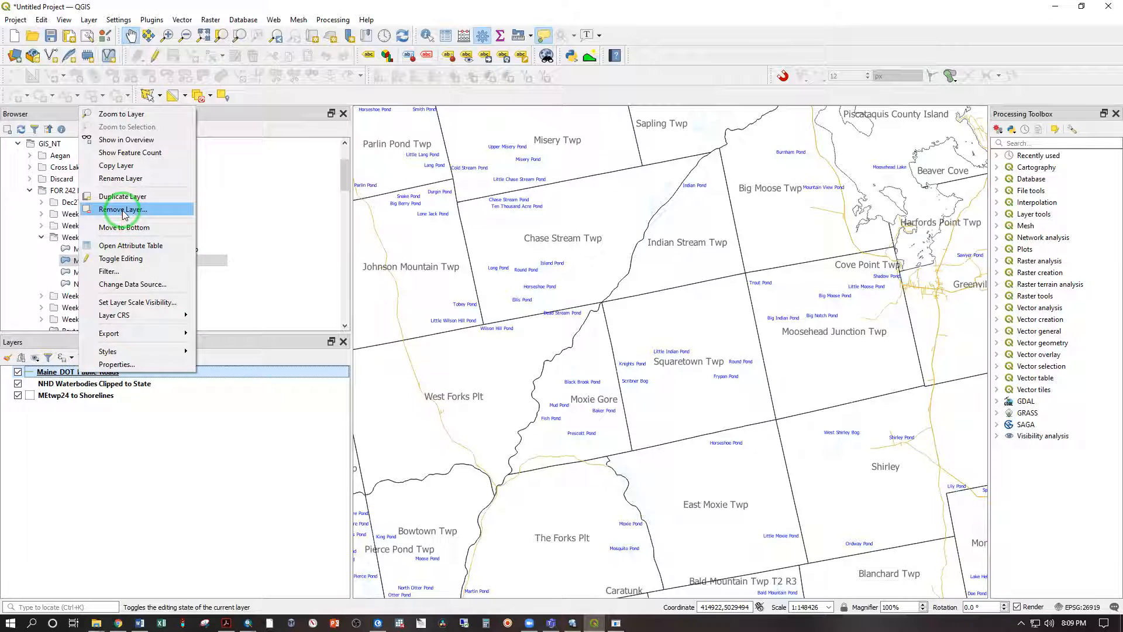
left_click(124, 245)
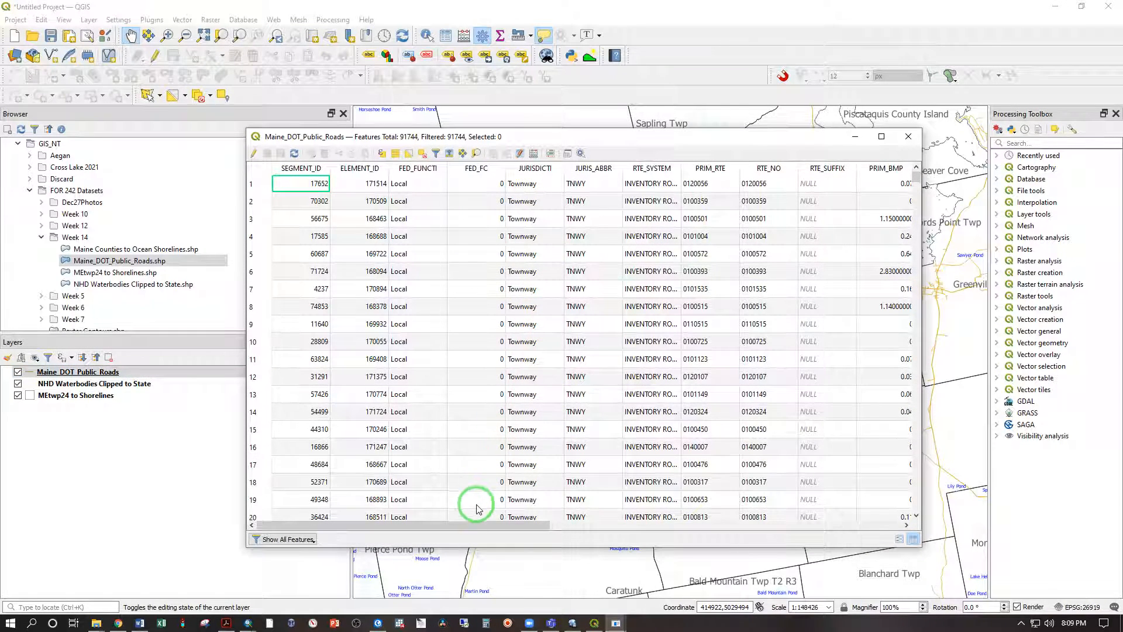
left_click_drag(472, 518, 412, 276)
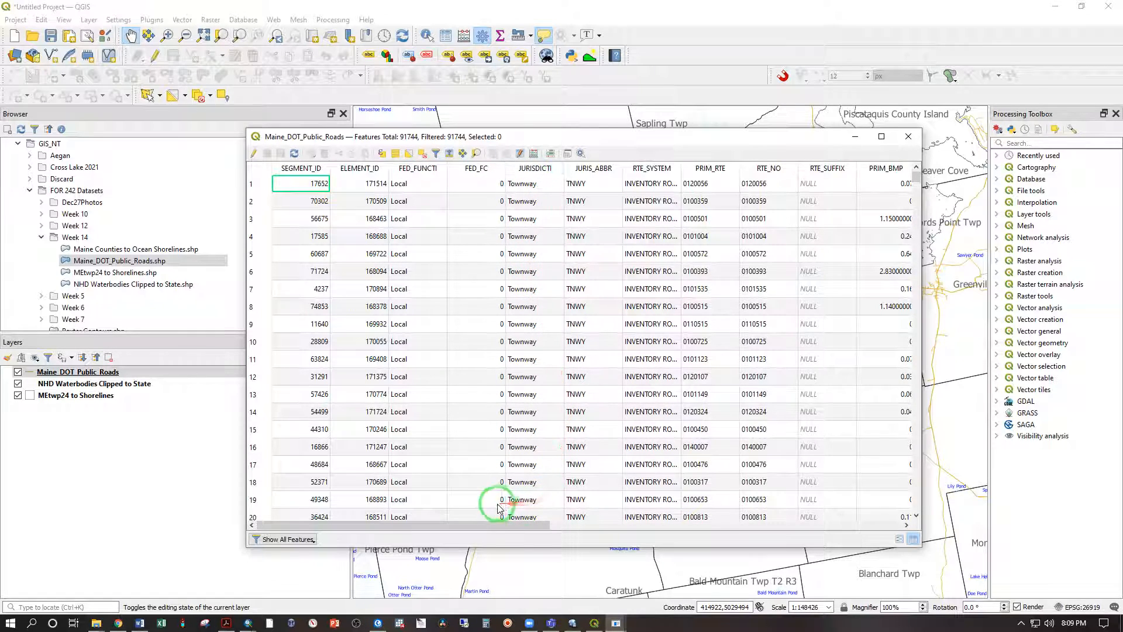
left_click_drag(494, 522, 861, 460)
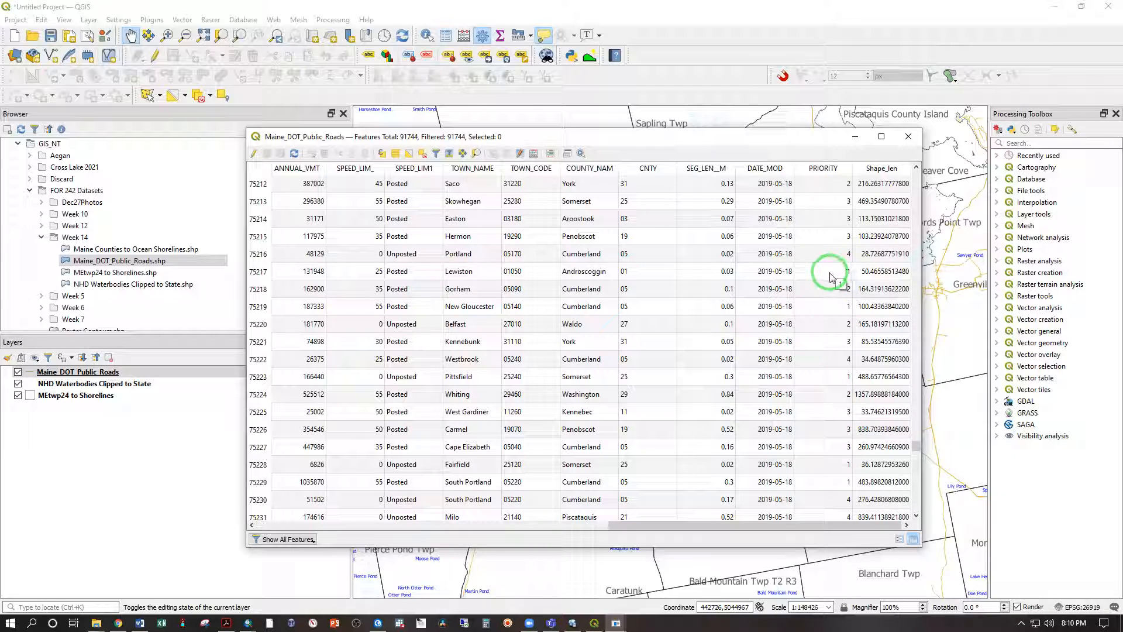
Style the Maine_DOT_Public_Roads layer with categorized symbols based on the PRIORITY field and classify its values.
left_click(53, 378)
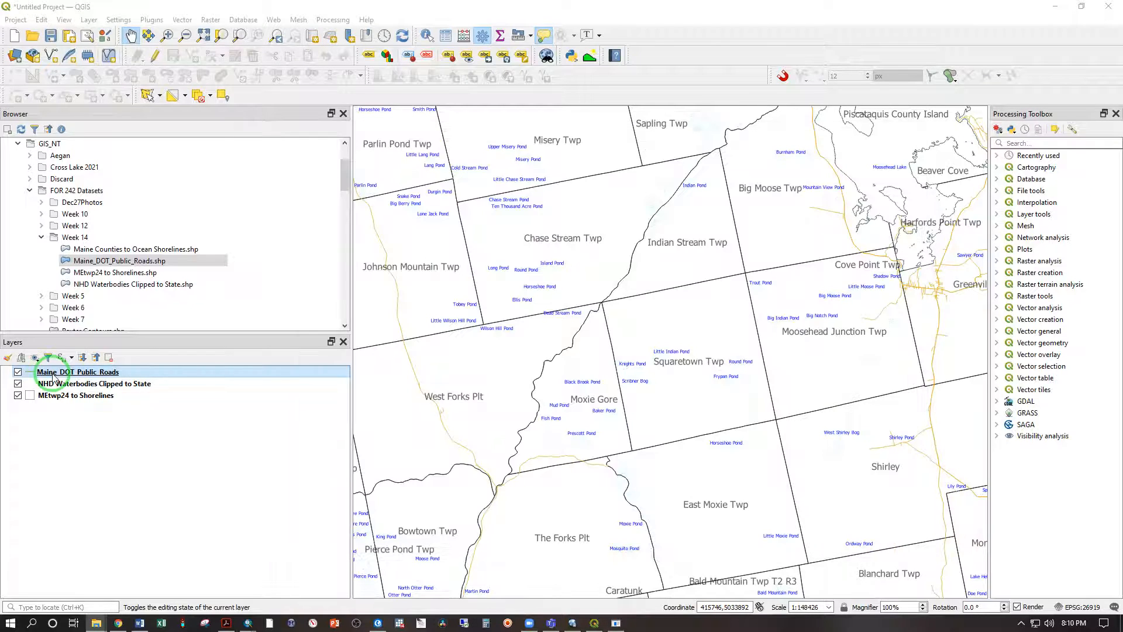
right_click(53, 375)
left_click(81, 367)
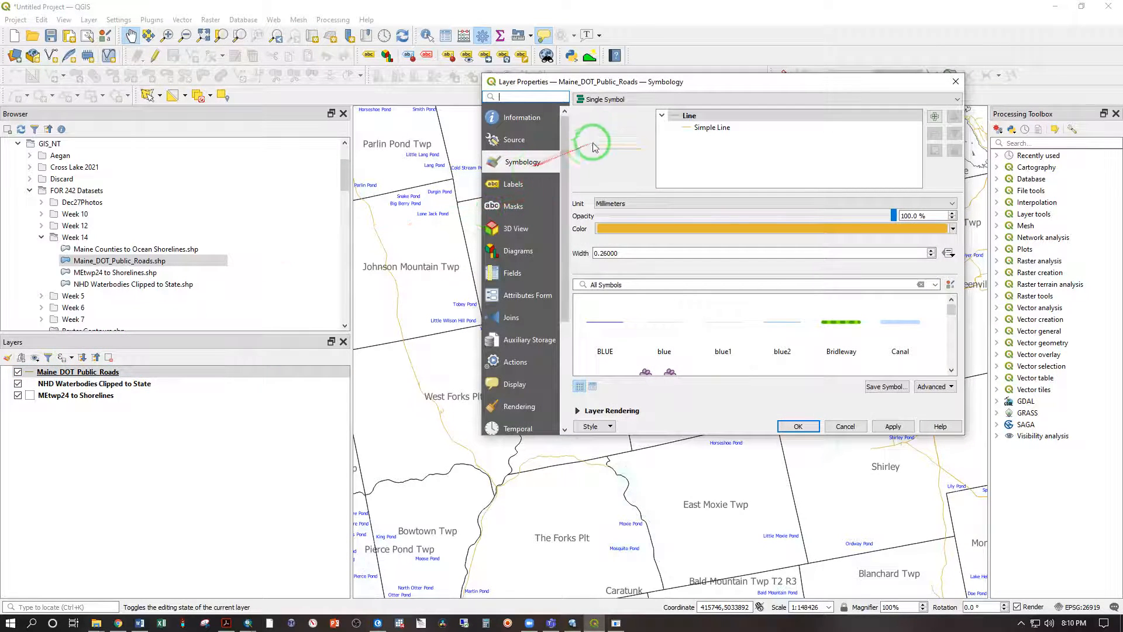
left_click(634, 104)
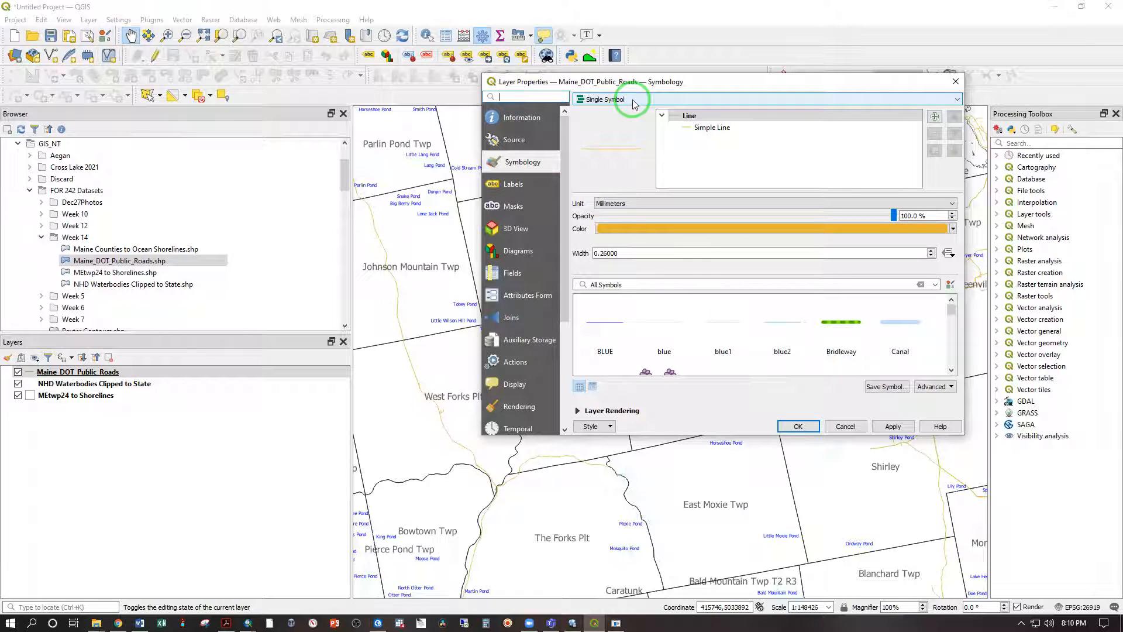
left_click(626, 105)
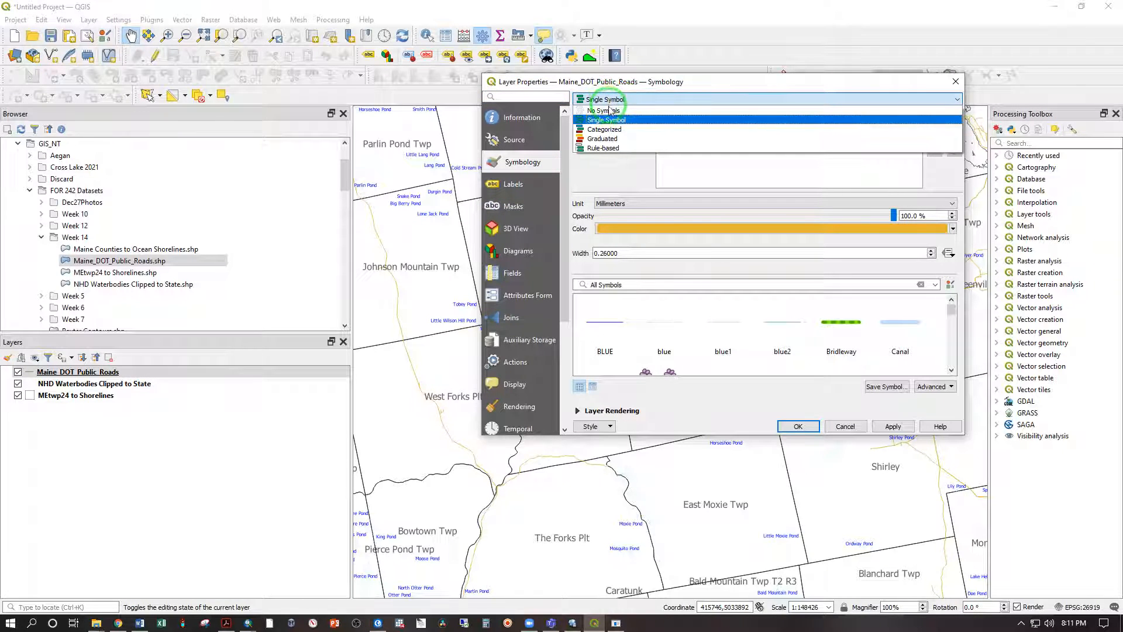
left_click(606, 129)
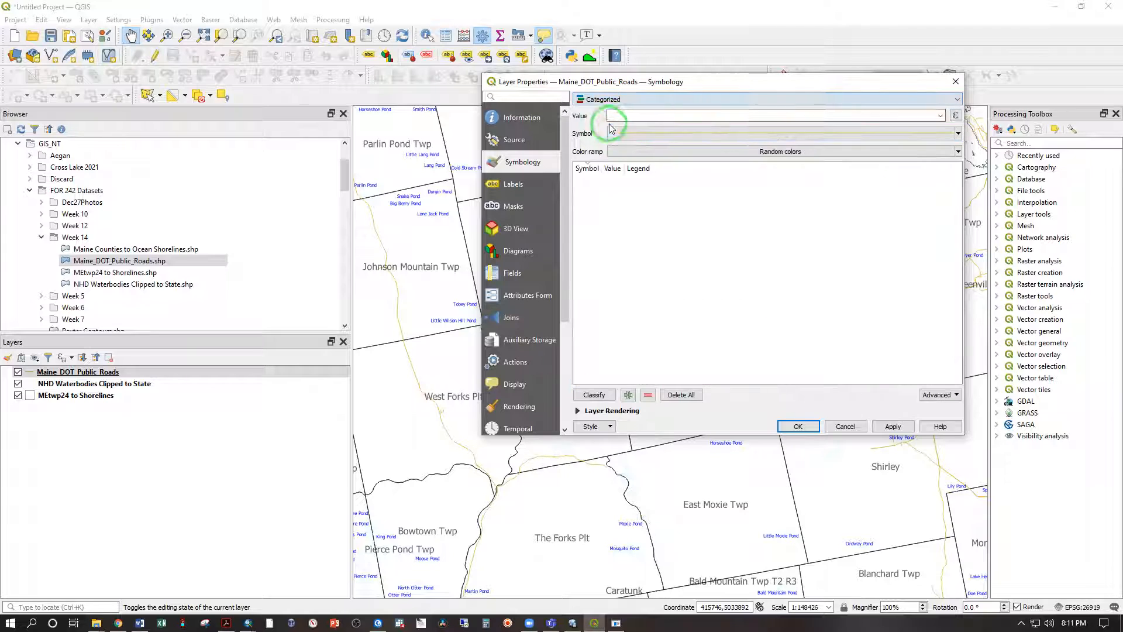
left_click(940, 116)
scroll(715, 163, "down", 3)
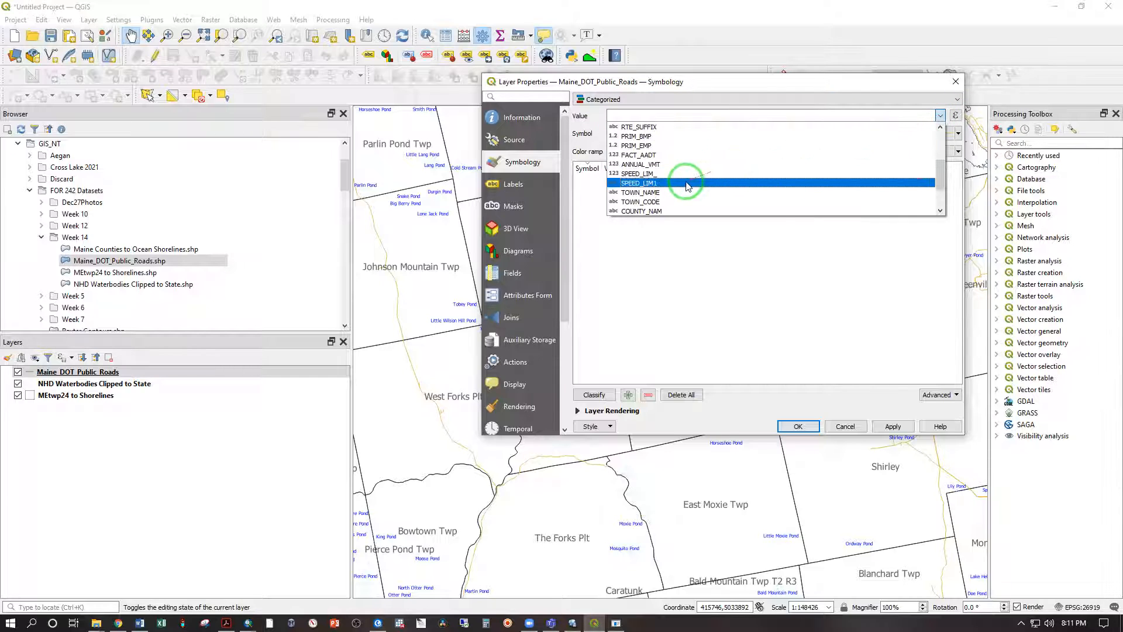
scroll(657, 193, "down", 2)
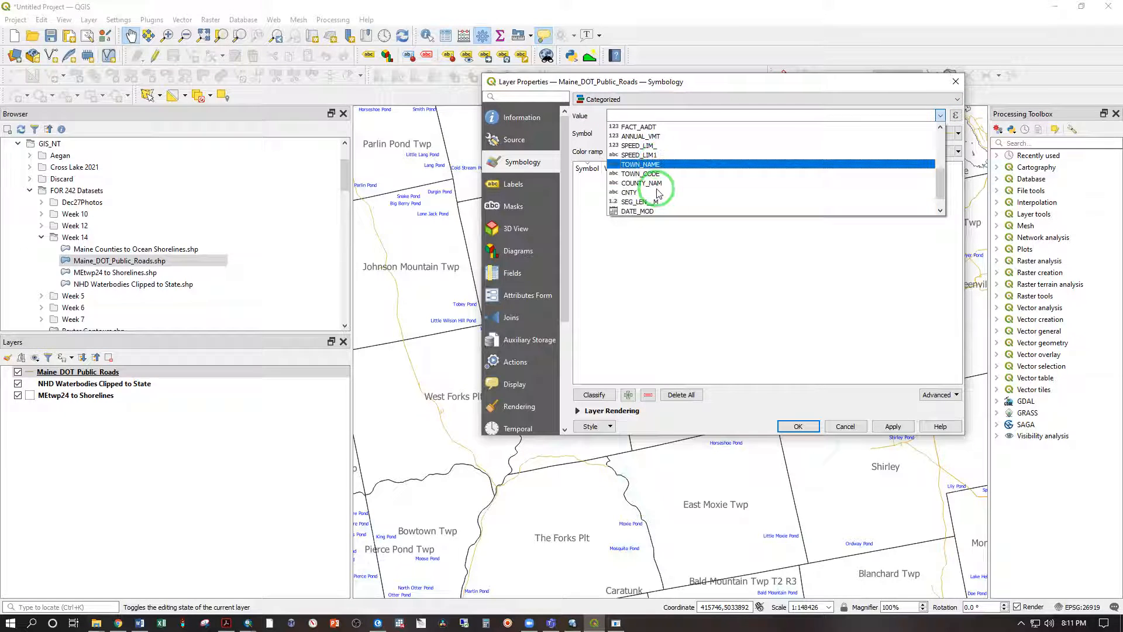
left_click(658, 198)
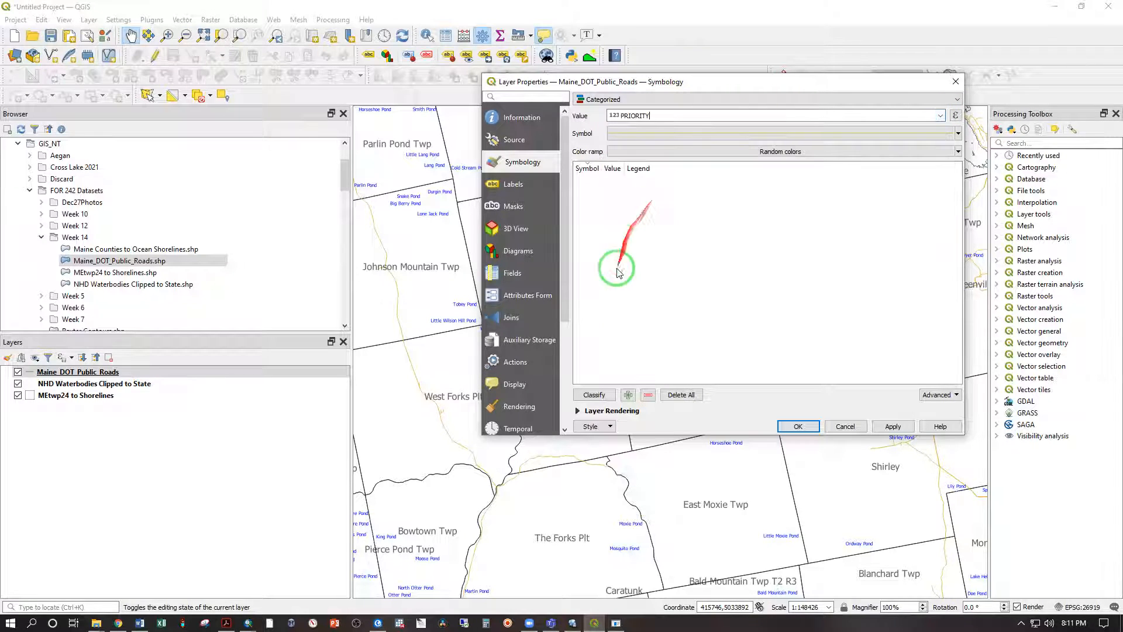
left_click(595, 395)
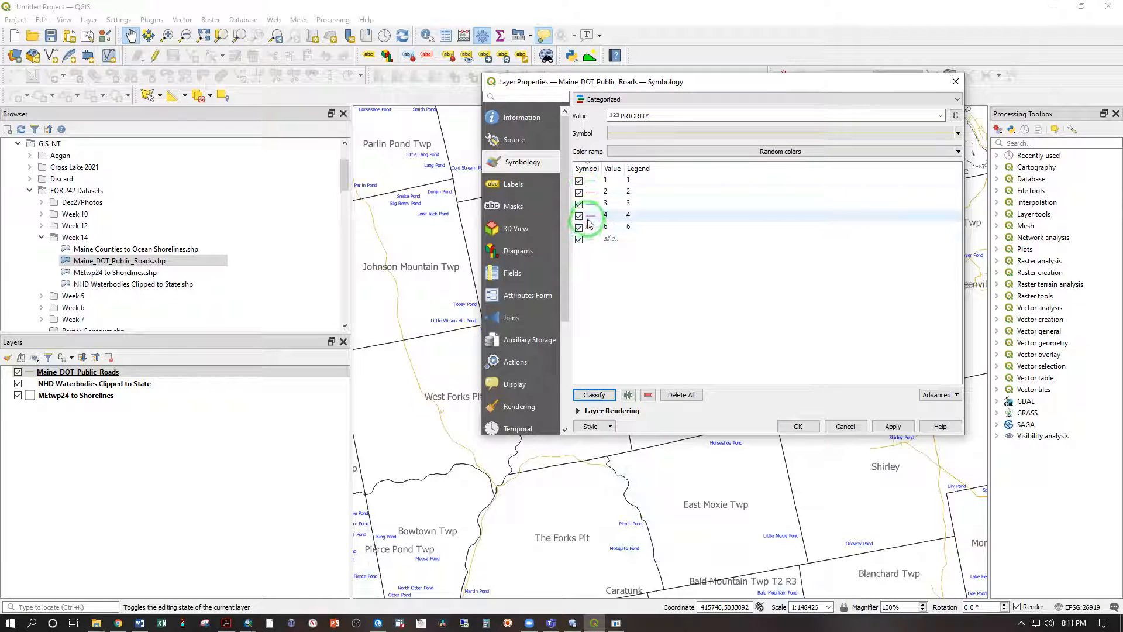
Give the priority 1 roads a pure red simple line with a stroke width of 0.46 mm.
double_click(592, 185)
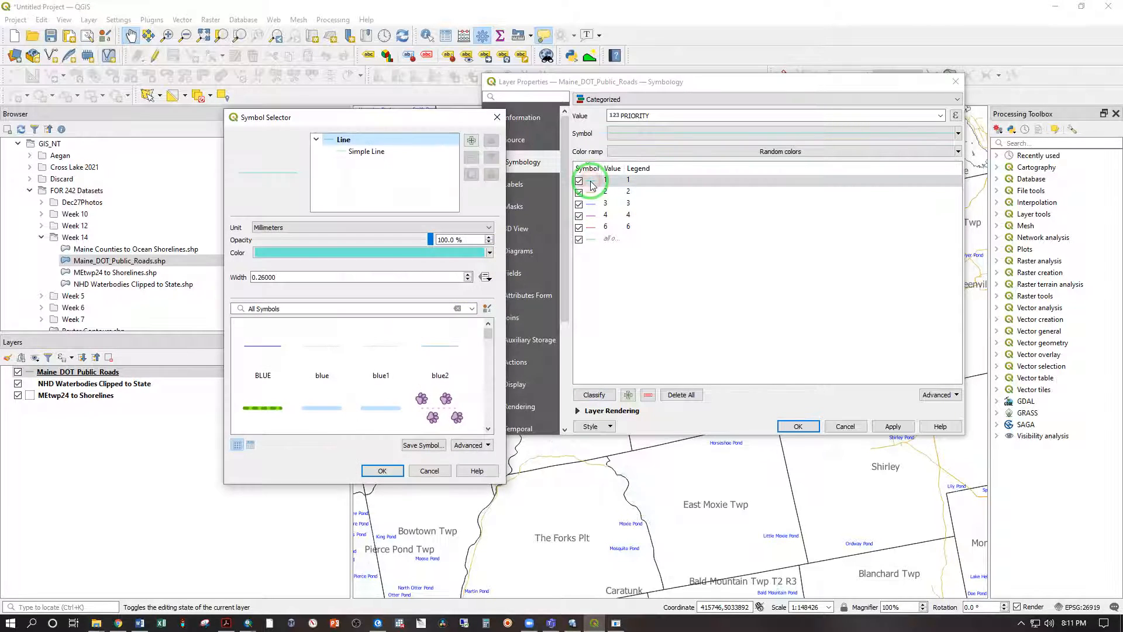
left_click(322, 154)
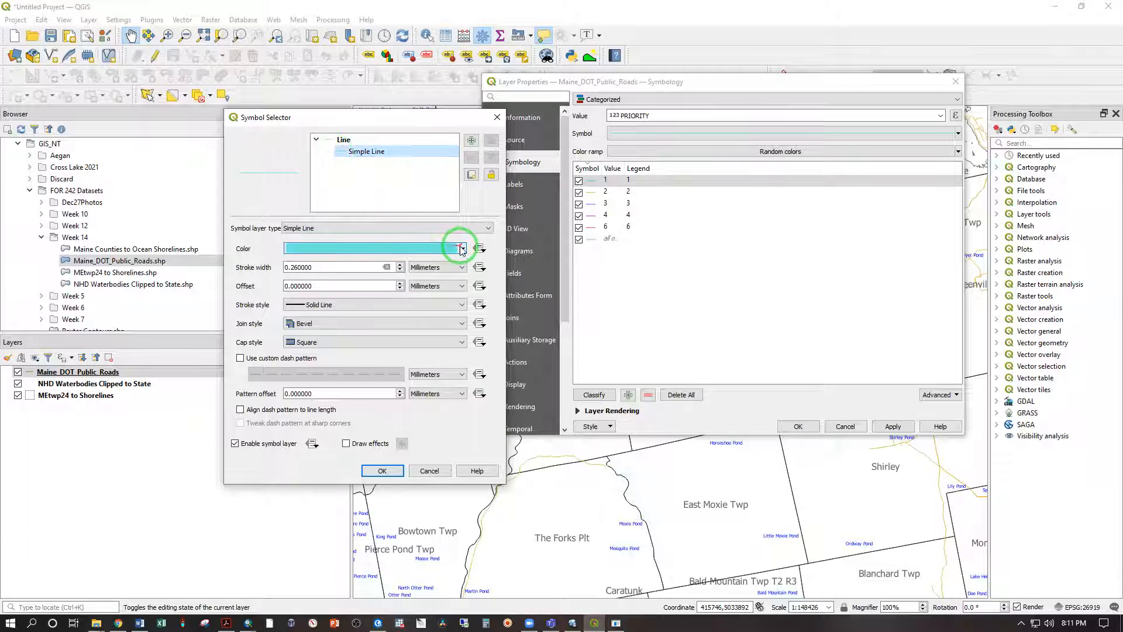
left_click(462, 250)
left_click(521, 293)
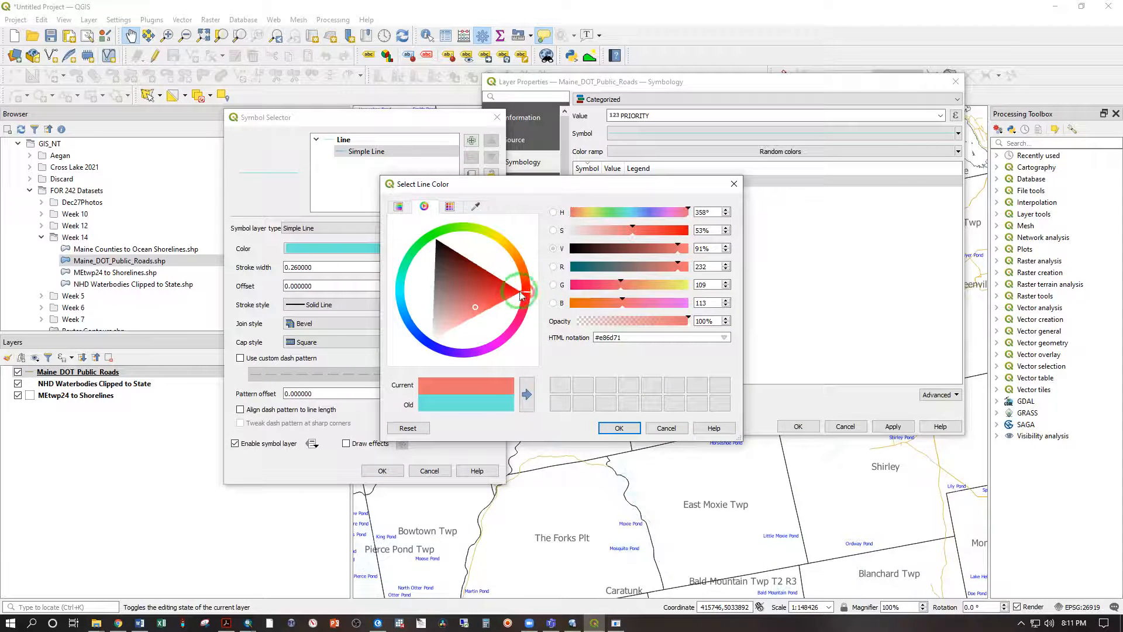
left_click(517, 291)
left_click(619, 427)
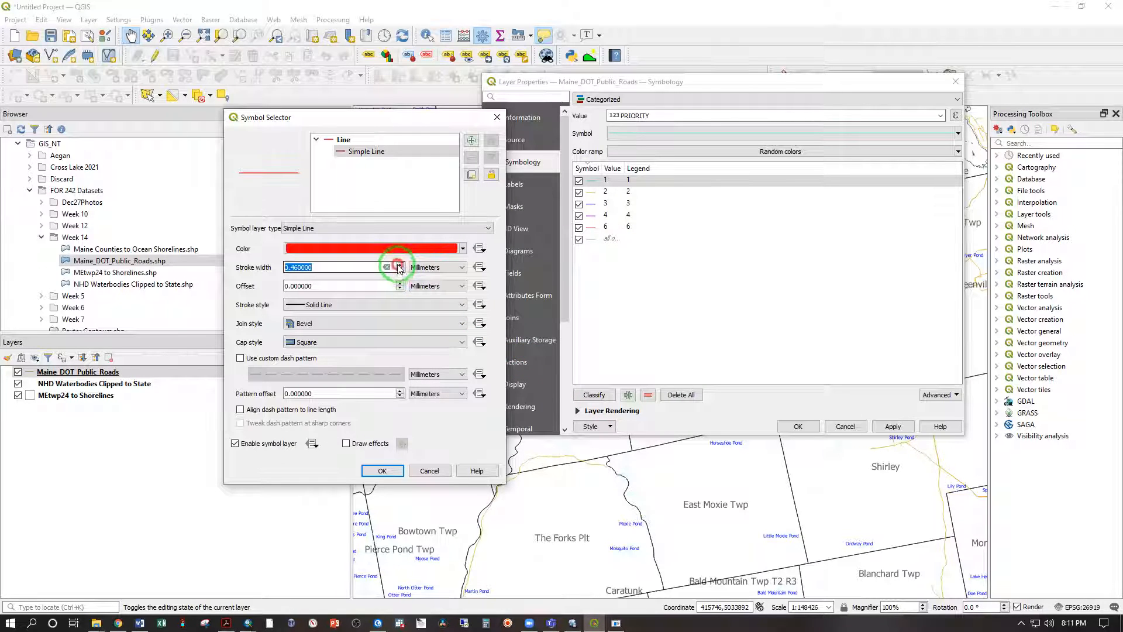
left_click(382, 470)
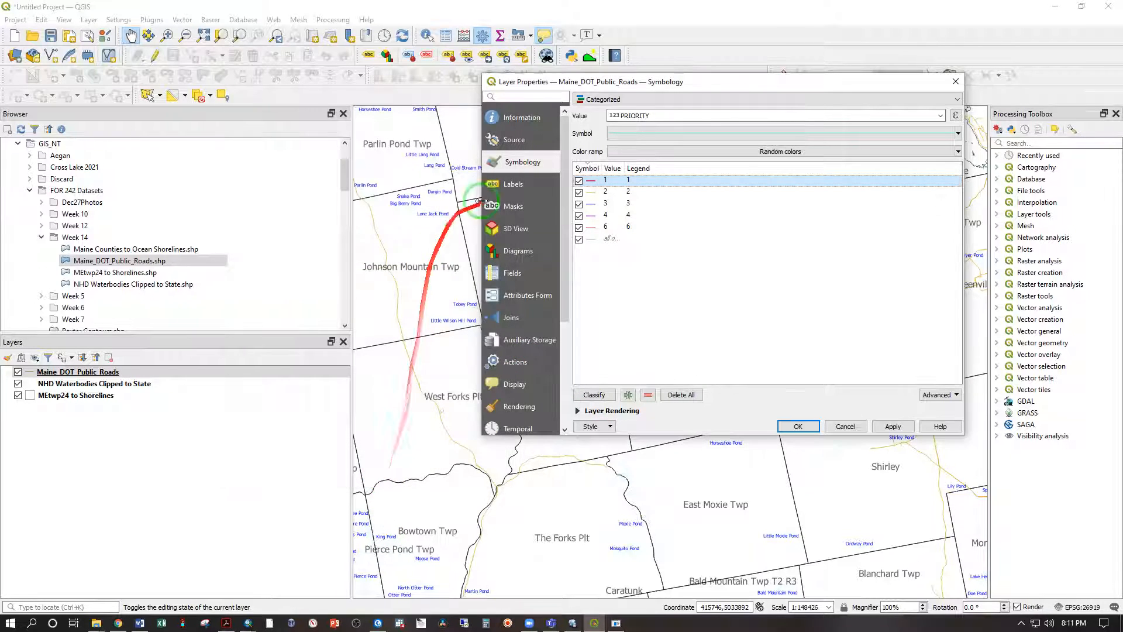
Change the simple line colour of the priority 2 roads to red.
double_click(587, 193)
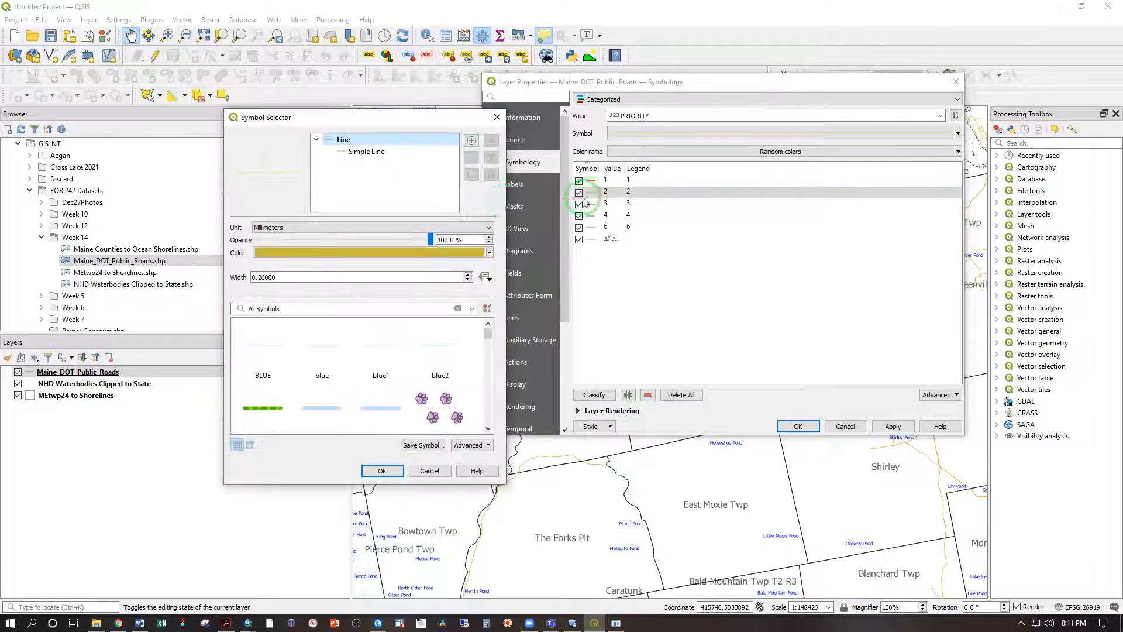
left_click(358, 151)
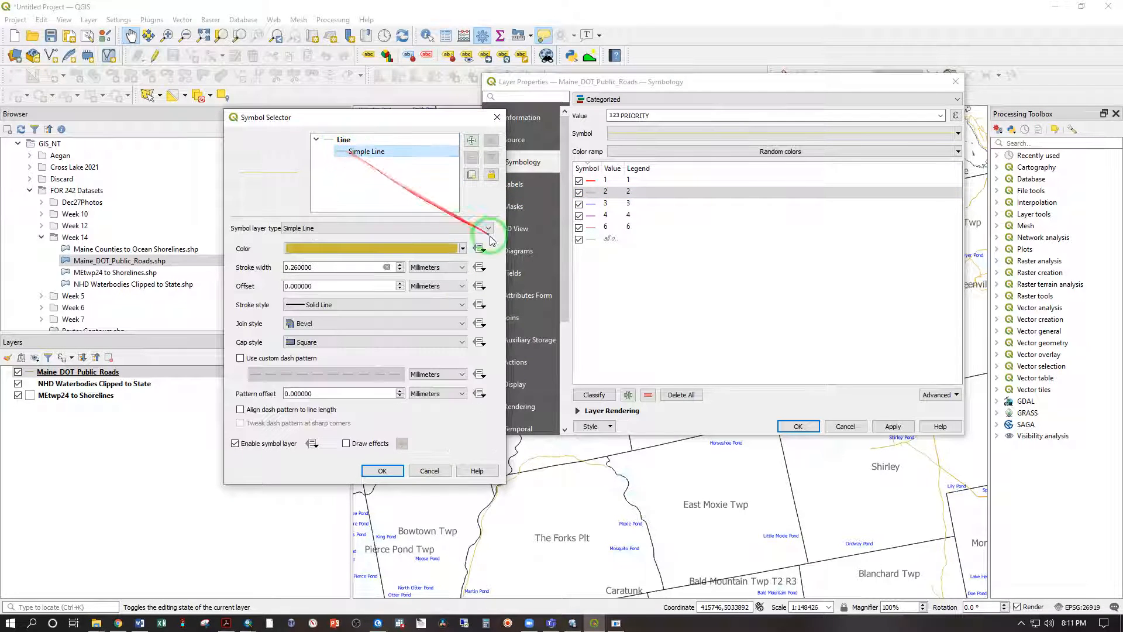
left_click(463, 249)
left_click(295, 412)
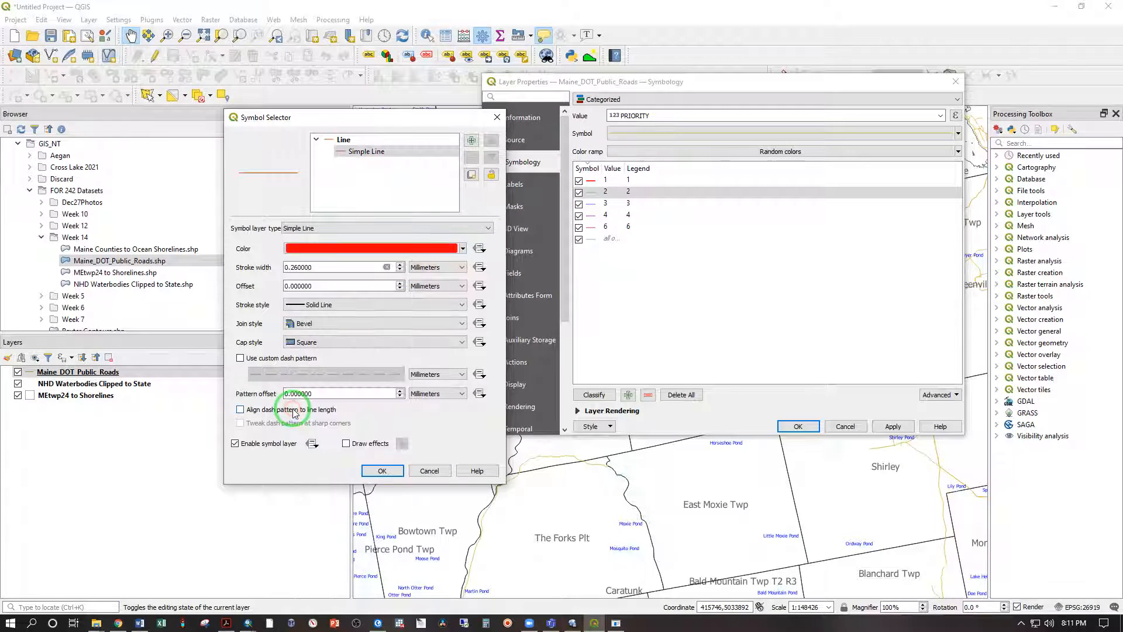
left_click(378, 471)
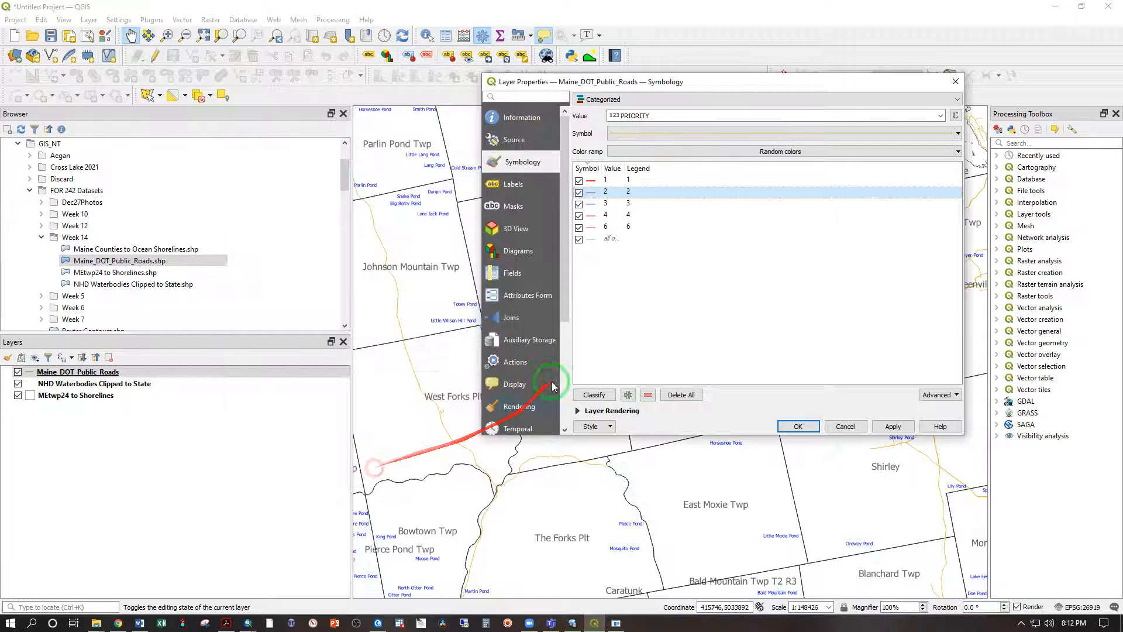
Change the simple line colour of the priority 3 roads to black.
double_click(594, 210)
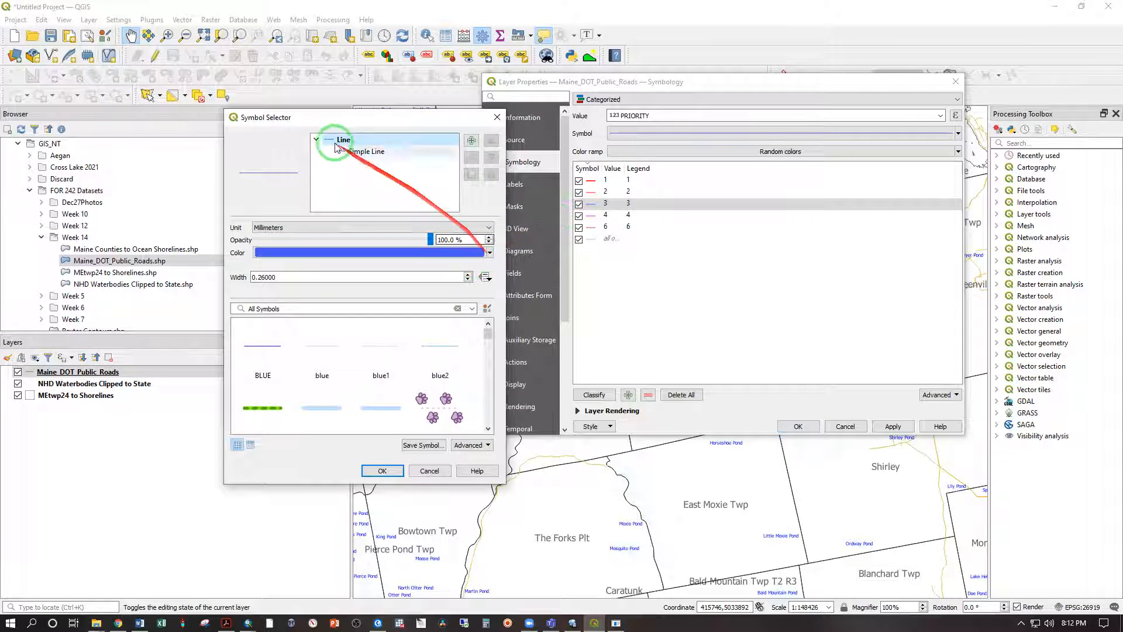
left_click(363, 151)
left_click(462, 248)
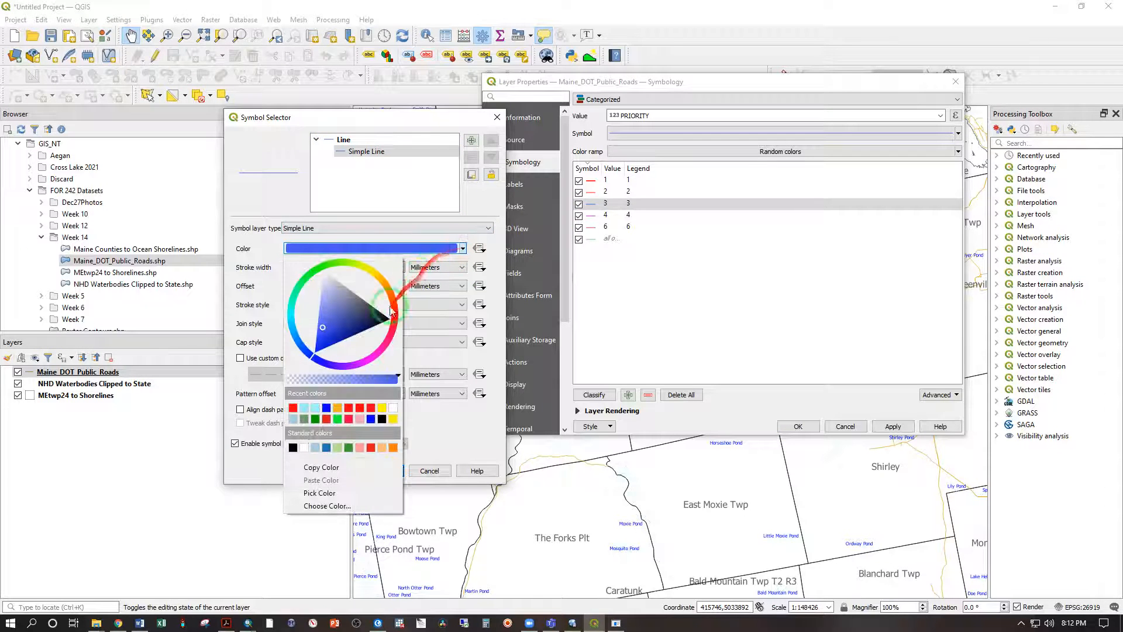
left_click(392, 313)
left_click(398, 463)
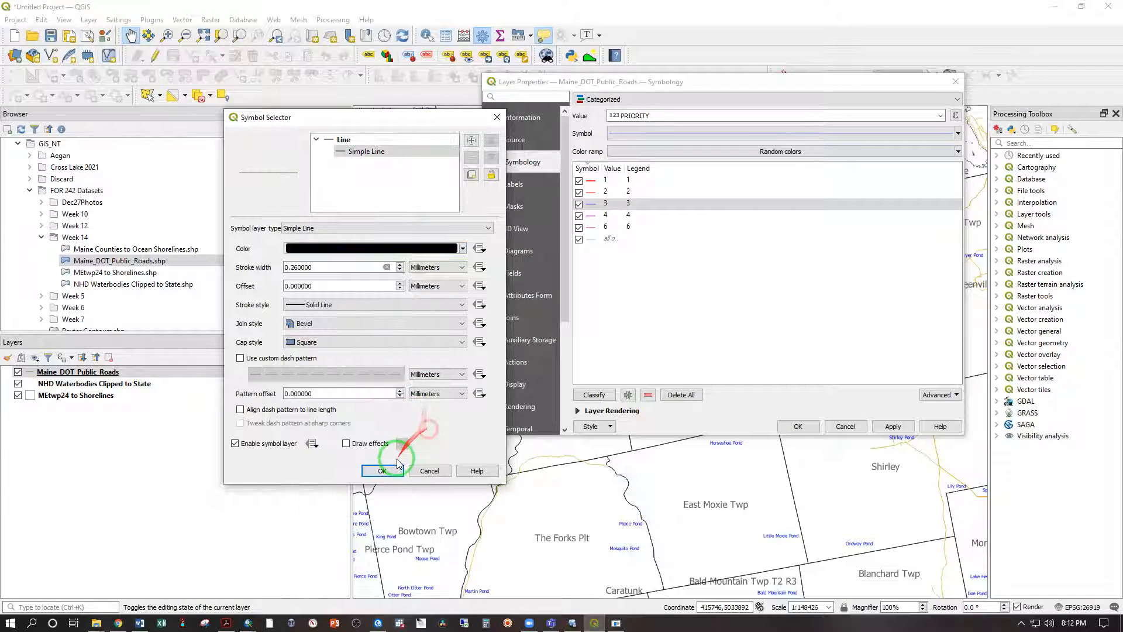
Change the priority 4 roads' simple line to black and reduce its stroke width.
double_click(593, 220)
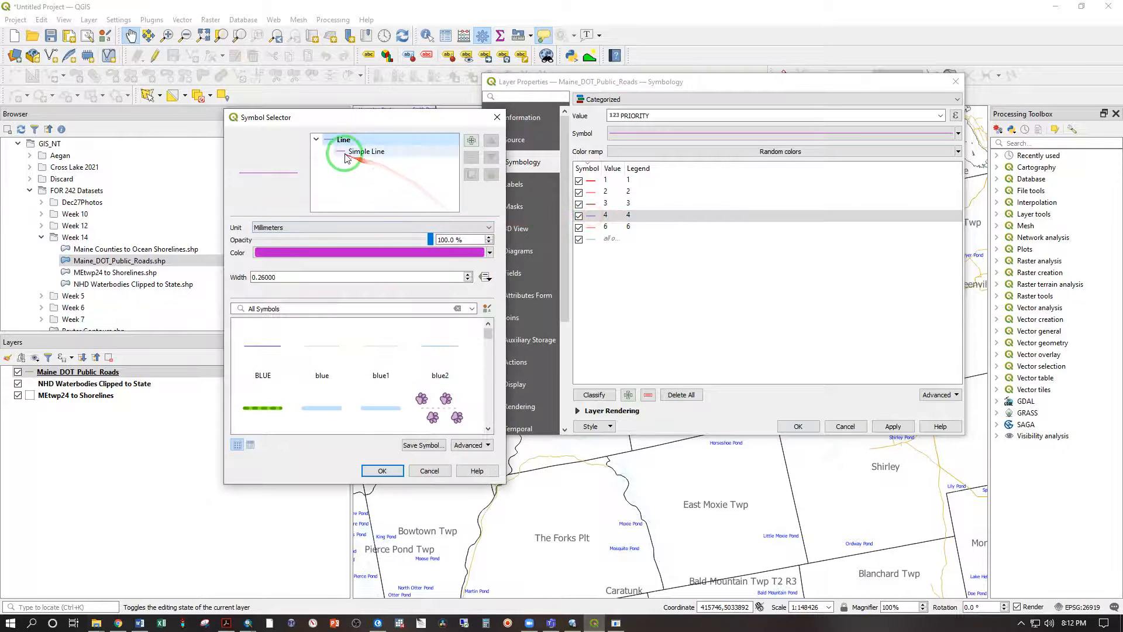
left_click(363, 151)
left_click(458, 247)
left_click_drag(475, 260, 512, 218)
left_click(619, 428)
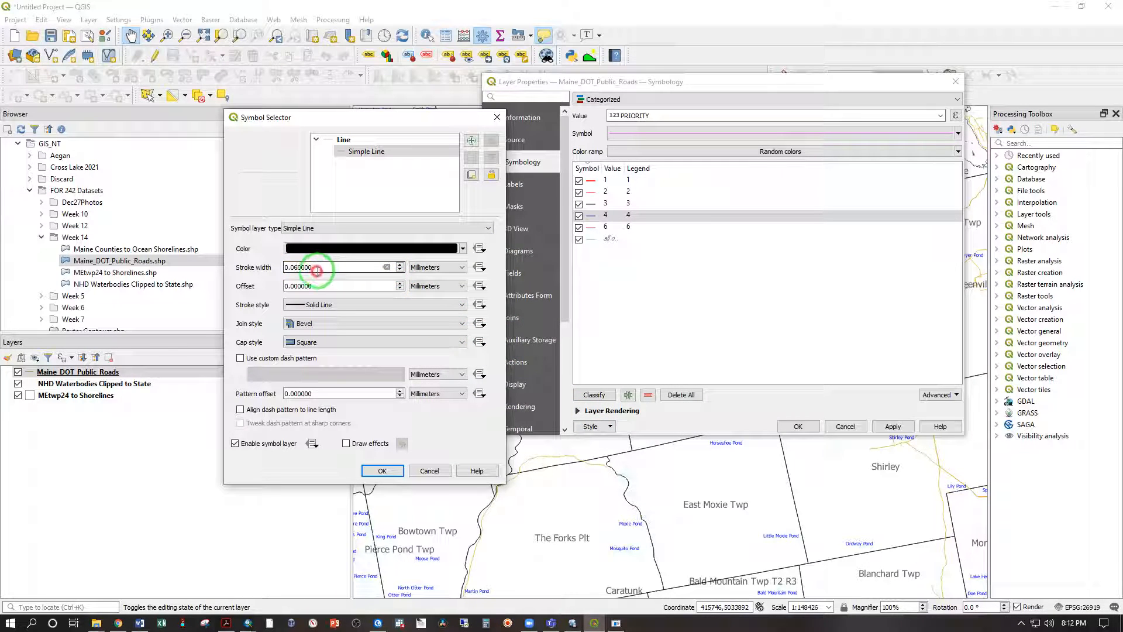
left_click_drag(317, 270, 301, 267)
left_click(382, 472)
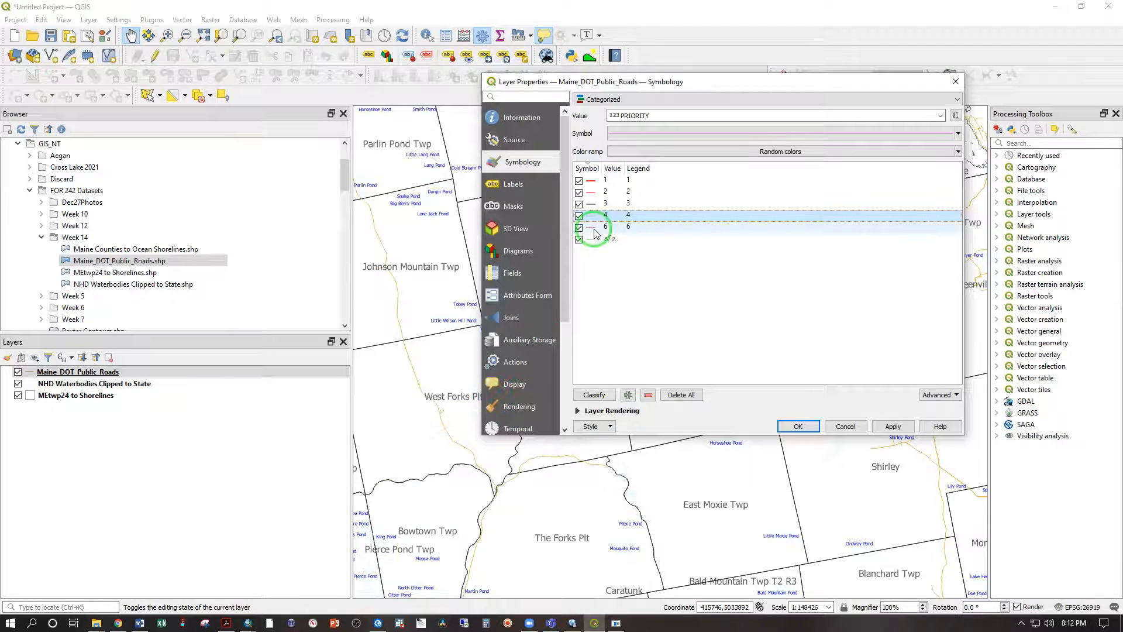
Give the priority 6 roads a dark grey simple line with the Dot Line stroke style.
double_click(595, 234)
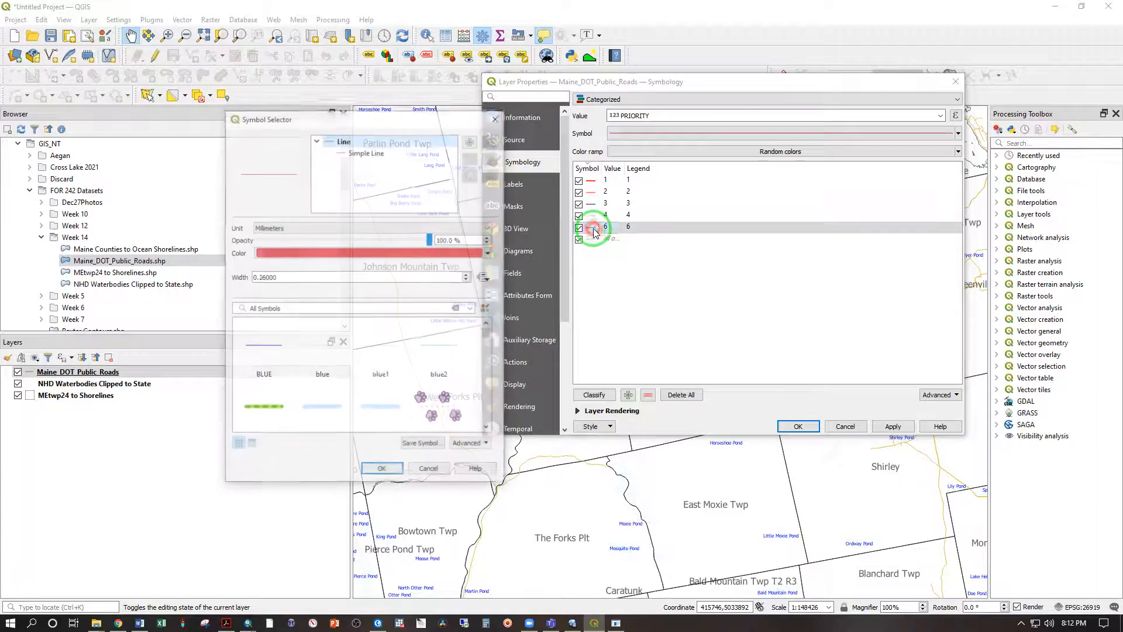
left_click(346, 153)
left_click(463, 248)
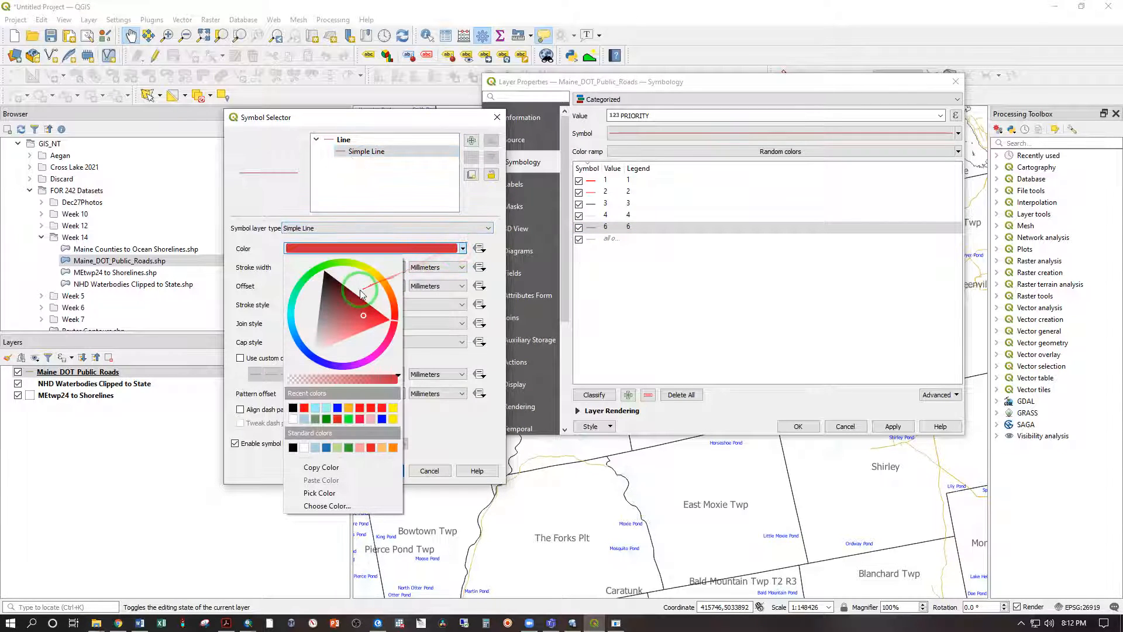
left_click_drag(334, 291, 314, 309)
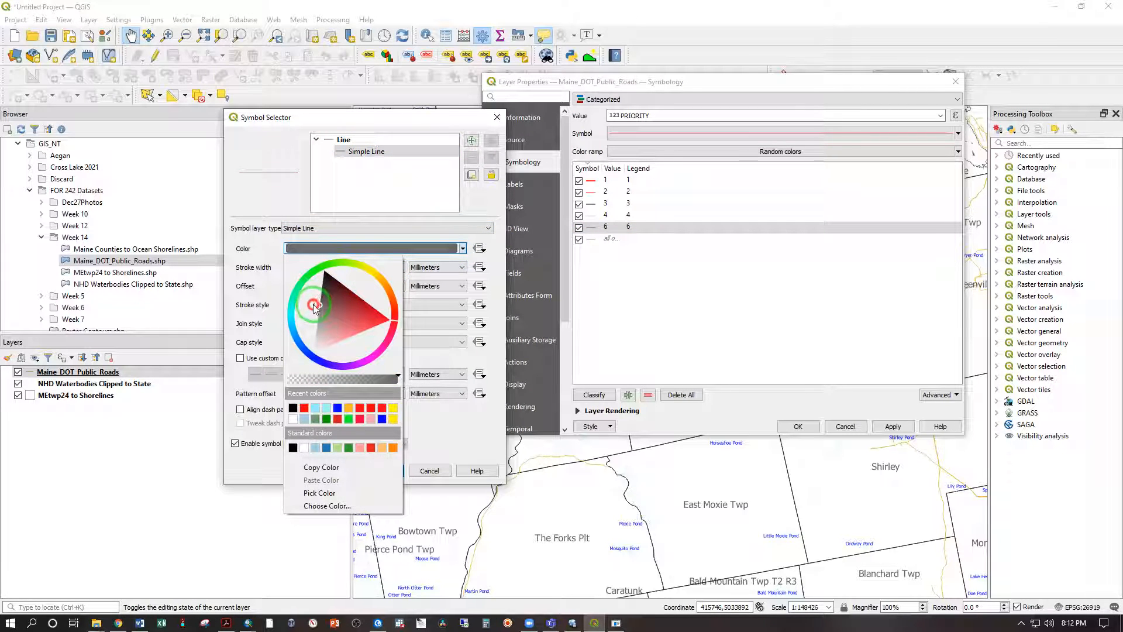
left_click(466, 398)
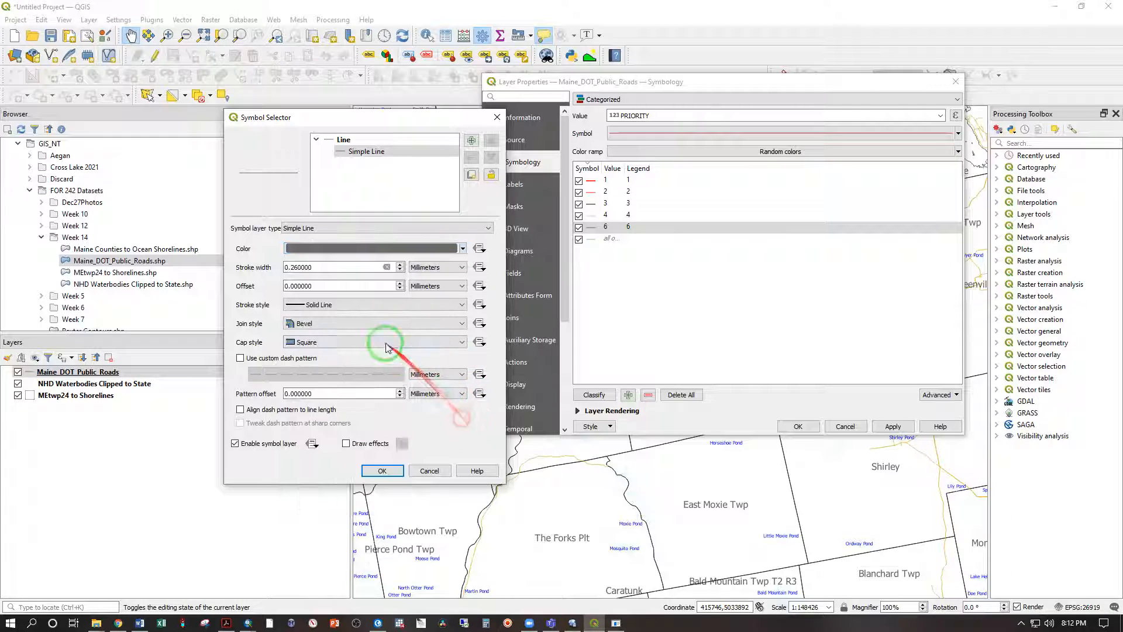
left_click(336, 304)
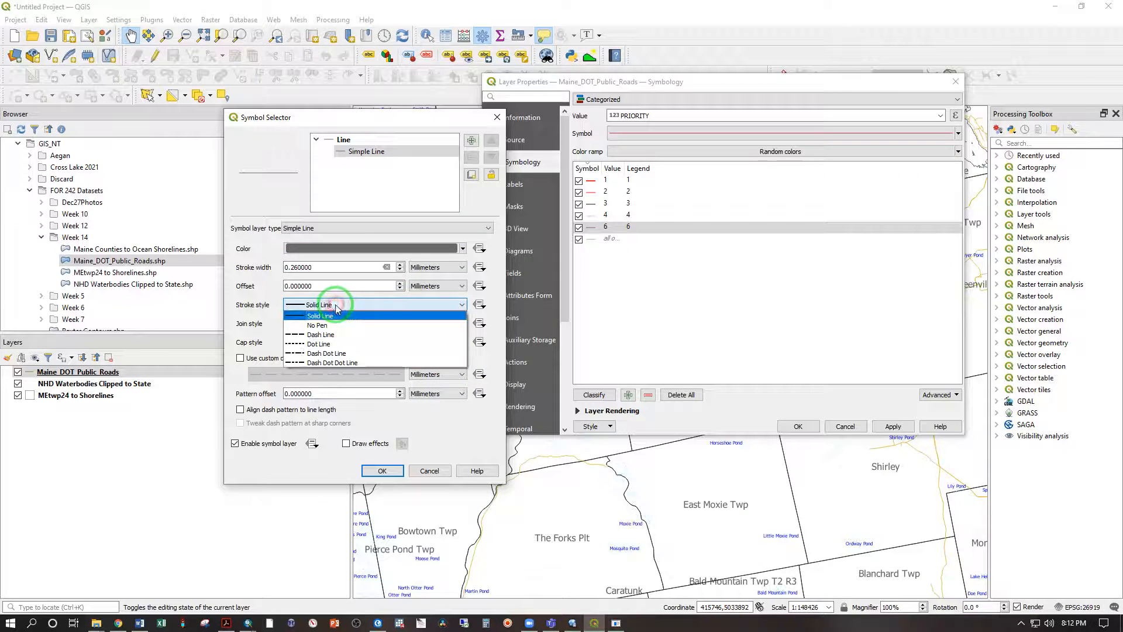
left_click(331, 344)
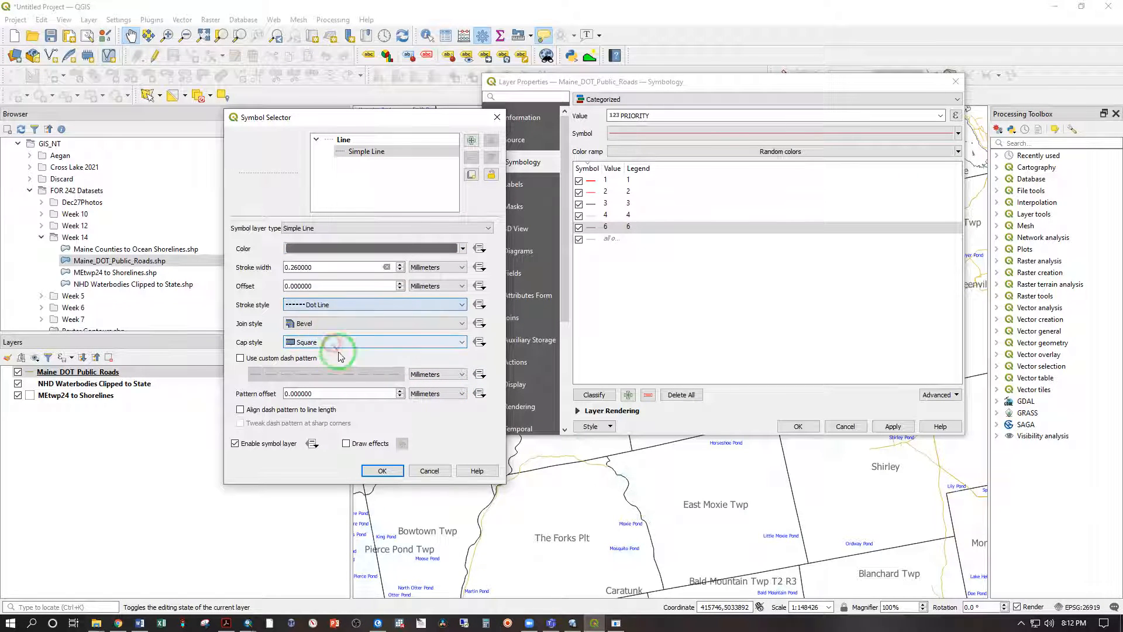
left_click(383, 471)
Check the line symbol for all other values and apply the categorized styling to the roads layer.
double_click(595, 242)
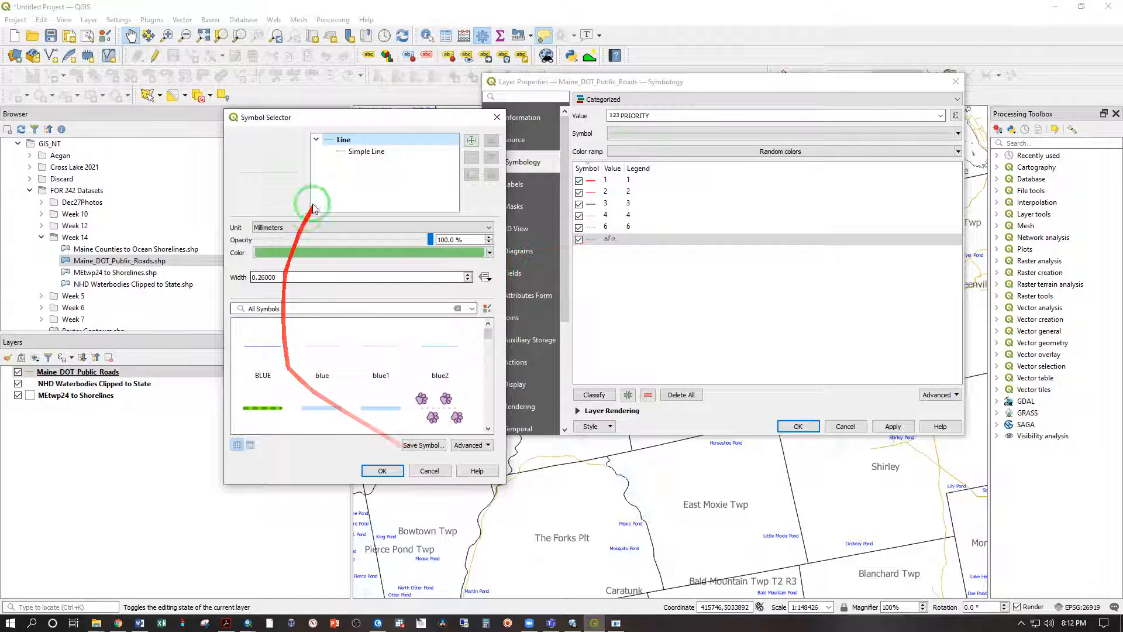
left_click(379, 469)
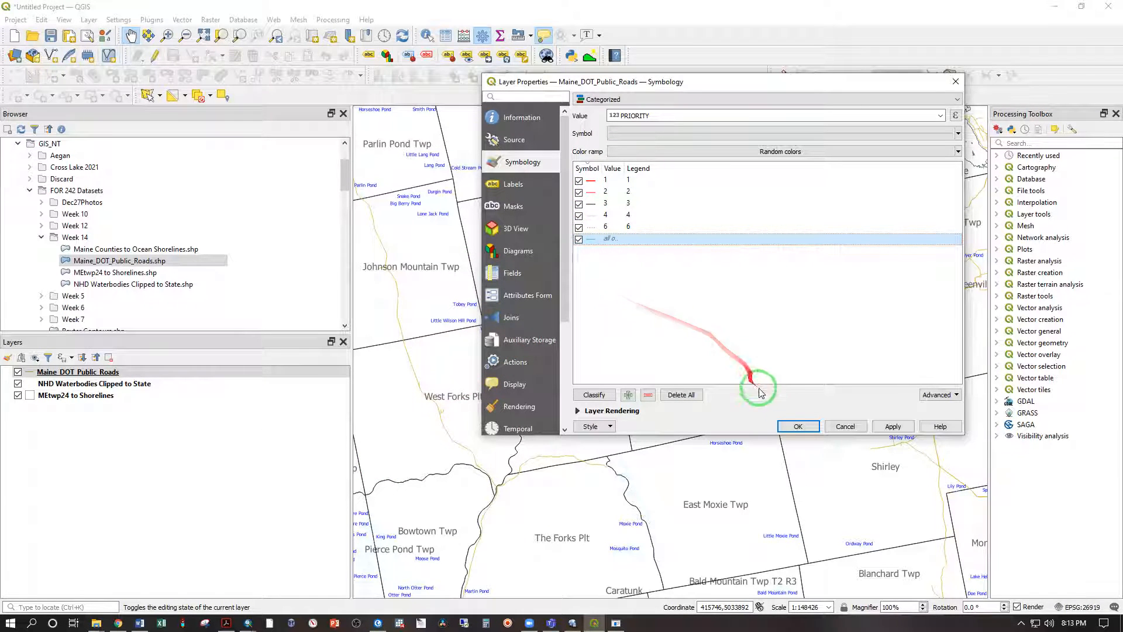
left_click(798, 426)
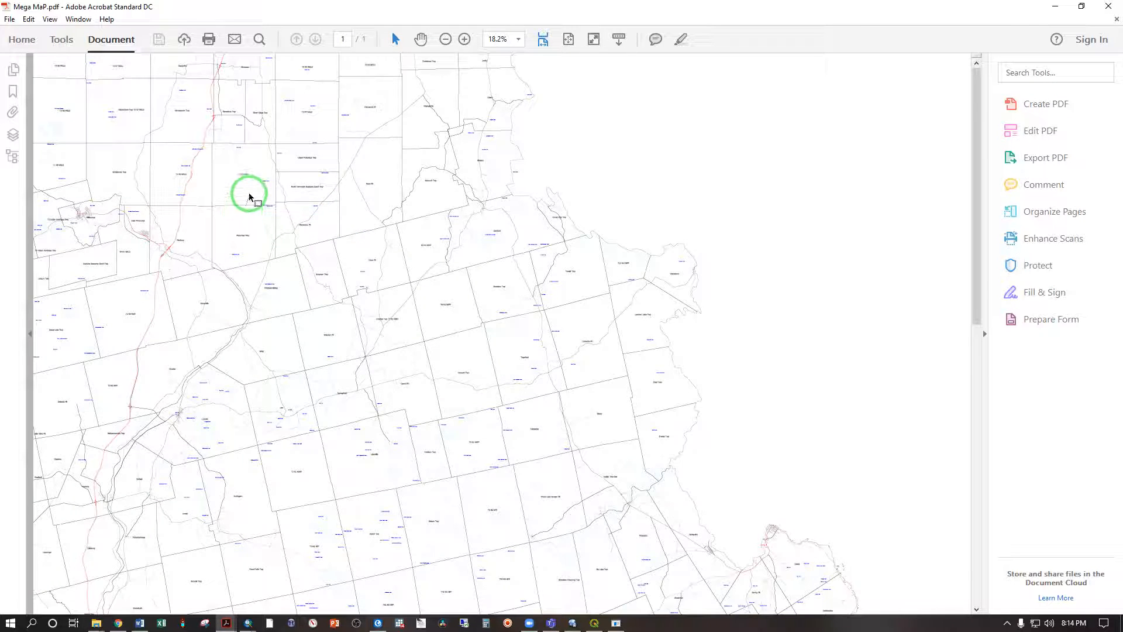
Examine the styled roads in the exported Mega MaP.pdf in Adobe Acrobat, up close at 100% around Howland and Enfield.
scroll(250, 197, "down", 3)
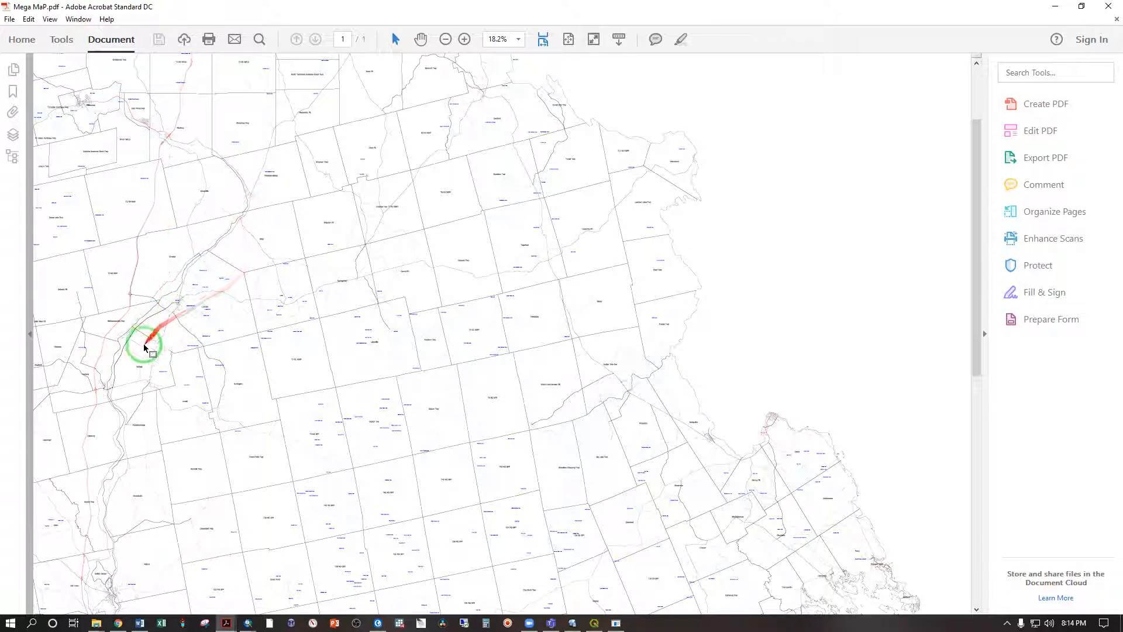
scroll(164, 330, "up", 3)
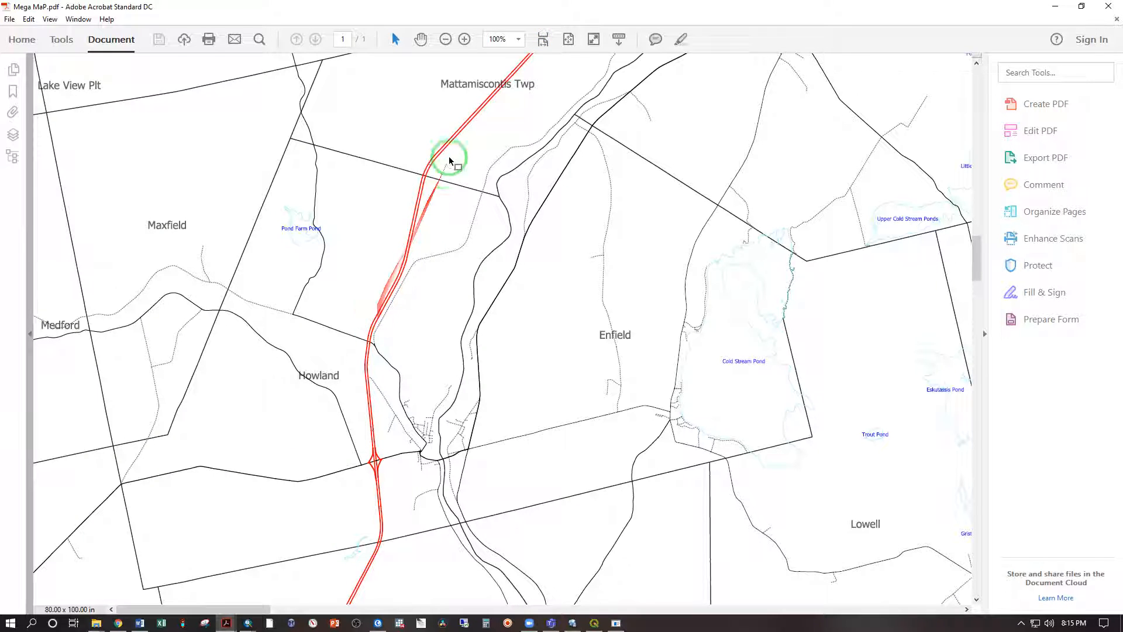
Examine the styled roads in the exported PDF from Howland south to Edinburg and Passadumkeag, and zoom out.
scroll(345, 301, "down", 3)
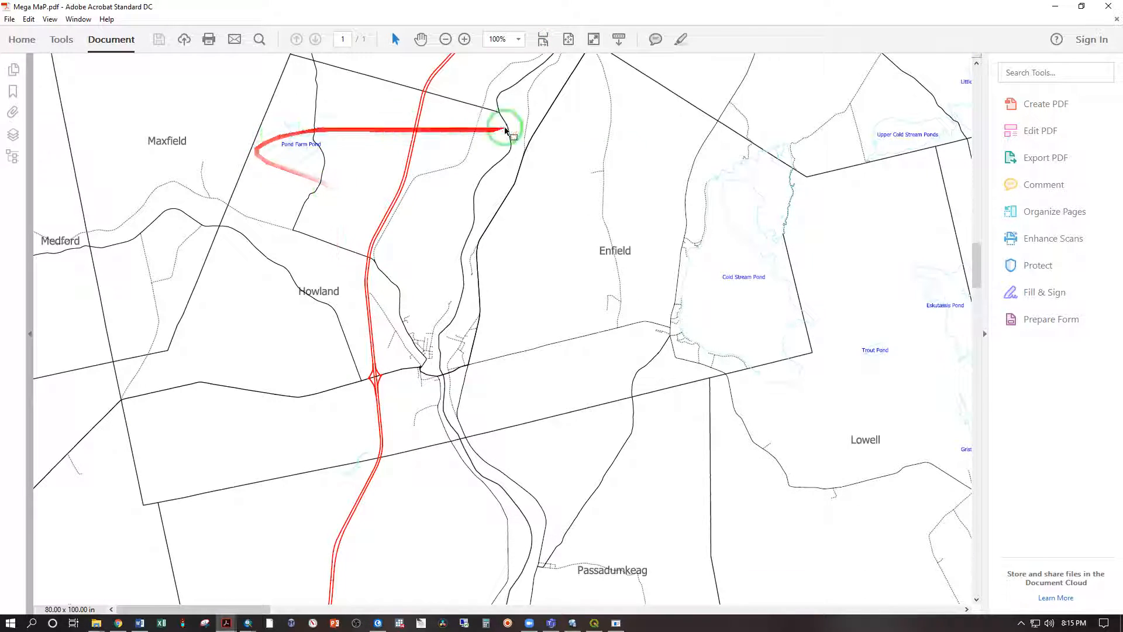
scroll(433, 356, "down", 3)
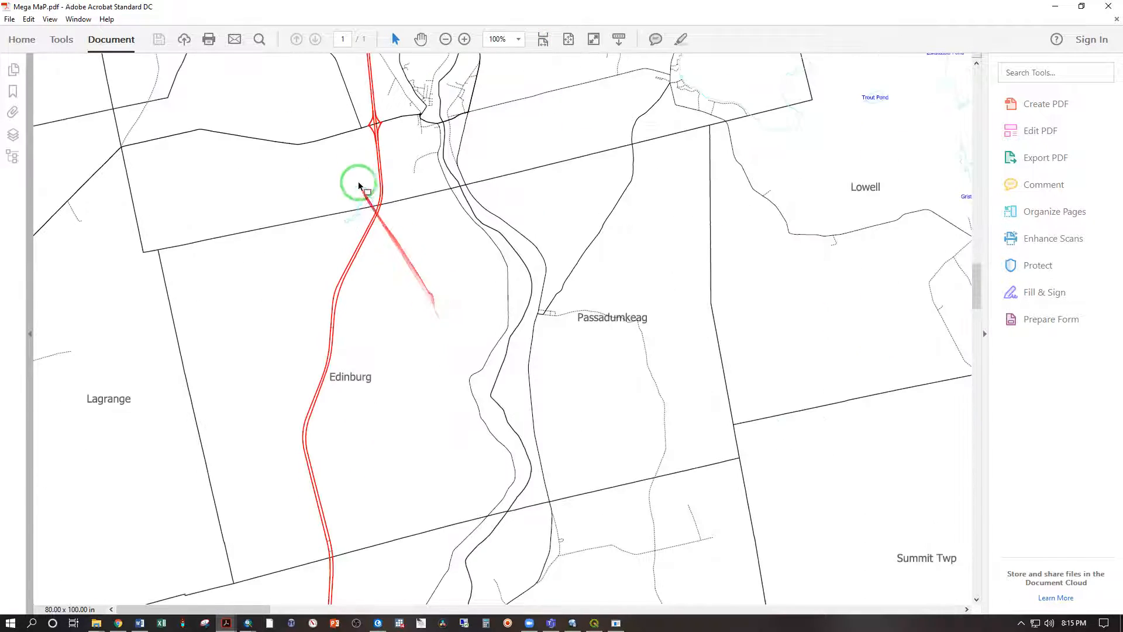
left_click(446, 39)
left_click(447, 40)
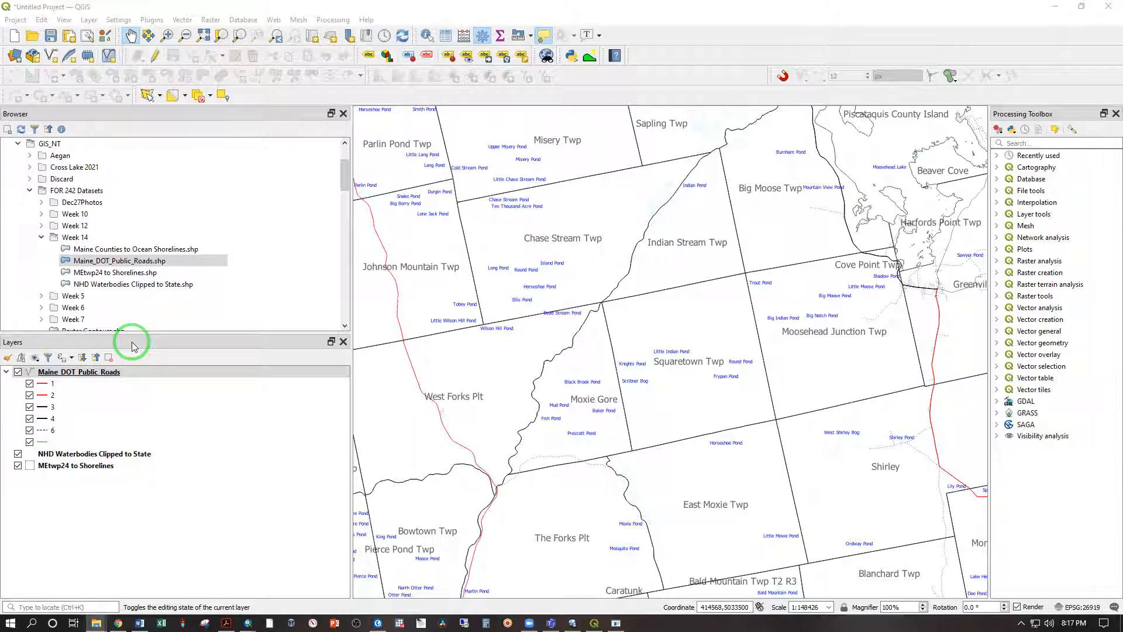
In QGIS, add the Google Satellite XYZ tiles with the first suggested transformation and place the layer beneath all other layers.
scroll(51, 226, "down", 10)
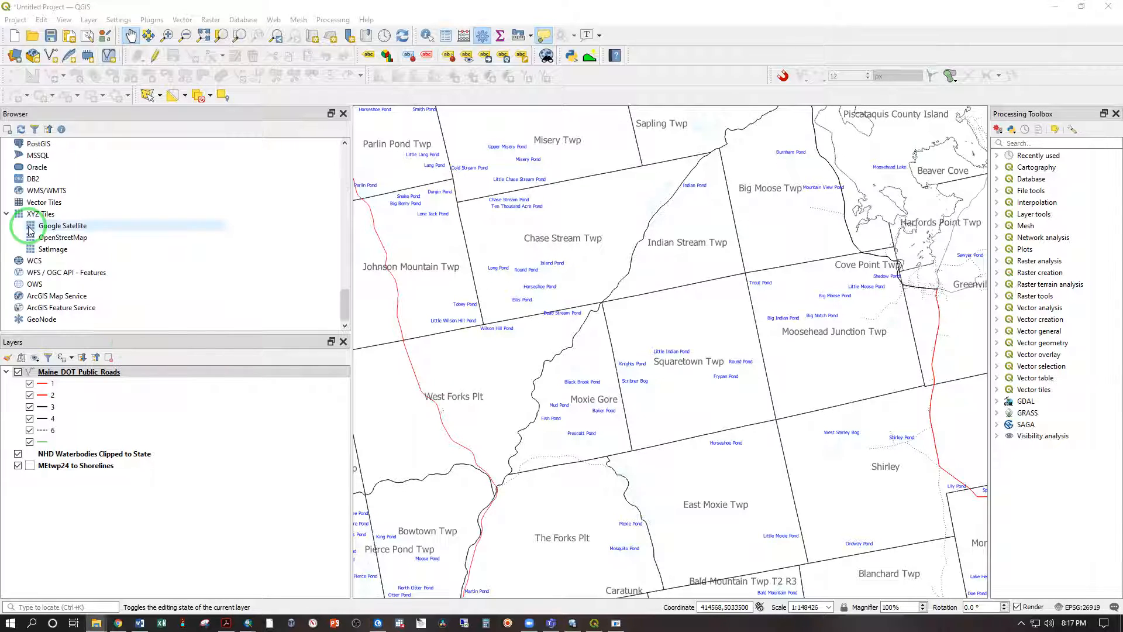
left_click(46, 225)
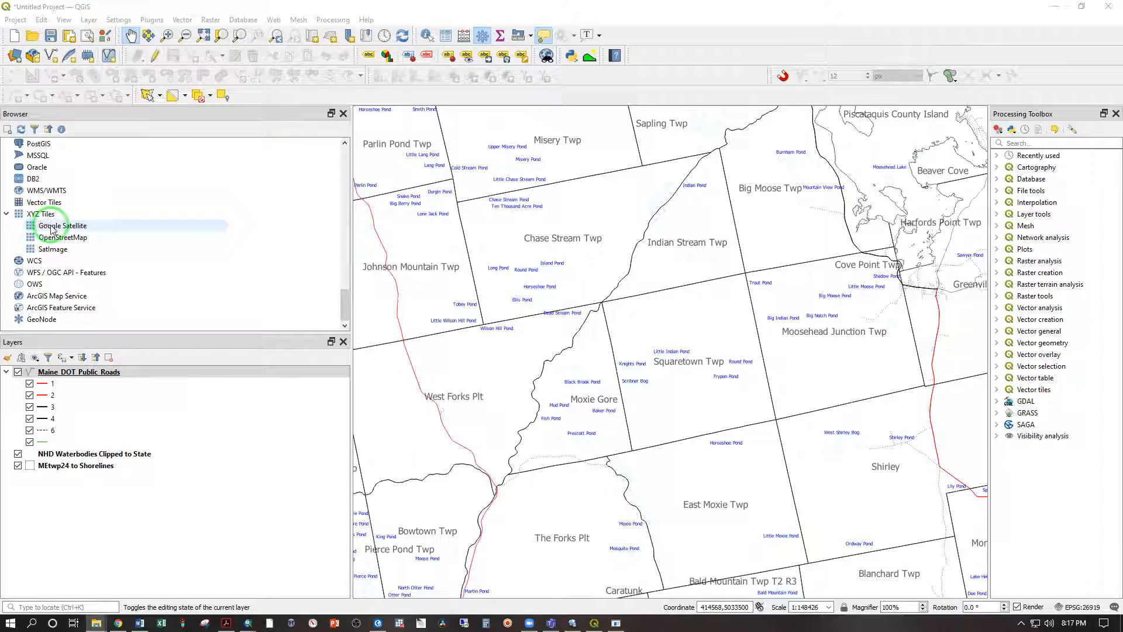
left_click(51, 228)
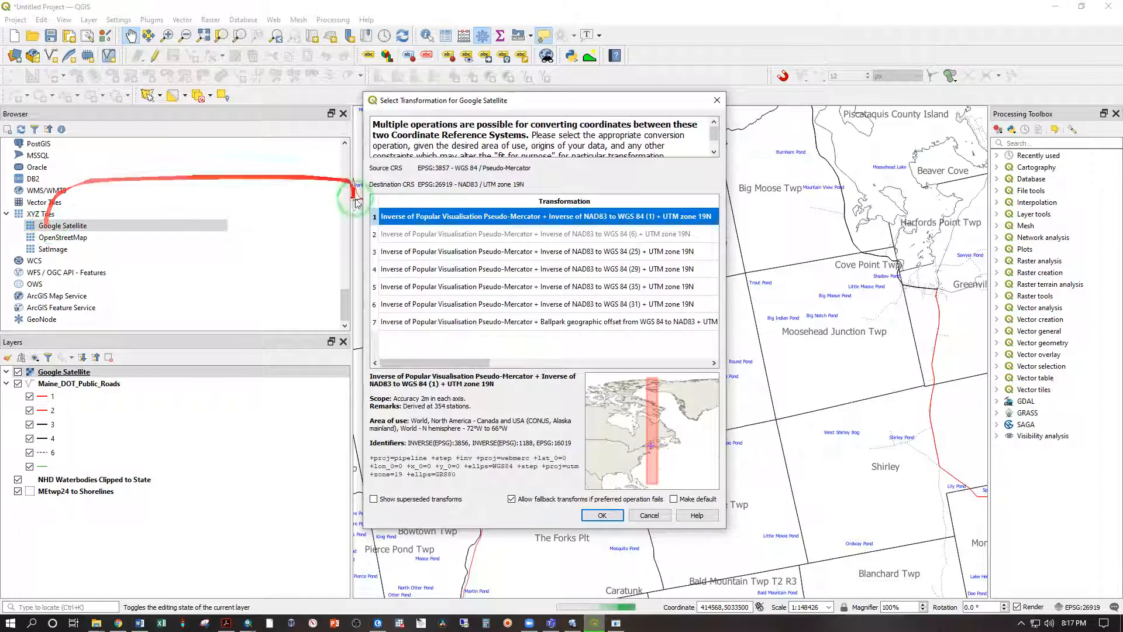
left_click(602, 515)
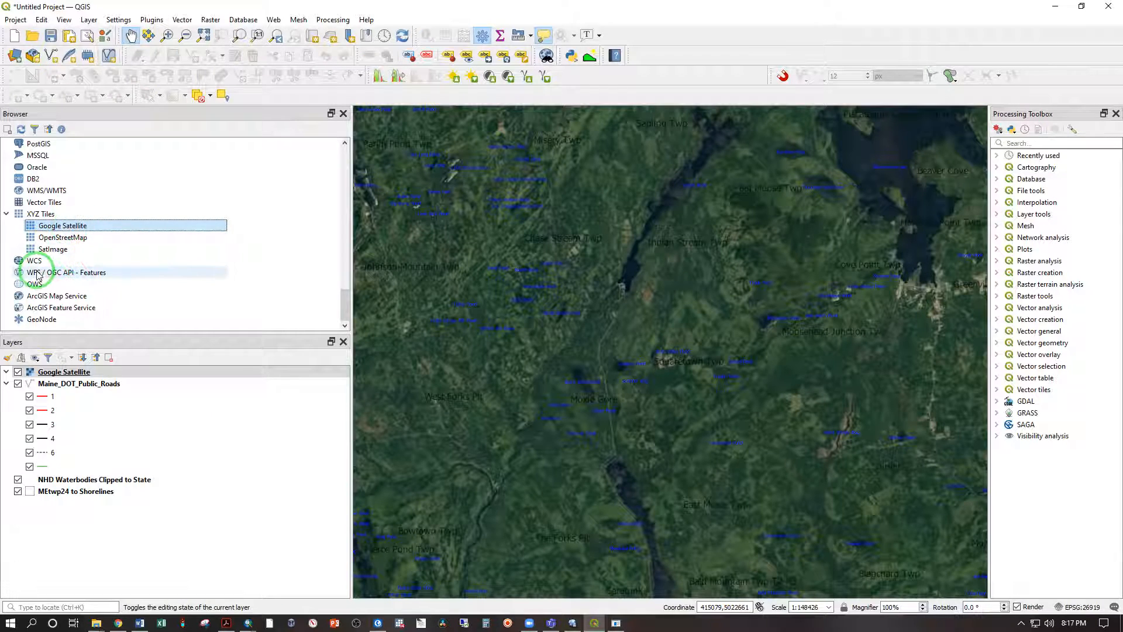
left_click(68, 374)
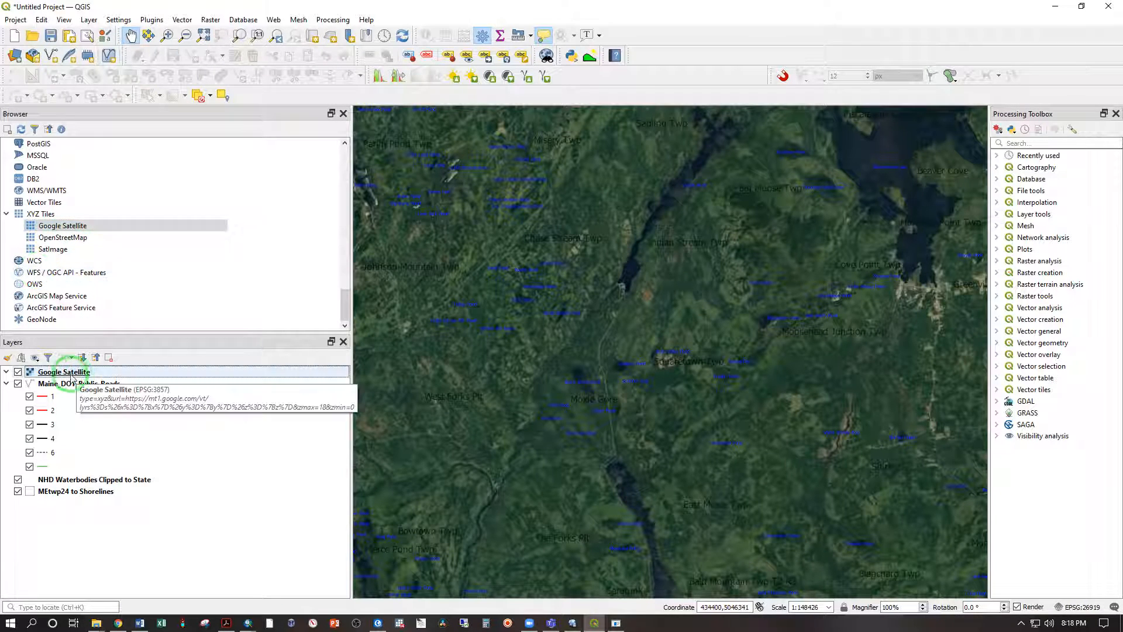
left_click_drag(68, 376, 55, 492)
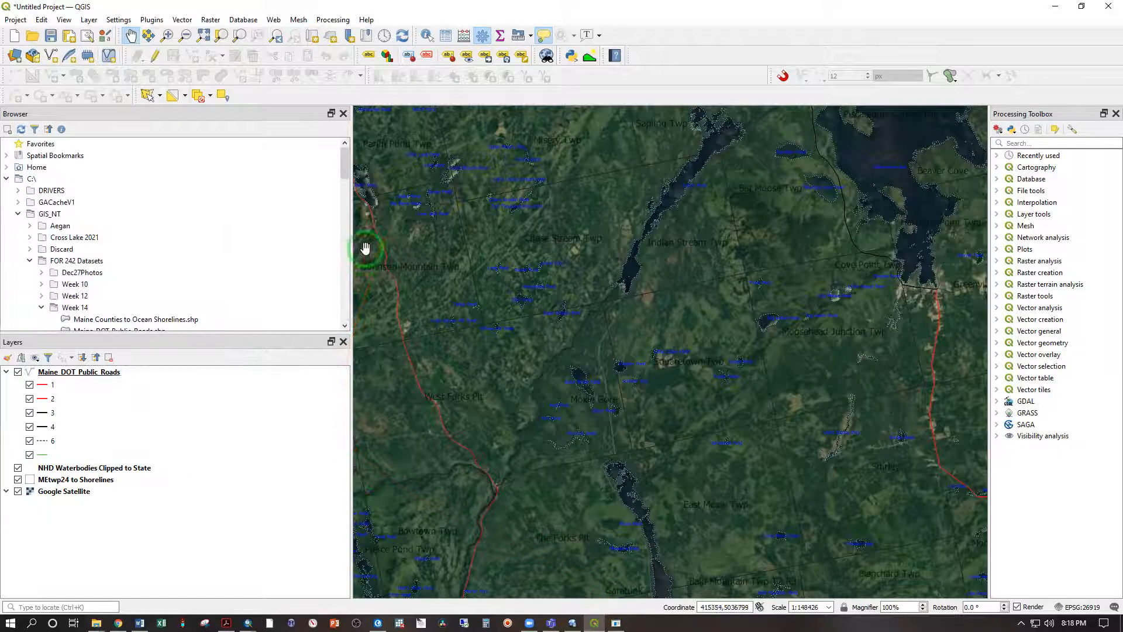
Locate on the satellite imagery the unmapped woods road that branches south from the public road near Sandwich Academy Grant Twp.
scroll(491, 143, "up", 3)
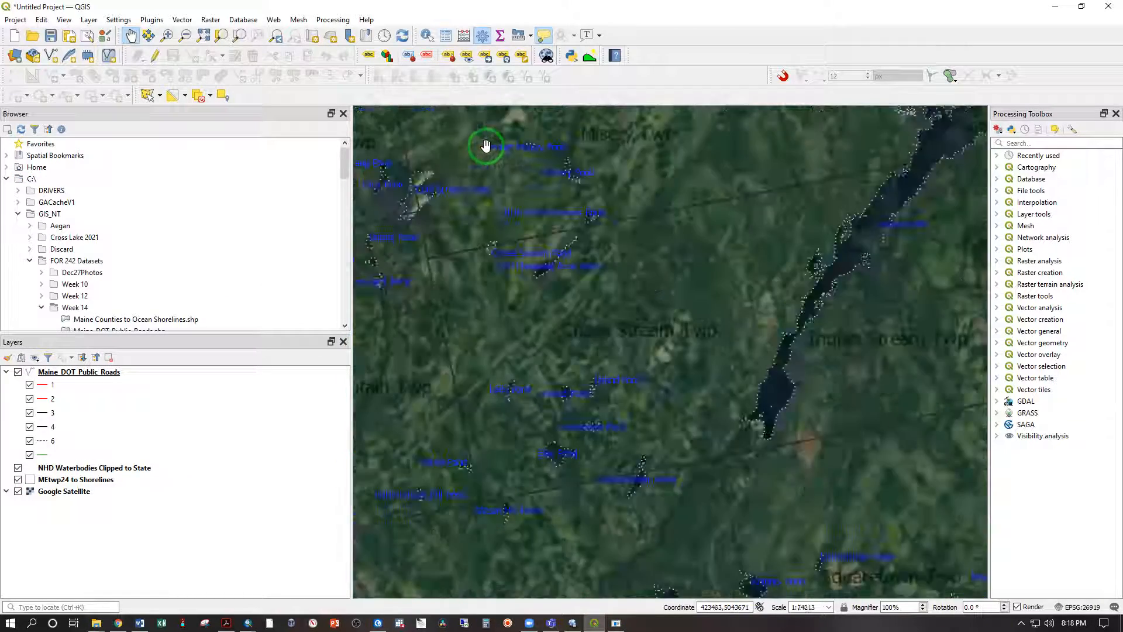
left_click_drag(564, 150, 634, 308)
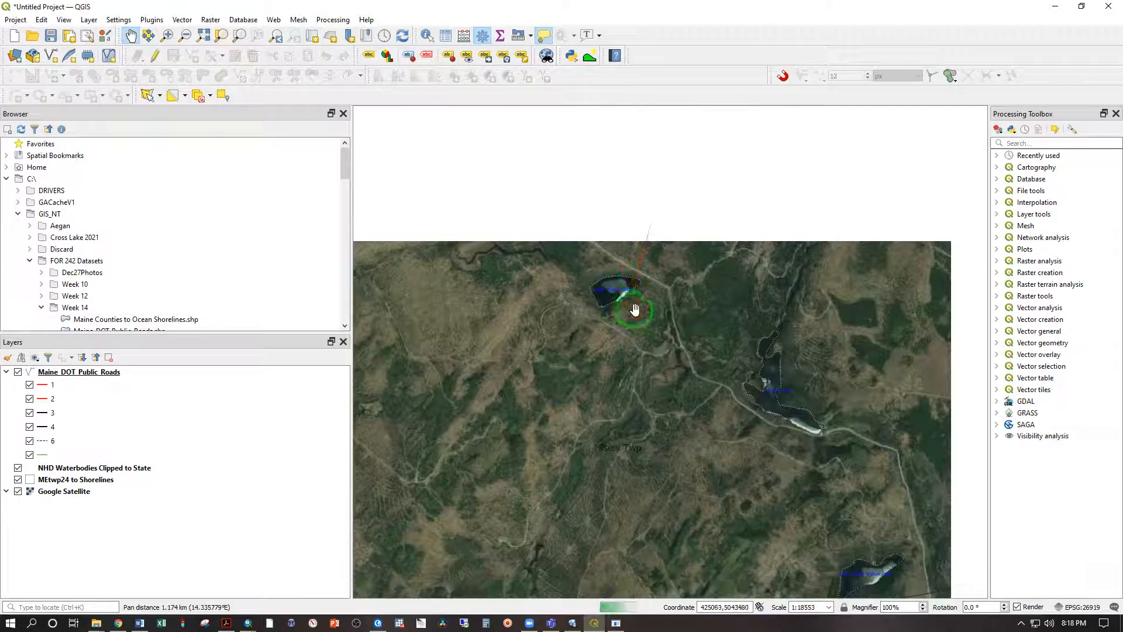
scroll(594, 258, "down", 2)
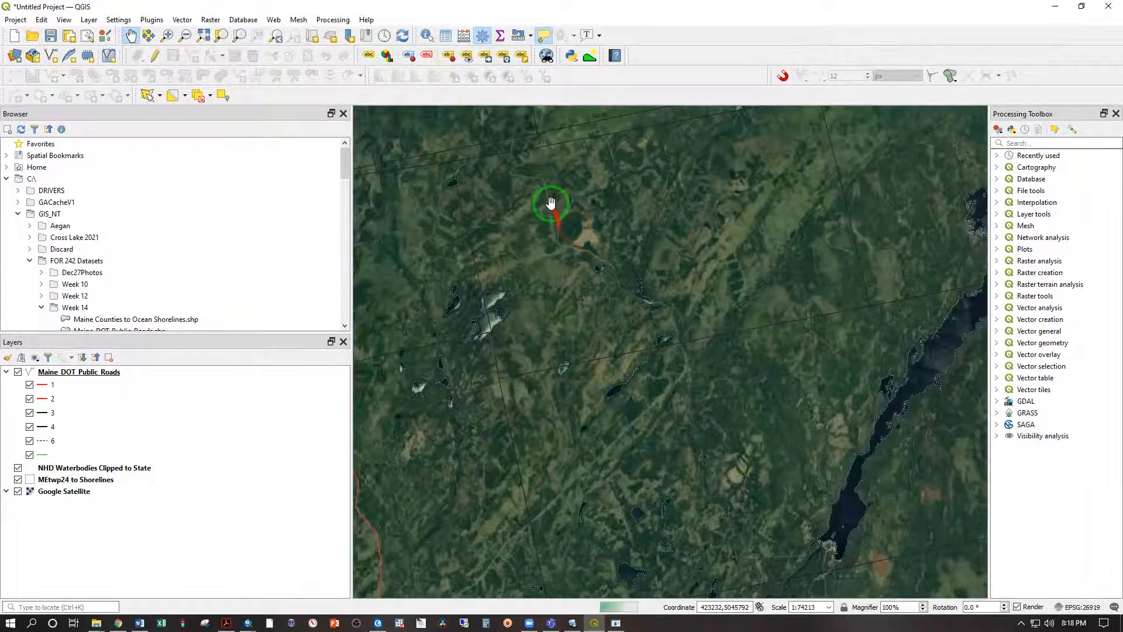
left_click_drag(550, 200, 568, 349)
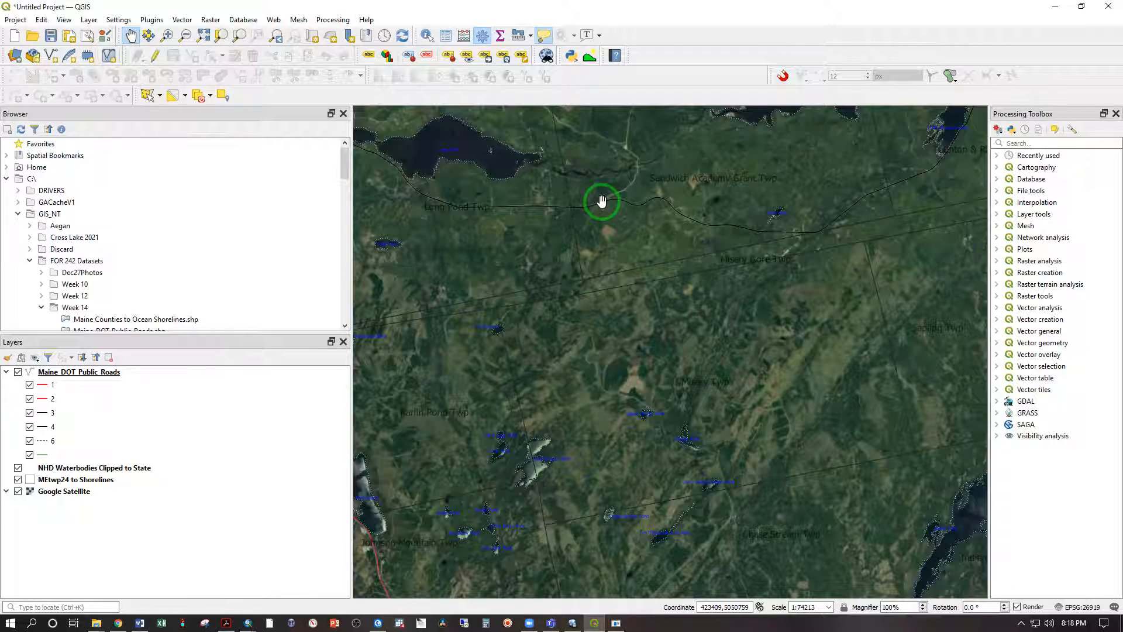
scroll(602, 201, "up", 2)
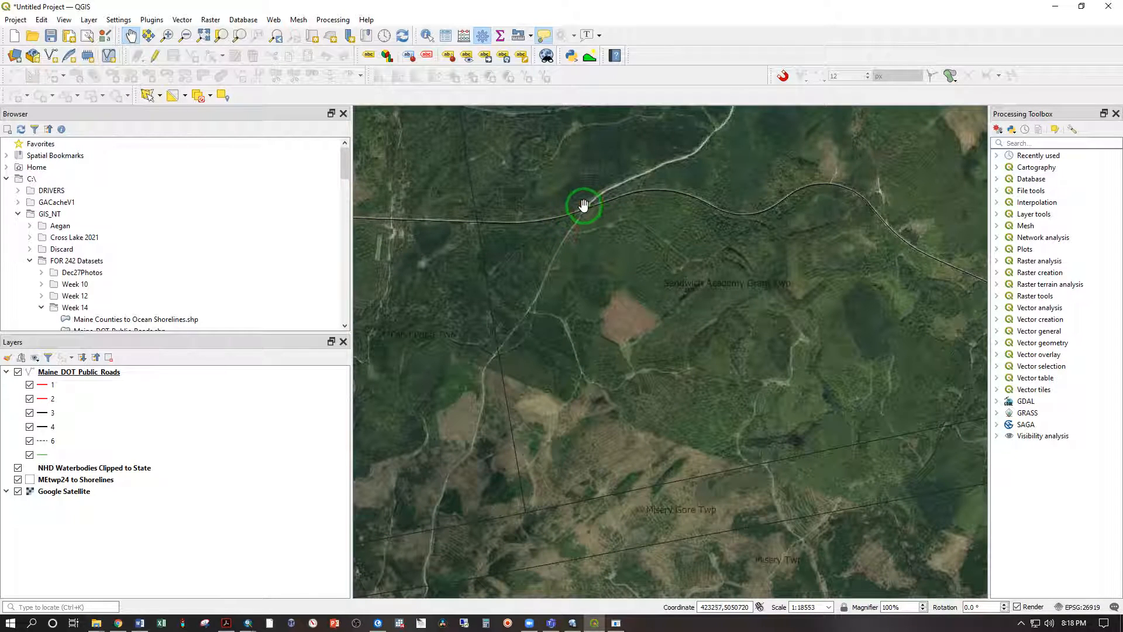
Create a line shapefile named UpperMiseryRd.shp in the Week 14 folder, using the project CRS EPSG:26919 - NAD83 / UTM zone 19N.
scroll(69, 245, "down", 2)
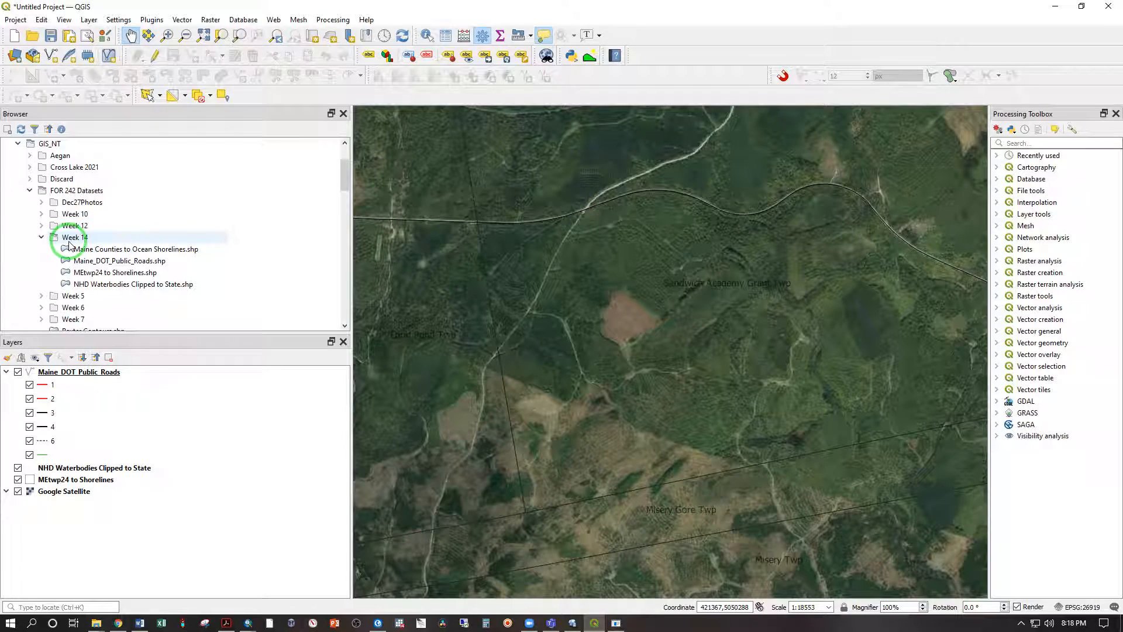
right_click(69, 242)
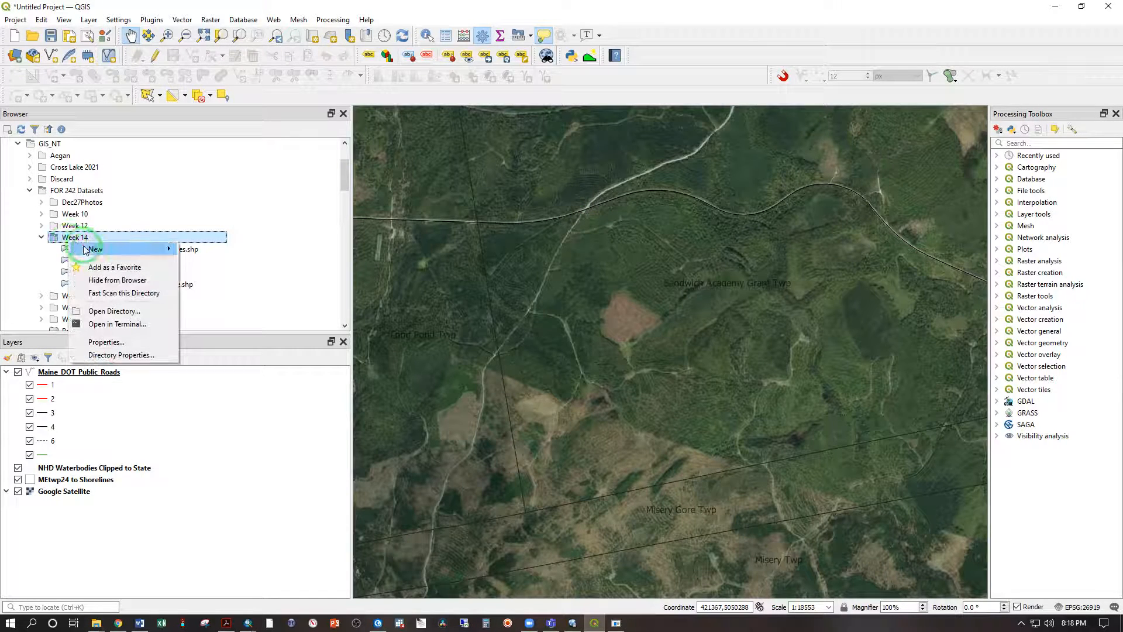
mouse_move(92, 253)
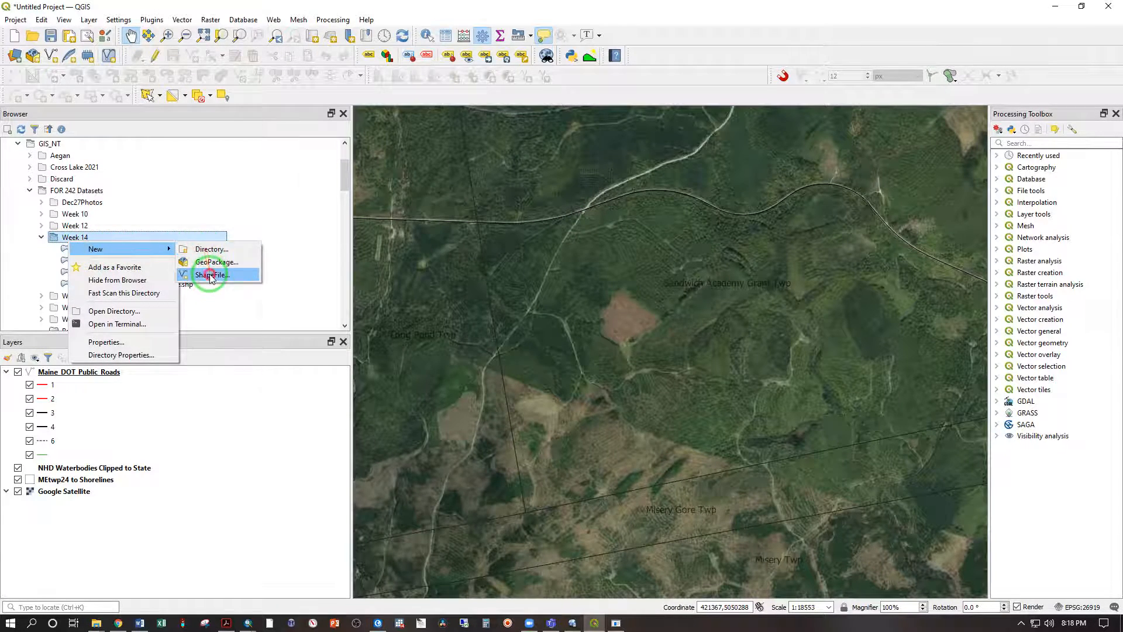
left_click(211, 275)
left_click_drag(531, 46, 501, 46)
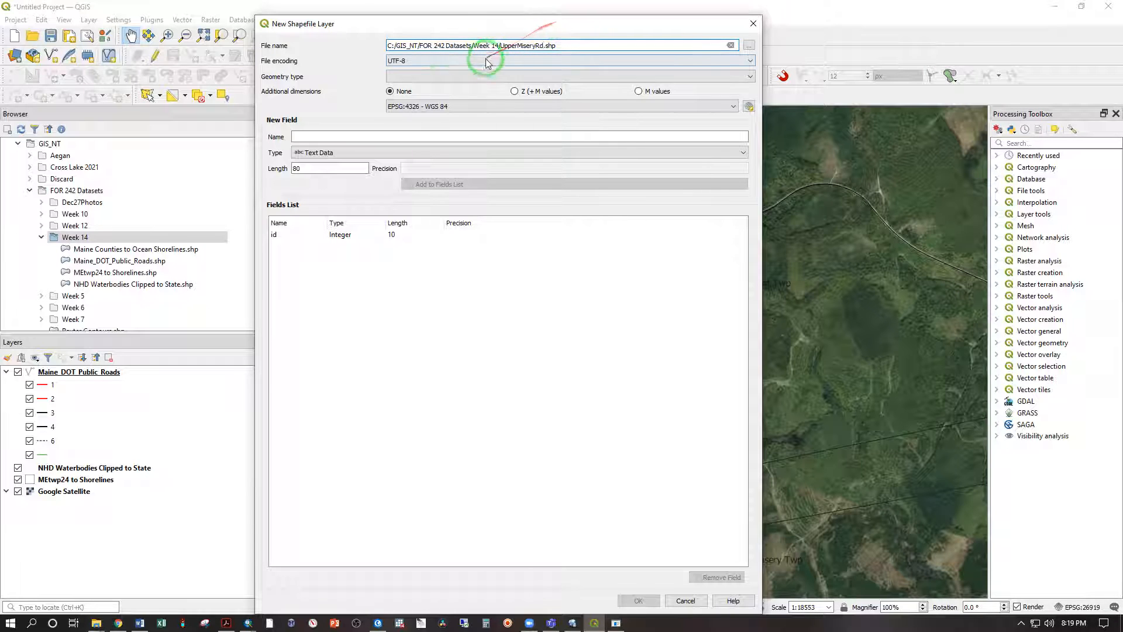
left_click(429, 81)
left_click(425, 111)
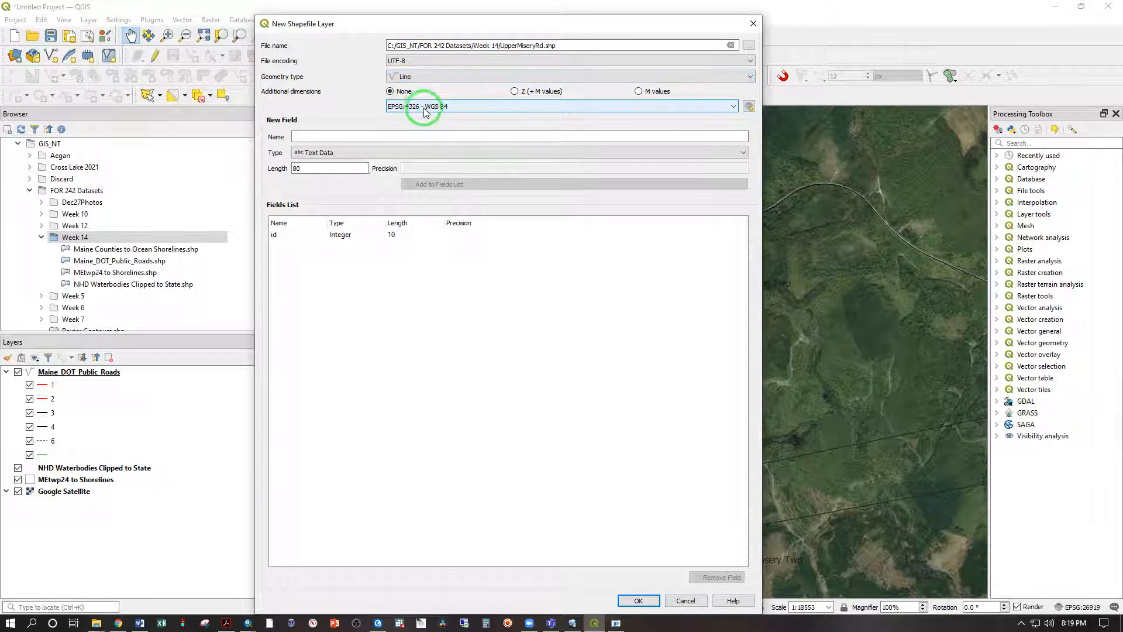
left_click(421, 110)
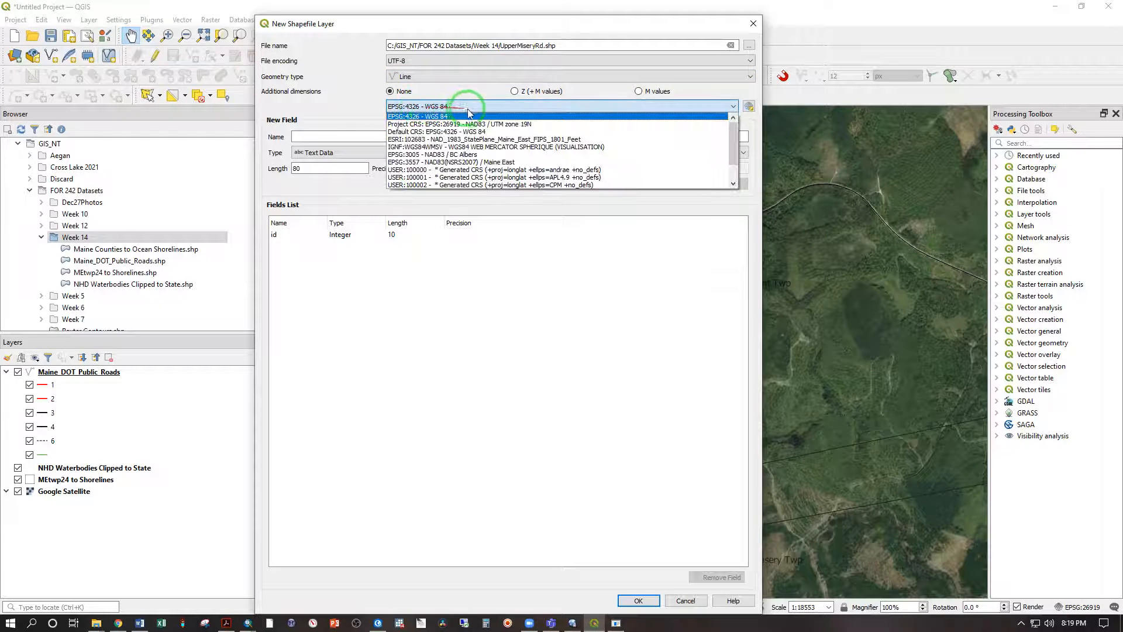
left_click(506, 126)
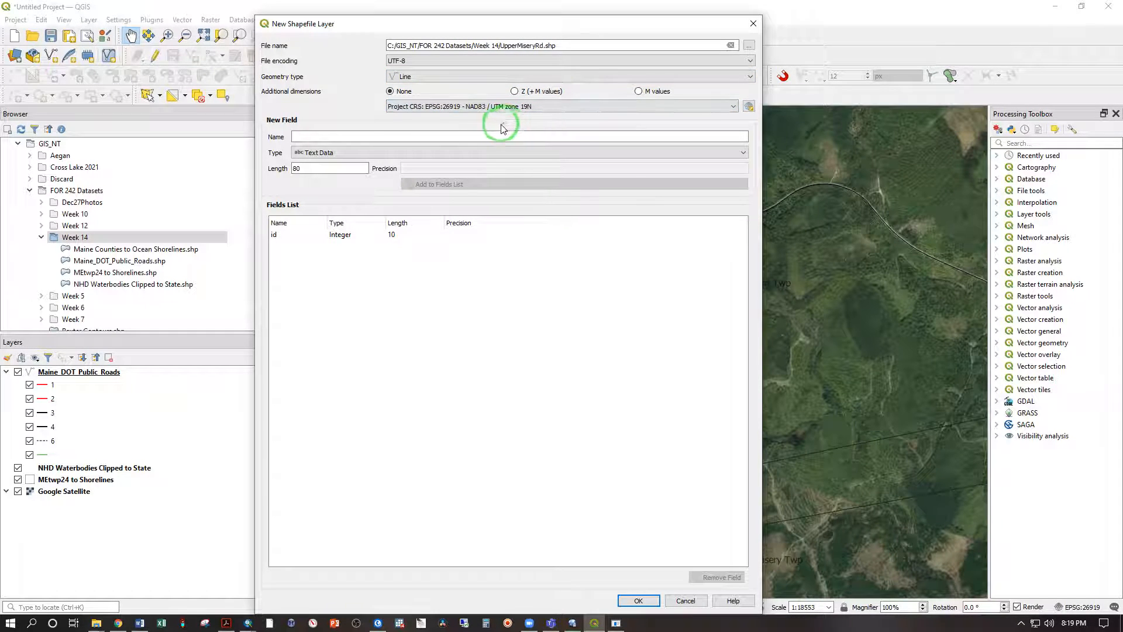
left_click(639, 601)
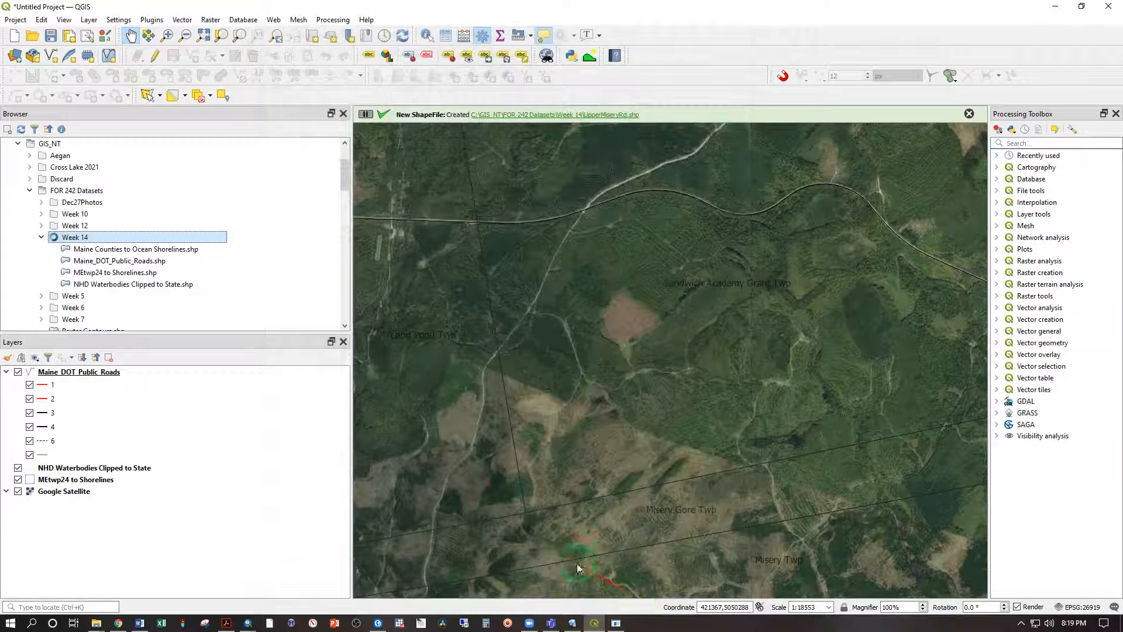
Add UpperMiseryRd.shp to the map and turn on editing for the layer.
double_click(103, 297)
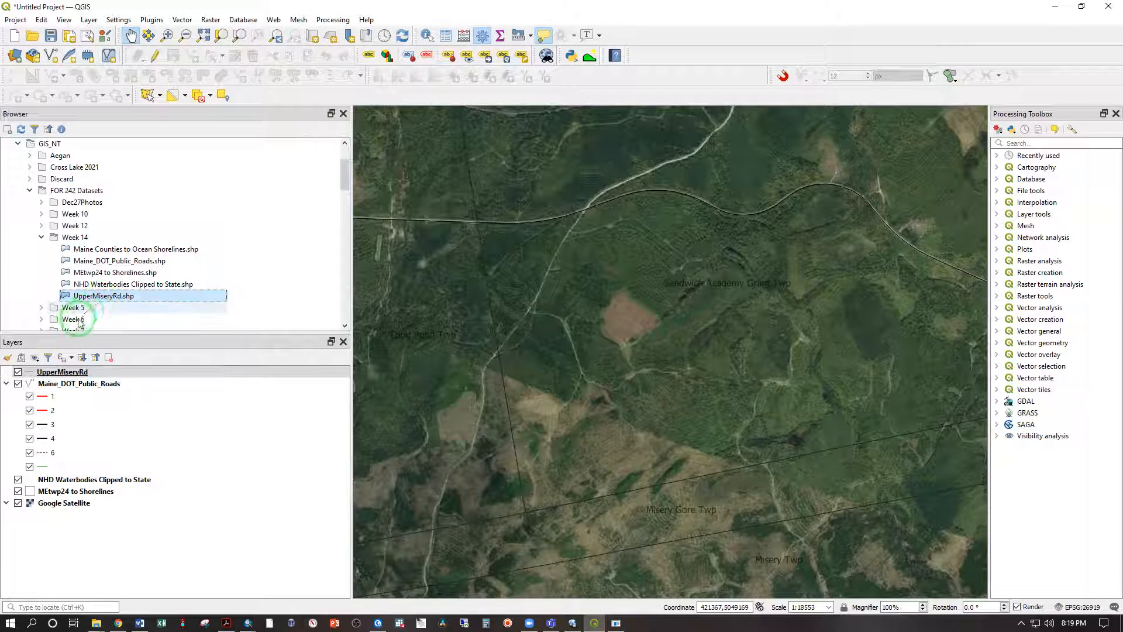
right_click(53, 373)
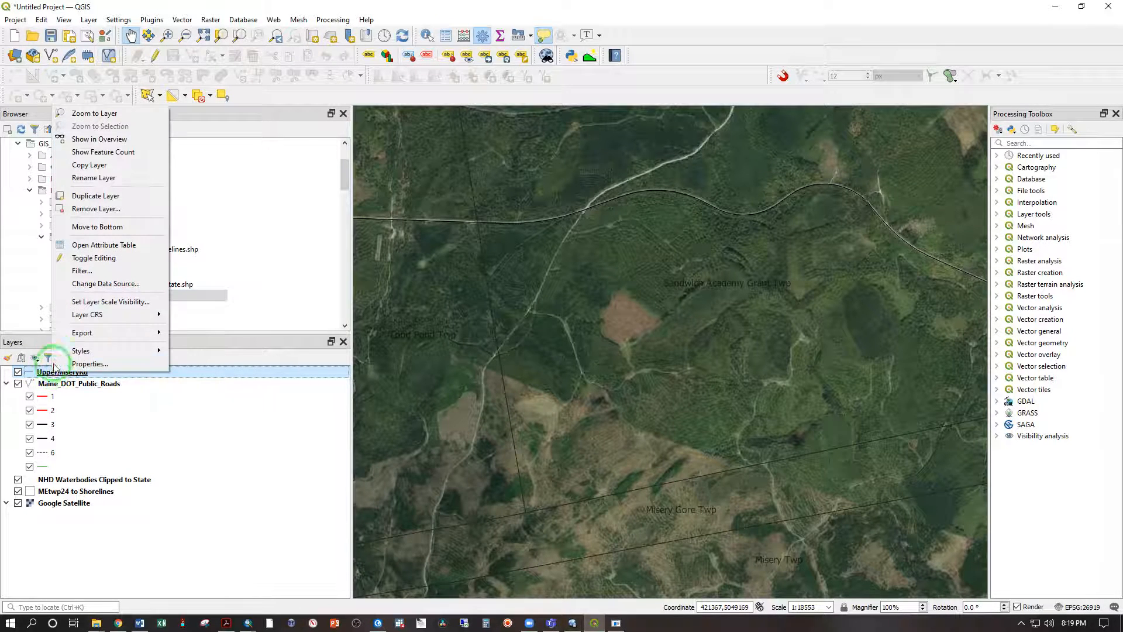
left_click(97, 264)
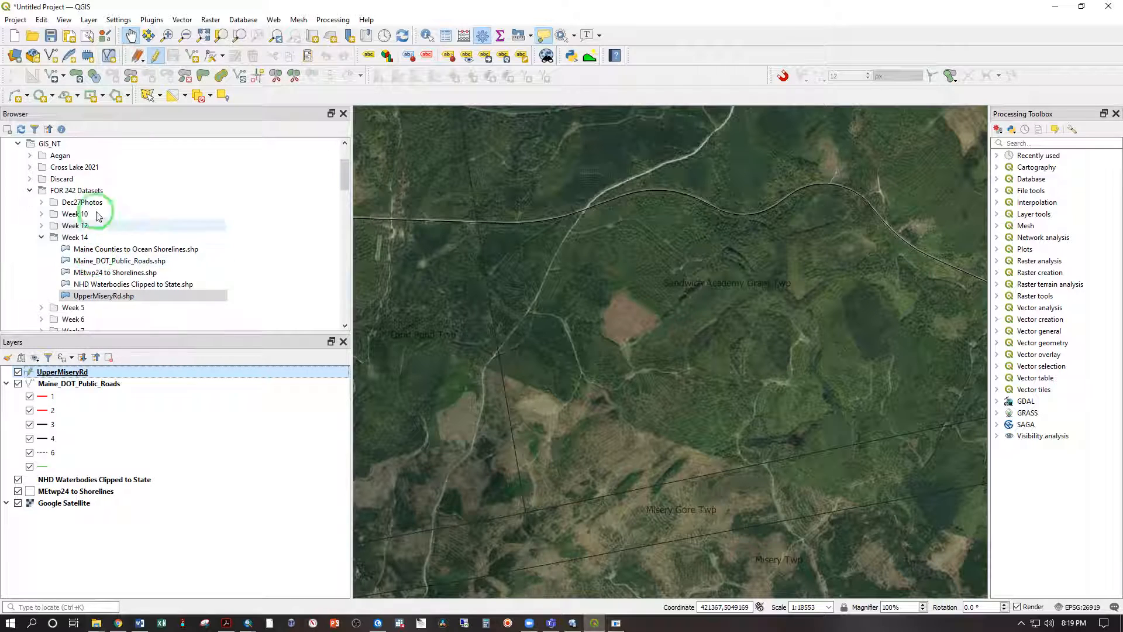
Start a line in UpperMiseryRd at the public road junction and trace the woods road southwest past Long Pond Twp into Misery Twp.
left_click(190, 60)
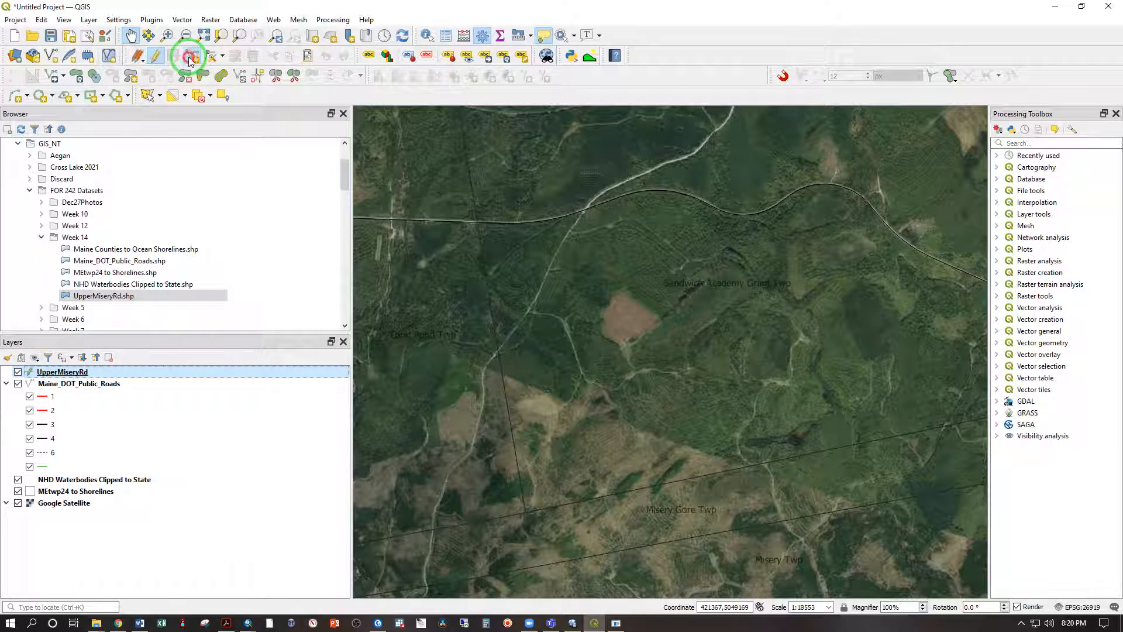
left_click(581, 210)
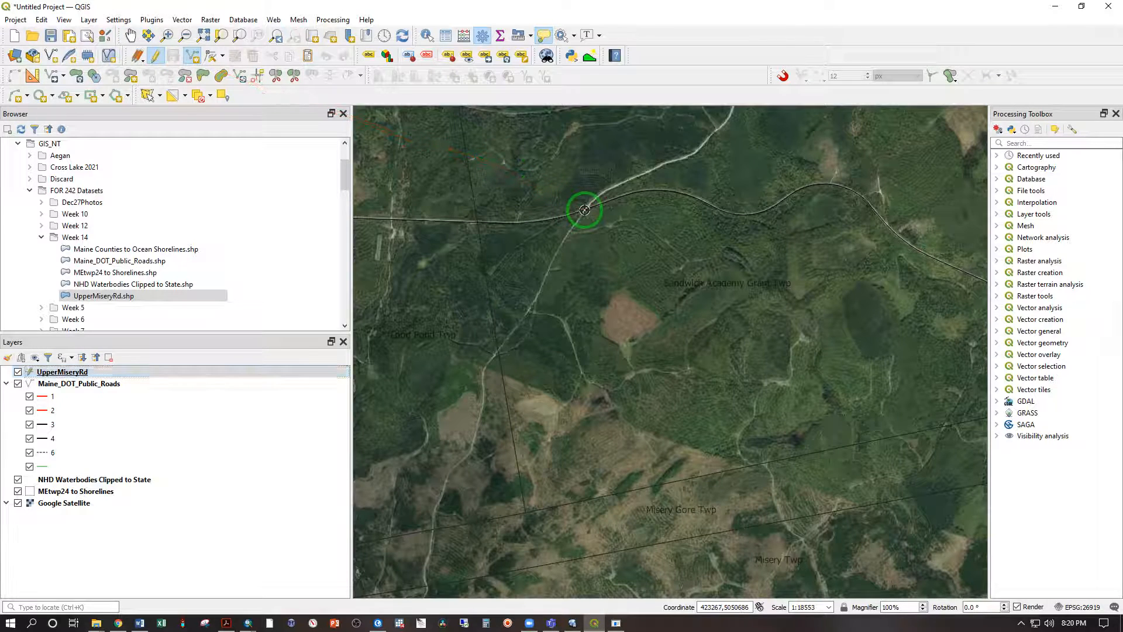
left_click(551, 266)
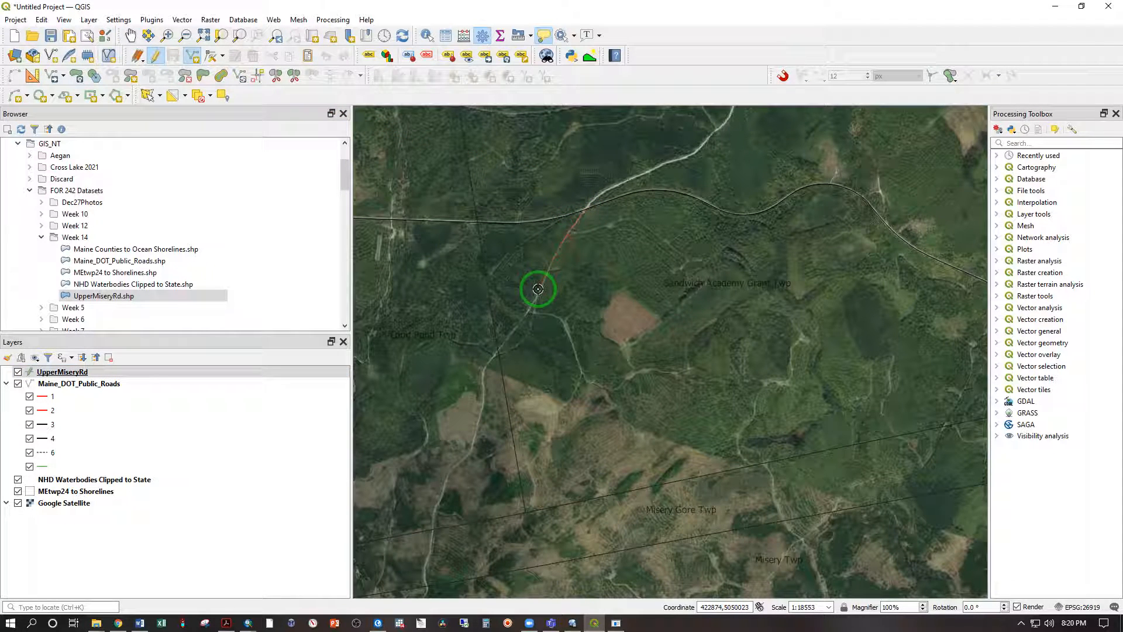
left_click(527, 309)
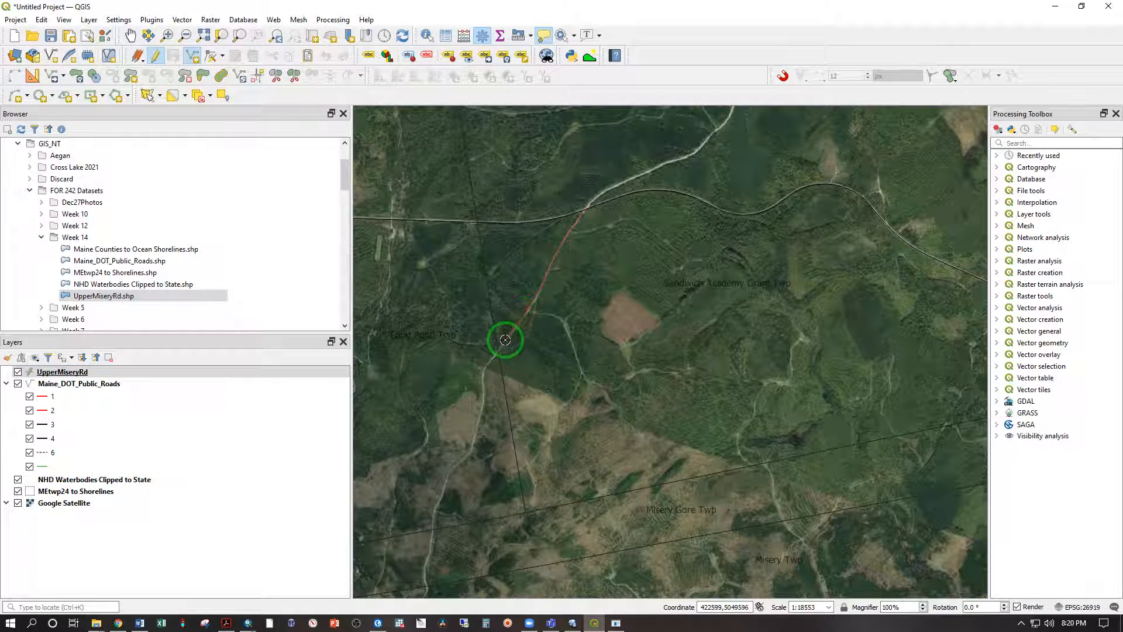
left_click(485, 366)
key("Down")
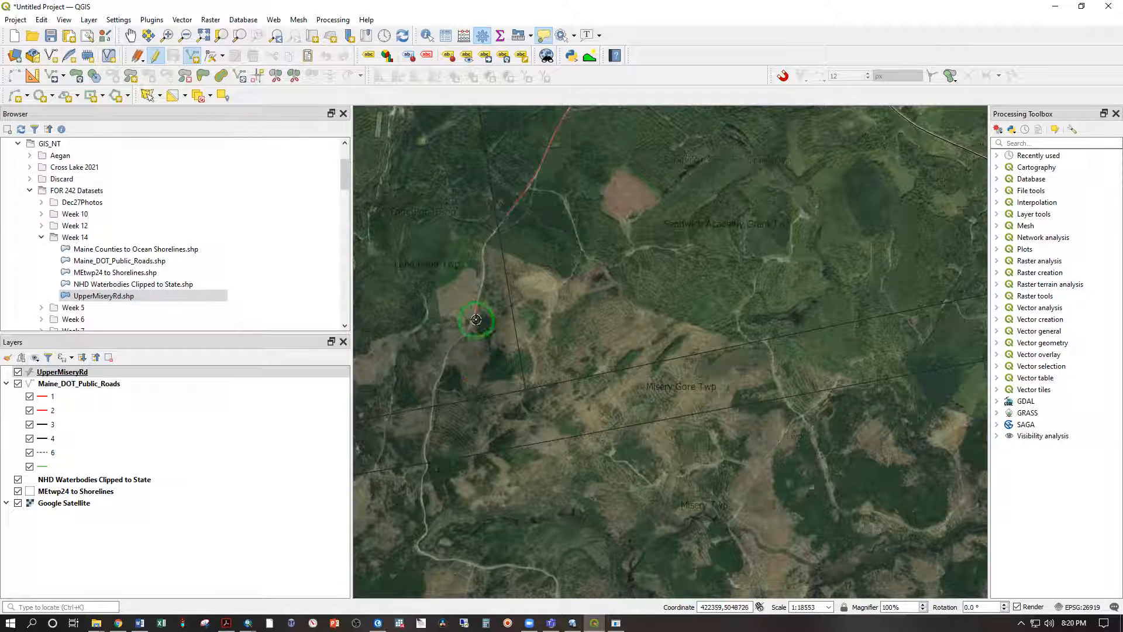
left_click(482, 261)
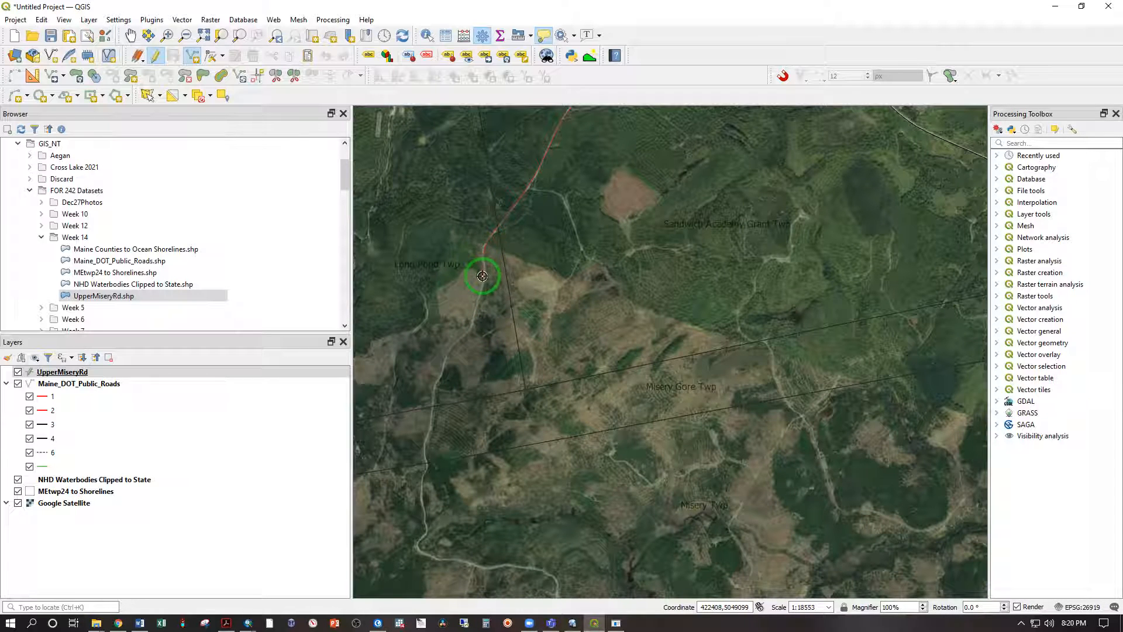
left_click(475, 308)
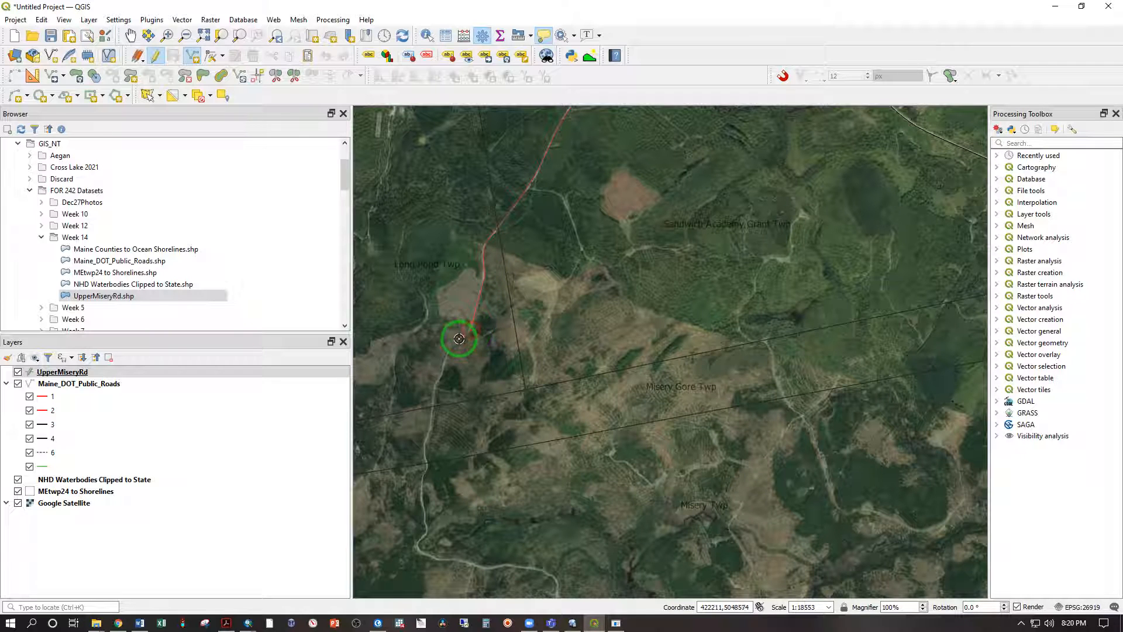
left_click(453, 344)
left_click(445, 363)
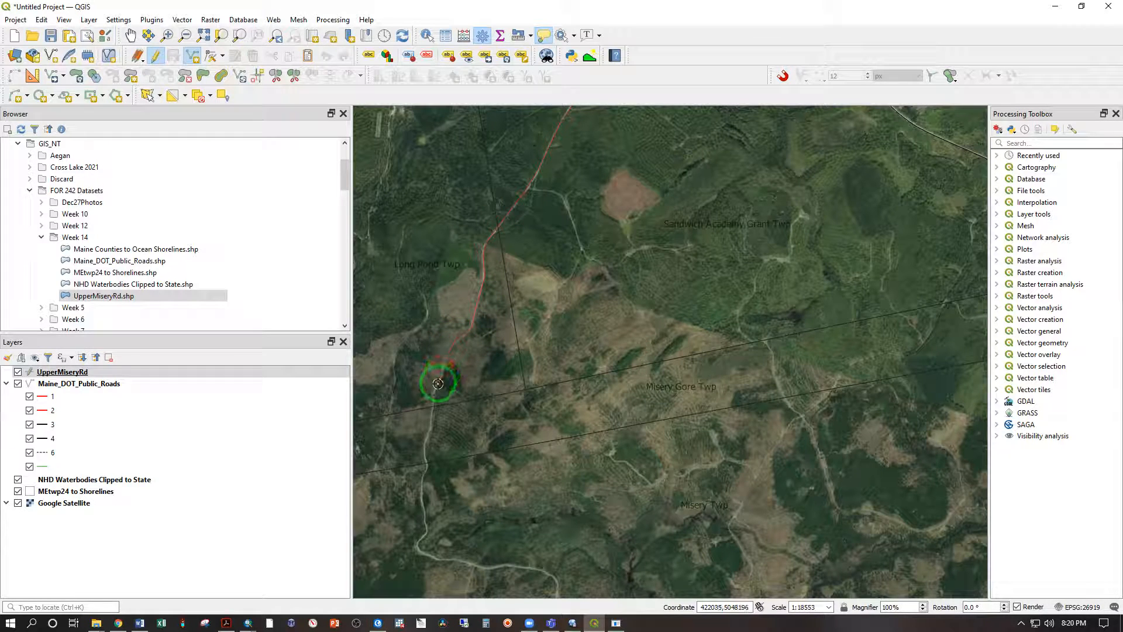
left_click(434, 395)
key("Down")
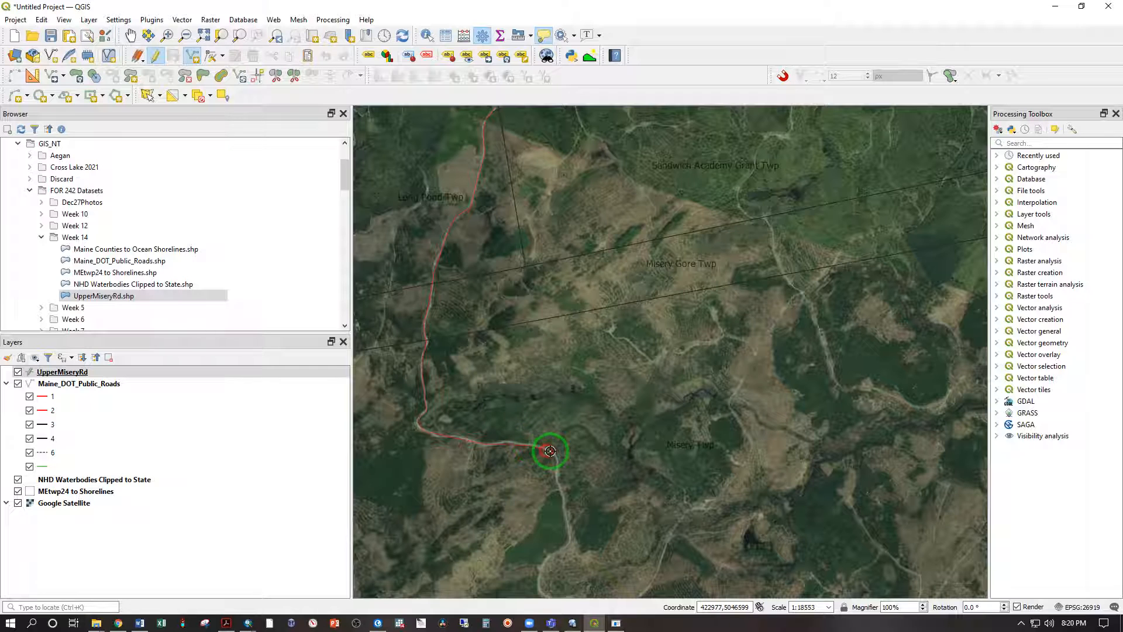
Trace the rest of the woods road southeast through Misery Twp to the small labelled pond and finish the feature without an id.
key("Down")
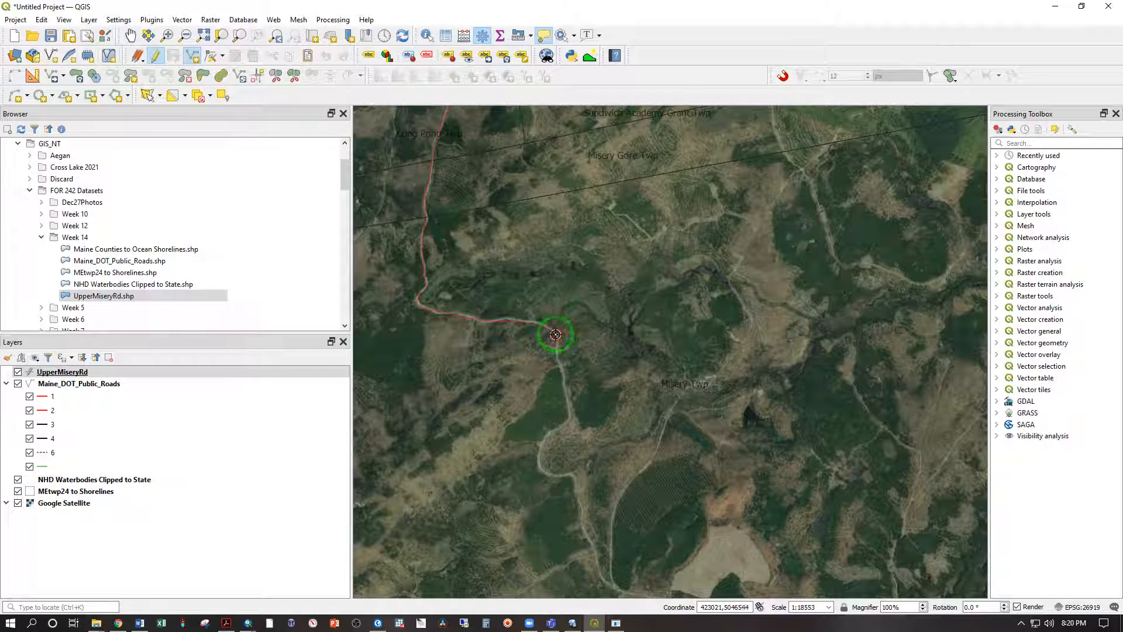
left_click(557, 358)
left_click(568, 411)
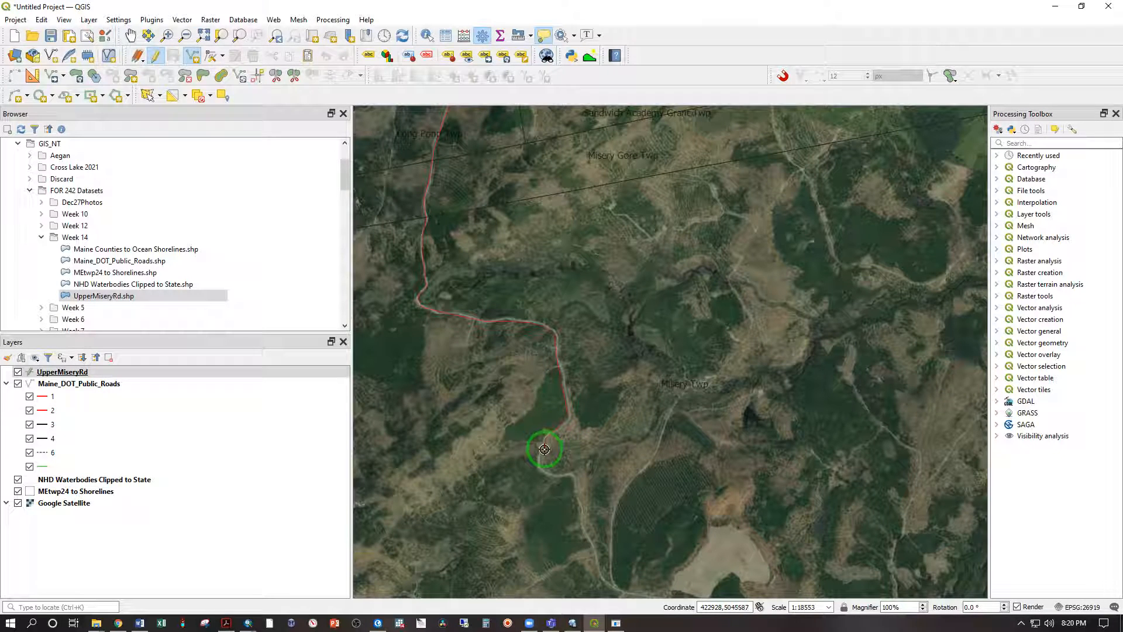
left_click(542, 466)
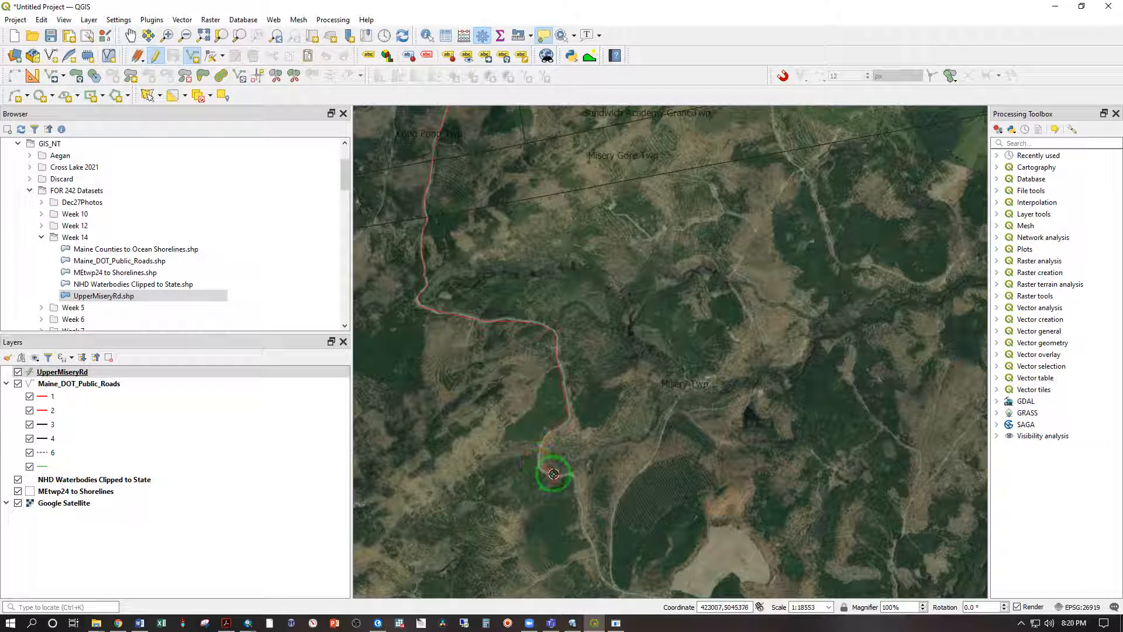
key("Down")
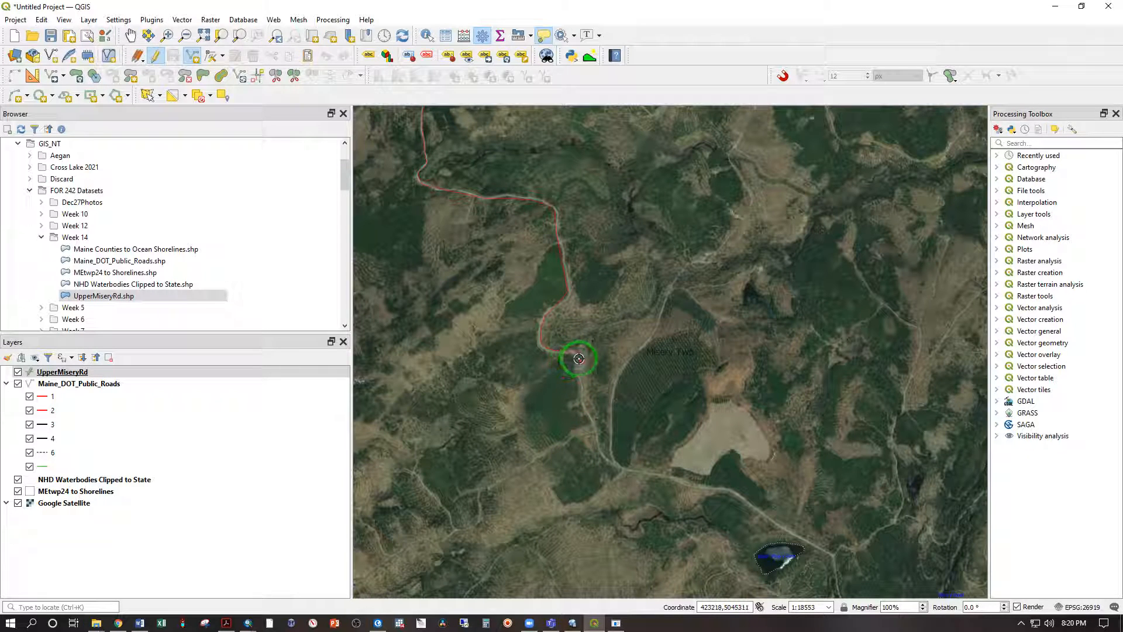
left_click(575, 353)
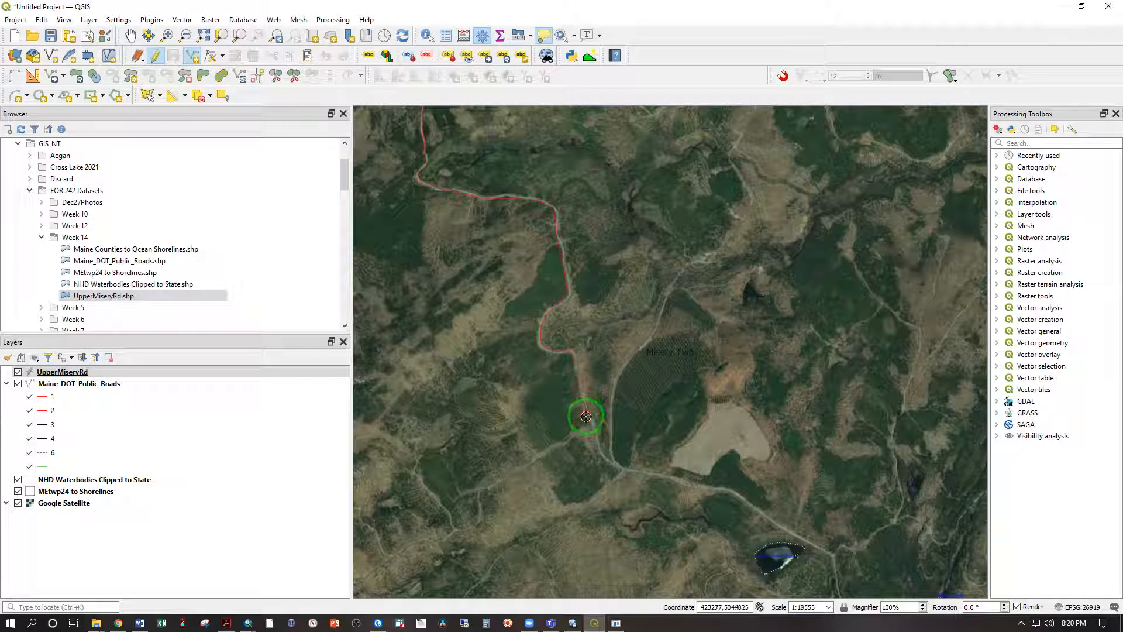
left_click(589, 419)
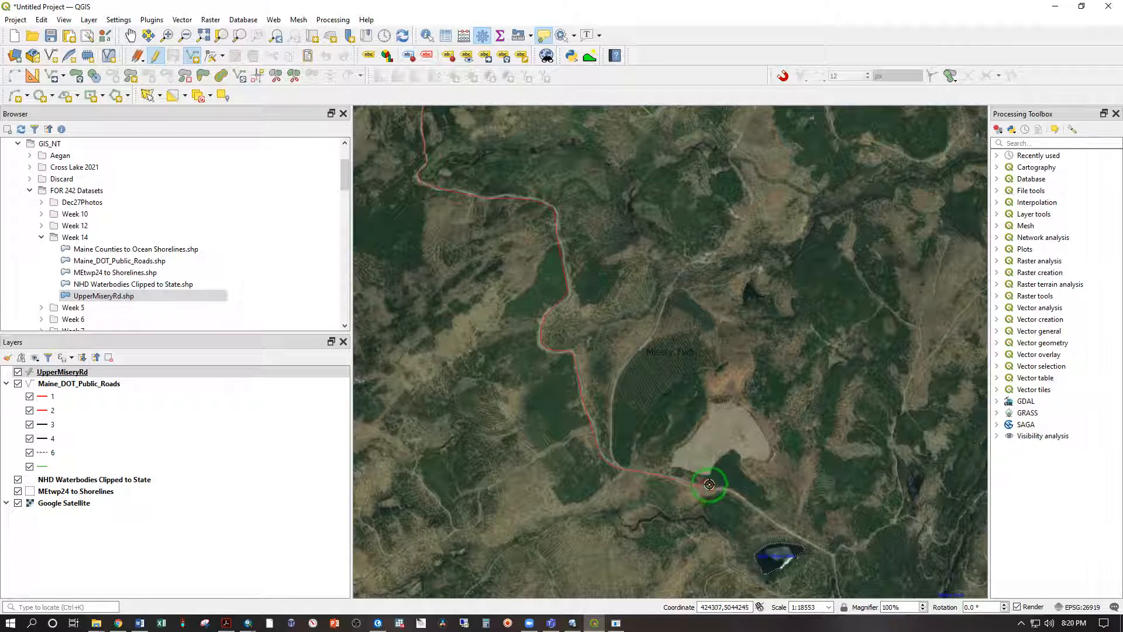
left_click(717, 488)
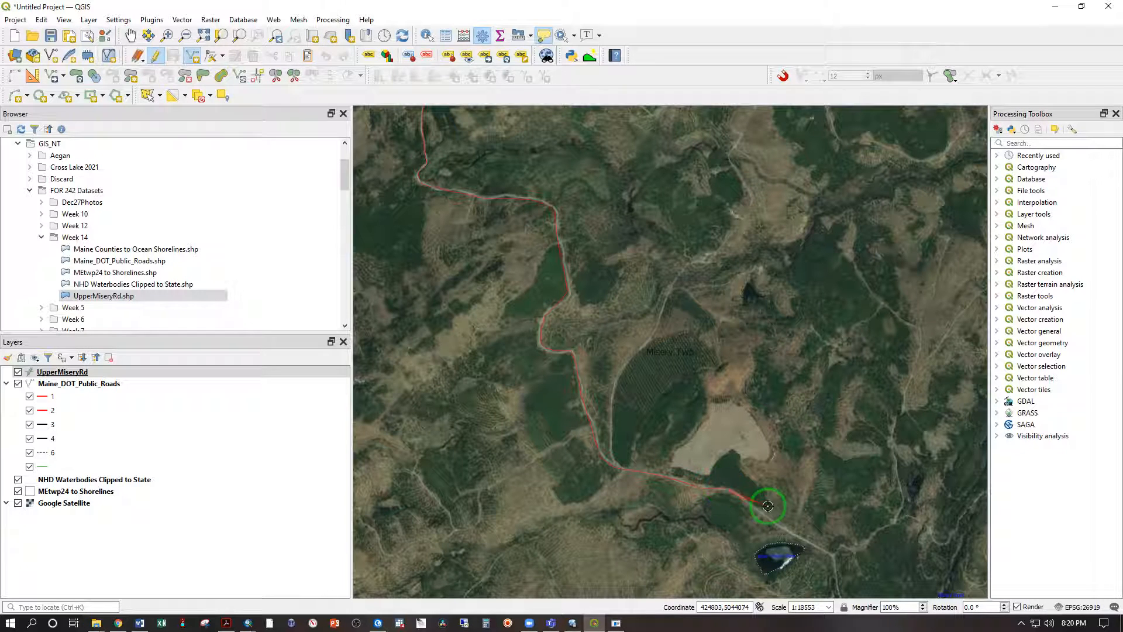
right_click(794, 534)
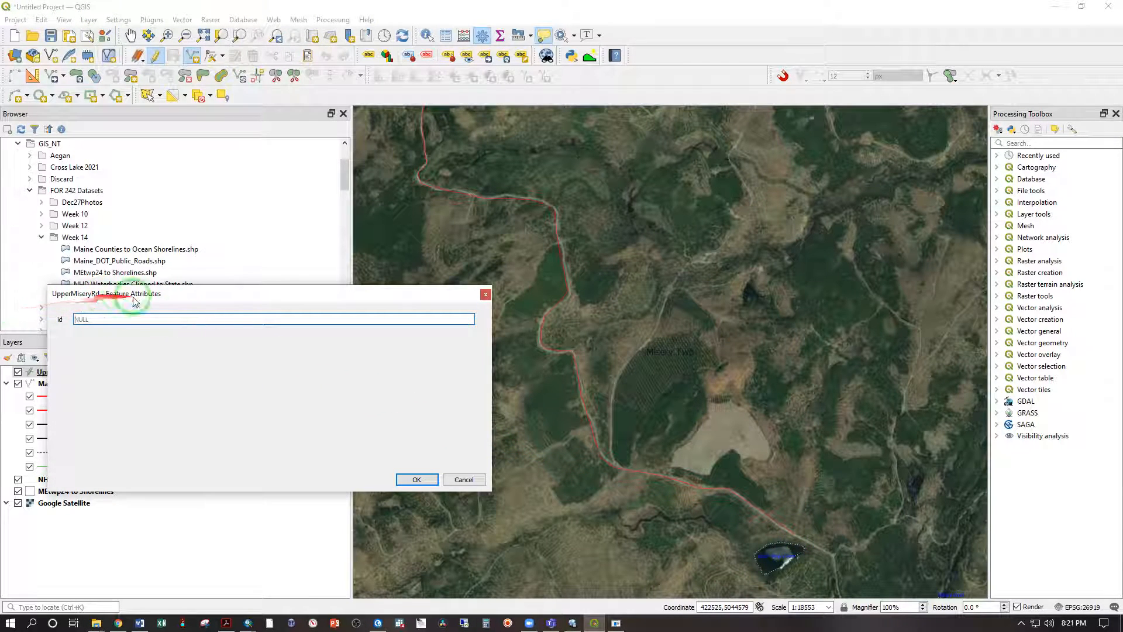
left_click(416, 480)
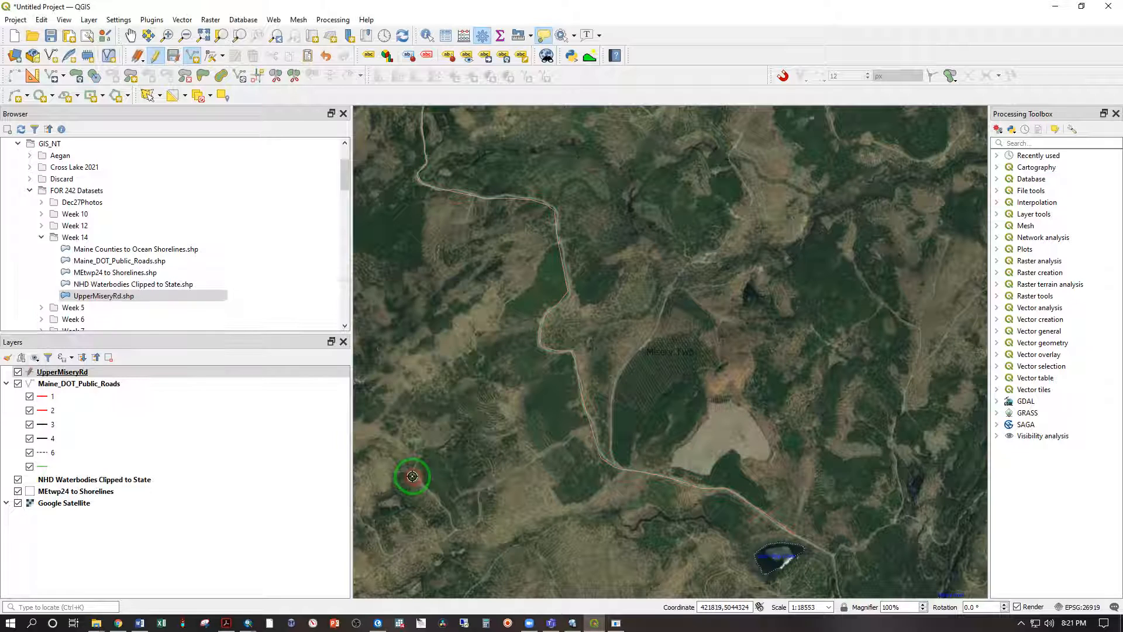
Turn off editing for the UpperMiseryRd layer and save the digitized road.
right_click(49, 375)
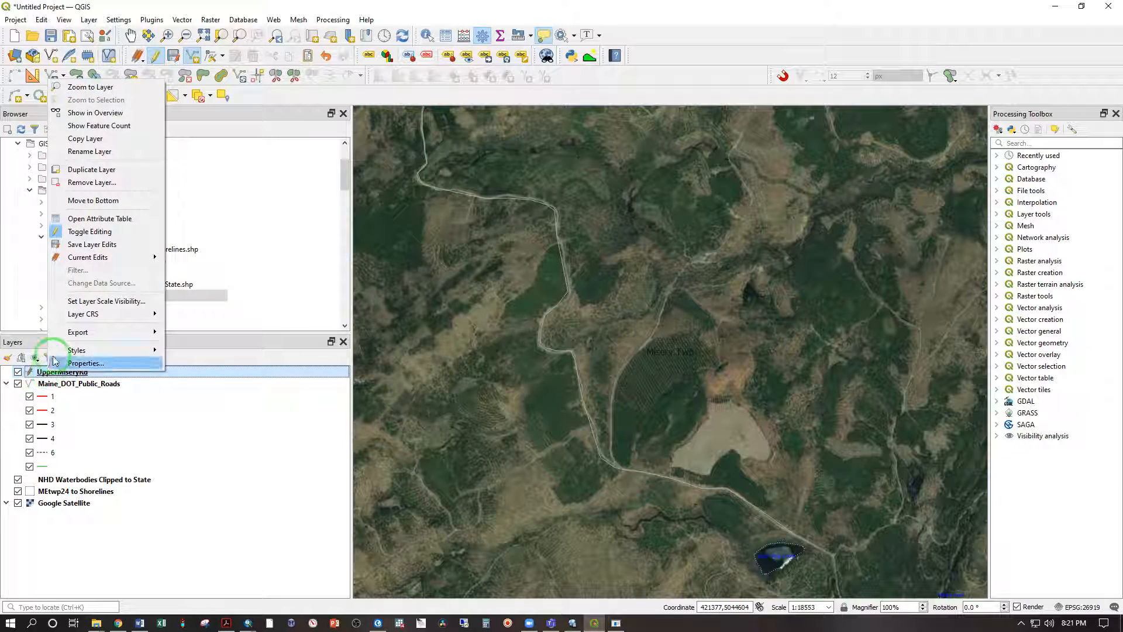
left_click(86, 232)
left_click(544, 322)
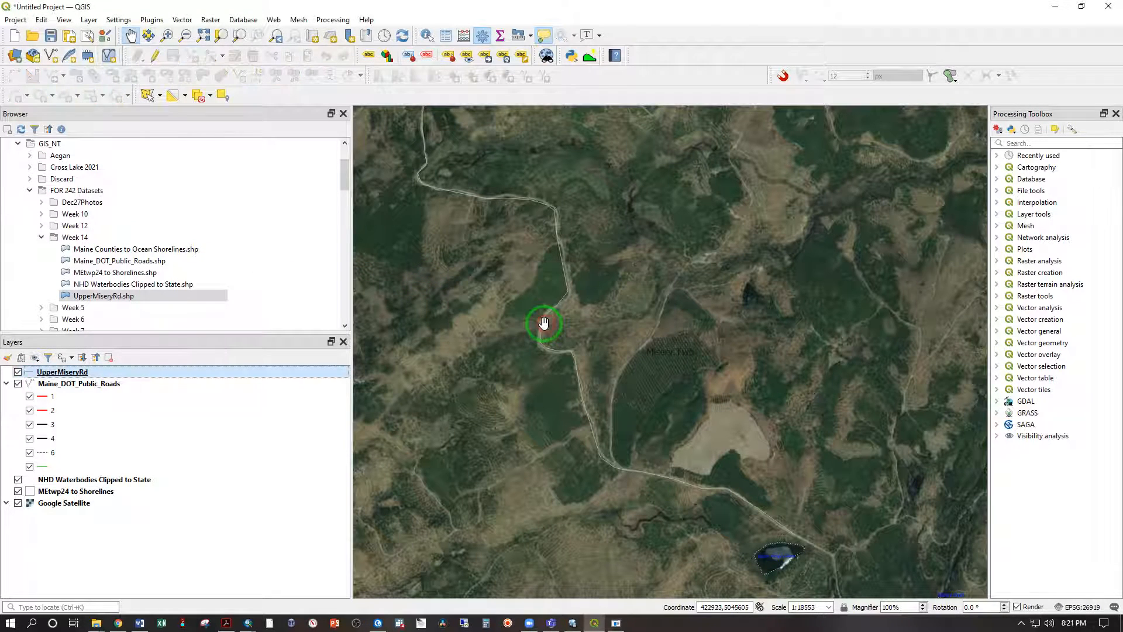
Change the UpperMiseryRd layer's simple line colour to dark green.
double_click(29, 375)
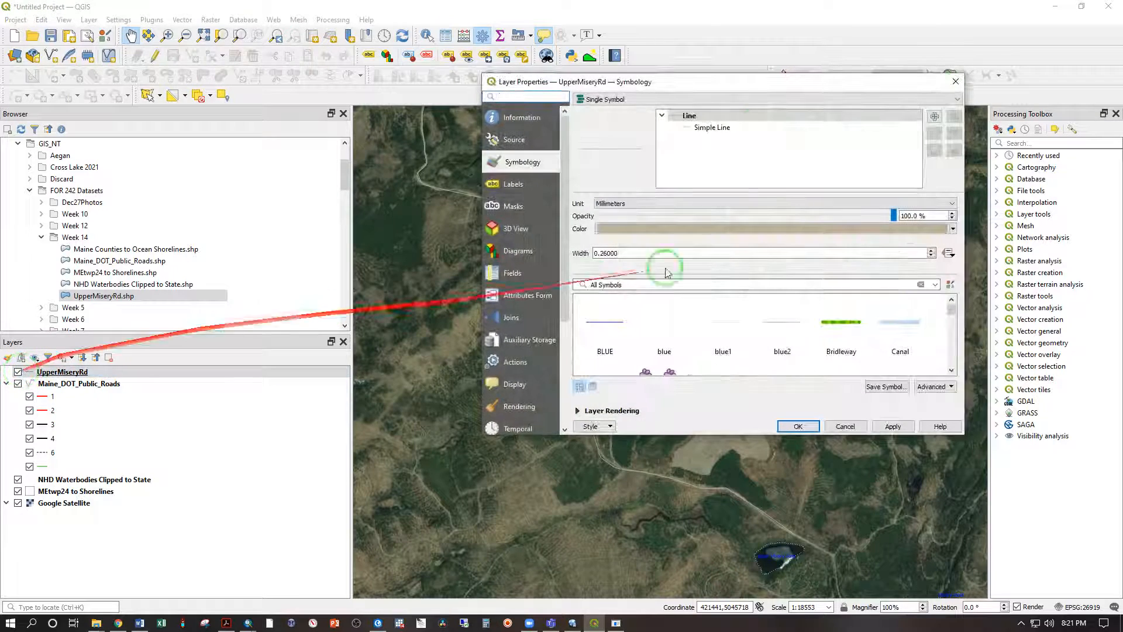
left_click(686, 128)
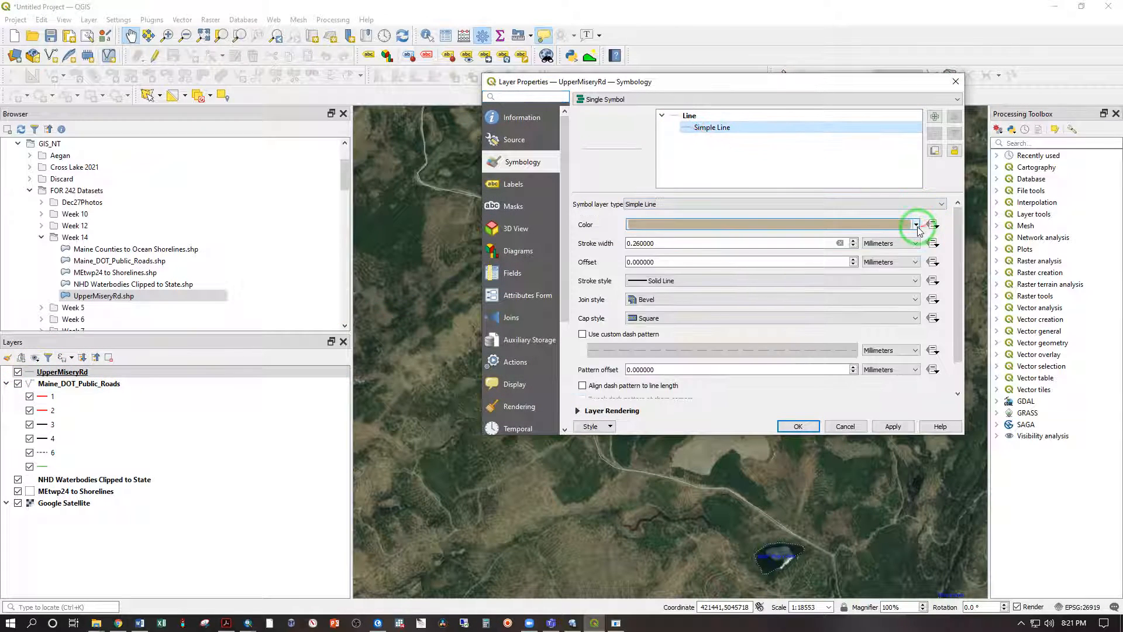
left_click(916, 225)
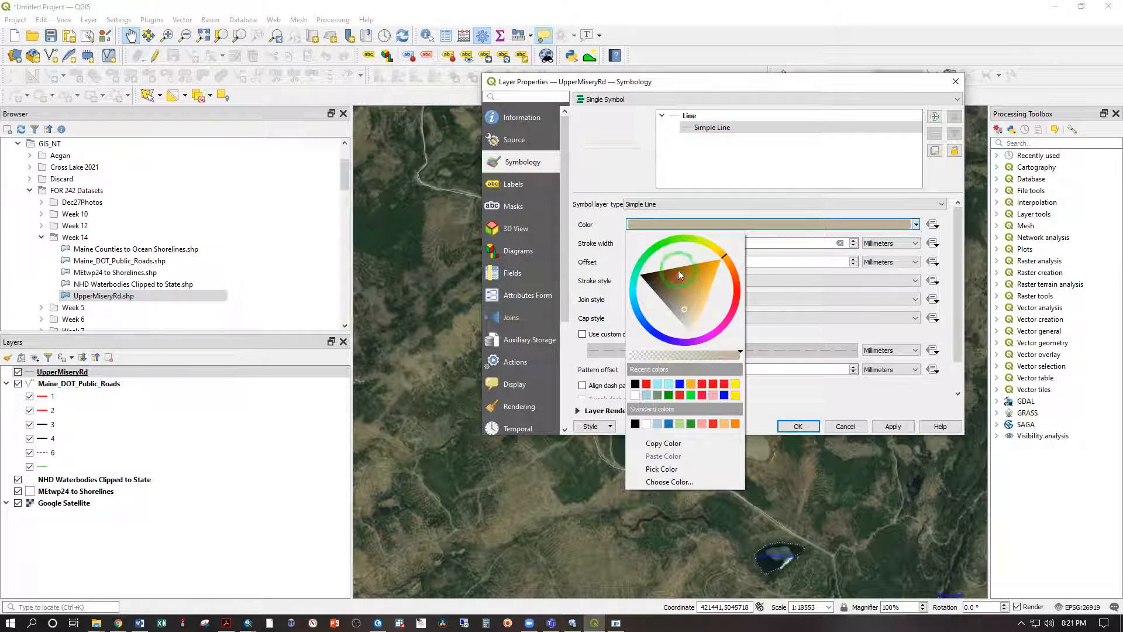
left_click(654, 247)
left_click_drag(679, 289, 661, 290)
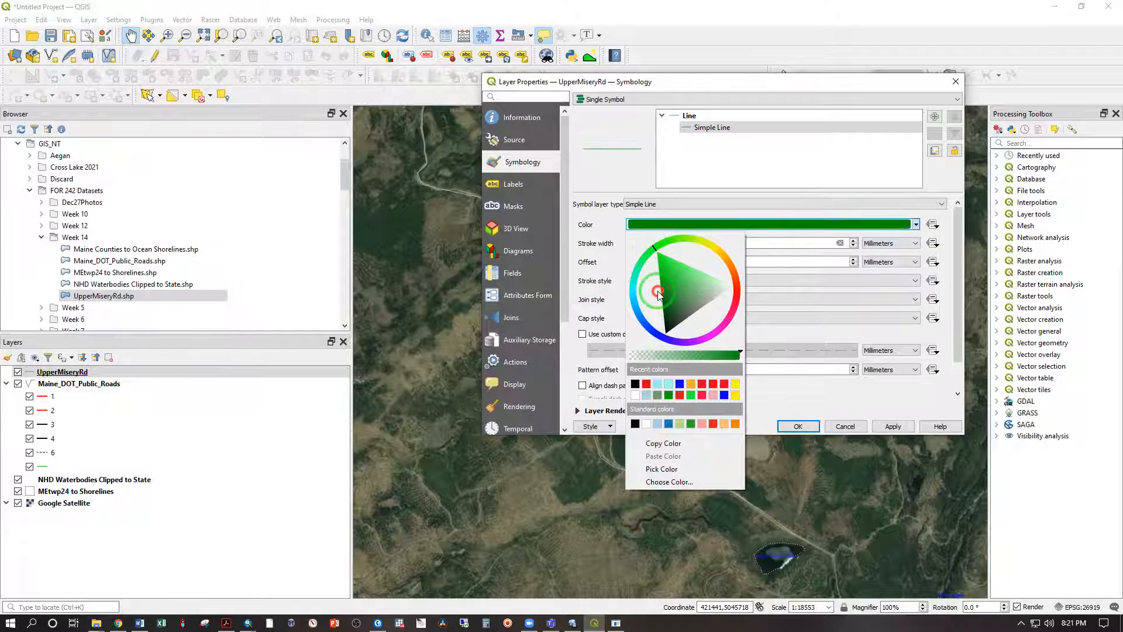
left_click(942, 247)
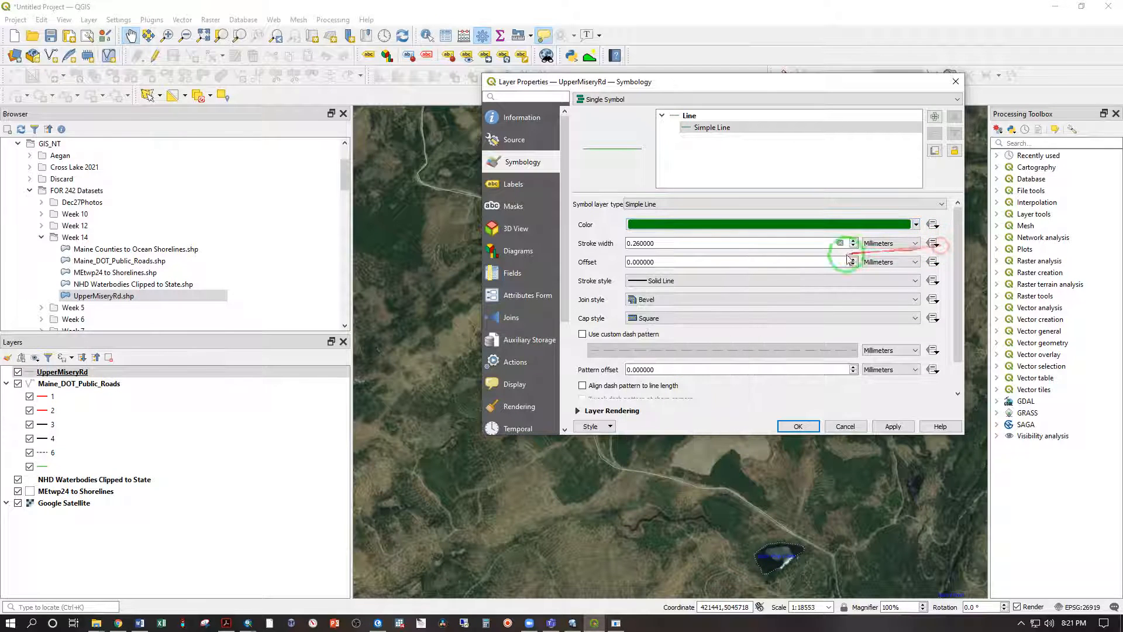
left_click(798, 426)
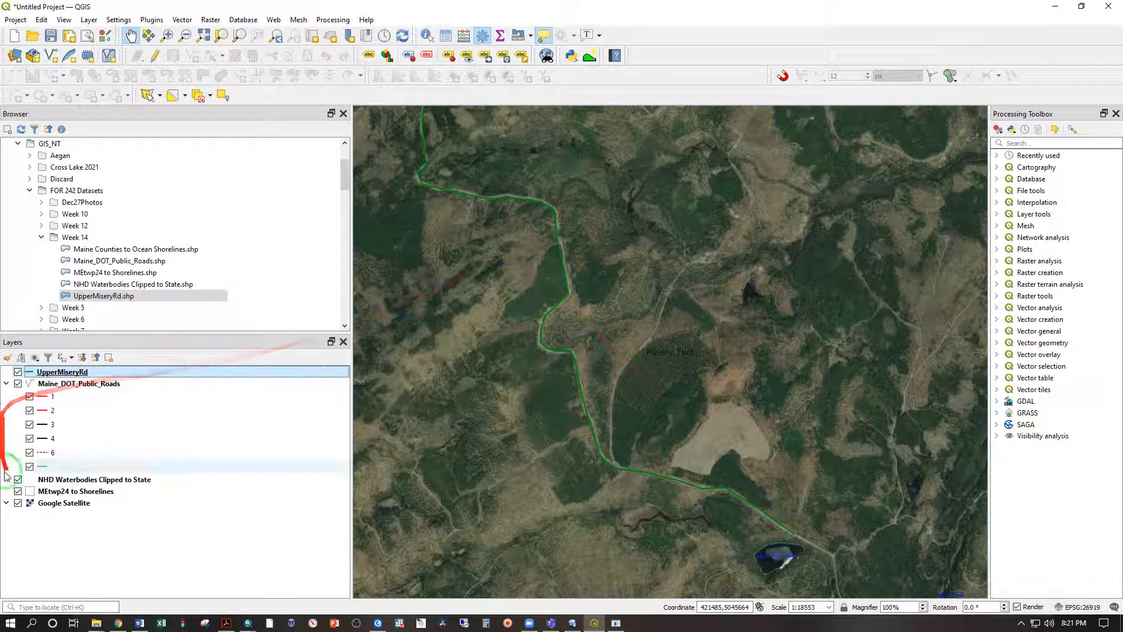
Compare the map with and without Google Satellite and locate the unmapped road running north from the highway east of Aurora.
left_click(19, 505)
left_click(18, 503)
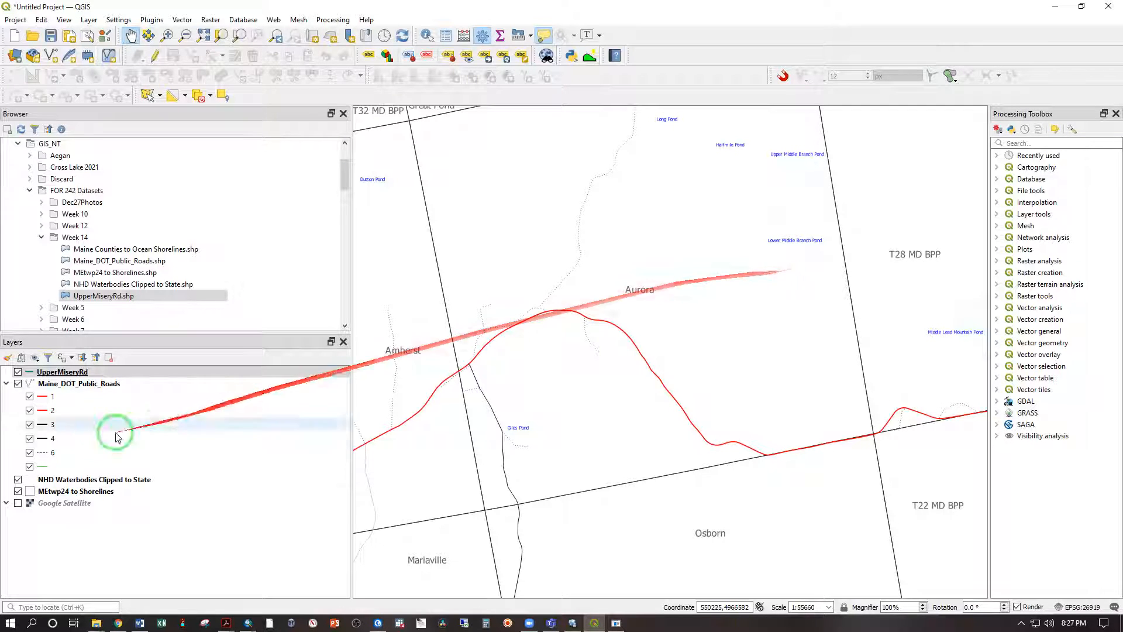
left_click(18, 503)
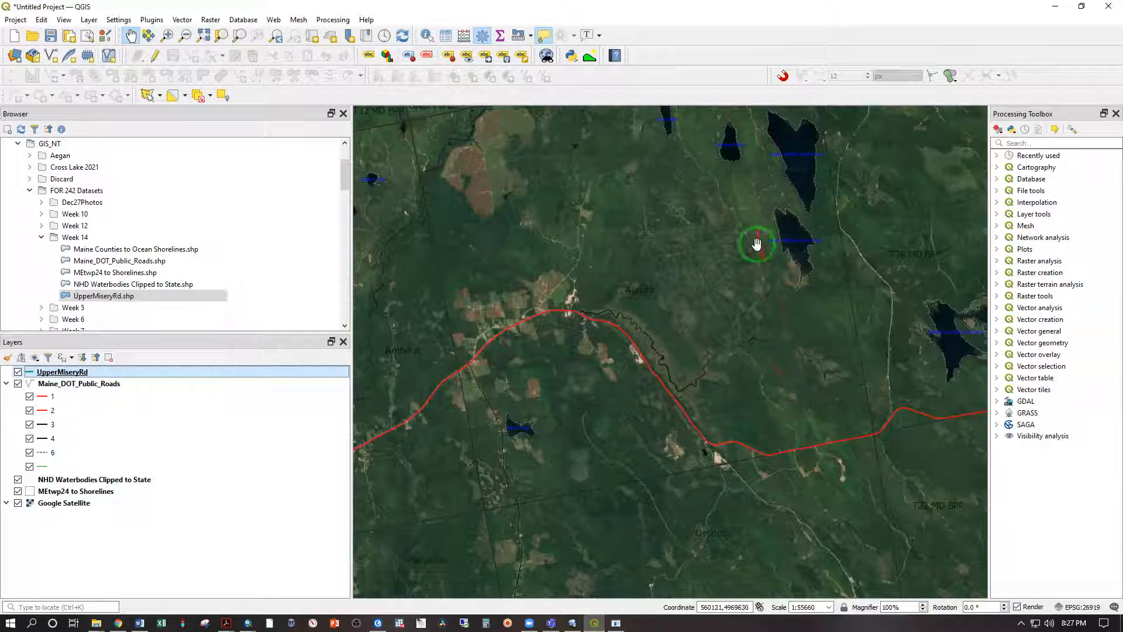
scroll(859, 494, "up", 1)
left_click_drag(739, 251, 683, 400)
left_click_drag(837, 221, 609, 225)
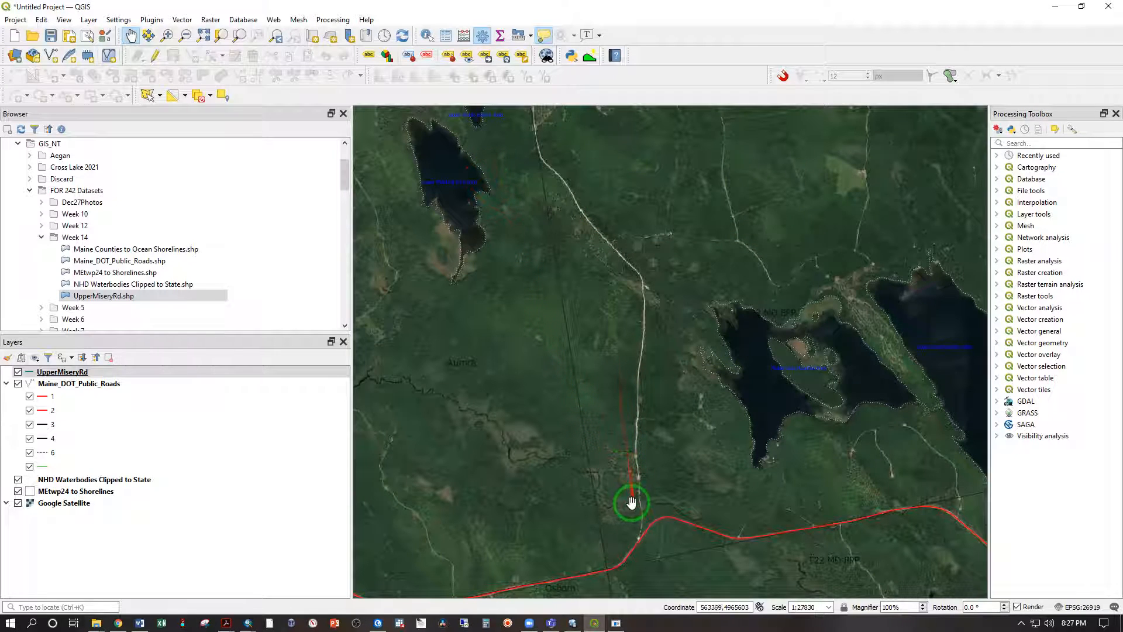
Enable editing on the UpperMiseryRd layer and trace the unmapped road from the highway north to the Aurora township line, leaving its id empty.
left_click(57, 375)
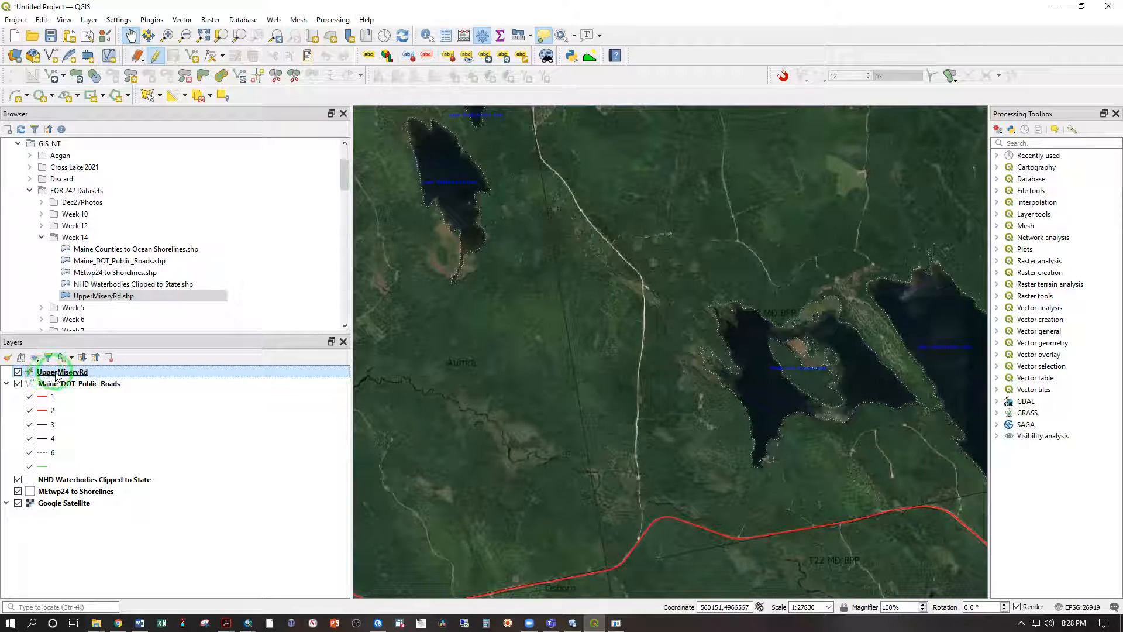
right_click(53, 374)
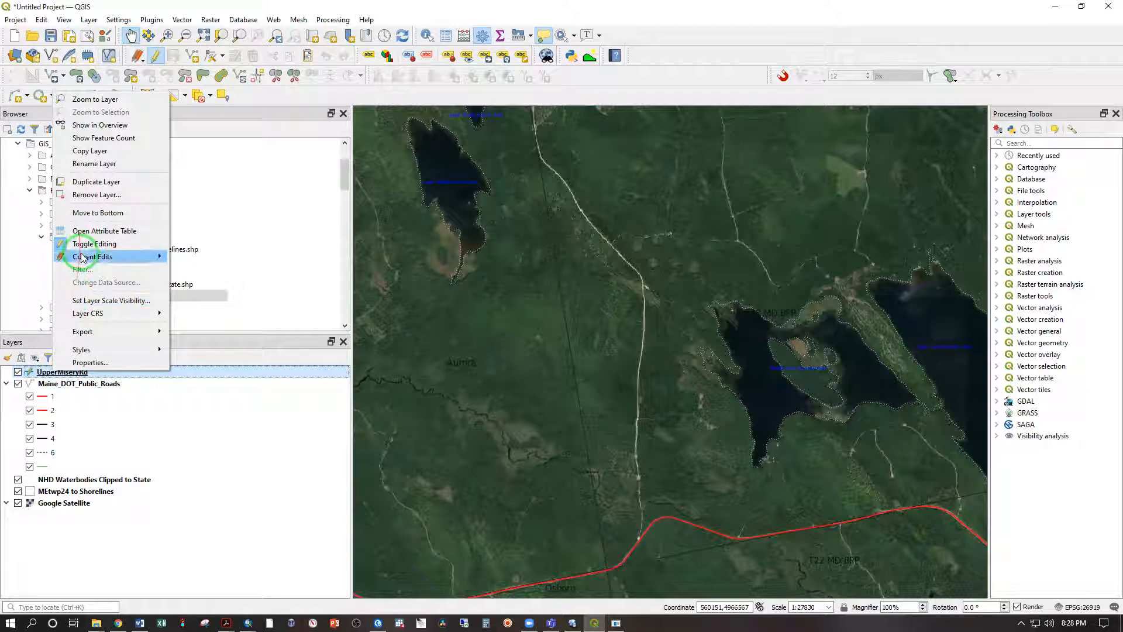
left_click(199, 9)
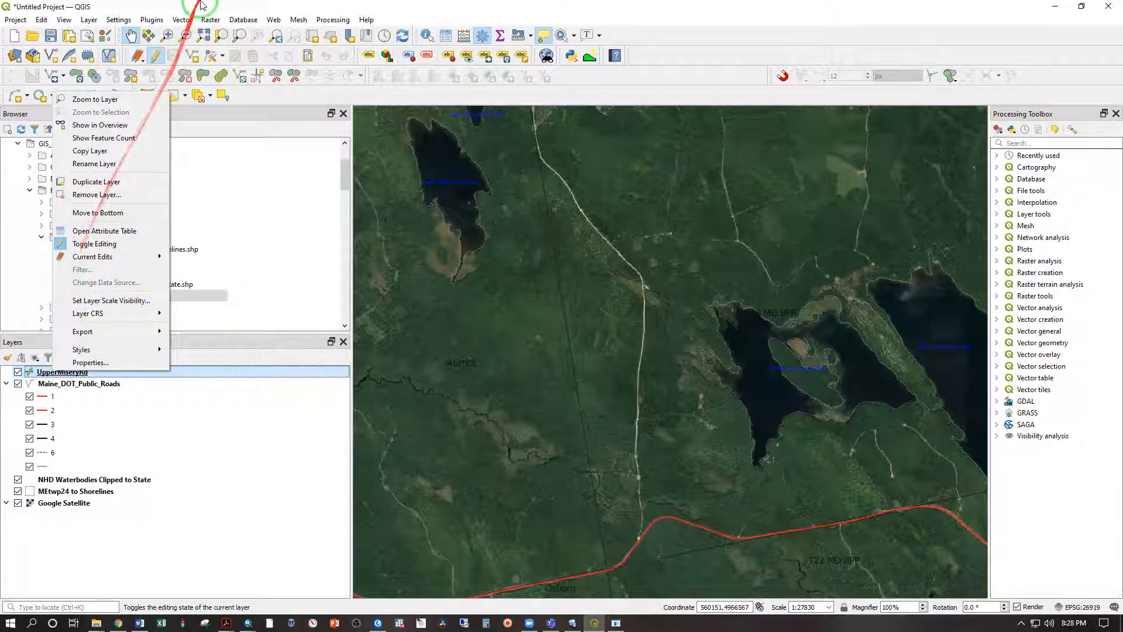
left_click(193, 56)
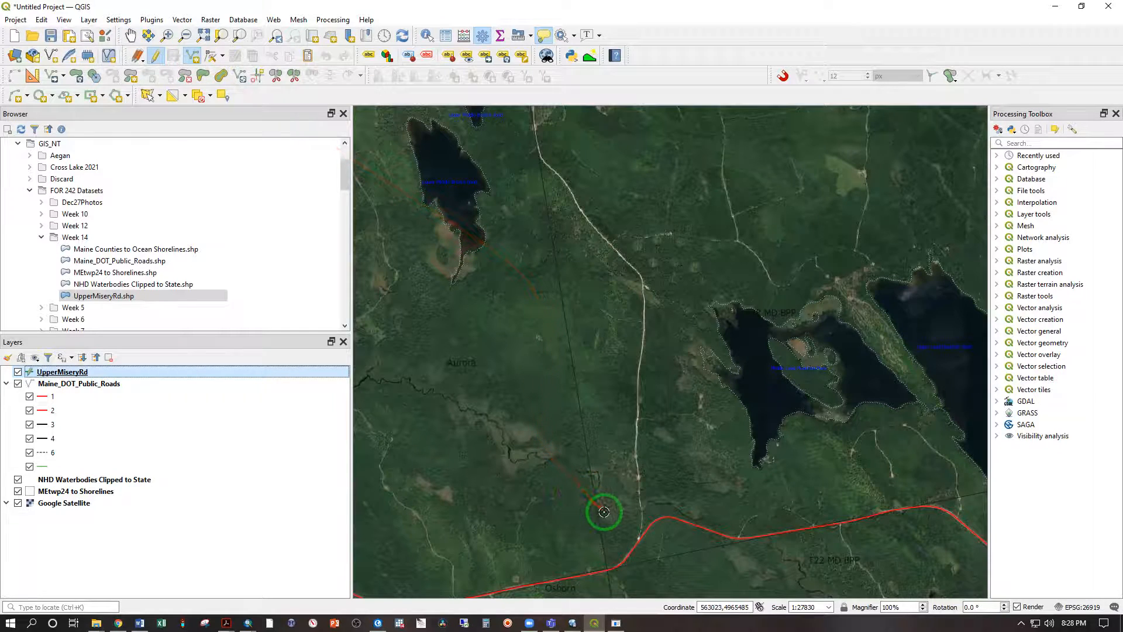
left_click(637, 533)
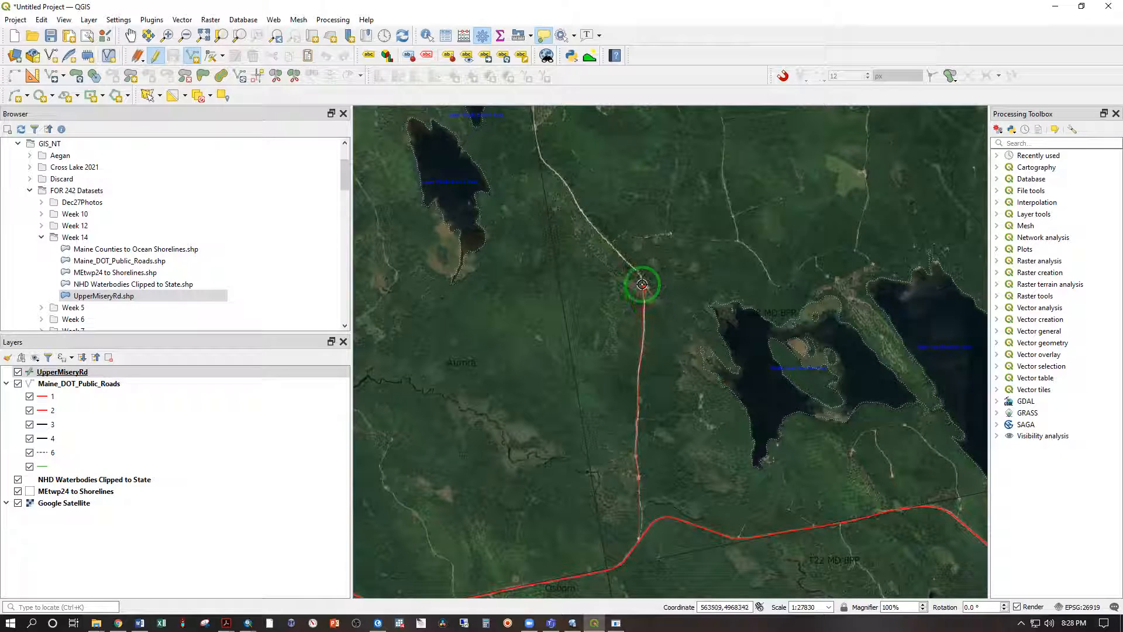
left_click(640, 273)
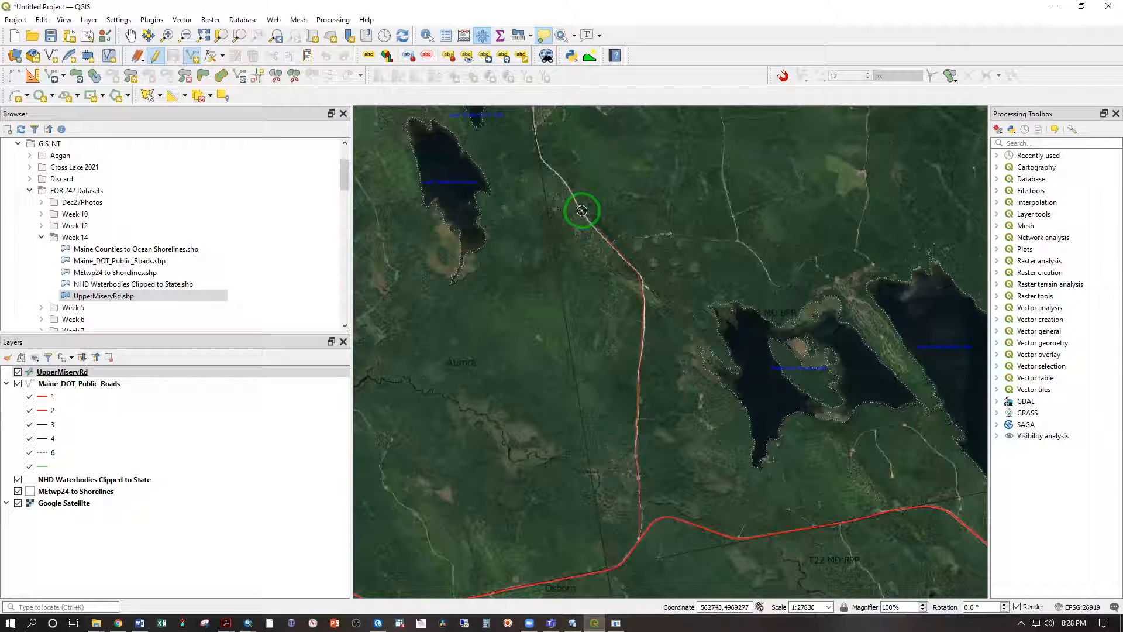
left_click(569, 189)
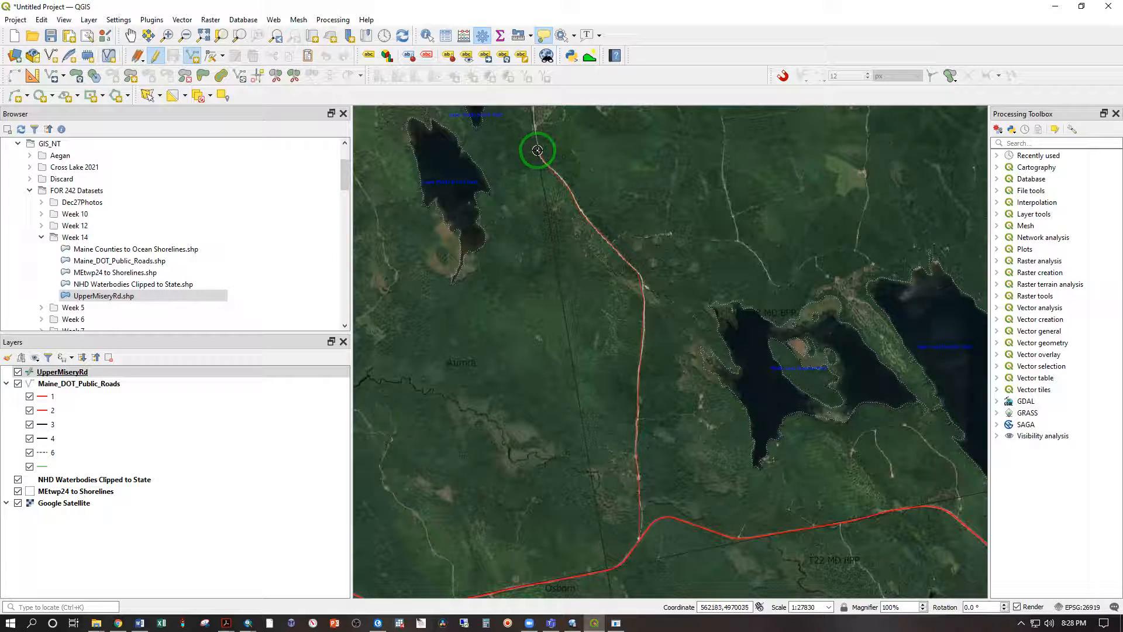
right_click(539, 151)
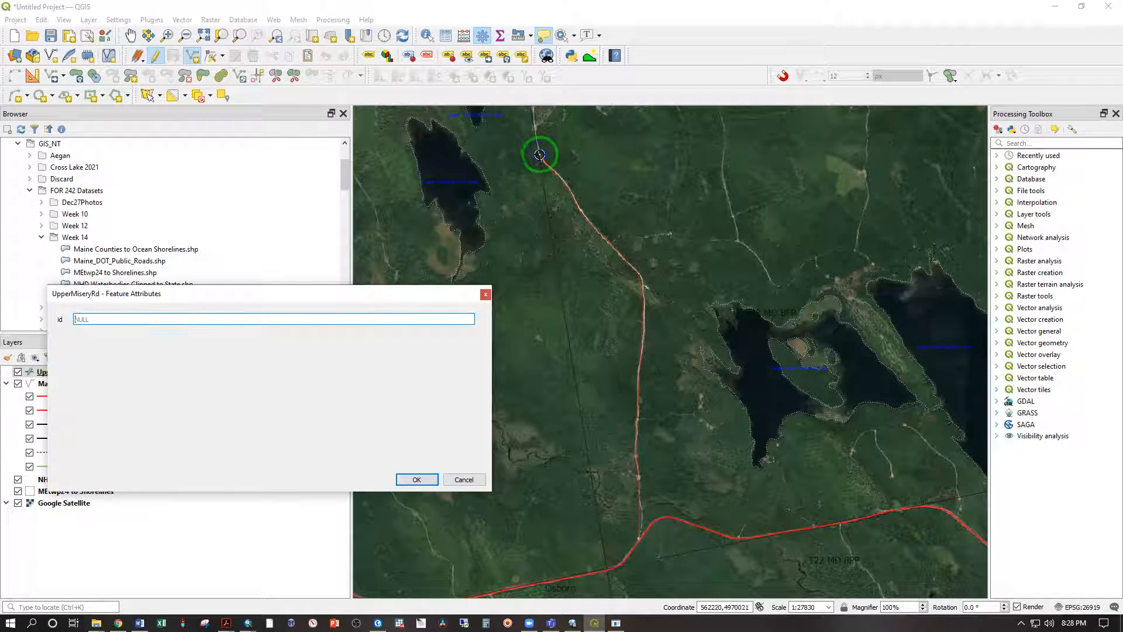
left_click(413, 477)
Hide the Google Satellite layer, turn off editing for UpperMiseryRd and save the new road.
left_click(18, 503)
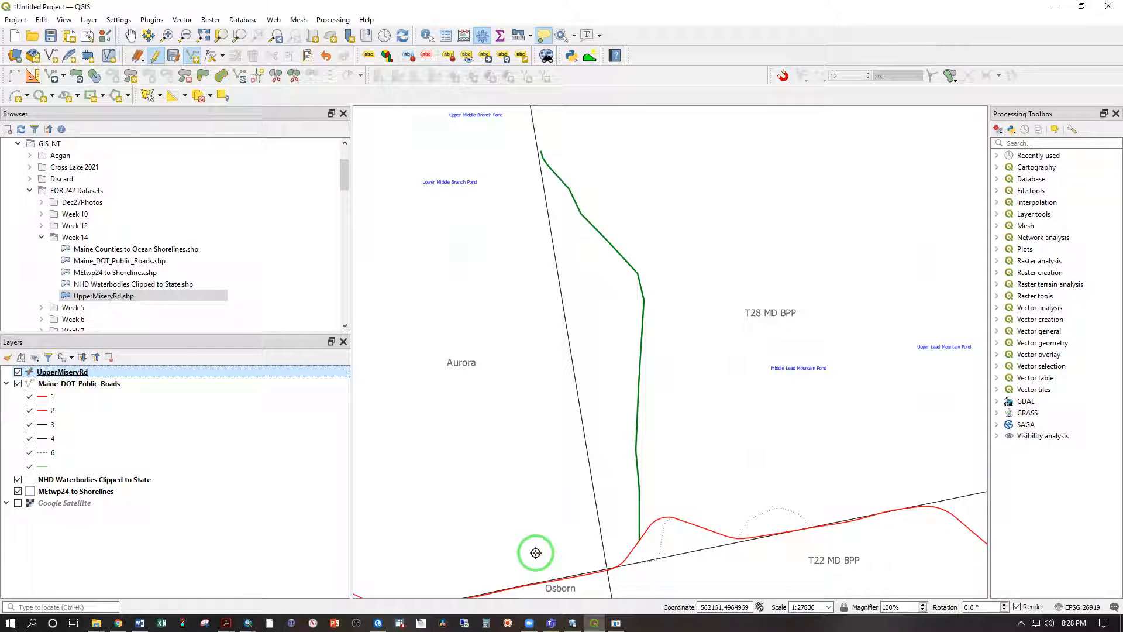
right_click(57, 372)
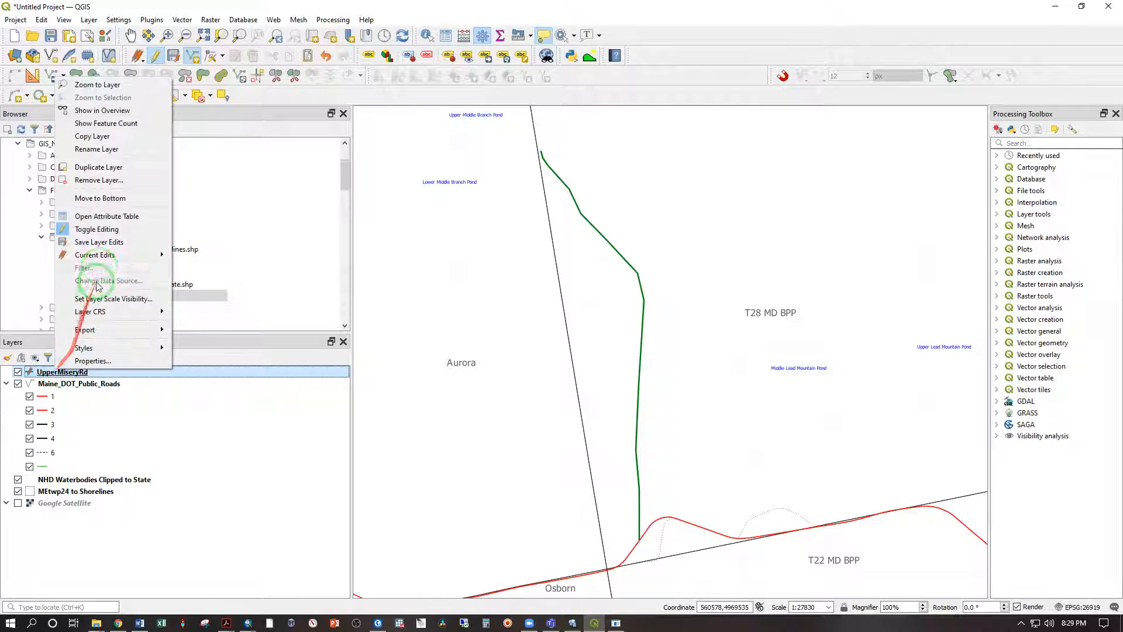
left_click(95, 230)
left_click(560, 325)
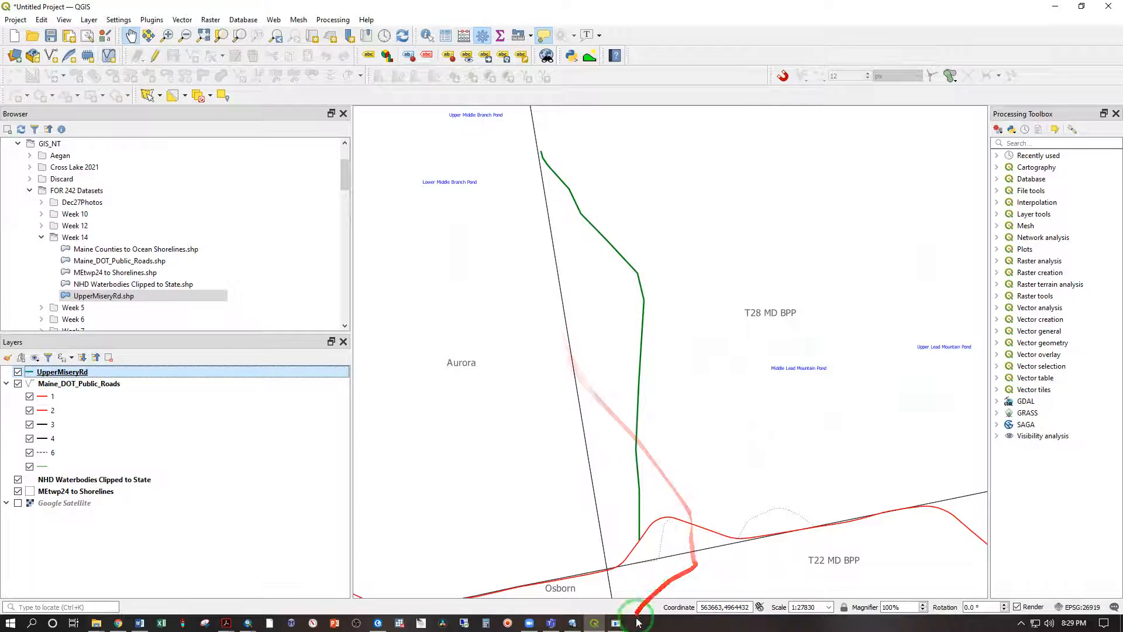
Export the Mega MaP layout again as a geospatial PDF named Mega MaP on the Desktop.
left_click(617, 622)
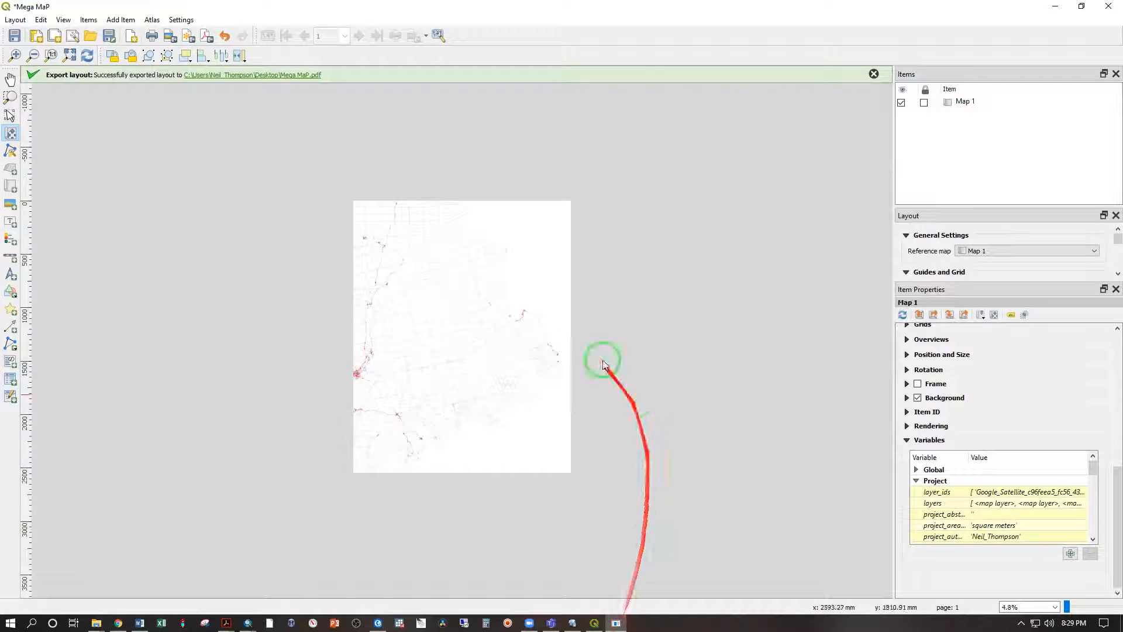
left_click(206, 35)
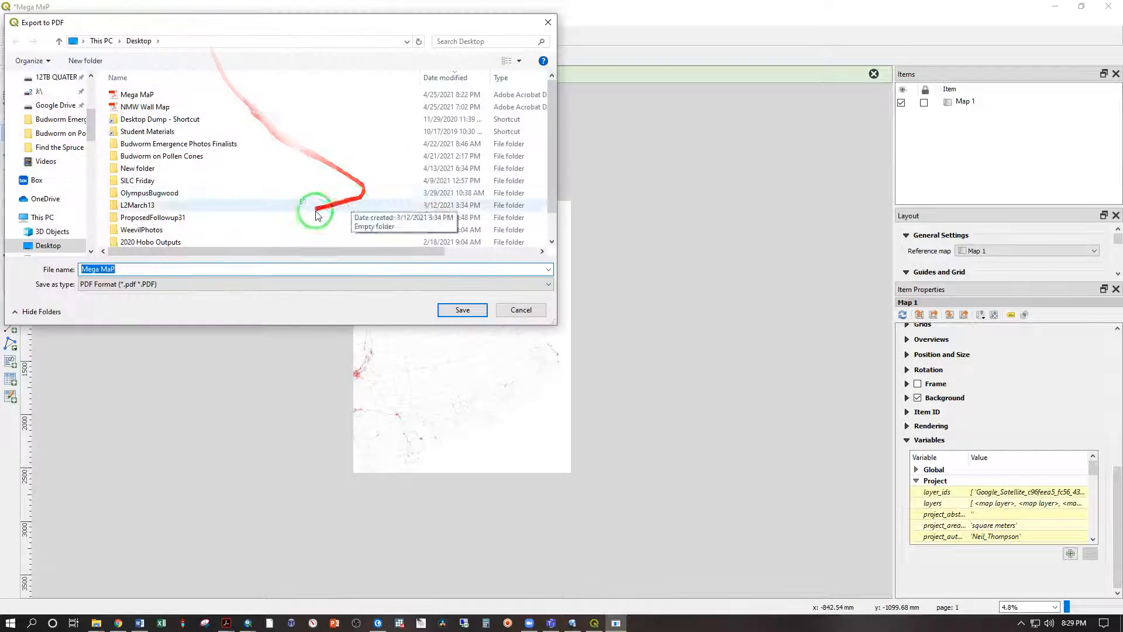
left_click(462, 310)
left_click(587, 313)
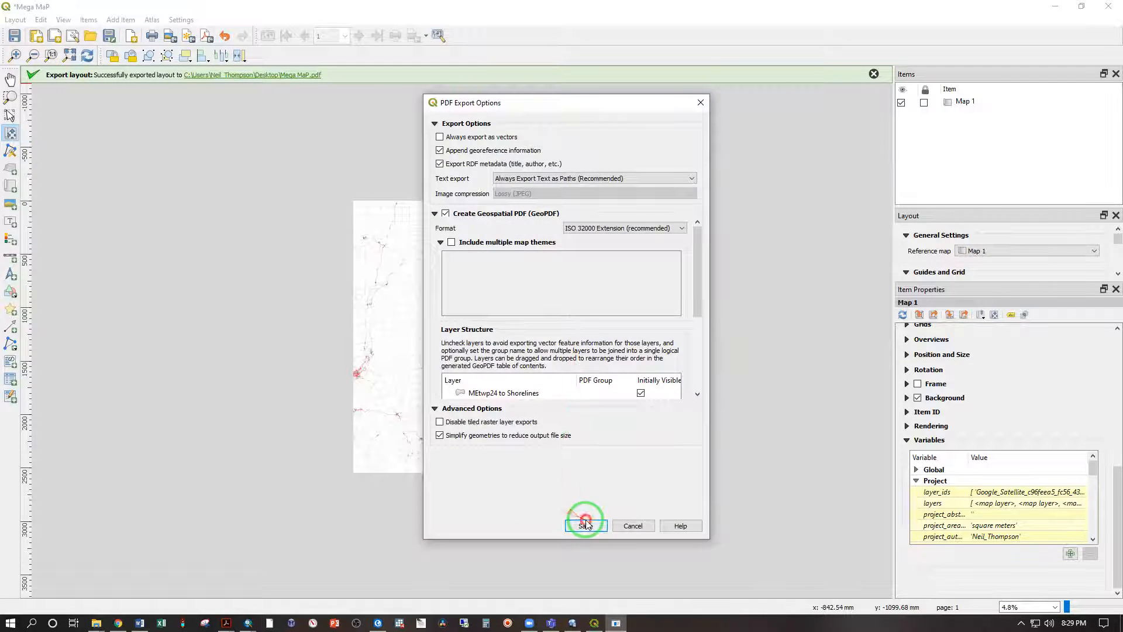
left_click(579, 524)
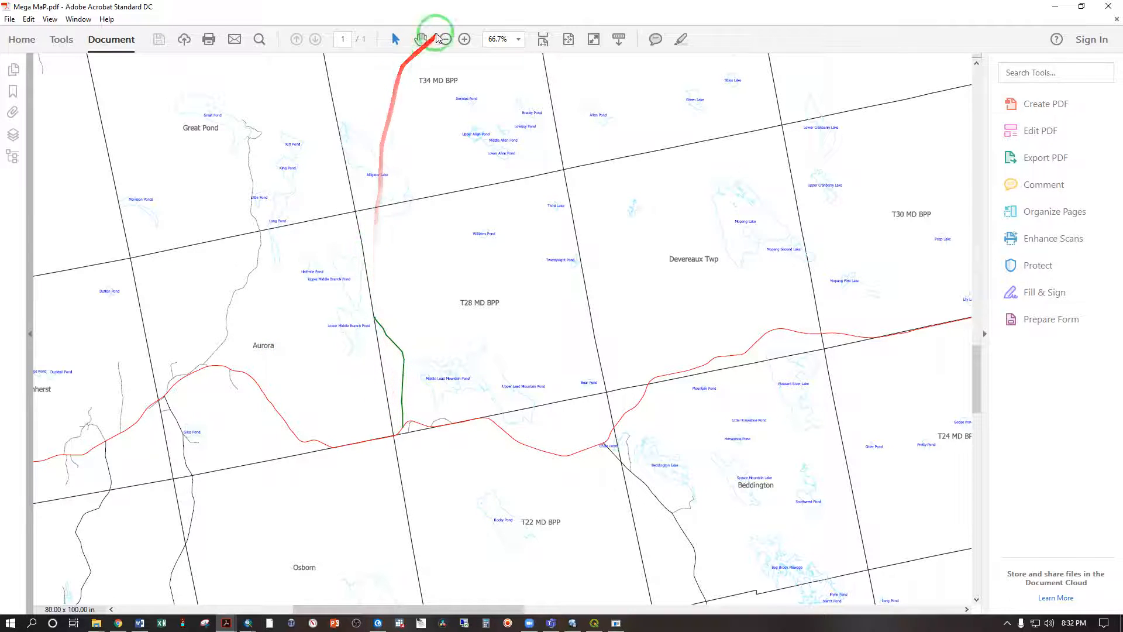
Zoom the exported PDF to 100% and examine the newly digitized road between Aurora and T28 MD BPP.
left_click(464, 39)
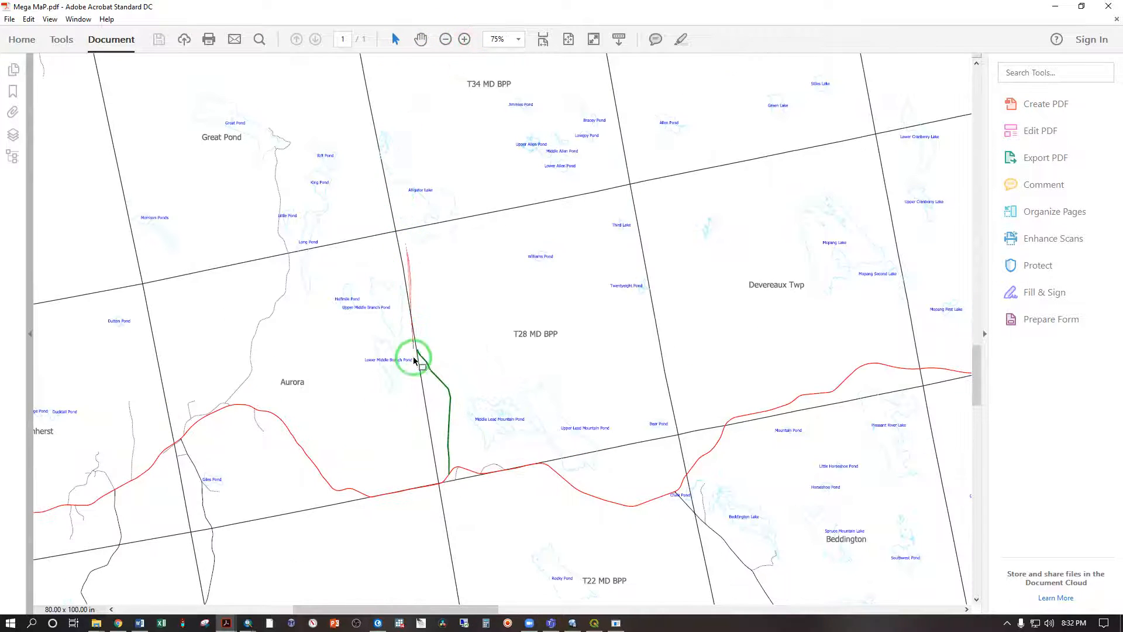
left_click(464, 40)
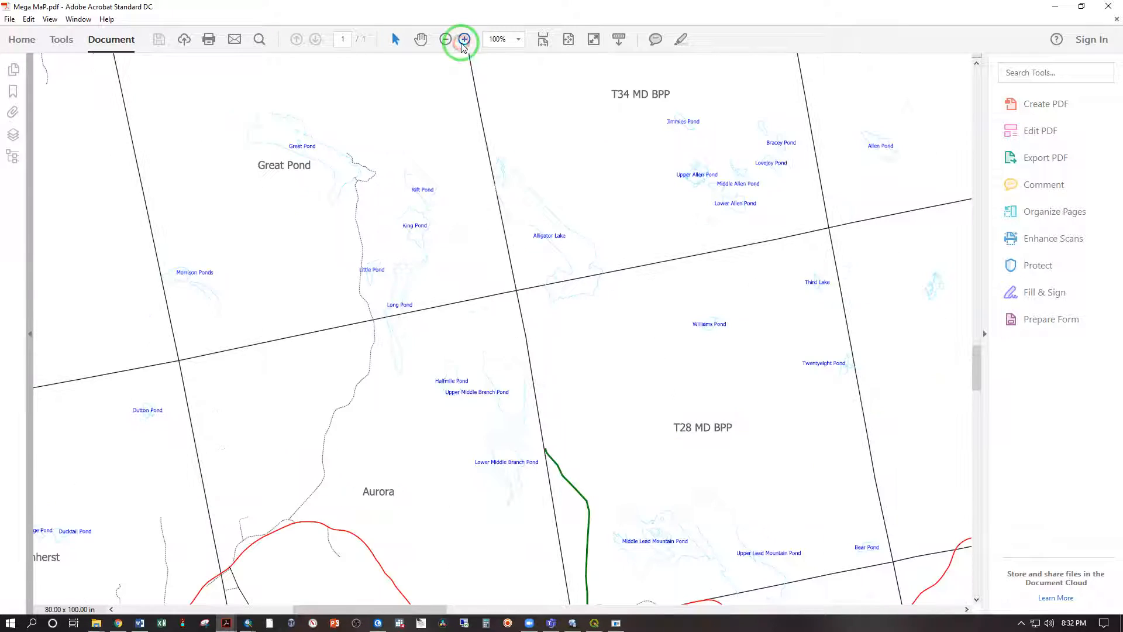
scroll(514, 243, "down", 5)
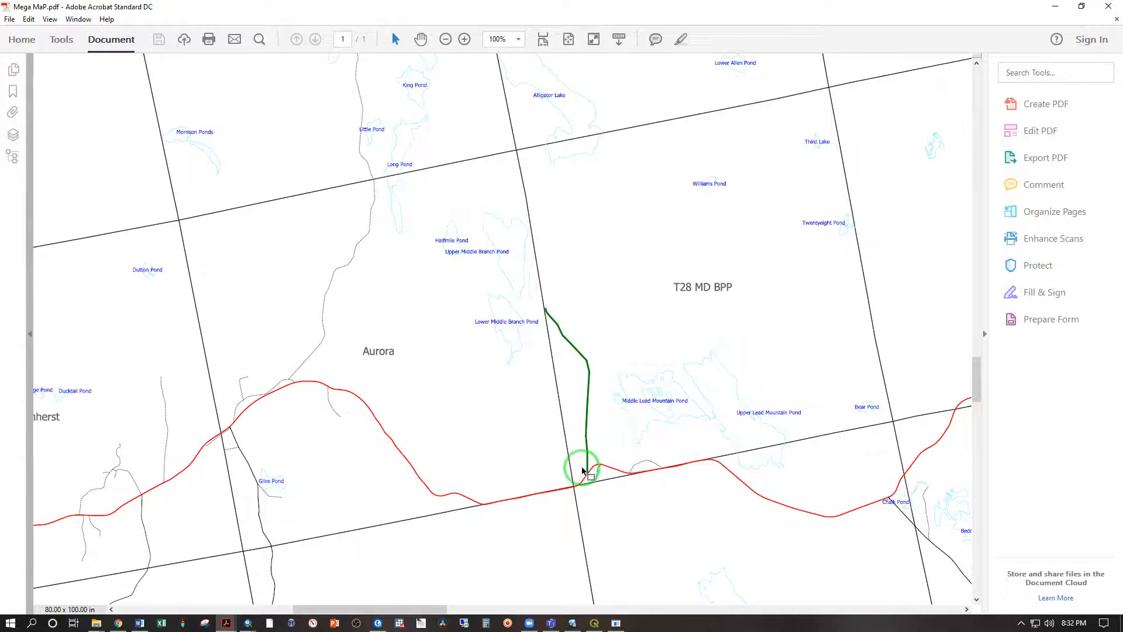
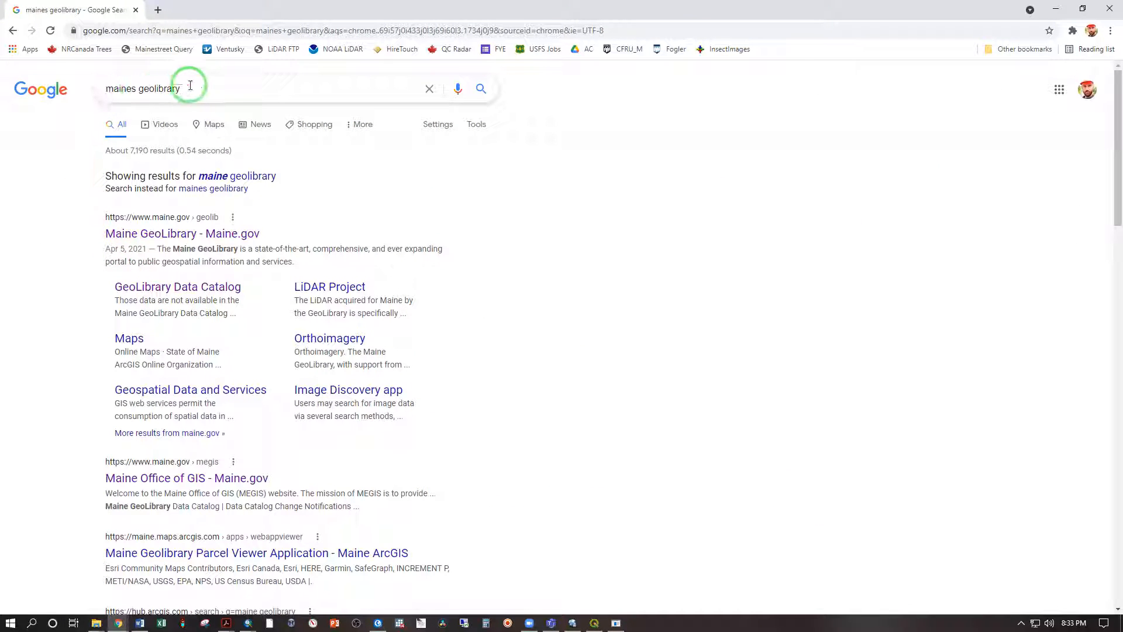
Open the GeoLibrary Data Catalog from the Maine GeoLibrary website.
left_click(181, 235)
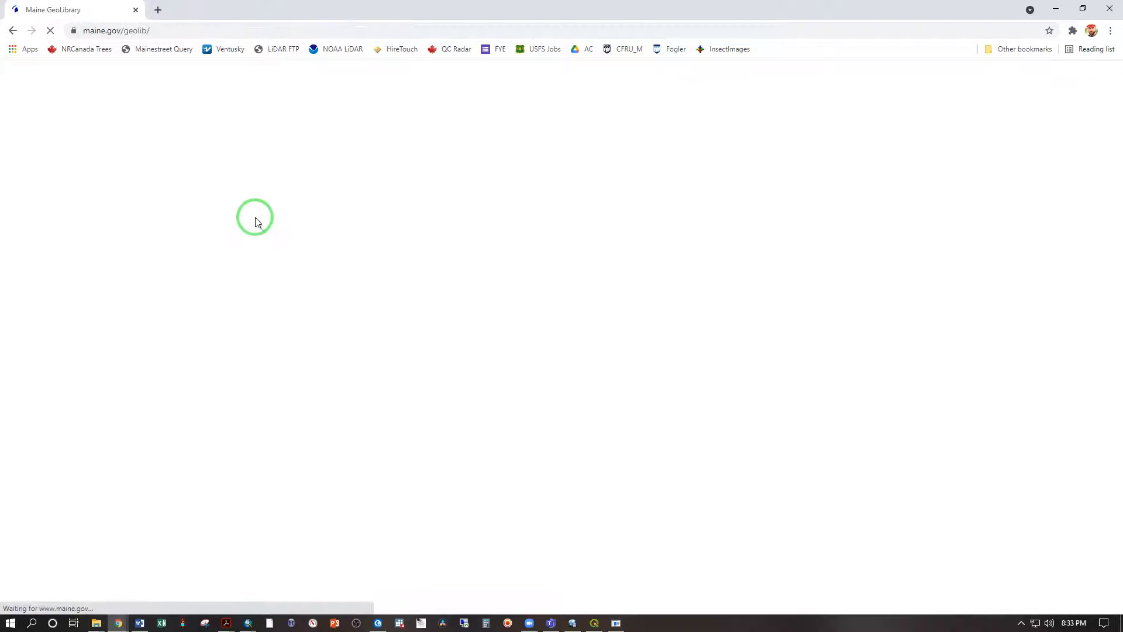
mouse_move(268, 159)
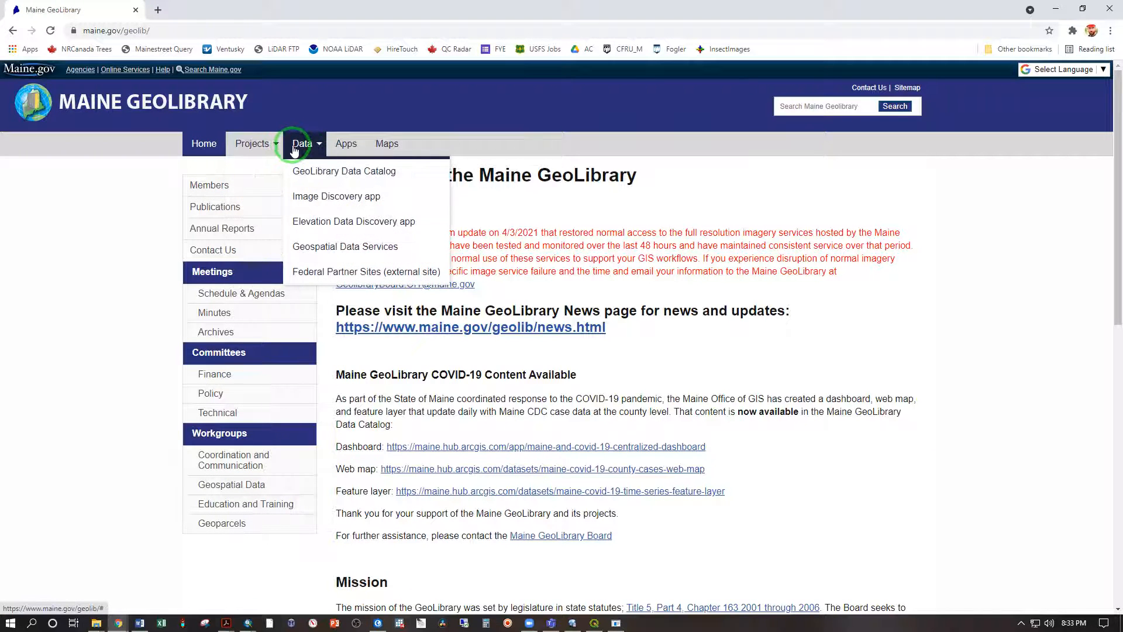
left_click(314, 182)
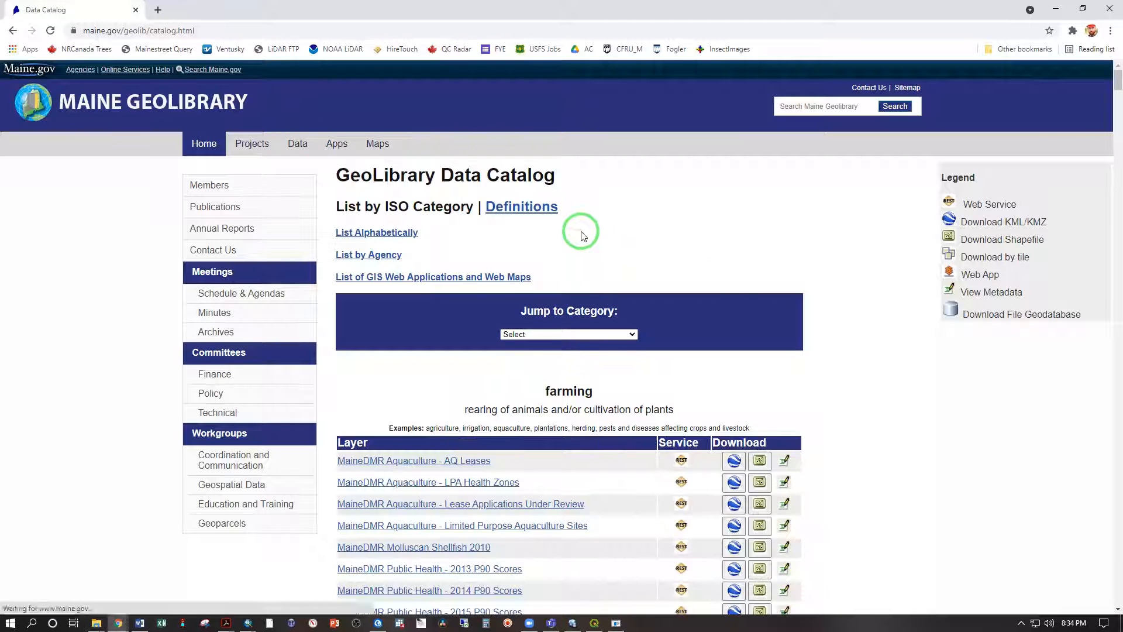
Browse the catalog's farming, biota, boundaries, economy and elevation categories for layers that could be added to the map.
scroll(719, 286, "down", 15)
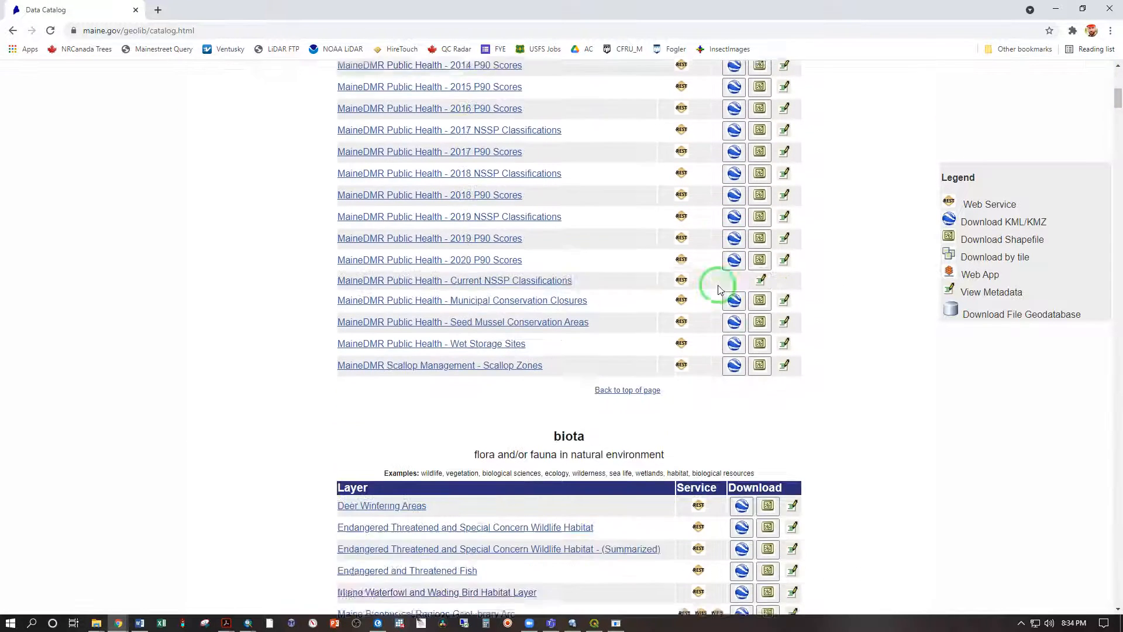
scroll(720, 296, "down", 2)
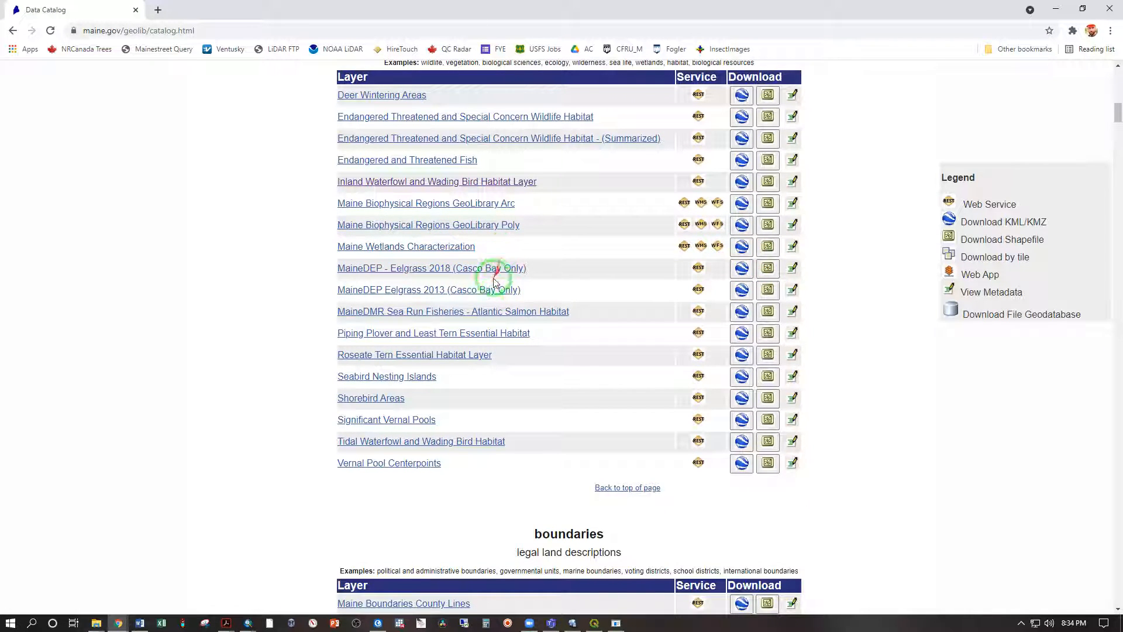
scroll(492, 290, "down", 3)
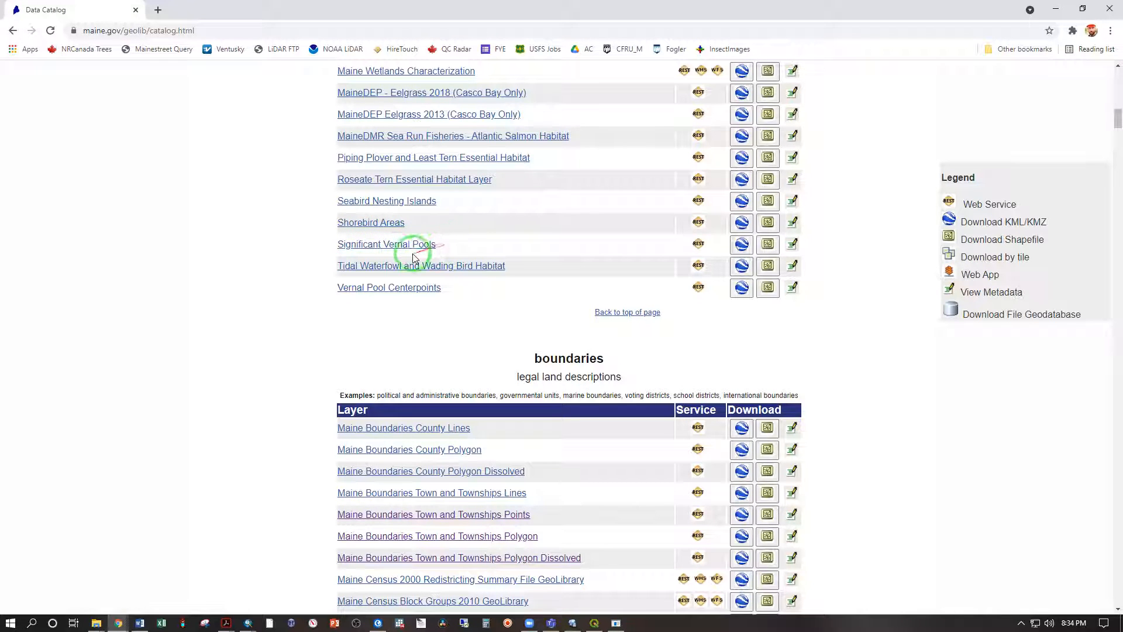
scroll(432, 267, "down", 3)
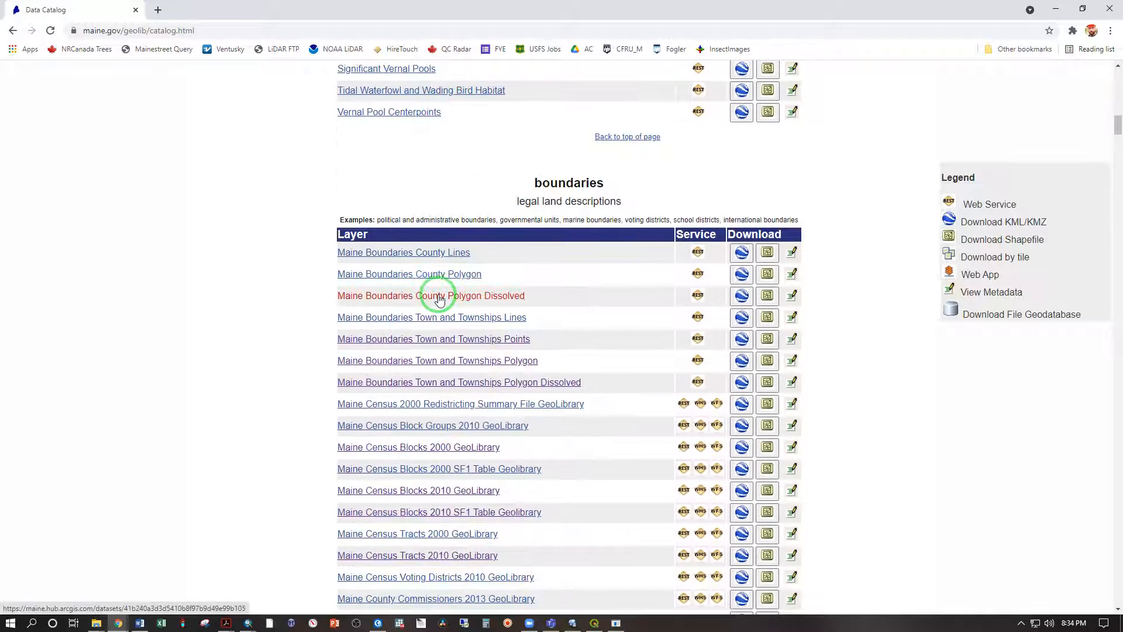
scroll(381, 402, "down", 4)
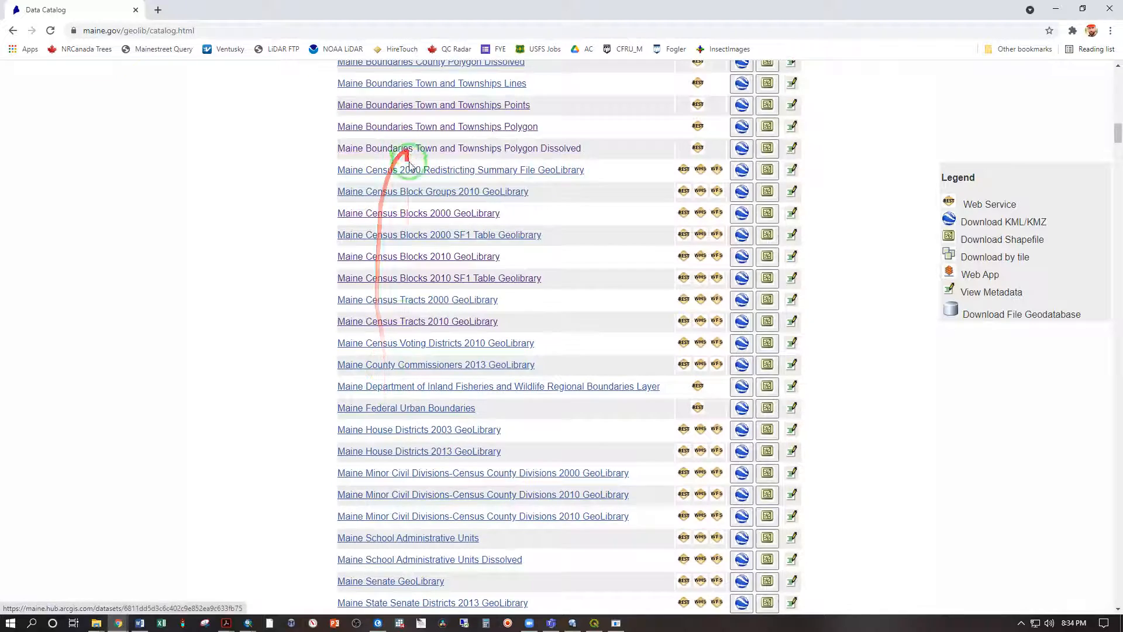
scroll(405, 293, "down", 12)
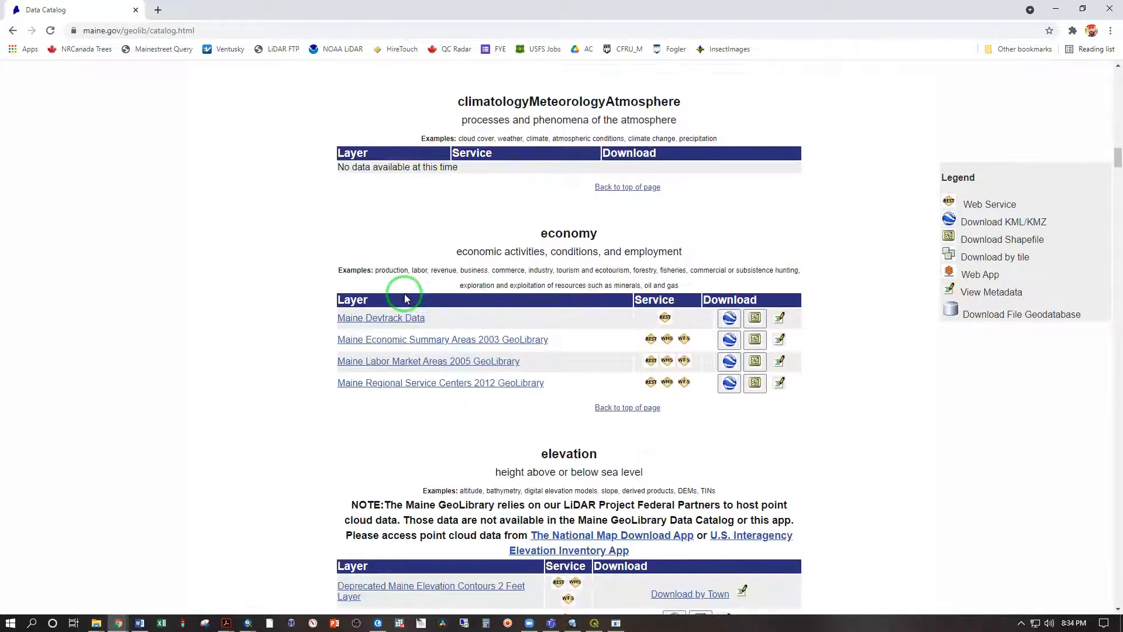
scroll(405, 294, "down", 7)
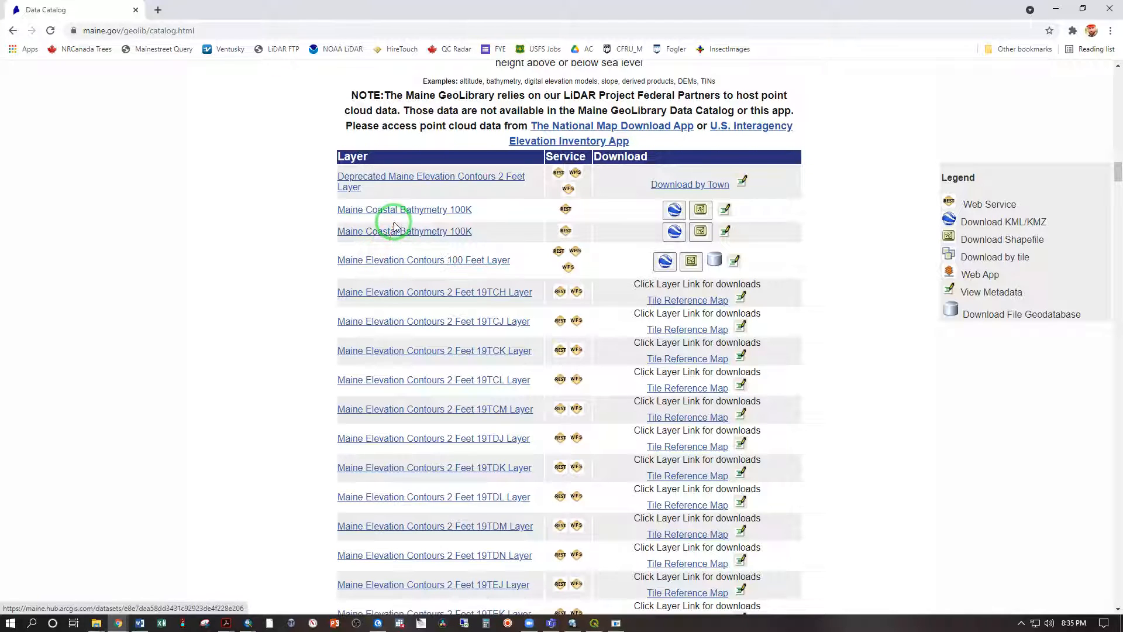
Search the catalog for "boat" and extract the downloaded Maine_Boat_Launches_GeoLibrary shapefile archive into the Week 14 folder.
key("ctrl+f")
type("boat")
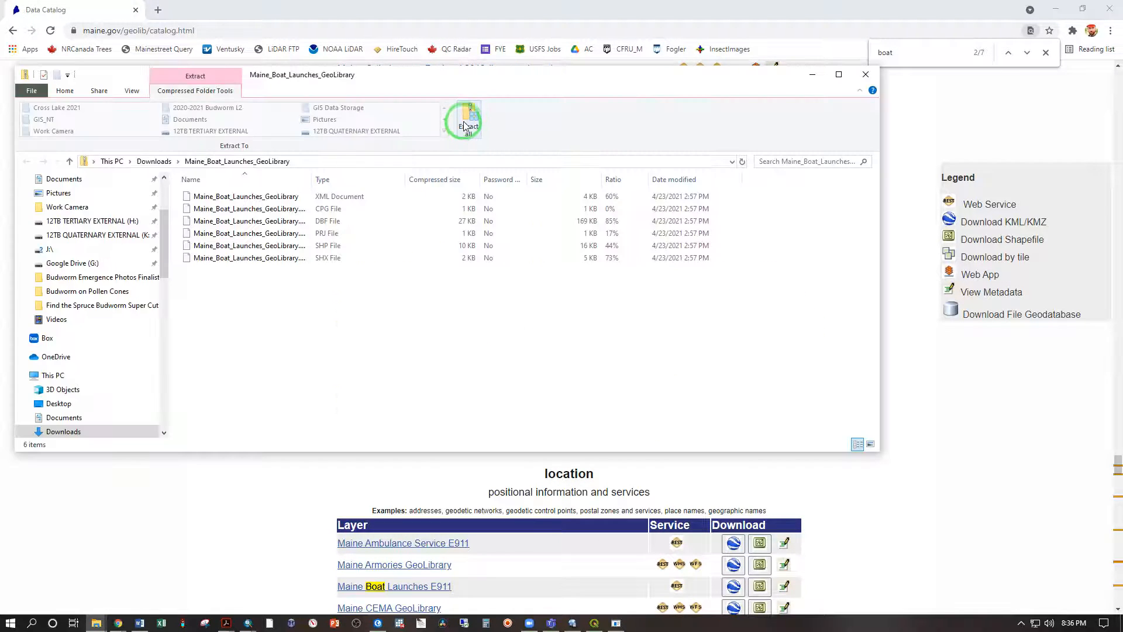
left_click(466, 118)
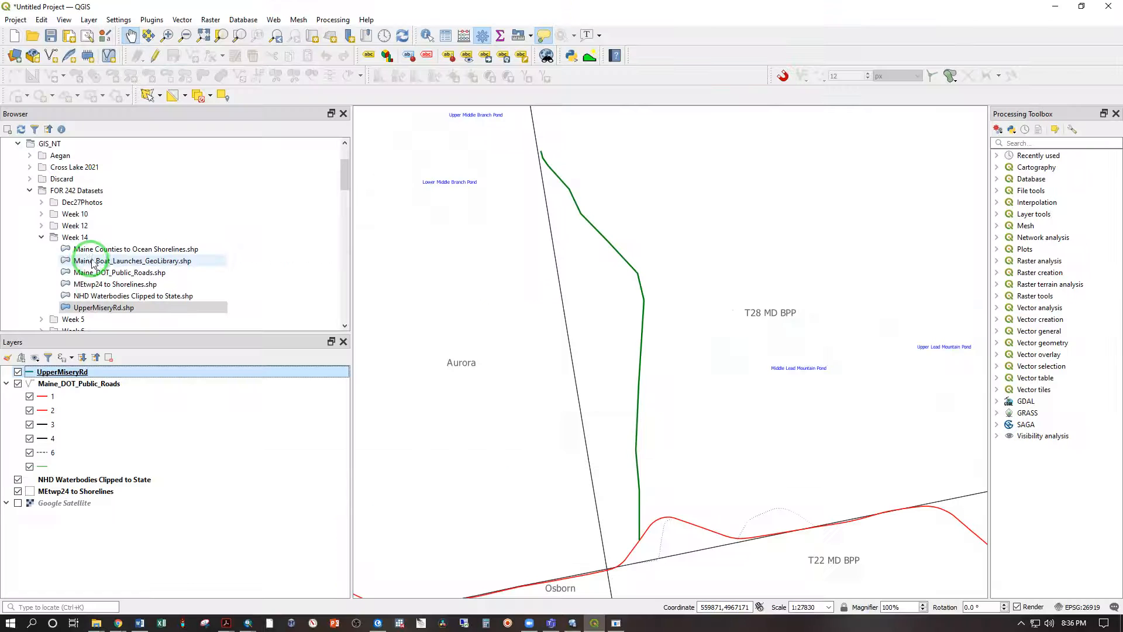
Add Maine_Boat_Launches_GeoLibrary.shp to the map and style its simple marker with a bright blue fill at 2.4 mm size.
double_click(92, 262)
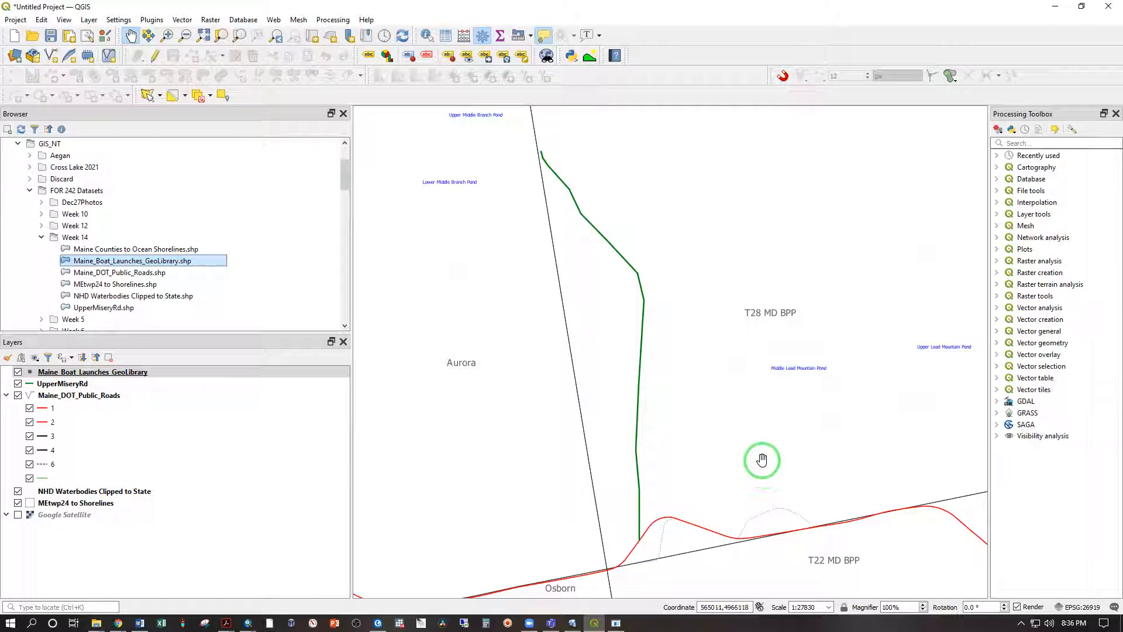
left_click(30, 376)
left_click(30, 376)
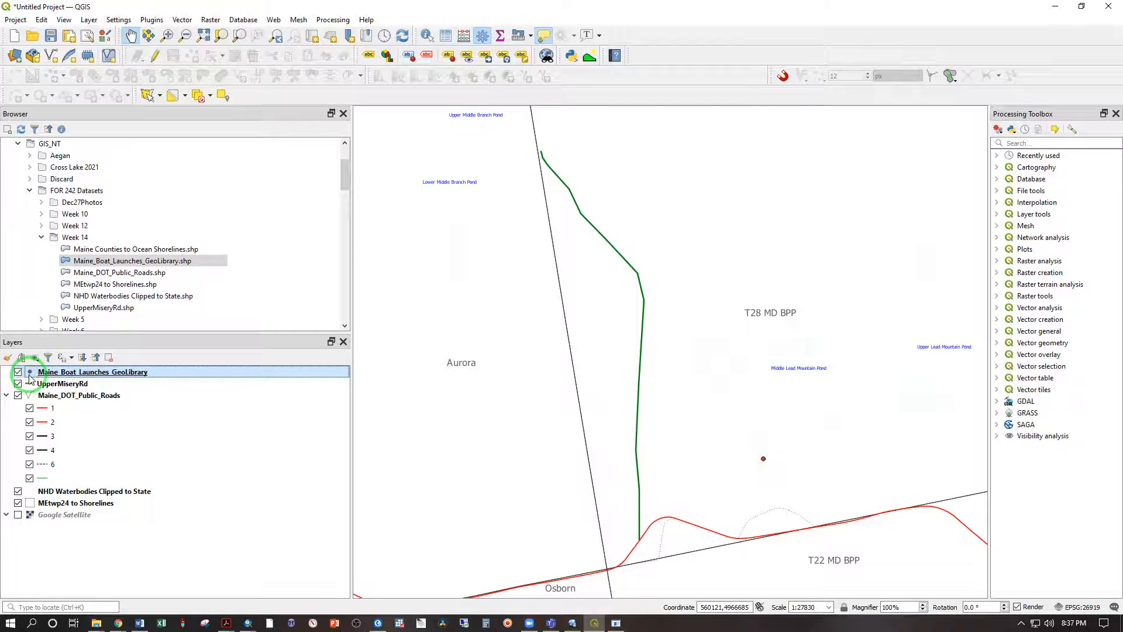
left_click(724, 128)
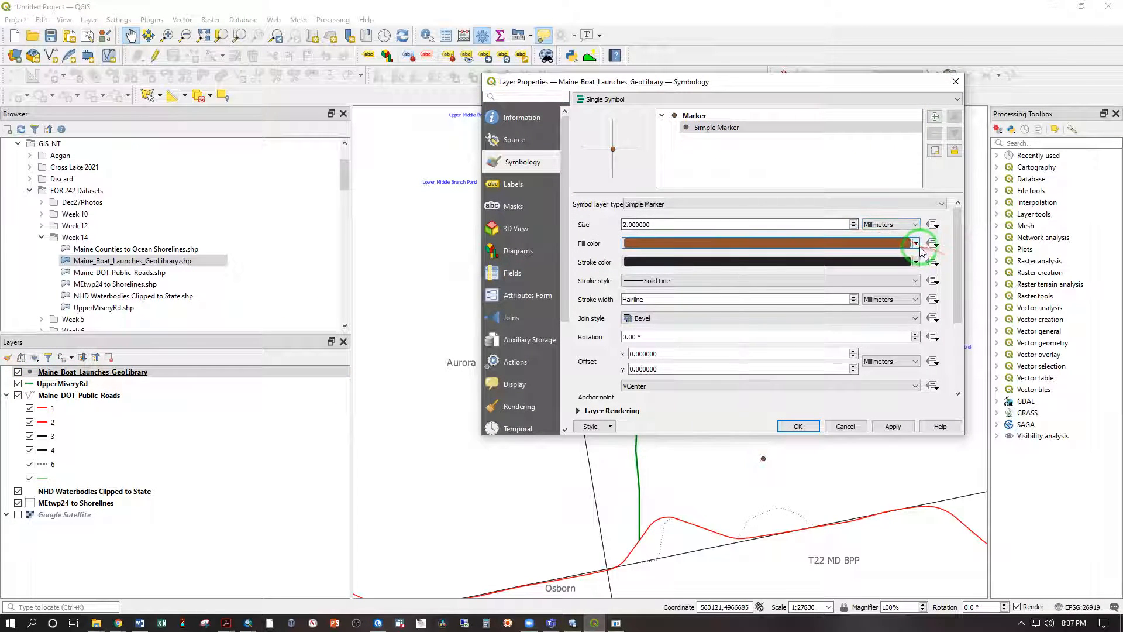
left_click(916, 244)
left_click(653, 360)
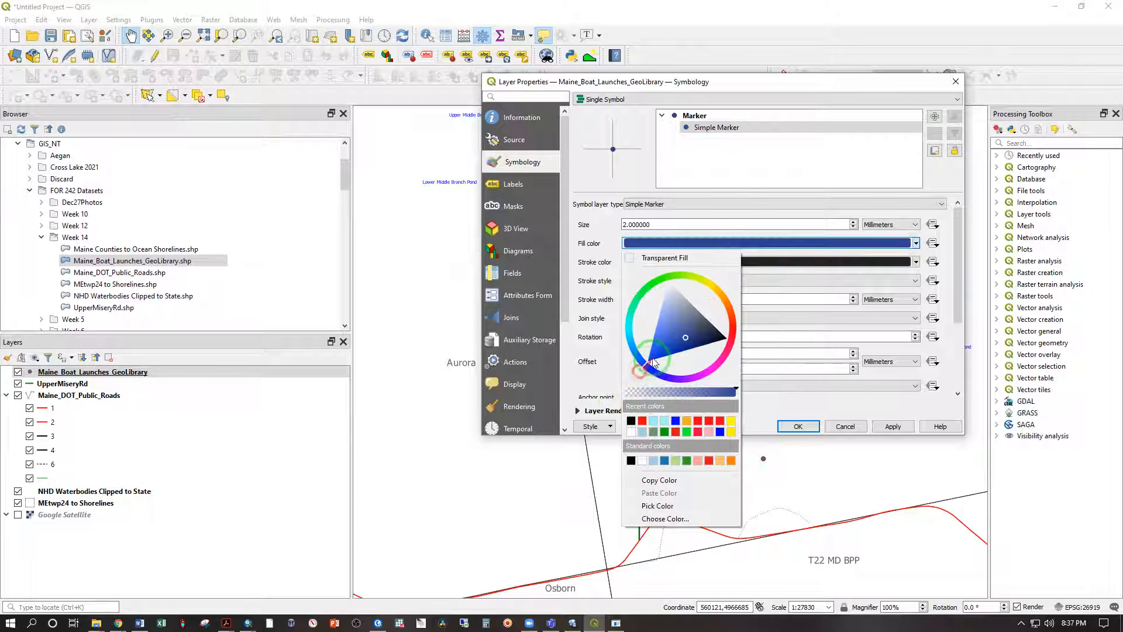
left_click_drag(654, 363, 764, 282)
left_click(777, 276)
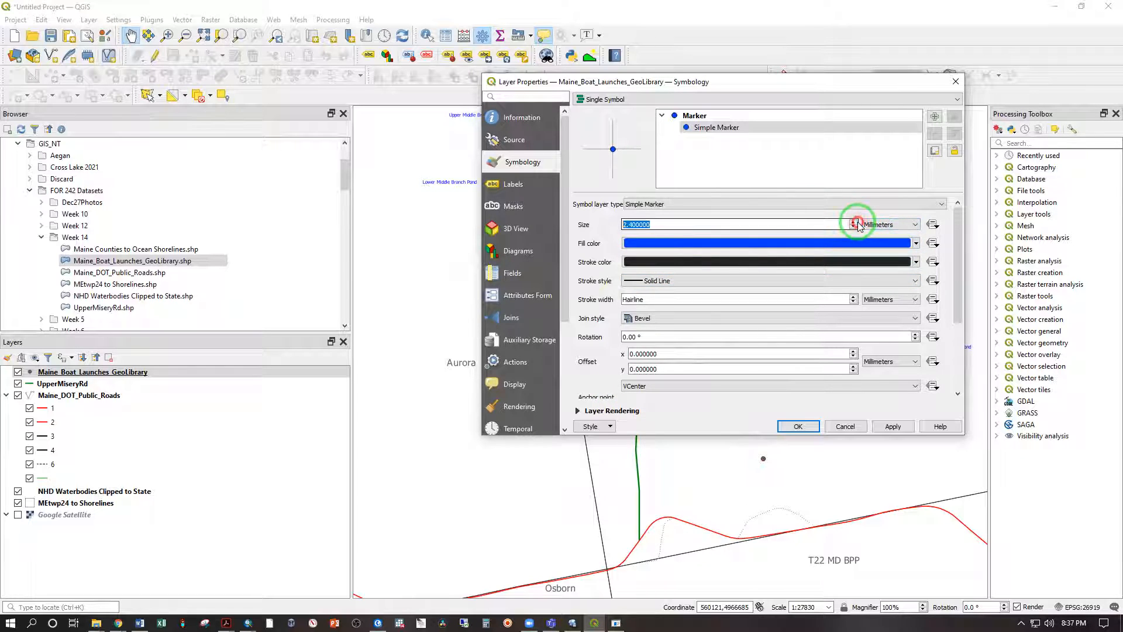
left_click(798, 426)
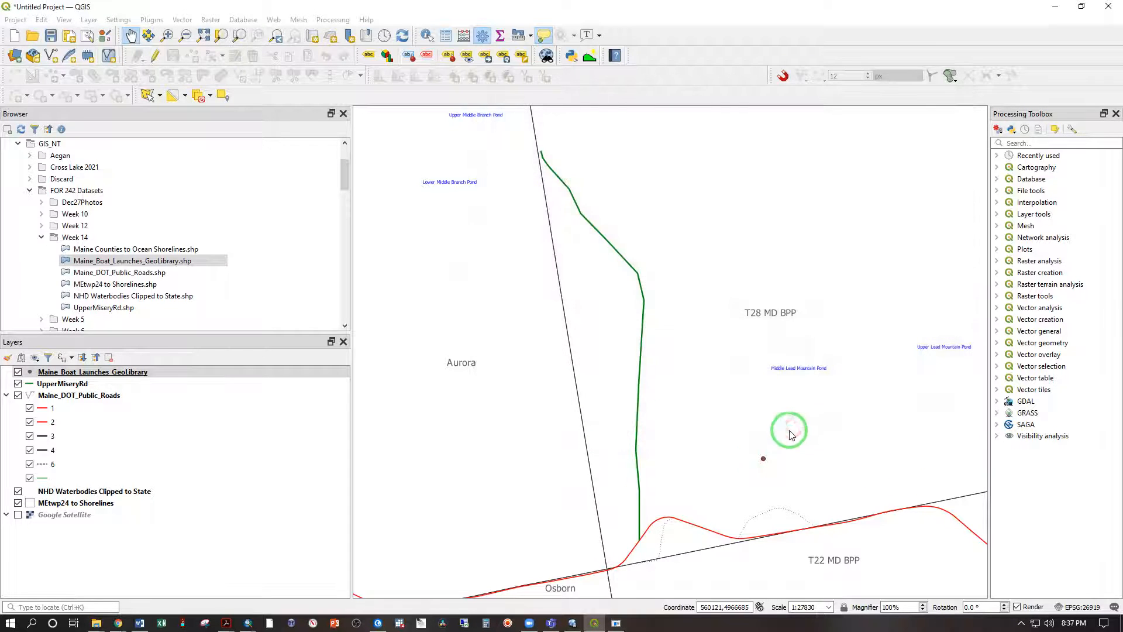
Show the Google Satellite layer and digitize the woods road from the loop road up to the pond's boat launch in UpperMiseryRd.
scroll(774, 520, "up", 2)
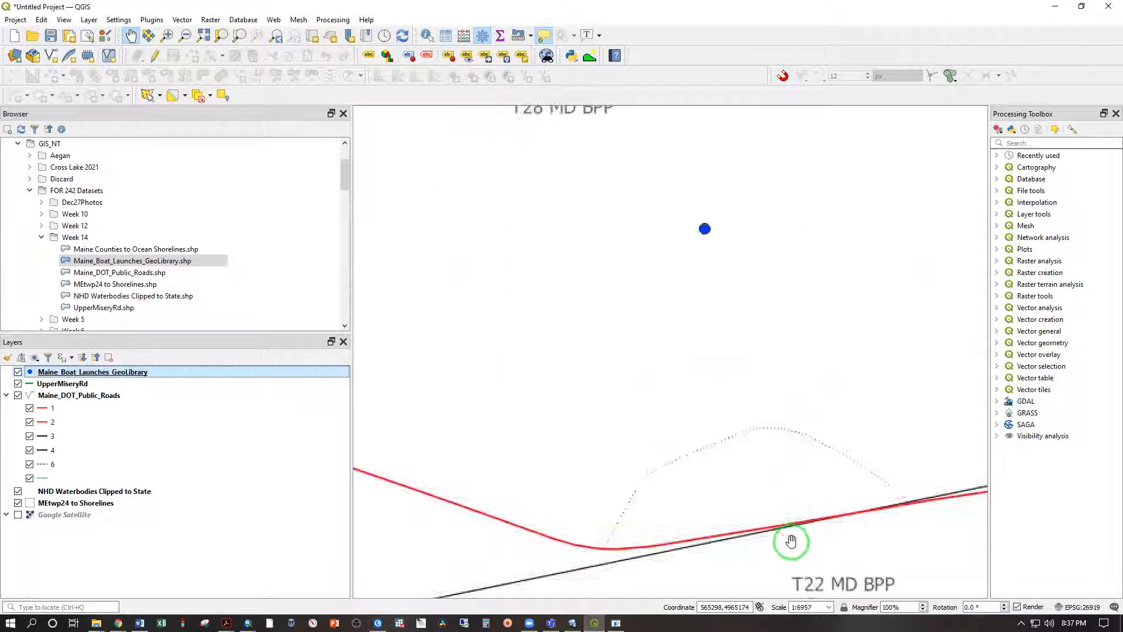
left_click(18, 515)
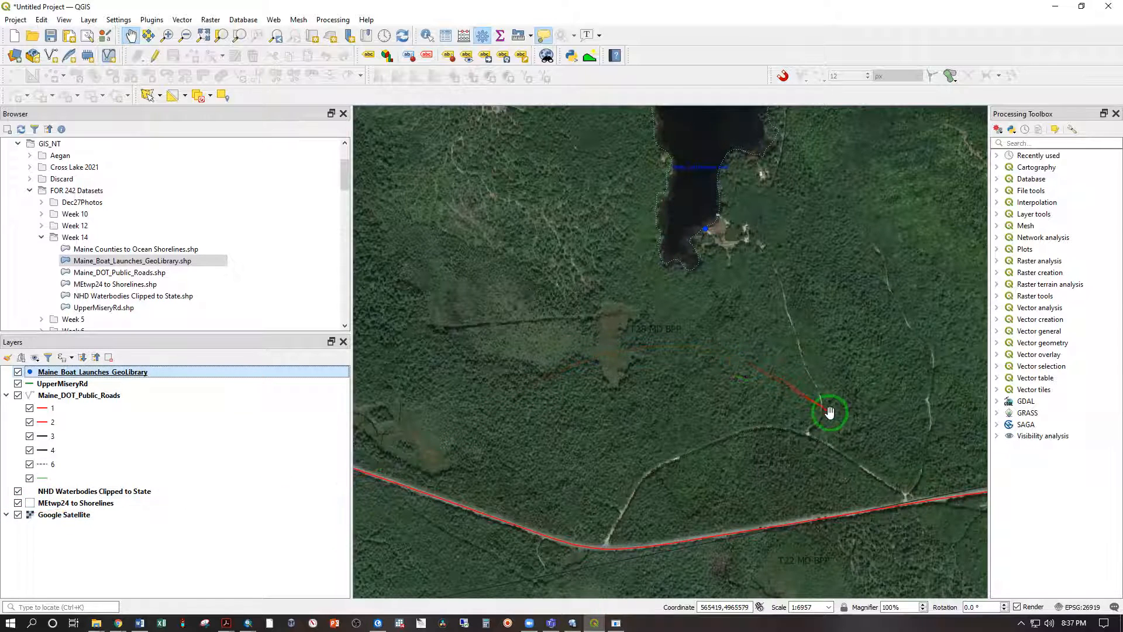
right_click(66, 385)
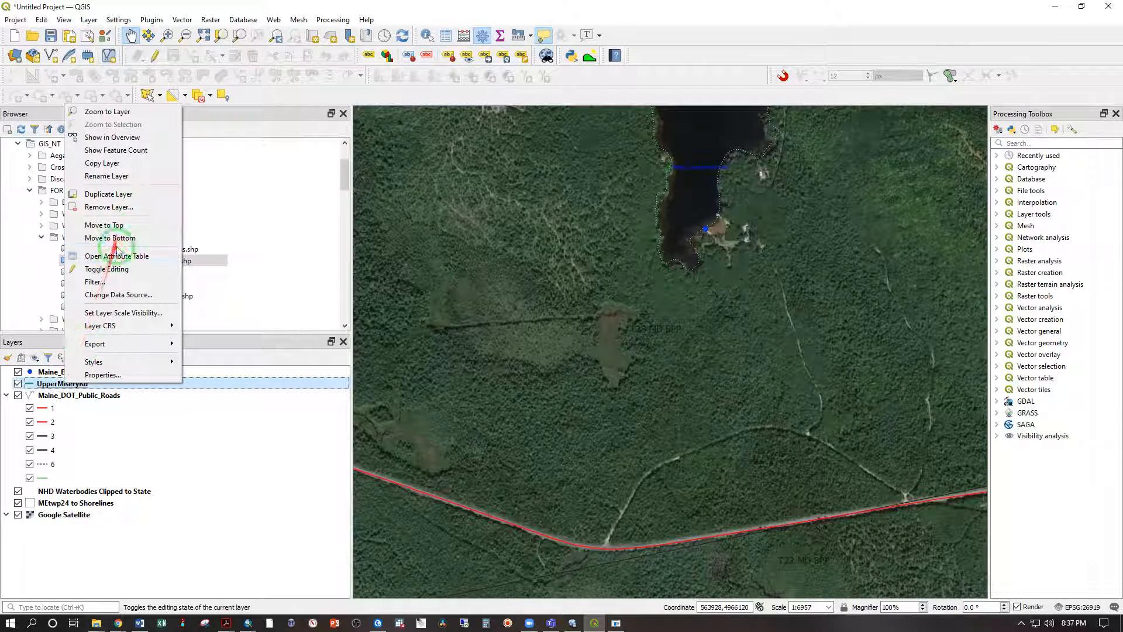
left_click(115, 268)
left_click(192, 55)
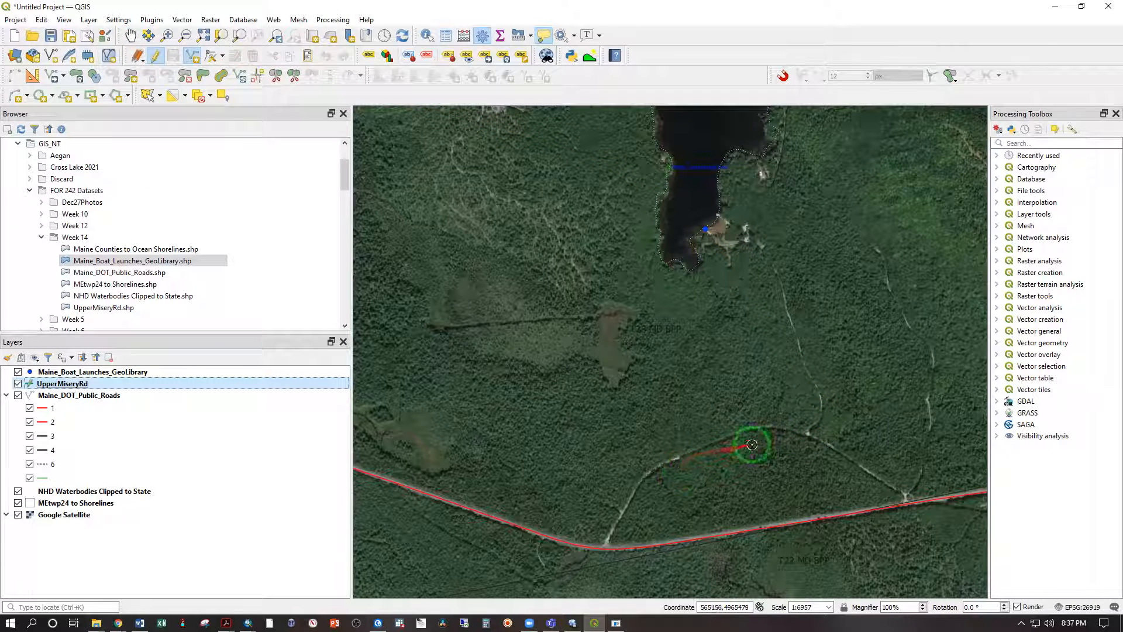
left_click(807, 434)
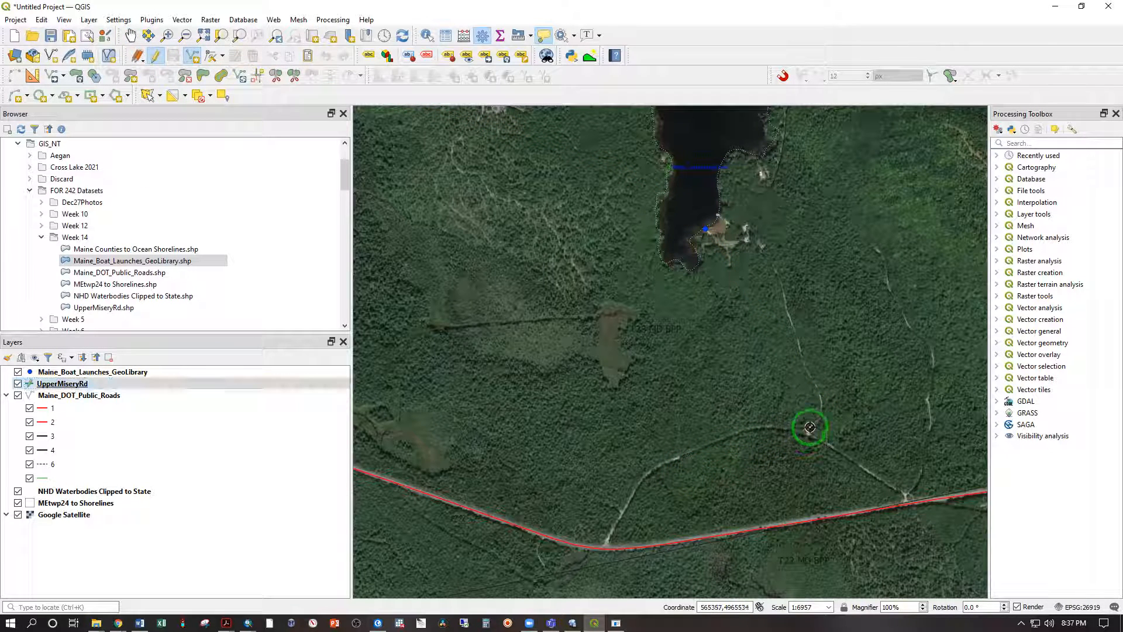
left_click(813, 382)
left_click(801, 350)
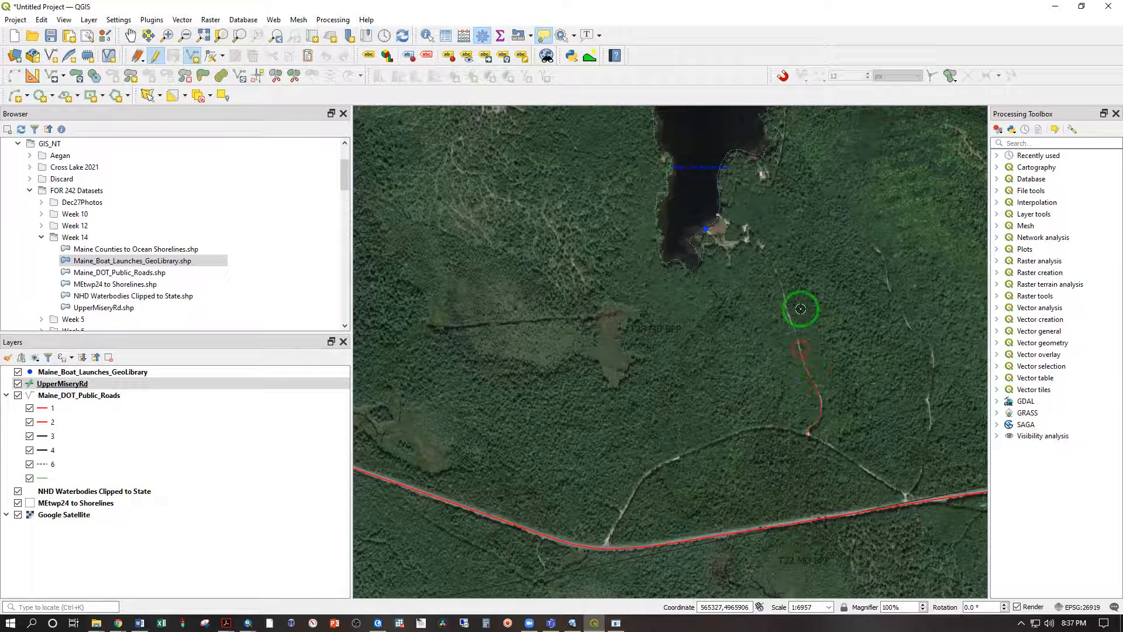
left_click(785, 303)
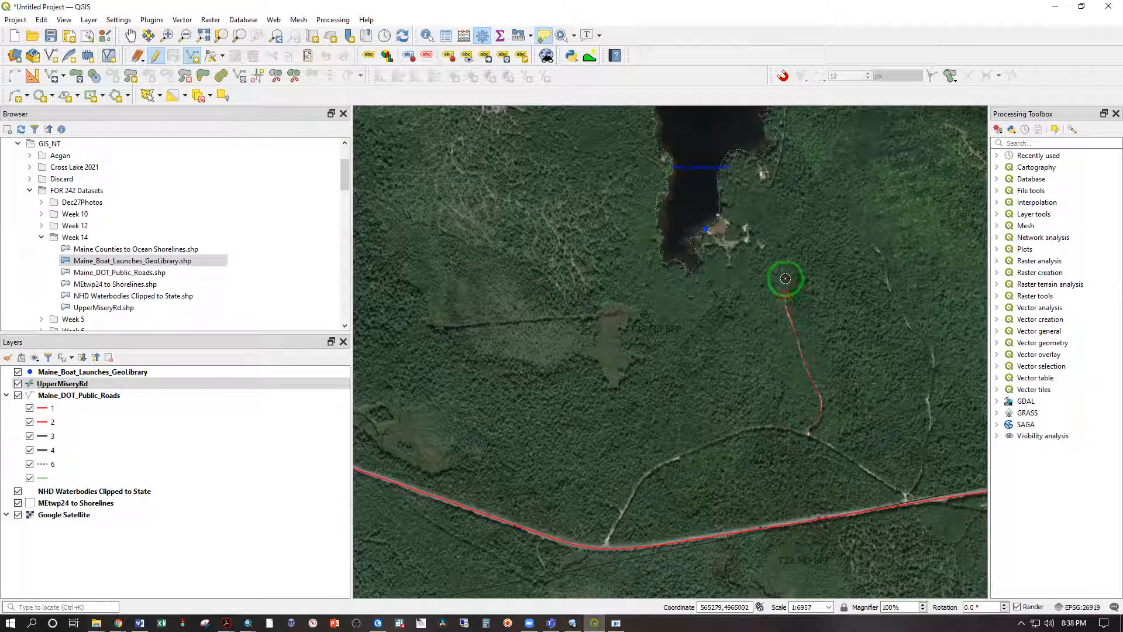
left_click(779, 280)
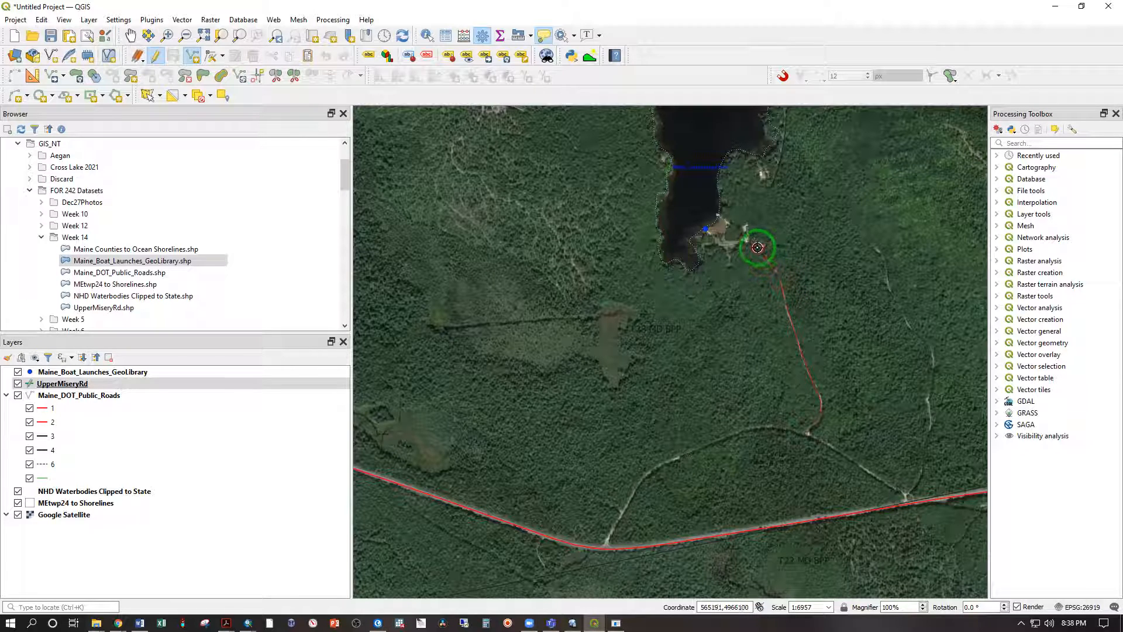
left_click(744, 244)
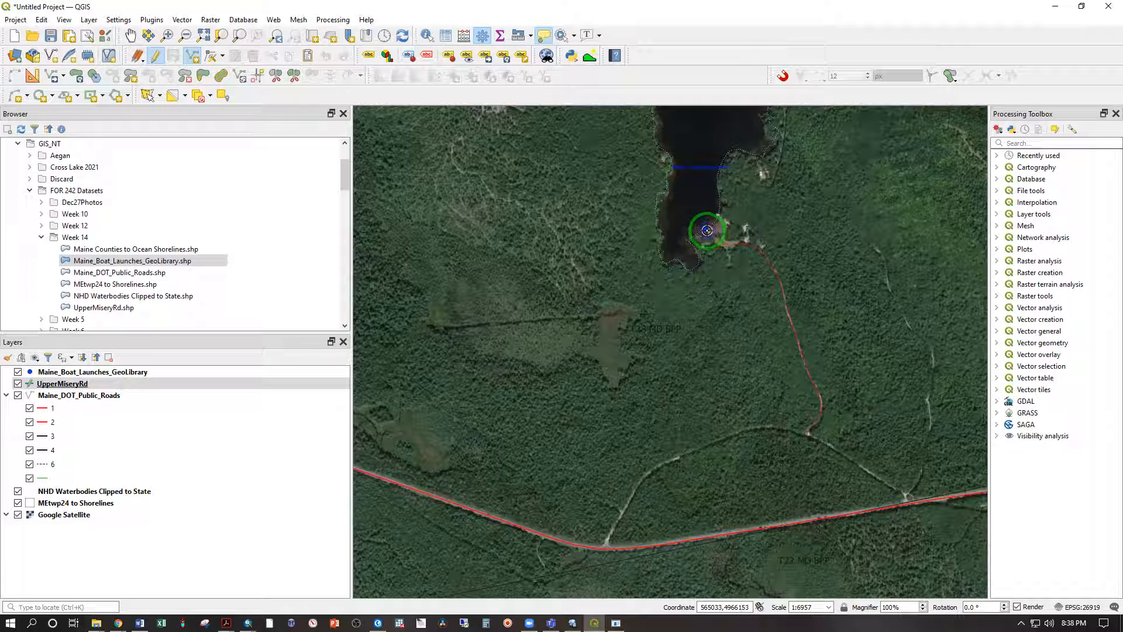
right_click(707, 230)
left_click(407, 476)
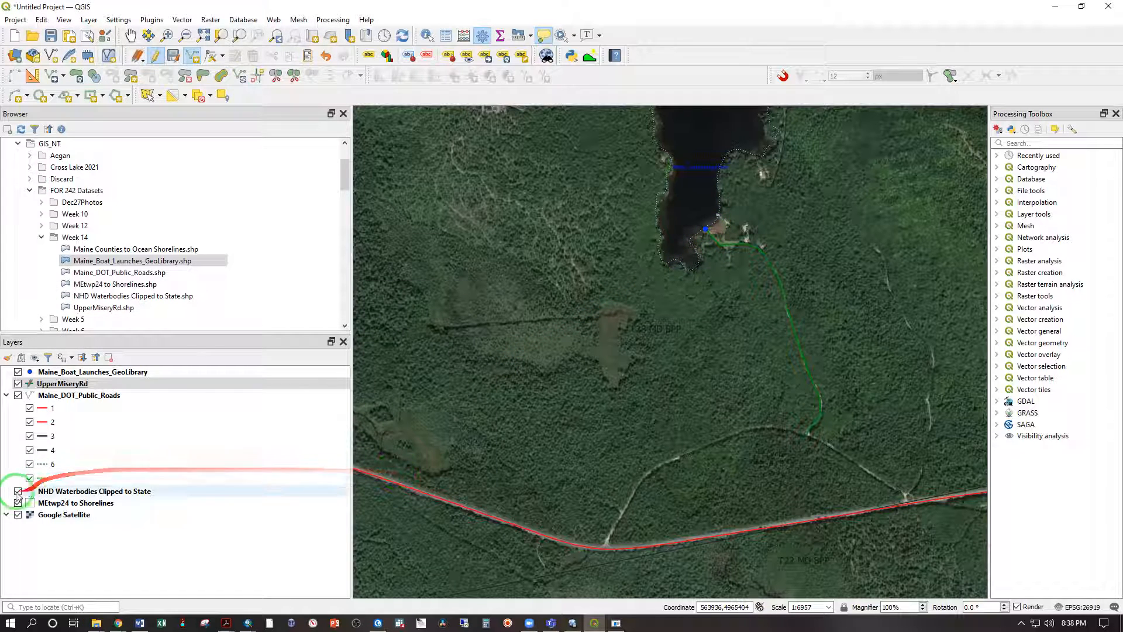
Stop editing UpperMiseryRd with its edits saved and hide the Google Satellite layer.
right_click(44, 384)
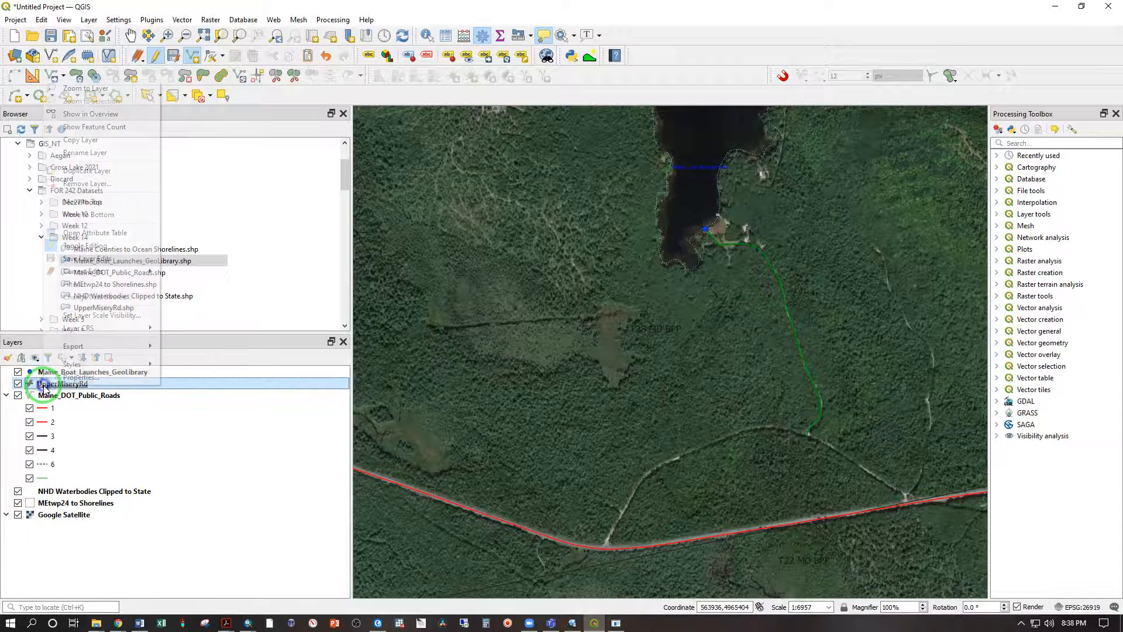
left_click(88, 246)
left_click(550, 321)
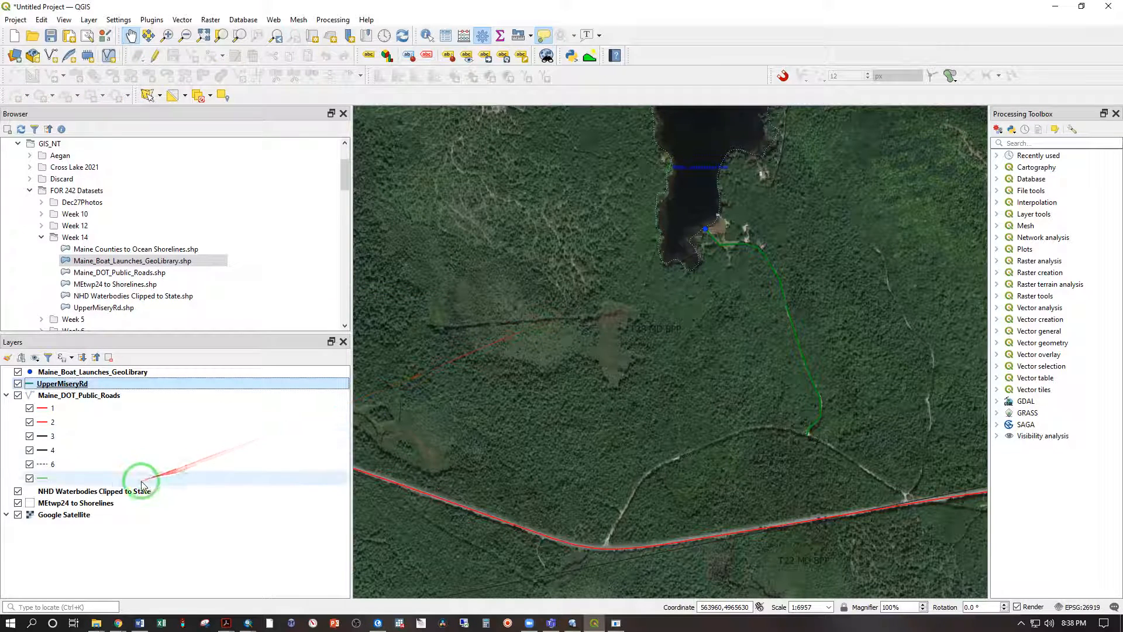
left_click(17, 515)
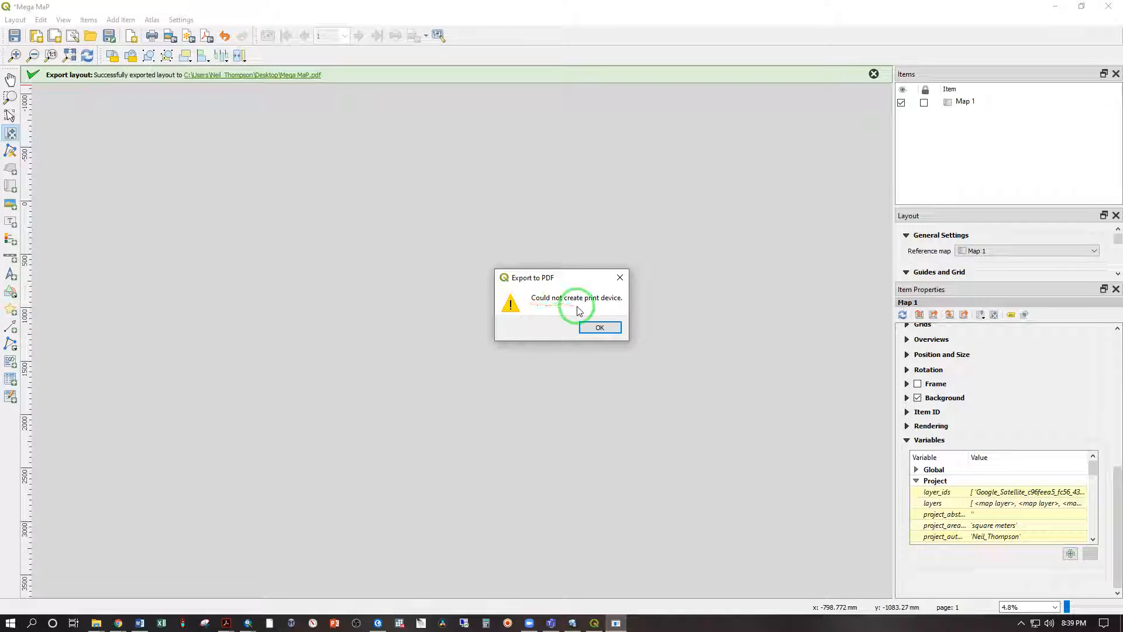
Dismiss the export error and close the open Mega MaP.pdf in Adobe Acrobat so the file can be overwritten.
left_click(600, 329)
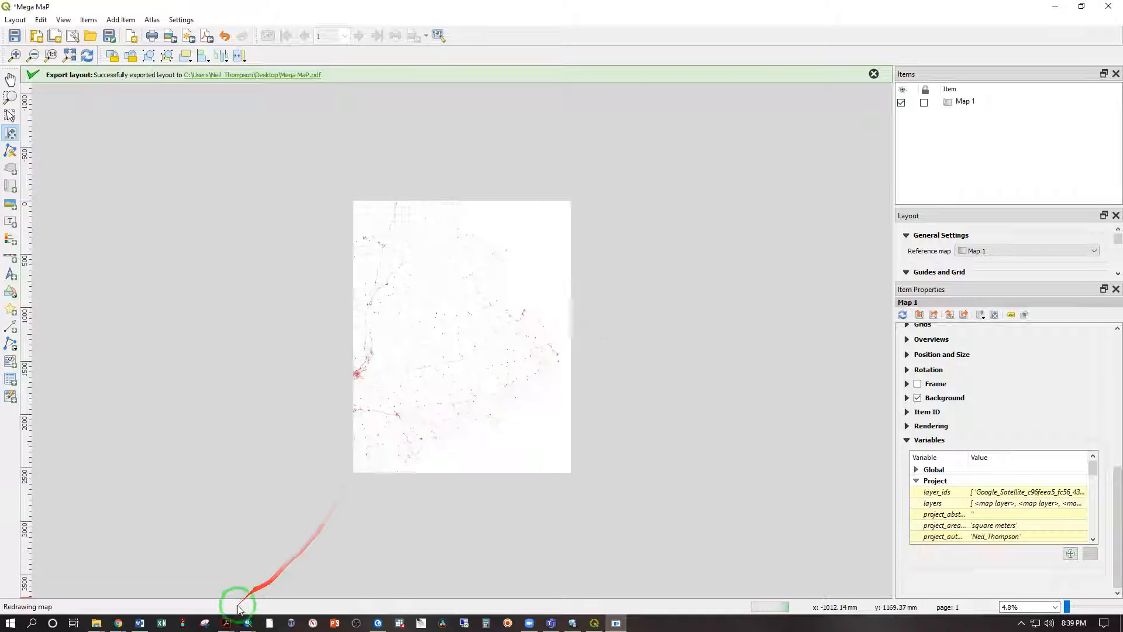
mouse_move(229, 621)
left_click(303, 568)
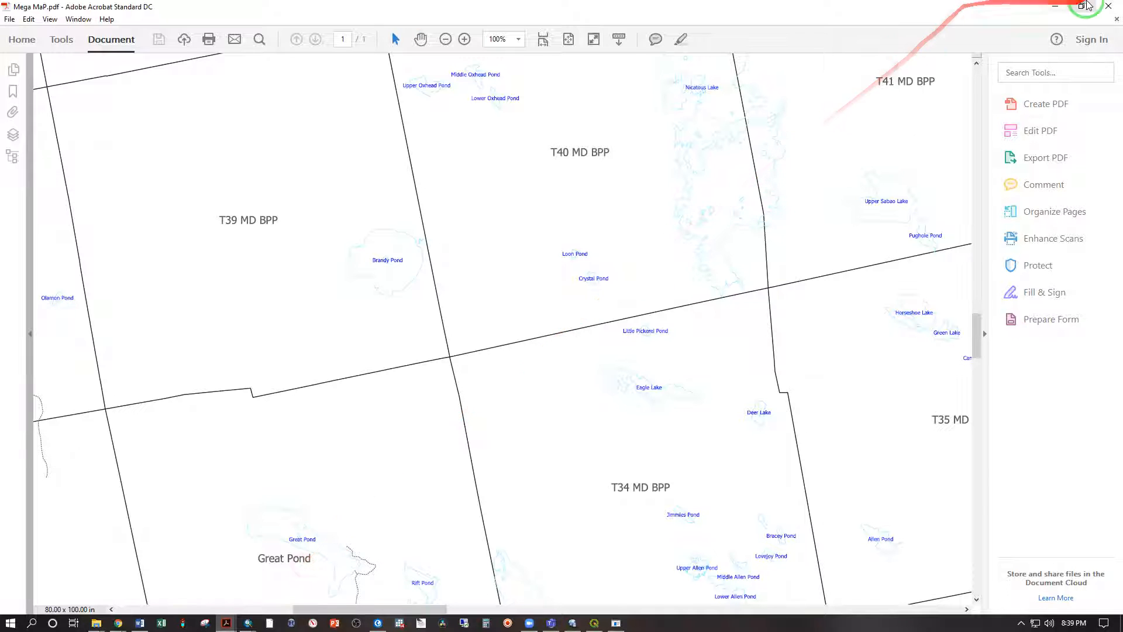
left_click(1084, 8)
Export the Mega MaP layout to Mega MaP.pdf on the Desktop, replacing the existing file and keeping the PDF export options.
left_click(206, 35)
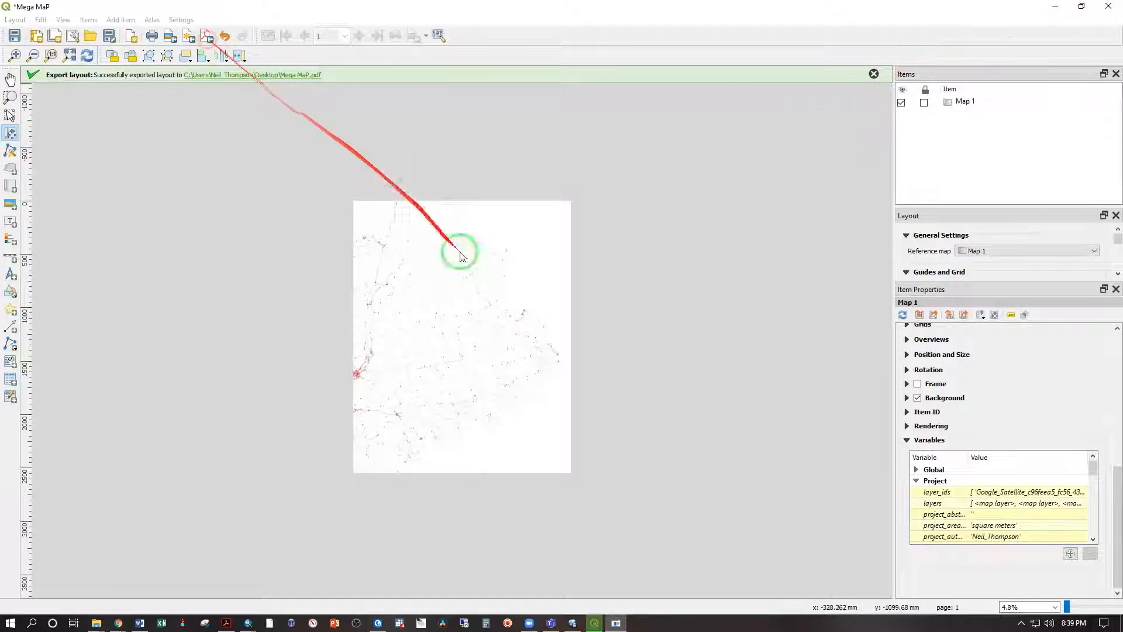
left_click(459, 310)
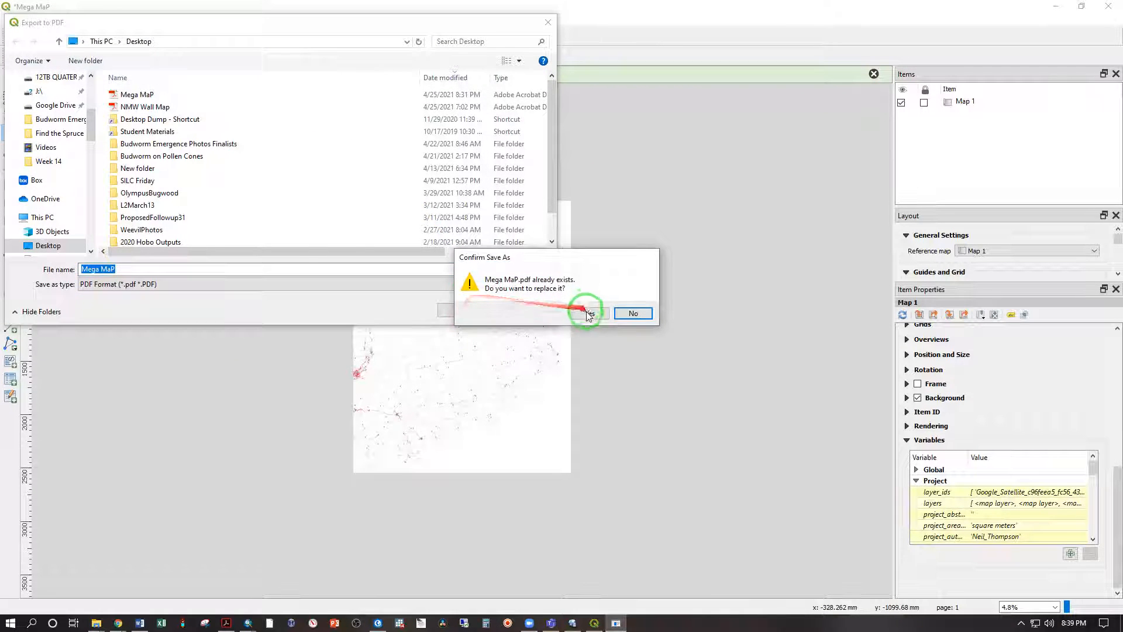
left_click(581, 309)
left_click(584, 525)
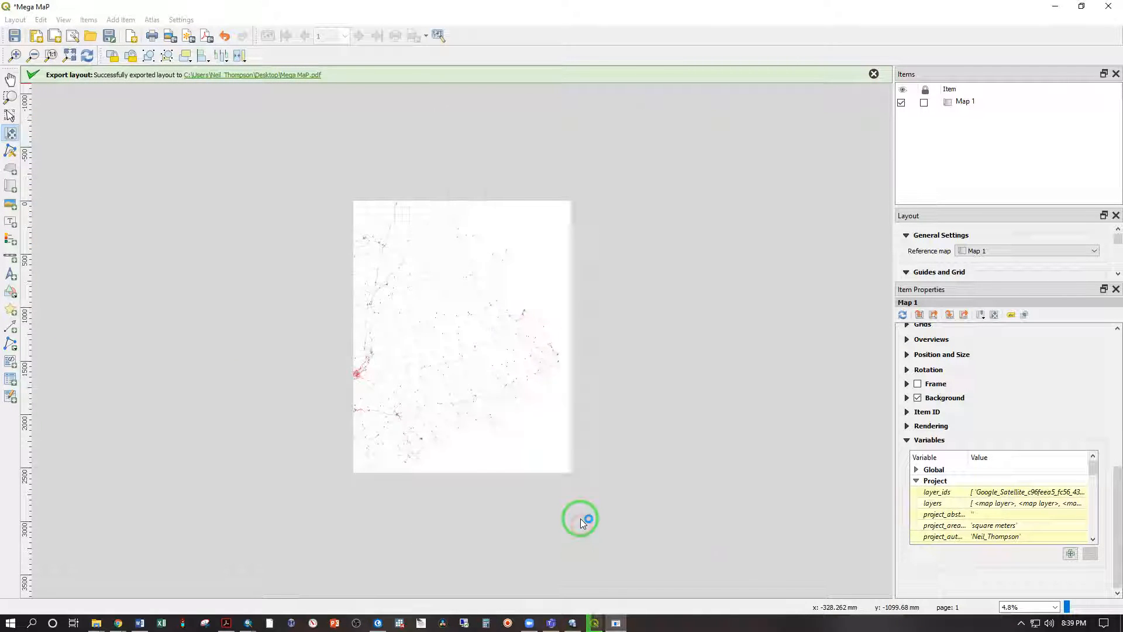